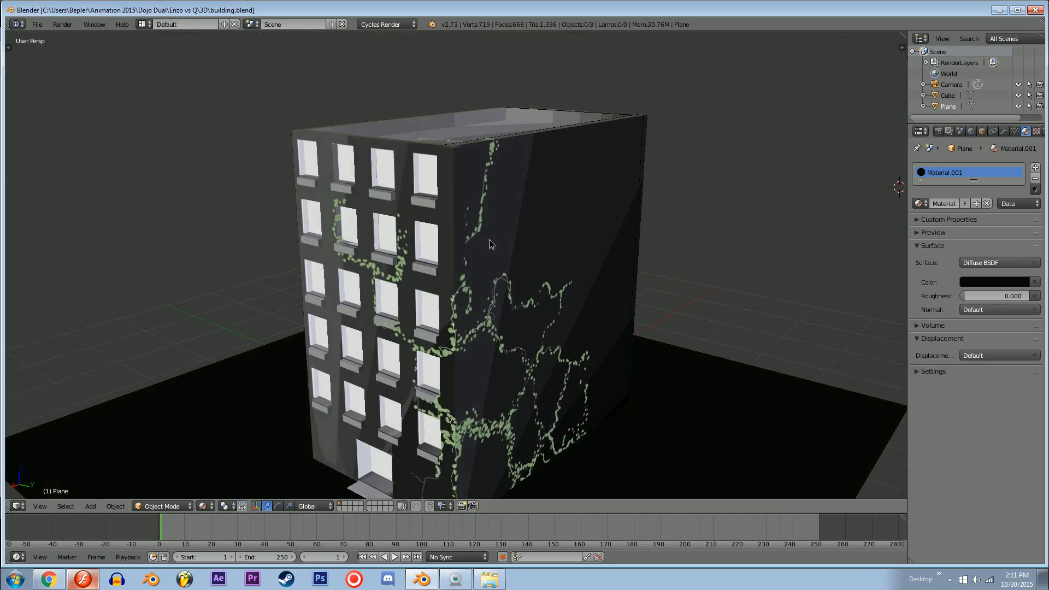
Step: Switch to Macromedia Flash and create a new blank Flash document
left_click(82, 579)
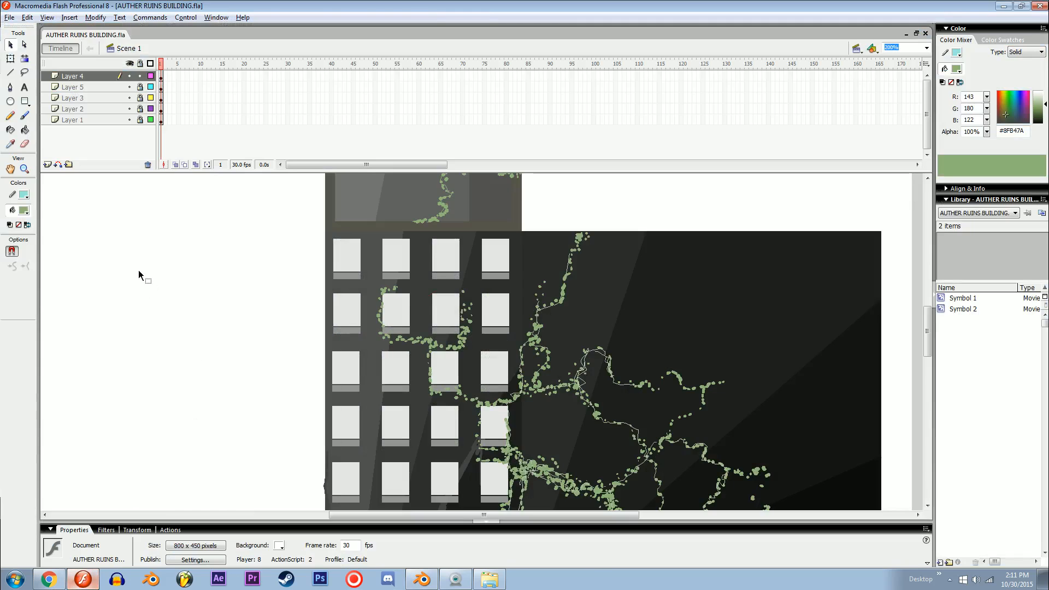
key("ctrl+n")
key("Return")
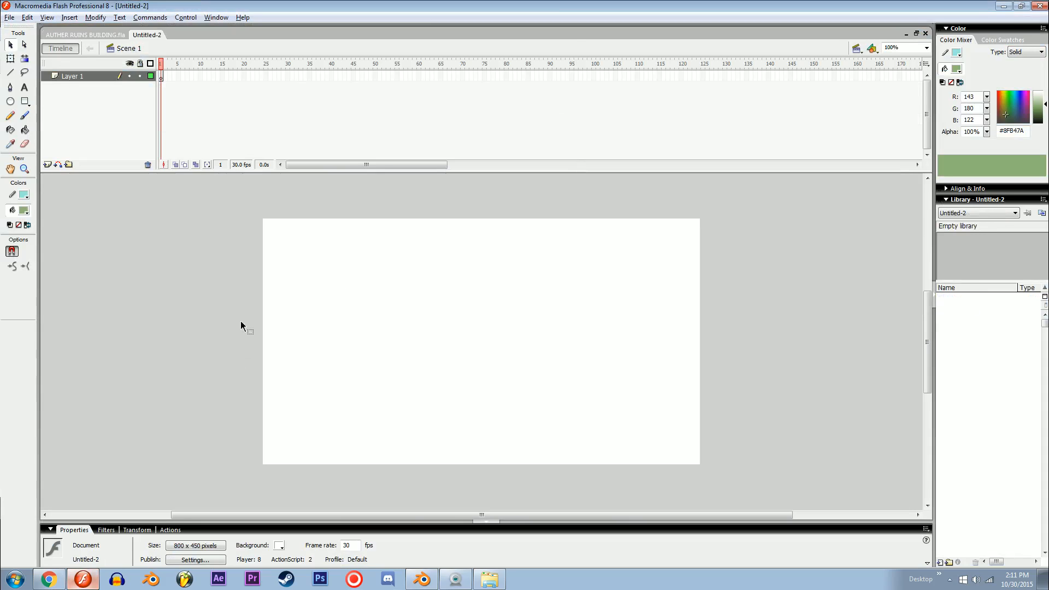
left_click_drag(393, 352, 448, 376)
left_click_drag(349, 336, 349, 428)
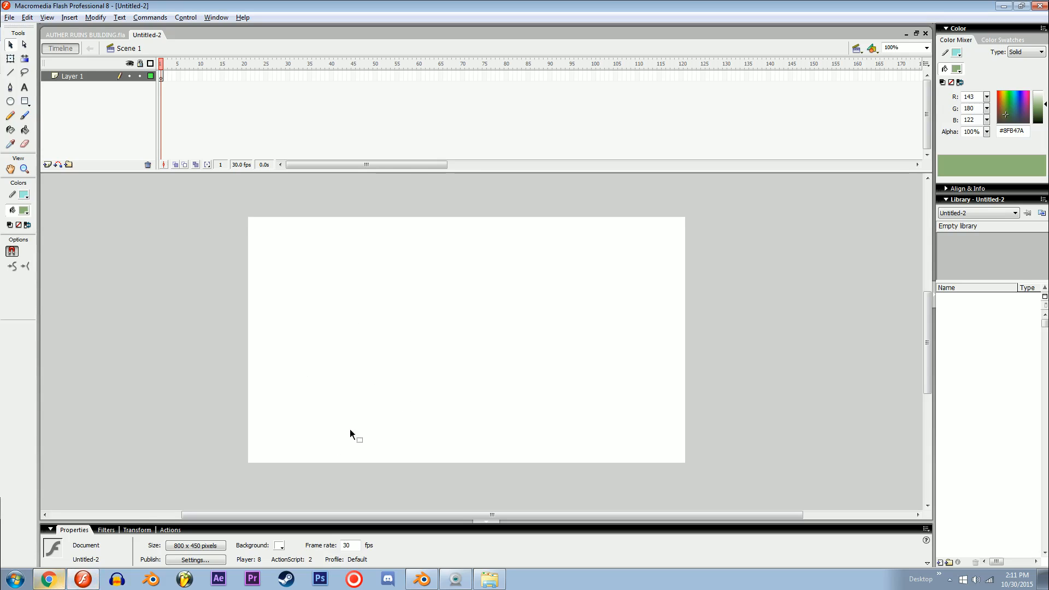
Step: Switch to Chrome and run a Google image search for "grunge texture"
left_click(48, 579)
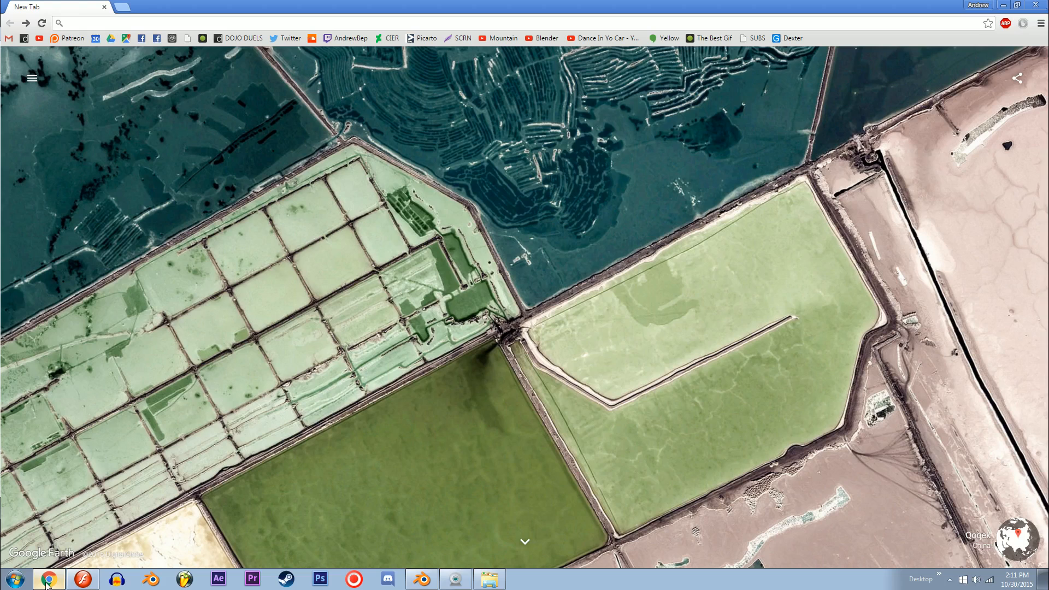
type("GRUNge texture")
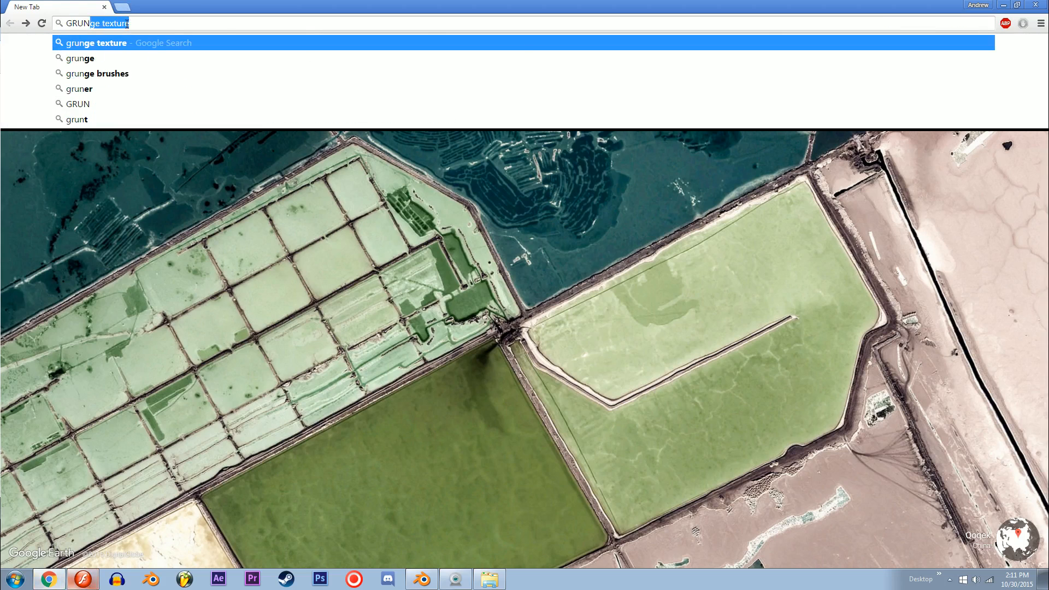
key("Return")
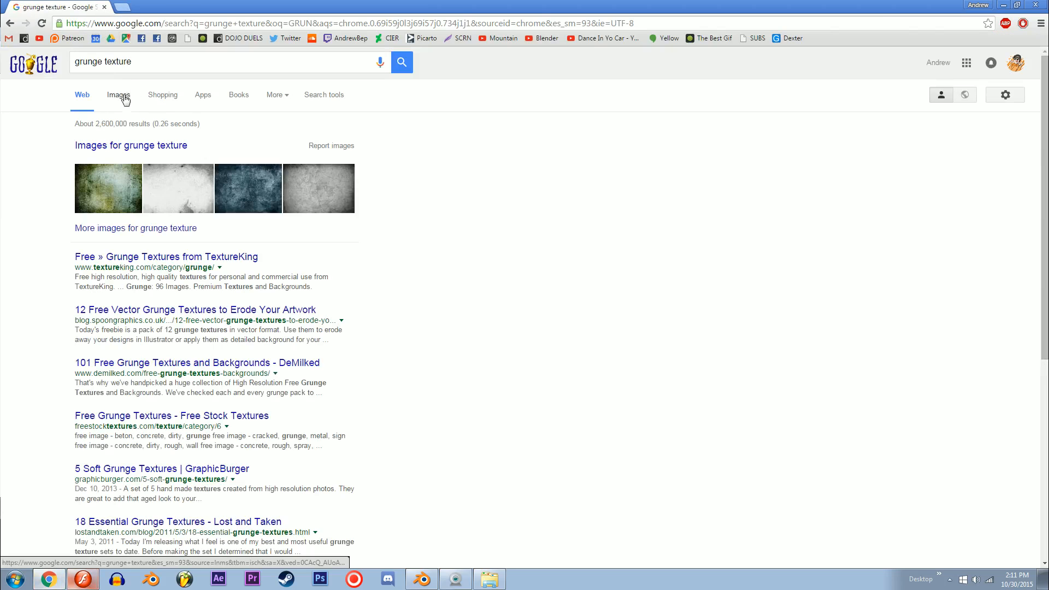
left_click(120, 96)
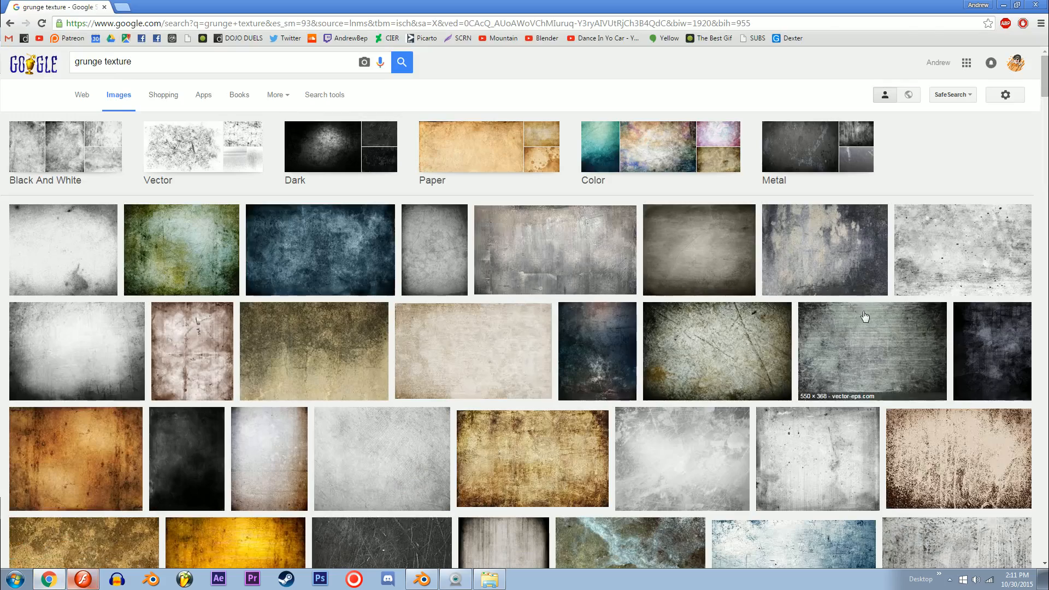
Step: Choose the gray 600 × 800 DeviantArt grunge texture from the image results, open it at full size and copy the image
scroll(573, 440, "down", 2)
scroll(458, 423, "down", 1)
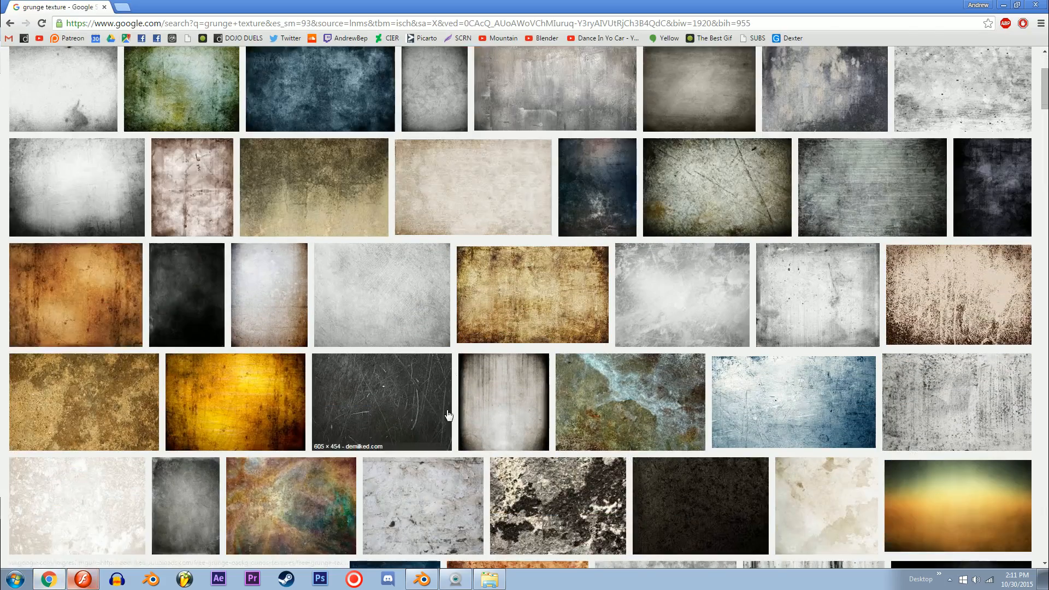
left_click(597, 183)
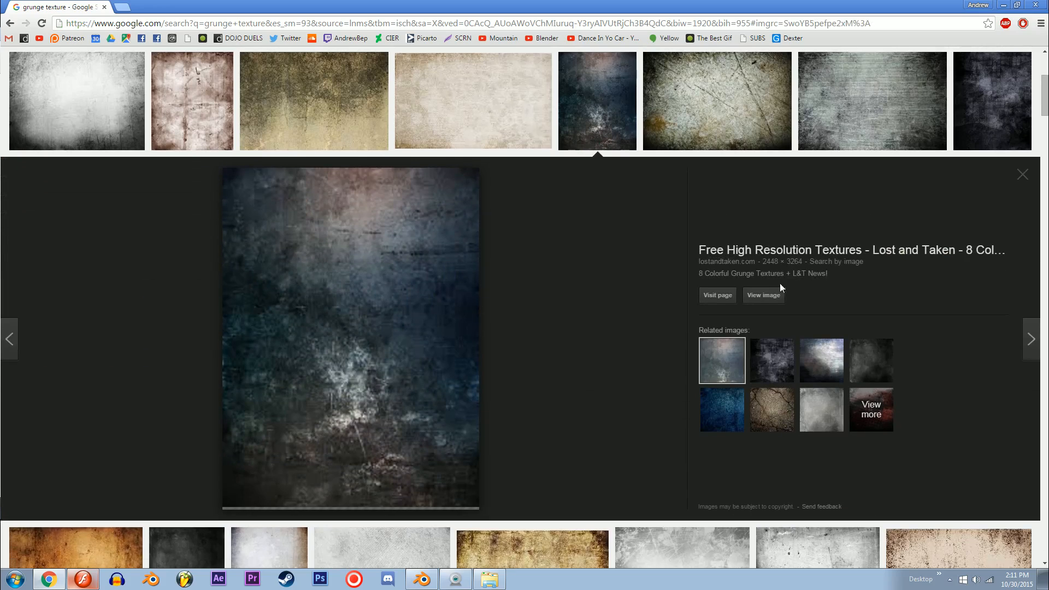
scroll(332, 216, "up", 4)
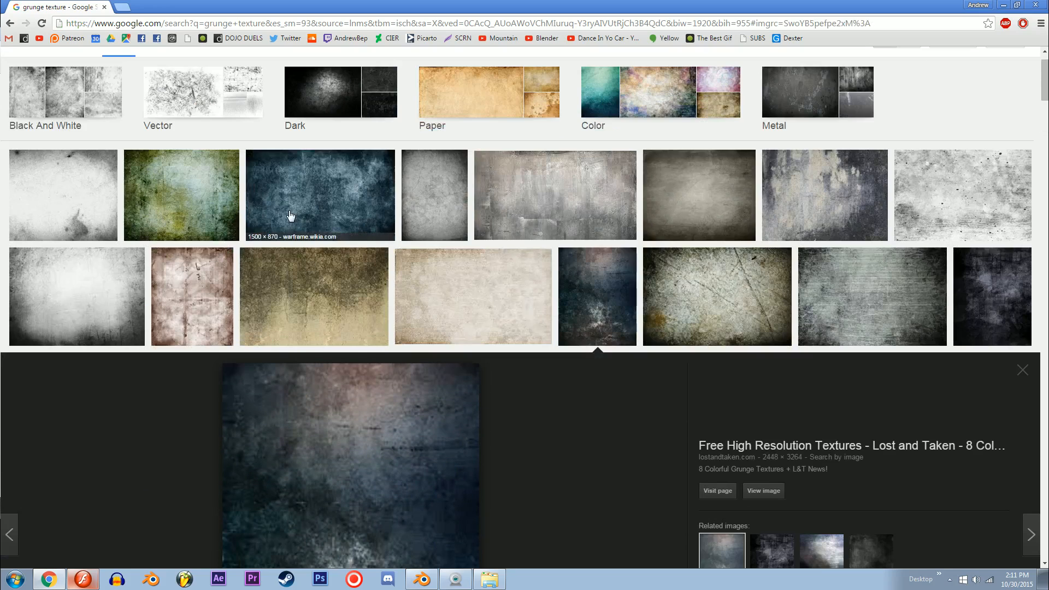
scroll(604, 329, "down", 4)
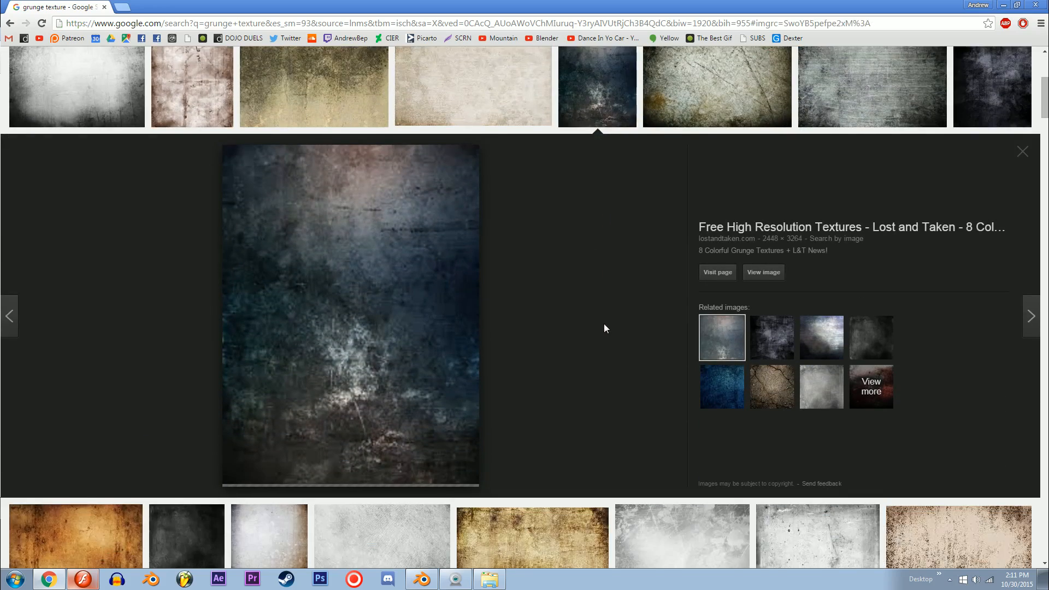
scroll(604, 328, "down", 8)
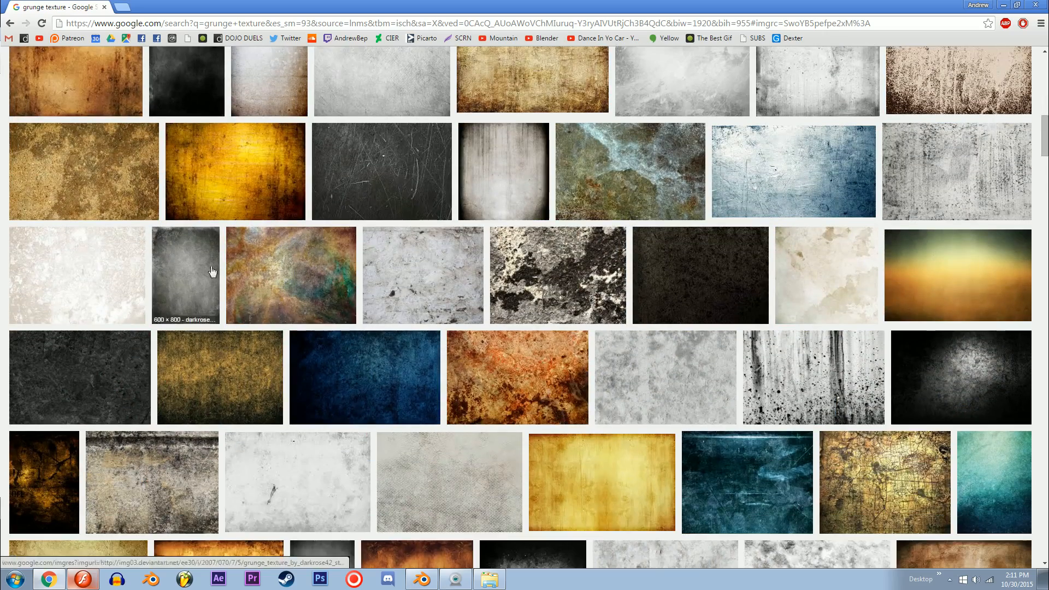
left_click(182, 284)
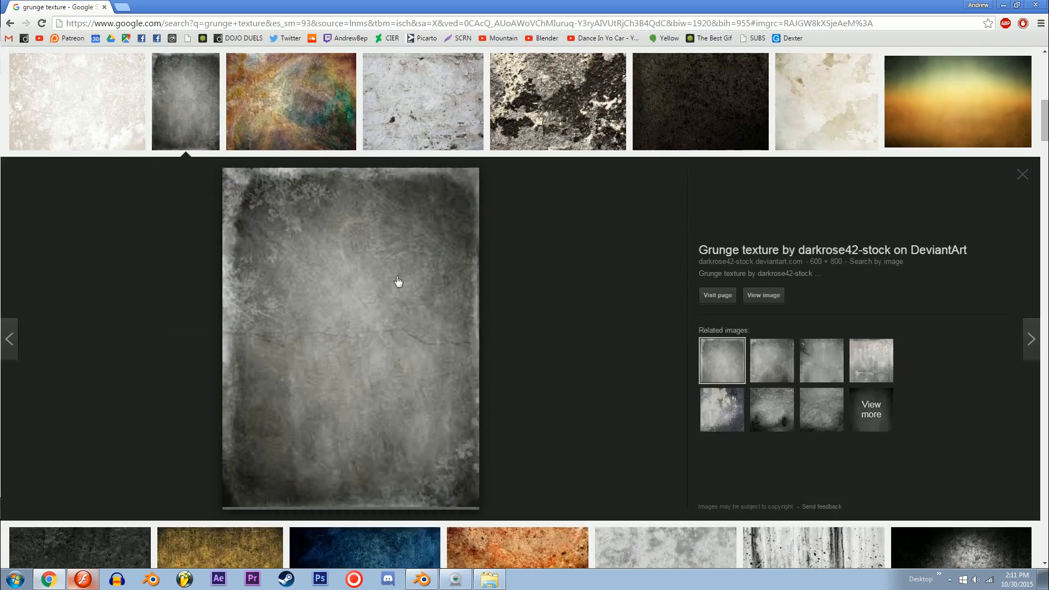
left_click(773, 294)
right_click(201, 220)
left_click(248, 258)
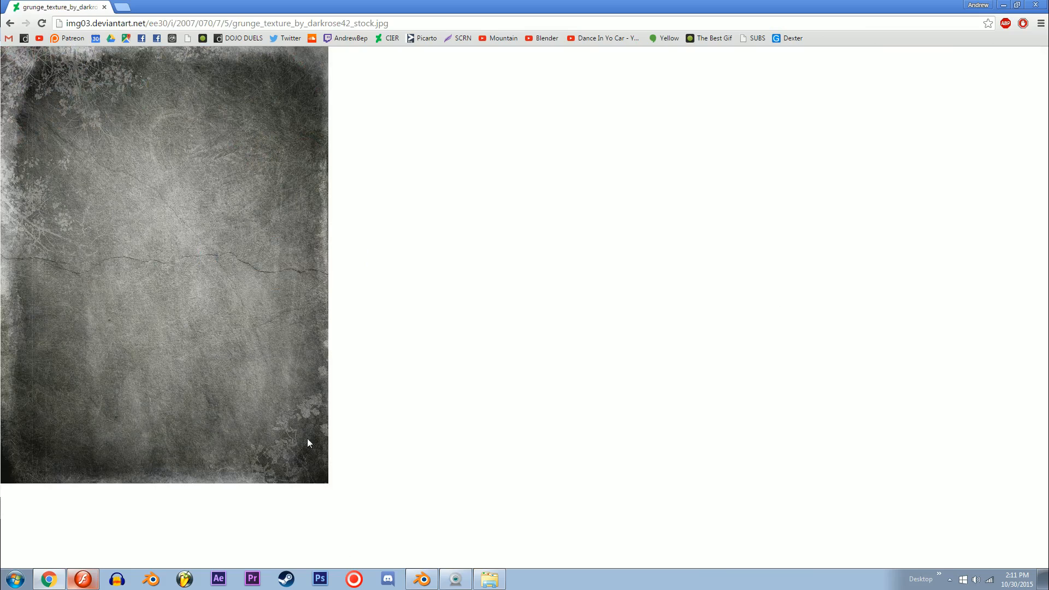
Step: Switch back to Flash and paste the copied grunge texture onto the stage of the new document
left_click(82, 579)
left_click_drag(280, 265, 355, 304)
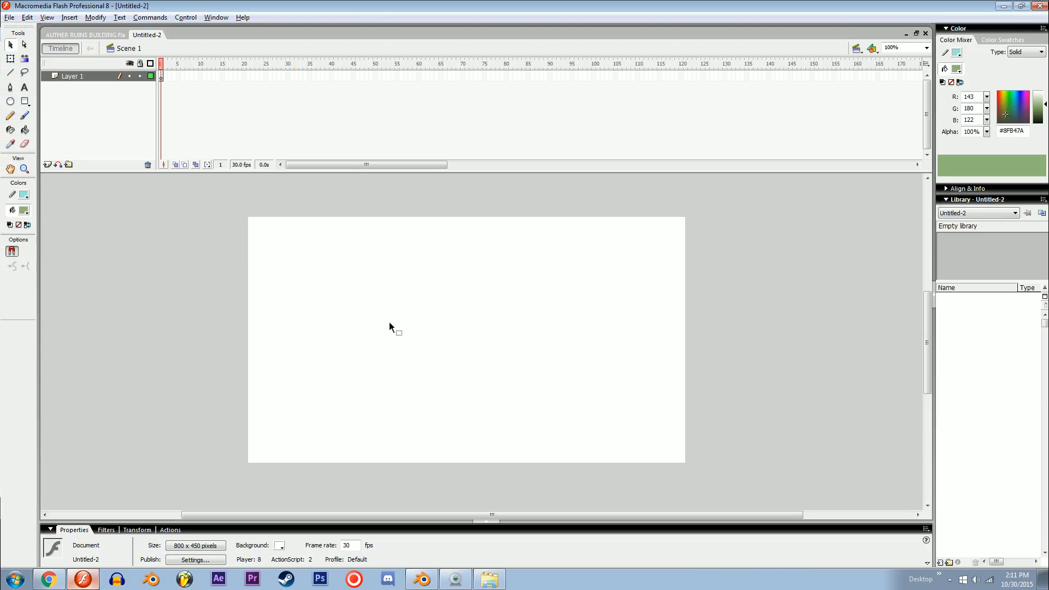
key("ctrl+v")
Step: Trace the pasted bitmap into vector shapes with a minimum area of 4 pixels, Very Smooth curve fit and Few Corners
left_click(96, 17)
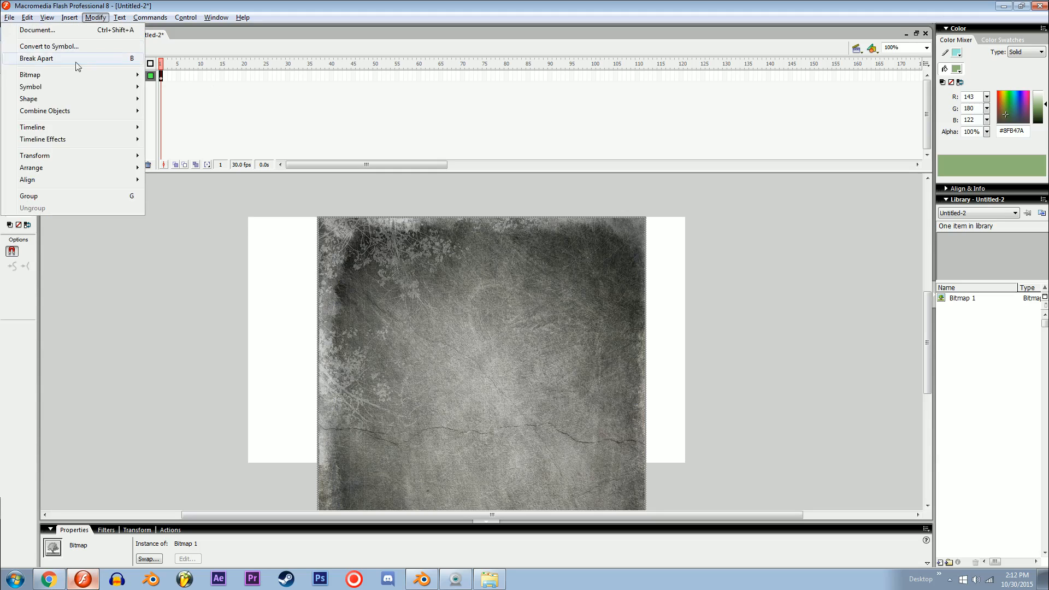
mouse_move(72, 76)
left_click(183, 87)
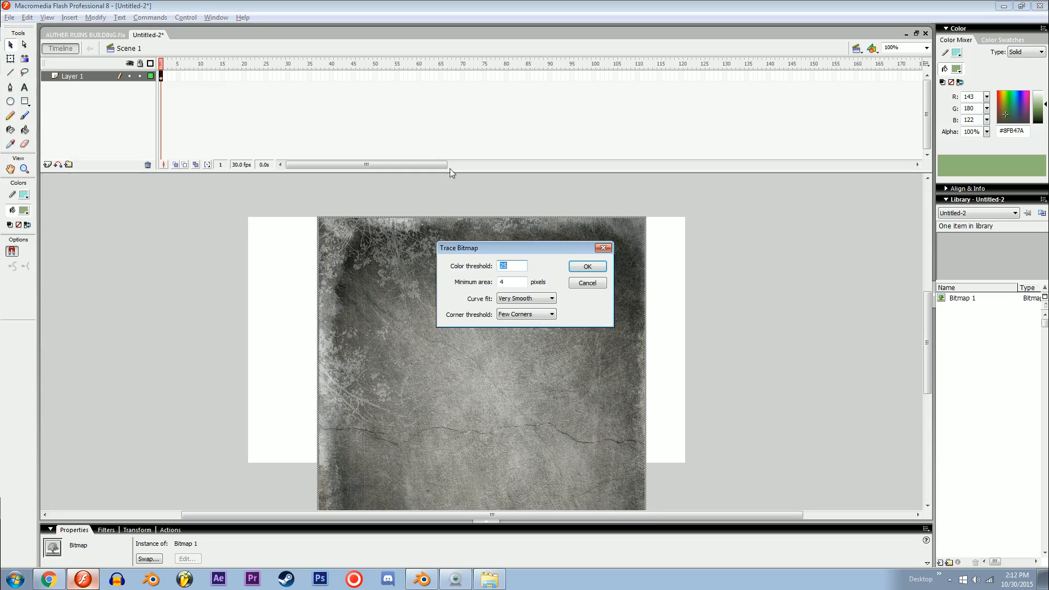
key("Return")
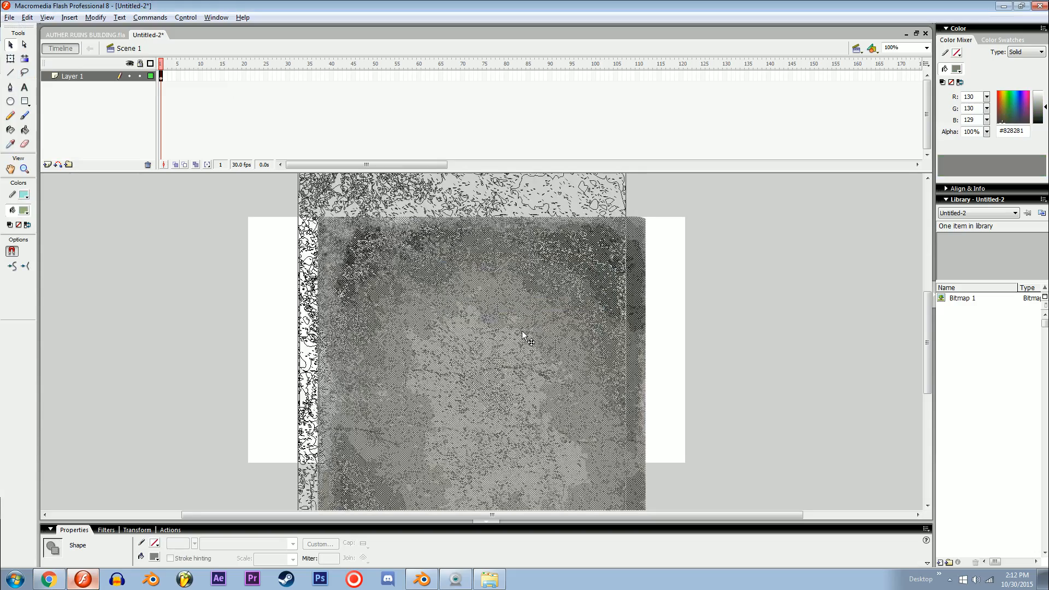
left_click(727, 398)
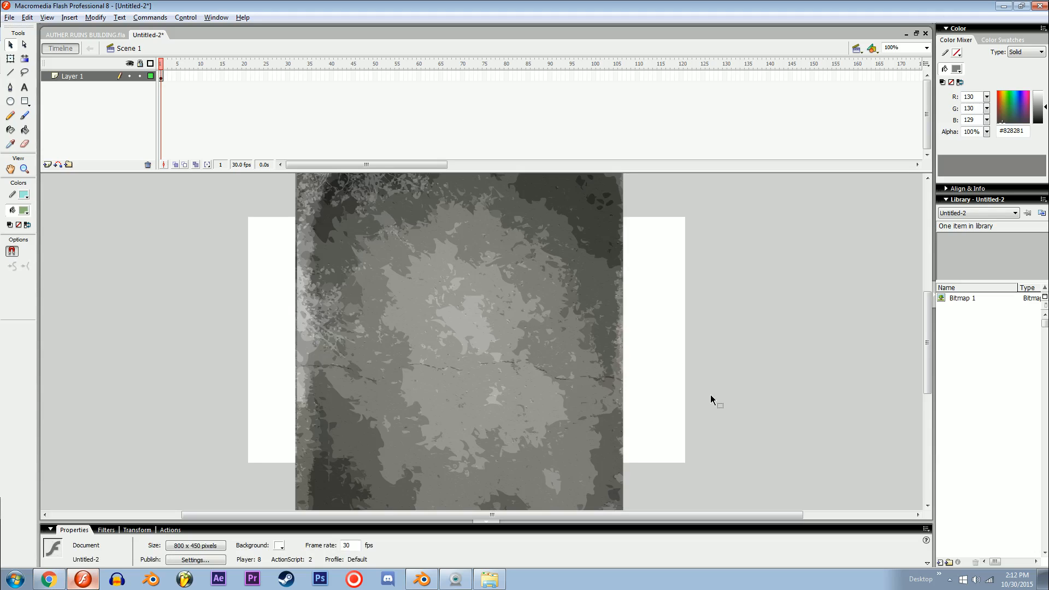
Step: Select the entire traced texture and scale it up proportionally from its upper-right corner with Free Transform
key("ctrl+minus")
key("ctrl+equal")
left_click_drag(700, 390, 678, 412)
key("ctrl+a")
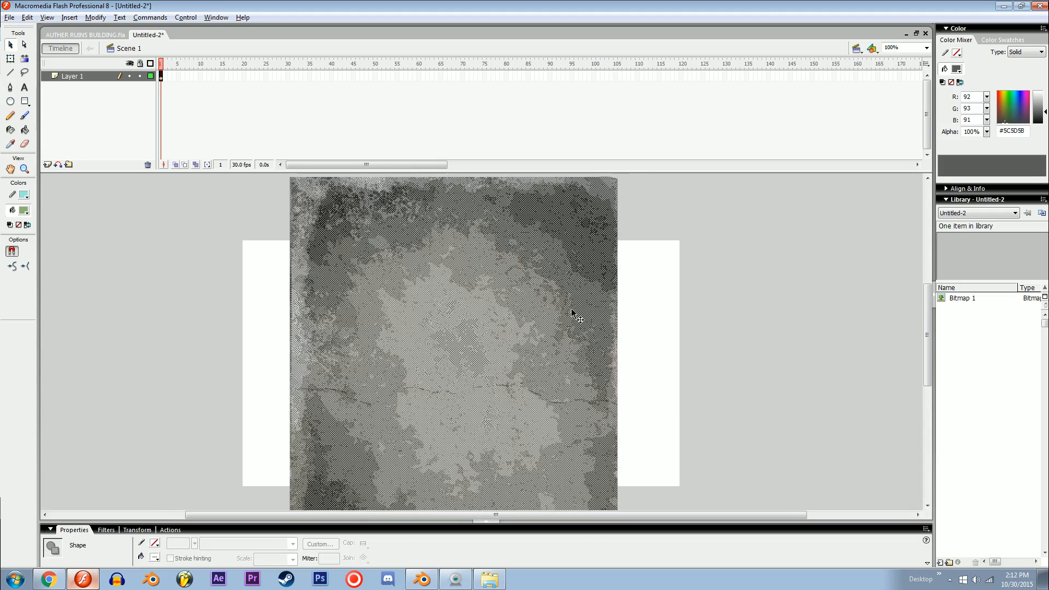
key("ctrl+minus")
left_click(577, 344)
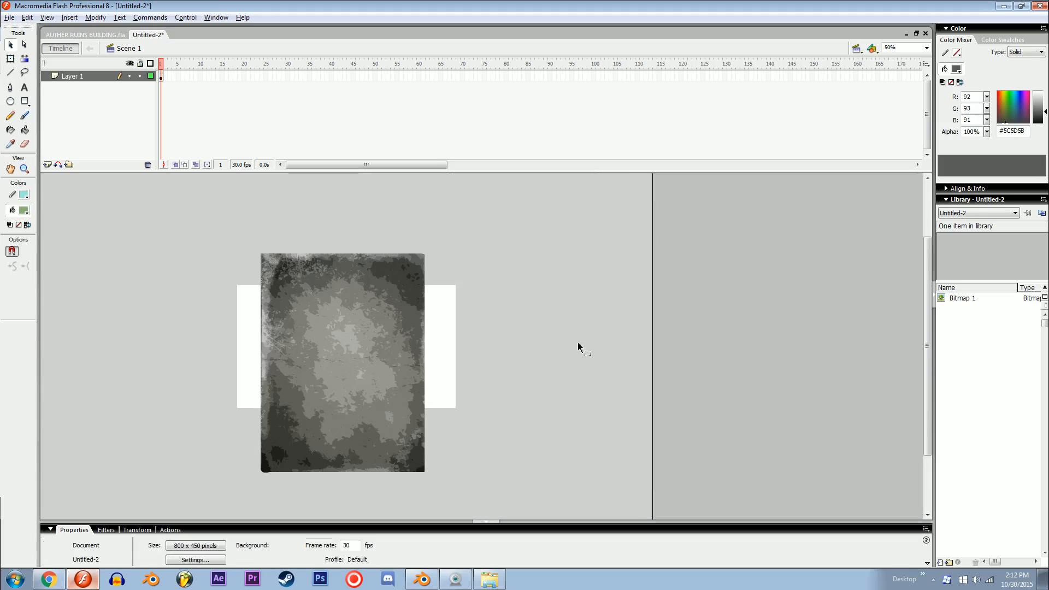
key("ctrl+a")
key("q")
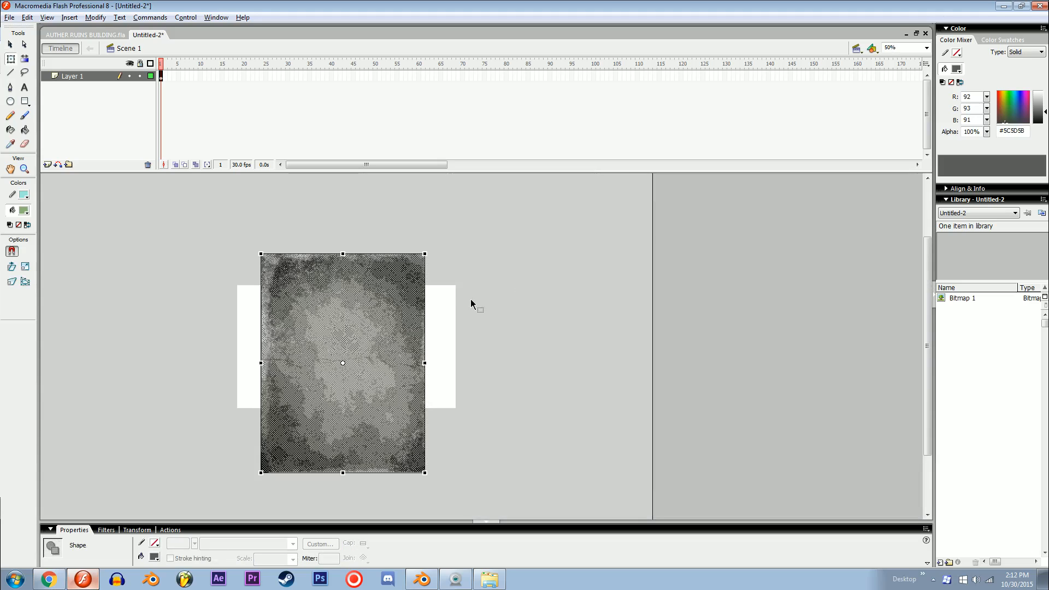
left_click_drag(423, 254, 491, 171)
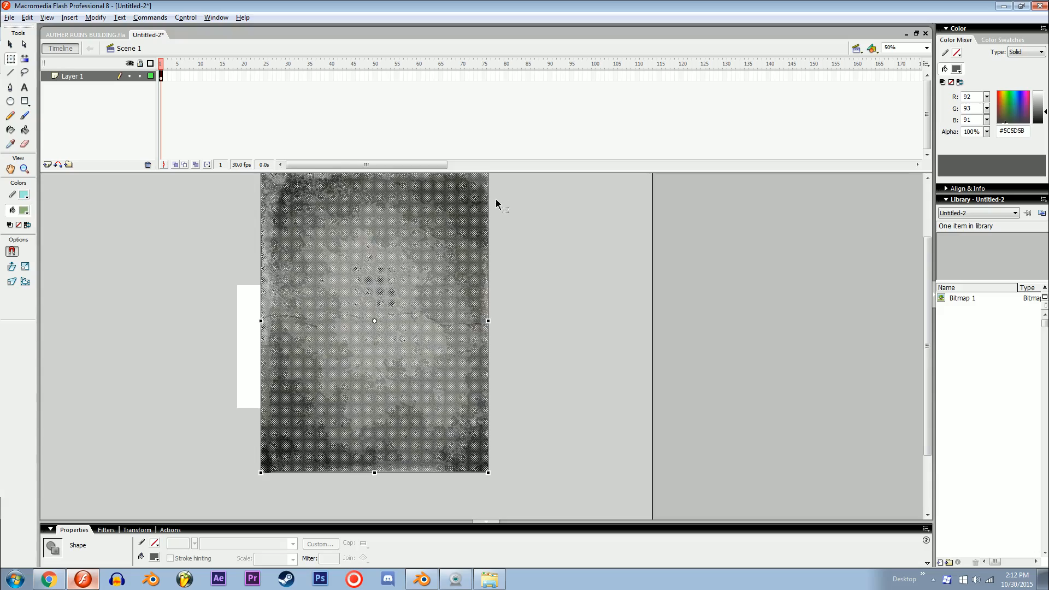
Step: Rotate the traced texture 90° clockwise into landscape orientation, enlarge it further and reposition it over the stage
left_click_drag(558, 300, 583, 439, "shift")
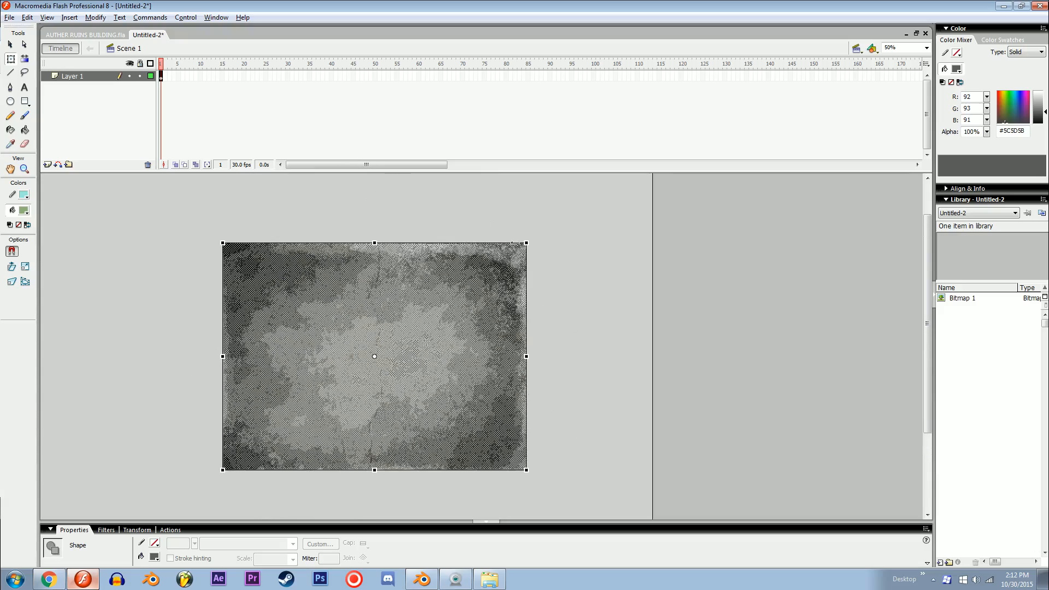
left_click_drag(527, 237, 621, 173)
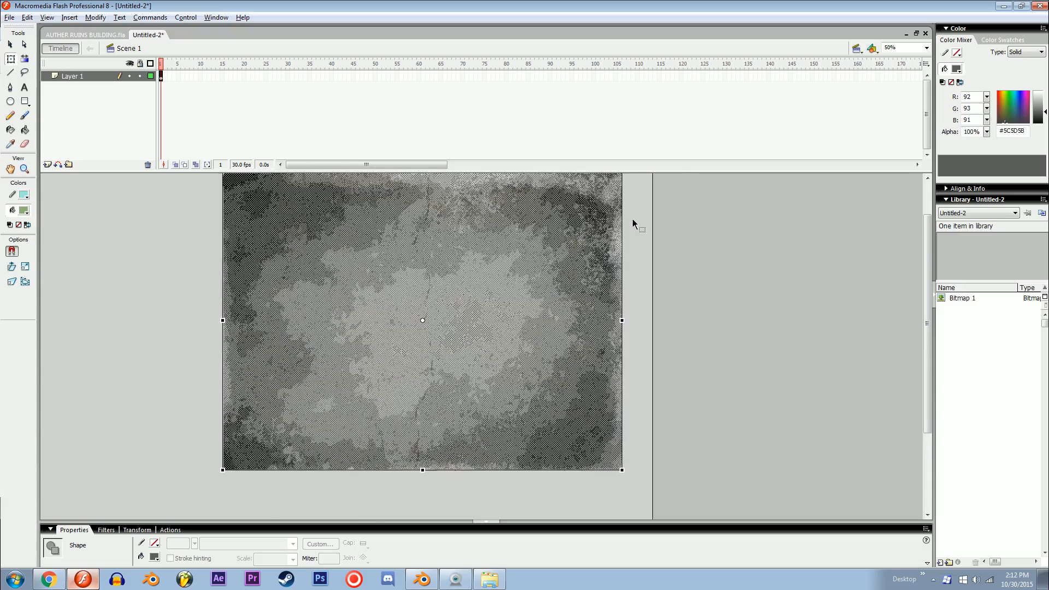
left_click_drag(565, 288, 500, 344)
left_click_drag(615, 295, 659, 330)
left_click(642, 339)
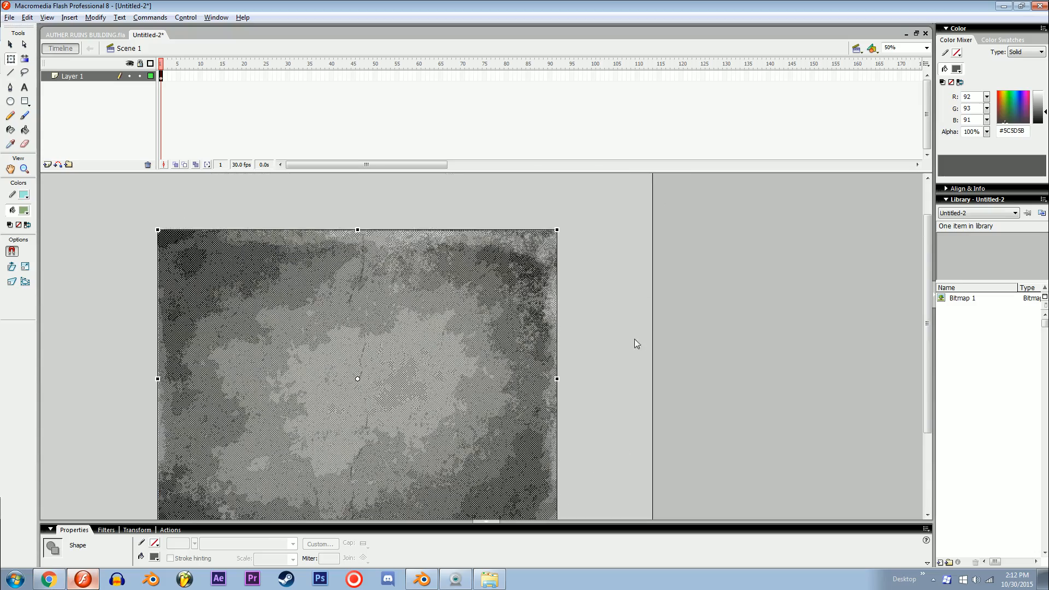
Step: Add a new layer above the texture and lock Layer 1
key("ctrl+minus")
key("ctrl+equal")
key("ctrl+equal")
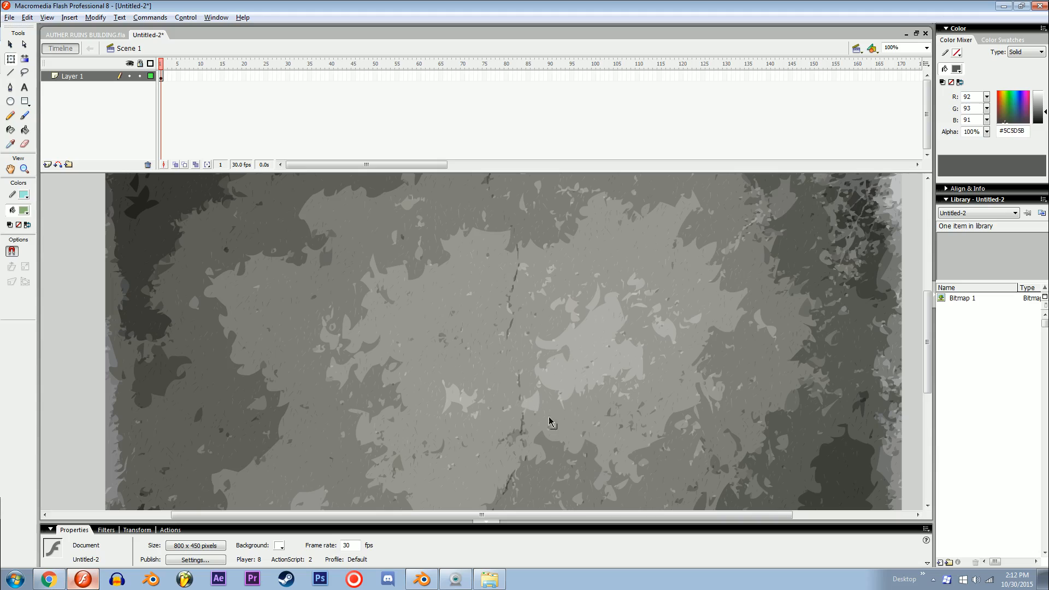
left_click(47, 165)
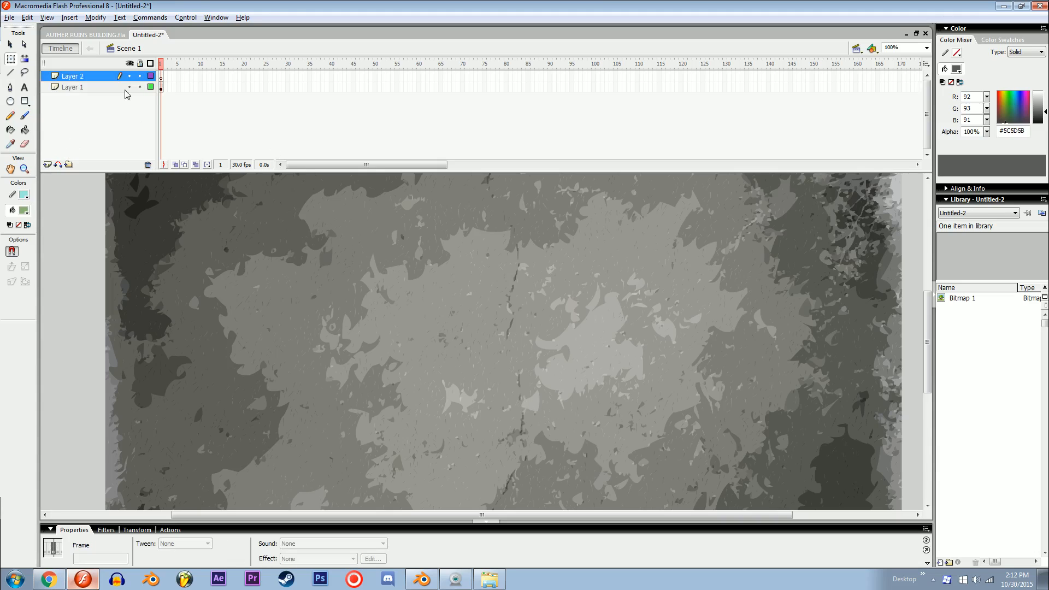
left_click(75, 279)
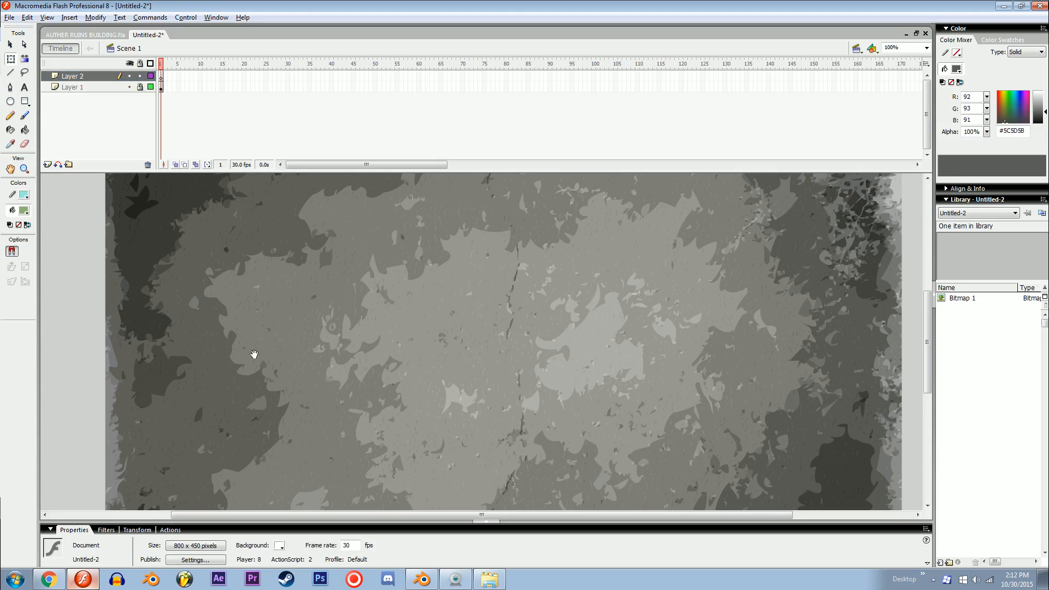
left_click_drag(268, 355, 245, 362)
Step: Draw a tall rectangle with no stroke and a #0C0C0C fill over the middle of the texture on Layer 2
left_click(22, 198)
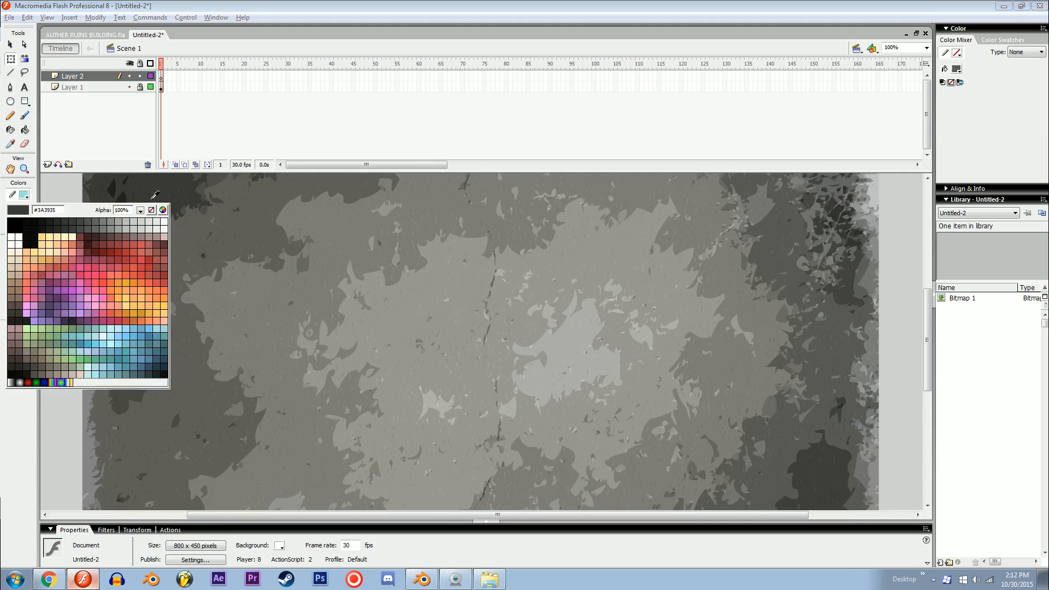
left_click(151, 209)
left_click(24, 211)
left_click(34, 242)
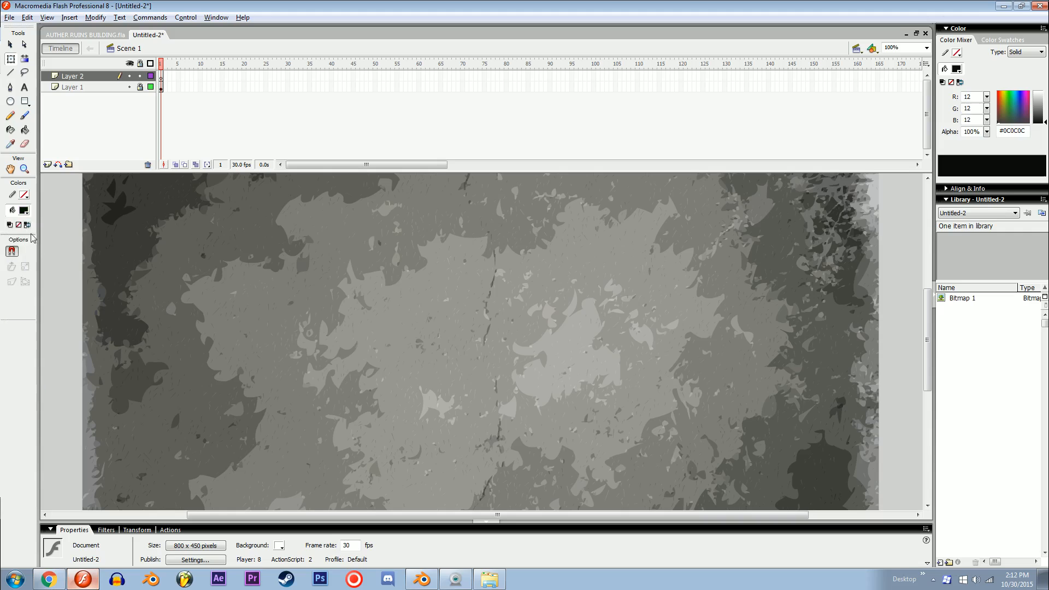
key("r")
left_click_drag(390, 298, 478, 468)
key("v")
left_click(438, 407)
key("Escape")
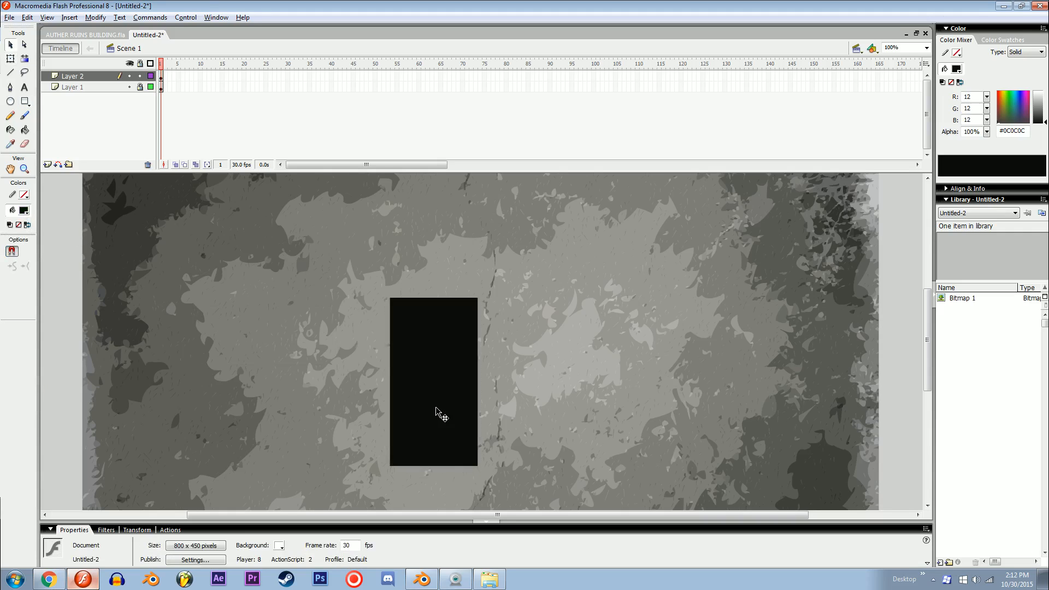
Step: Try to outline the black rectangle with the Ink Bottle tool and remove its fill, then undo the deletion
left_click(436, 399)
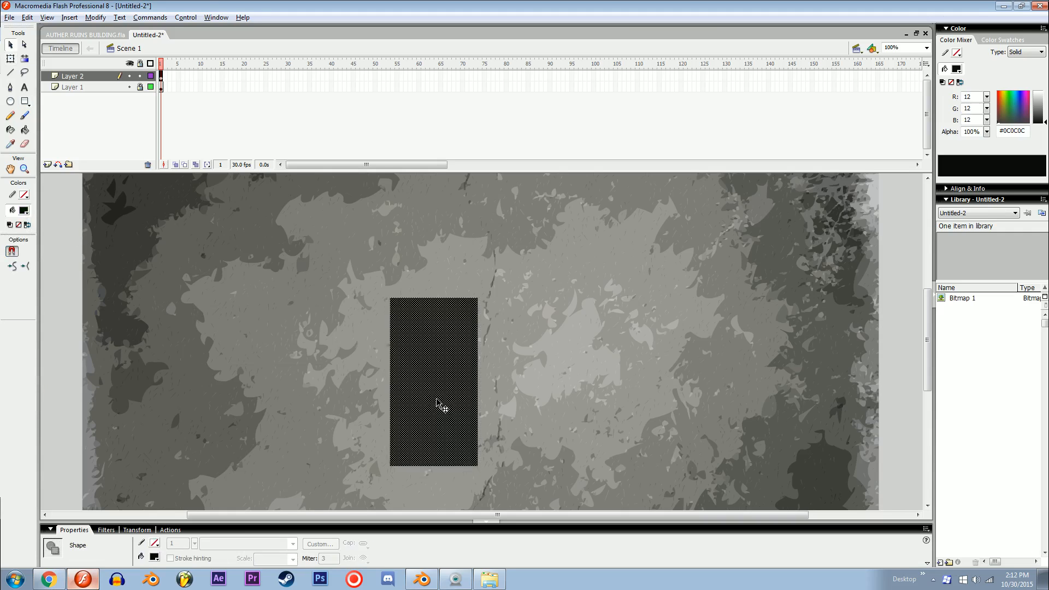
left_click(10, 130)
left_click(424, 353)
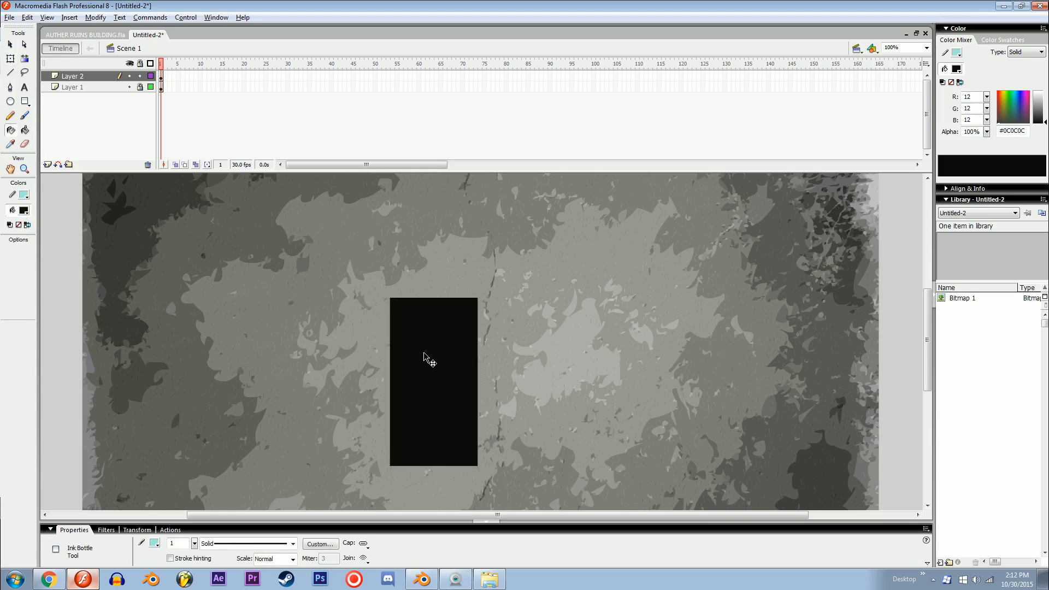
key("v")
left_click(424, 352)
key("Delete")
key("ctrl+z")
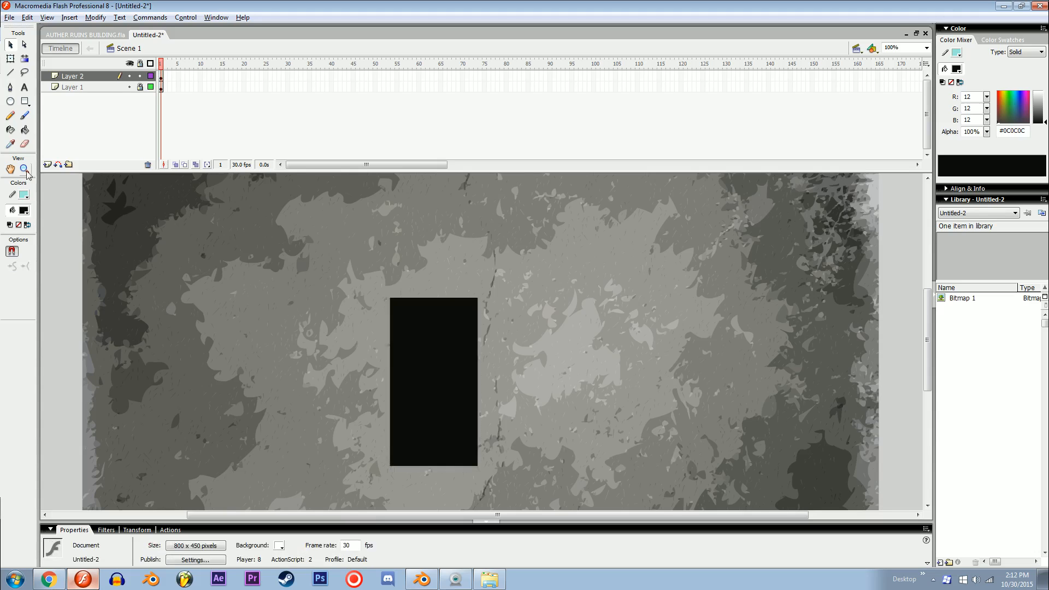
Step: Outline the black rectangle with the Ink Bottle tool and delete its fill
left_click(10, 130)
left_click(399, 334)
key("v")
left_click(427, 352)
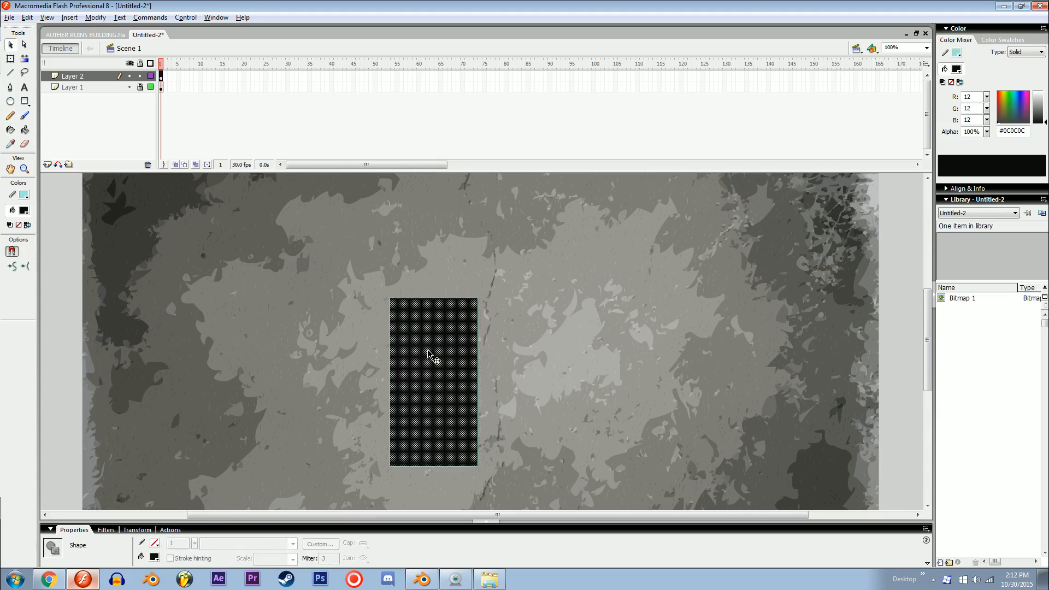
key("Delete")
Step: Recolour the rectangle's whole outline black
double_click(391, 348)
left_click(25, 194)
left_click(27, 228)
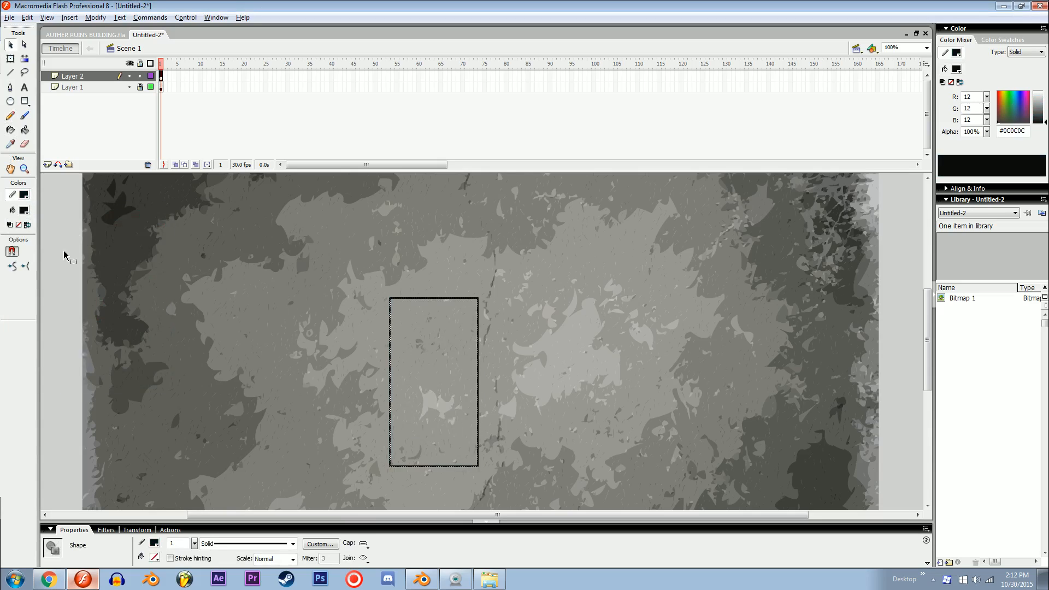
Step: Enlarge the rectangle outline with Free Transform and place it near the texture's left edge
left_click_drag(390, 376, 214, 376)
key("q")
key("ctrl+minus")
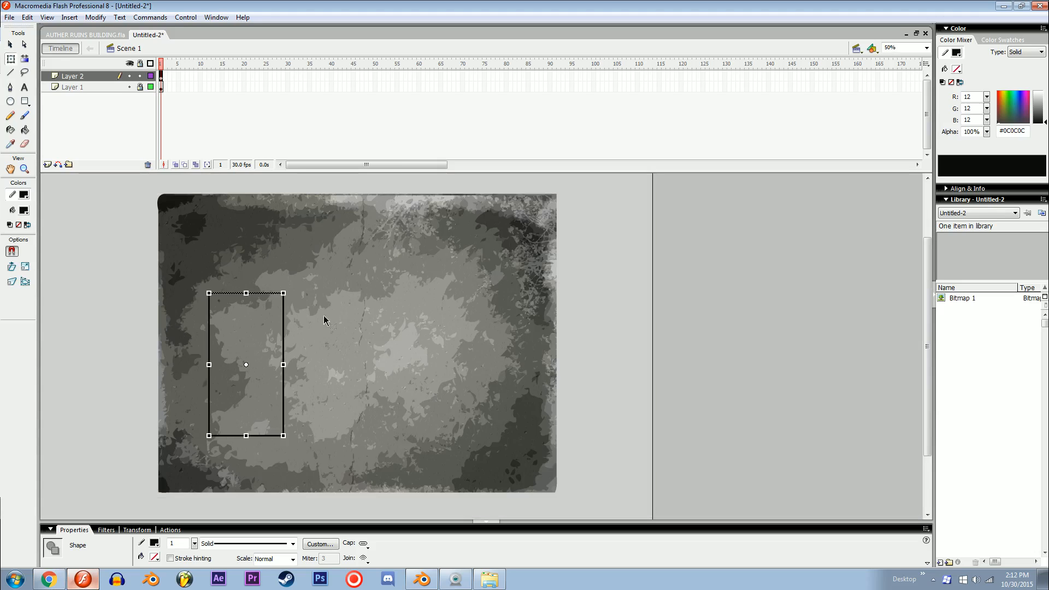
key("v")
left_click_drag(211, 351, 174, 351)
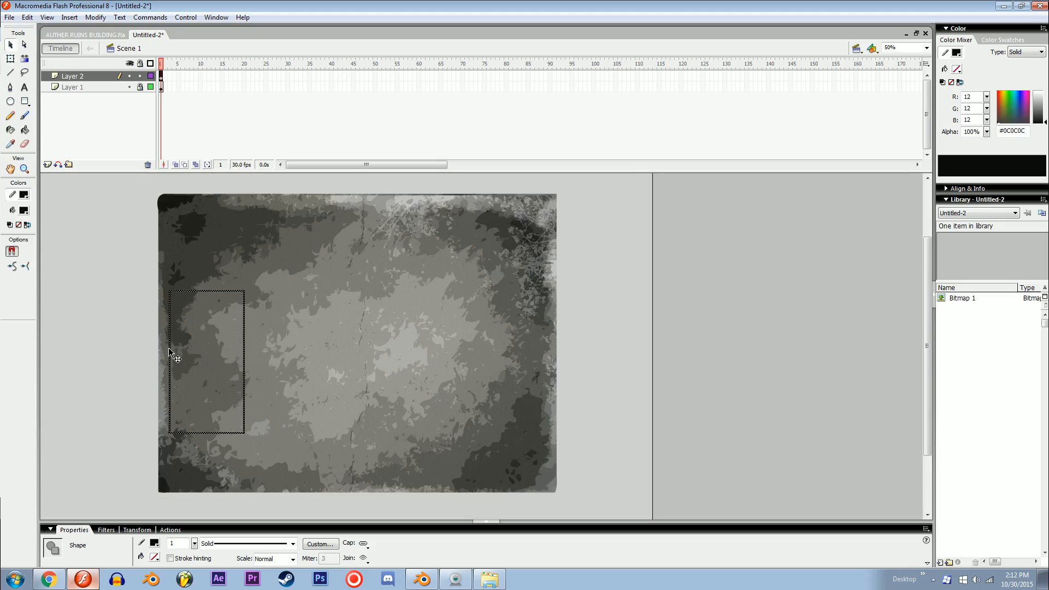
Step: Duplicate the outline to the right to form a row of four adjoining rectangles
left_click_drag(237, 355, 392, 383, "alt")
key("ctrl+z")
key("ctrl+a")
left_click(392, 465)
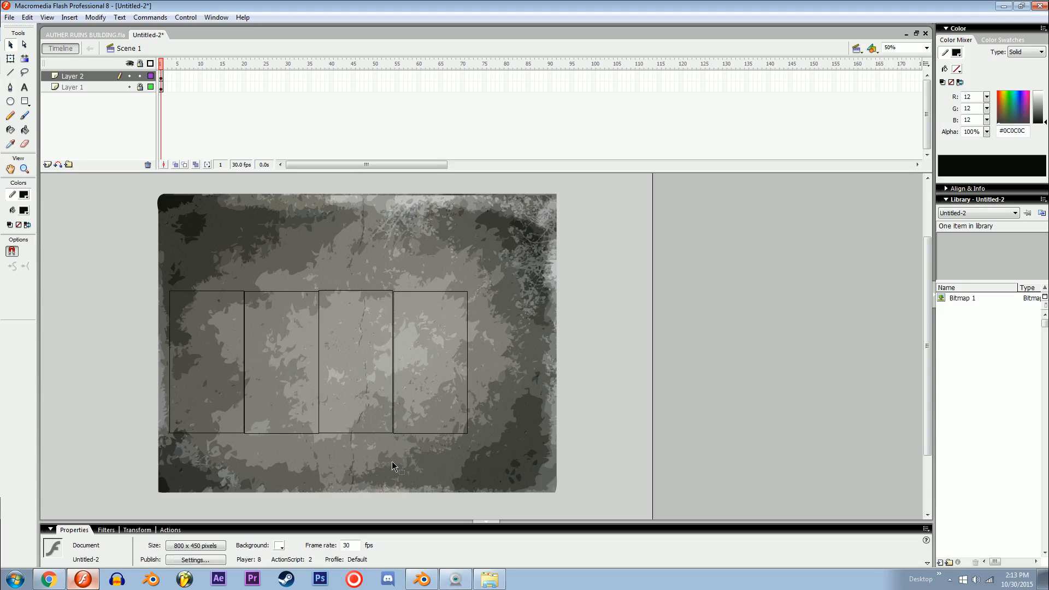
Step: Nudge the third and fourth rectangle outlines so their top edges line up with the second one
key("ctrl+equal")
key("ctrl+z")
key("Down")
key("Down")
key("Down")
key("Down")
key("Down")
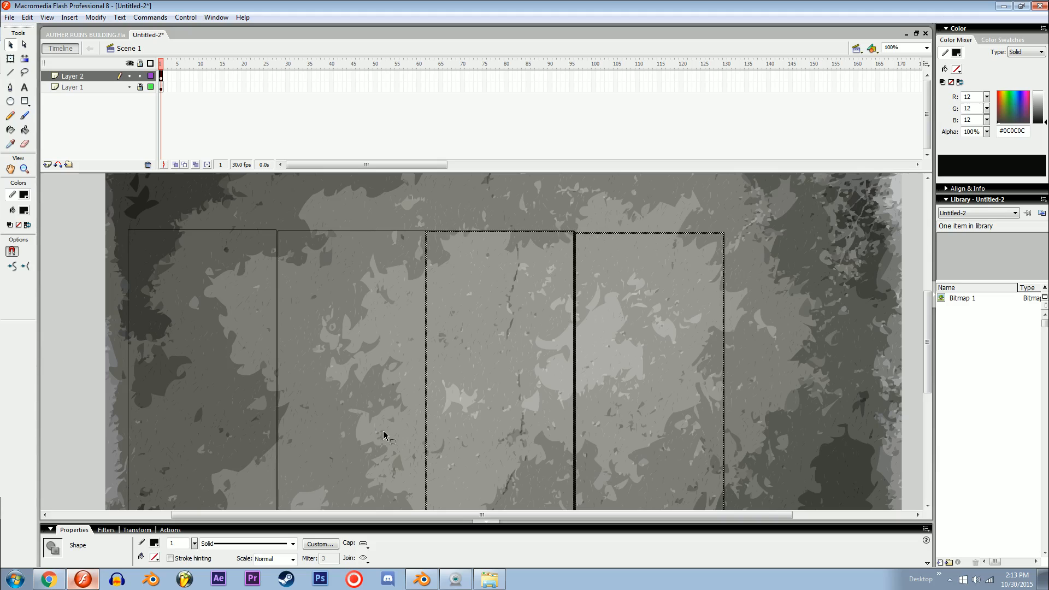
key("Up")
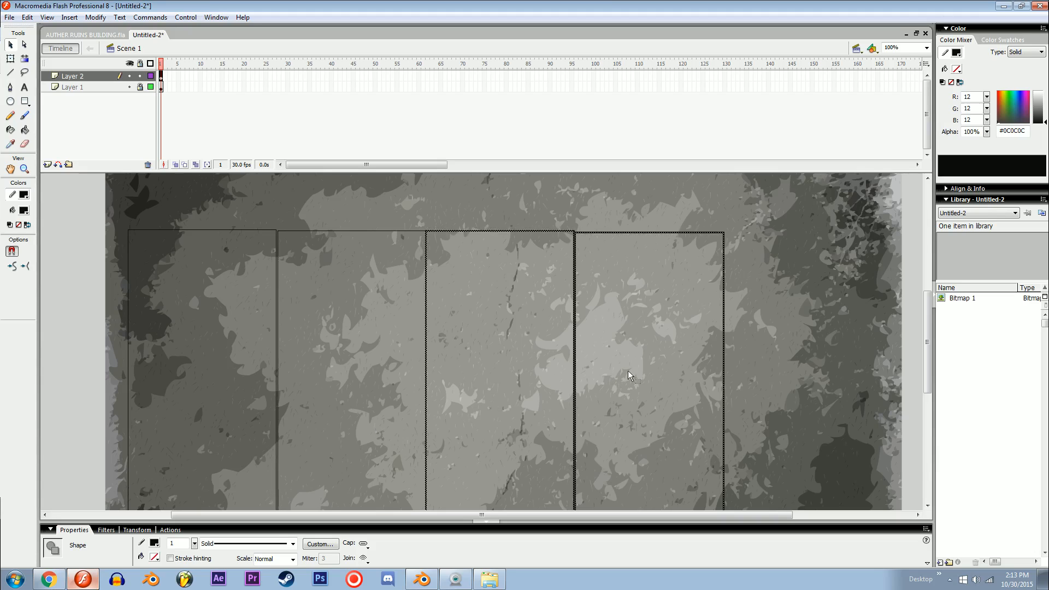
left_click(644, 266)
double_click(624, 233)
key("Left")
key("Up")
key("Up")
key("Up")
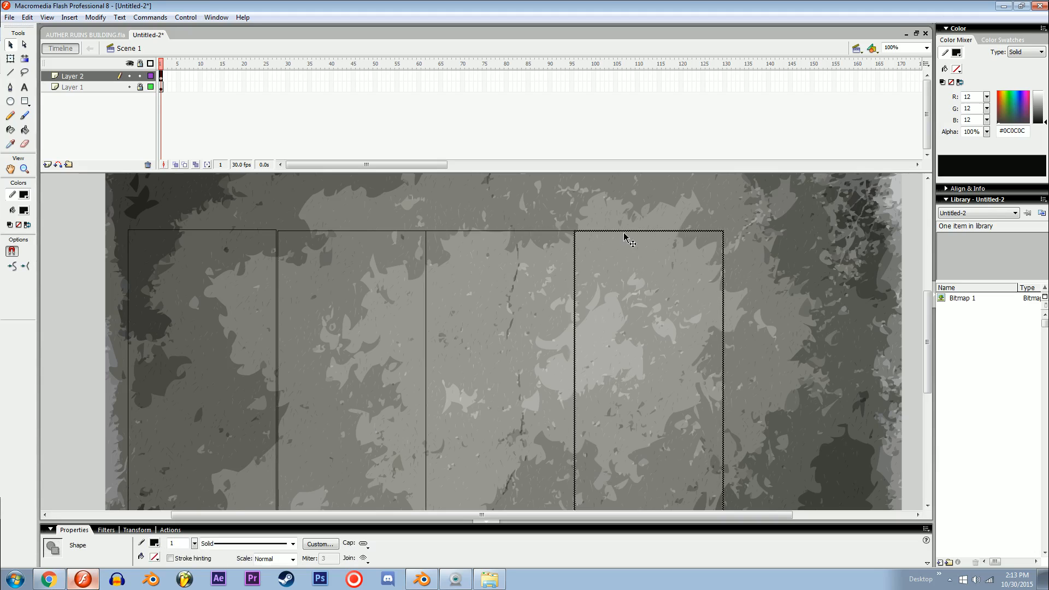
Step: Nudge the leftmost rectangle down and right until it meets the second rectangle
left_click(228, 257)
double_click(232, 230)
key("Down")
key("Down")
key("Right")
key("Right")
left_click(370, 290)
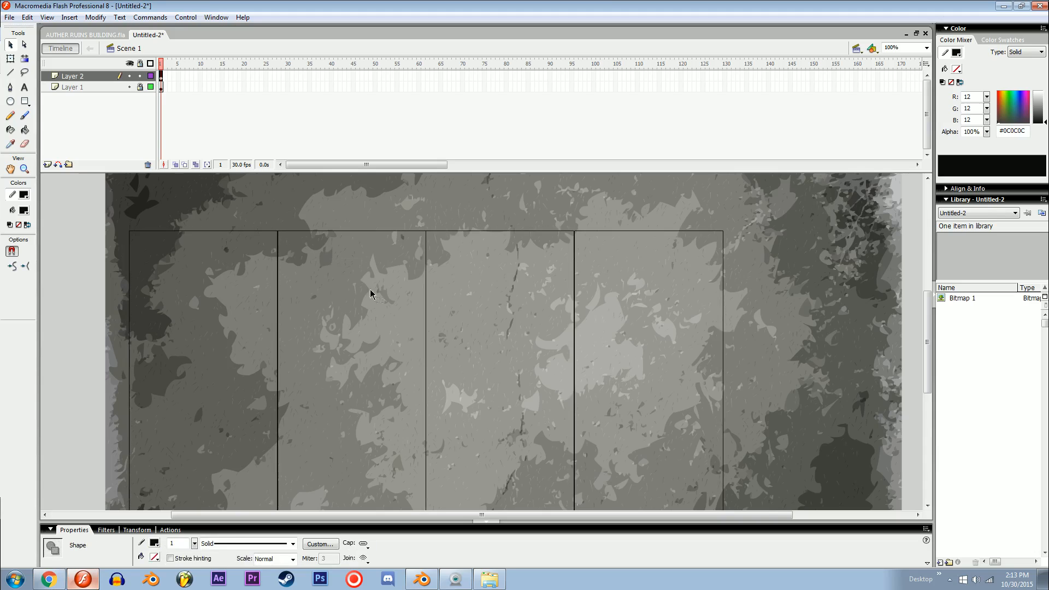
Step: Select all four rectangle outlines and shift the row right toward the middle of the texture
key("space")
left_click_drag(387, 309, 354, 321)
key("ctrl+a")
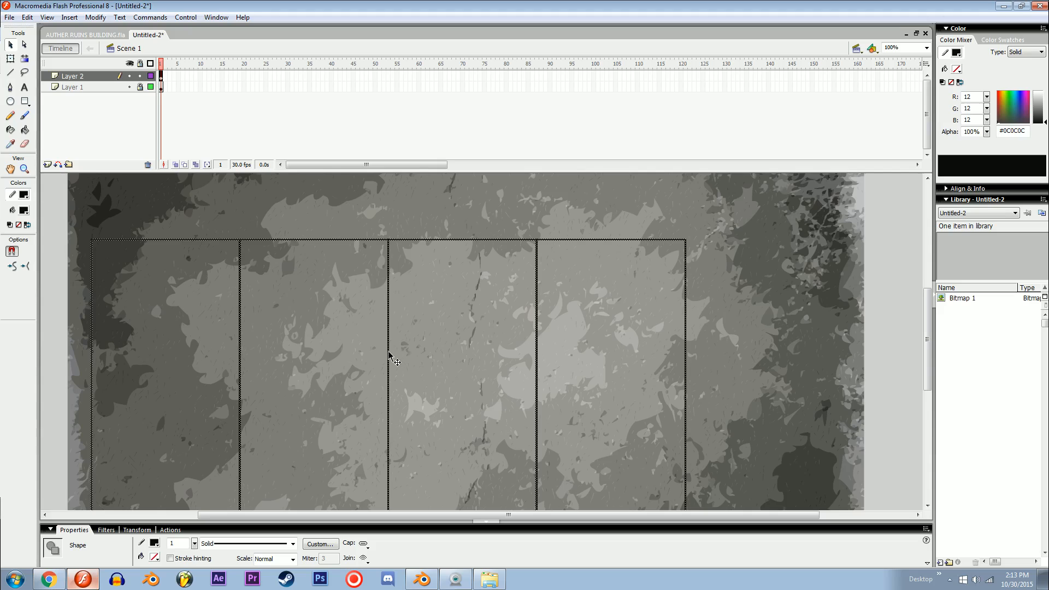
key("ctrl+minus")
left_click(381, 245)
scroll(372, 267, "up", 3)
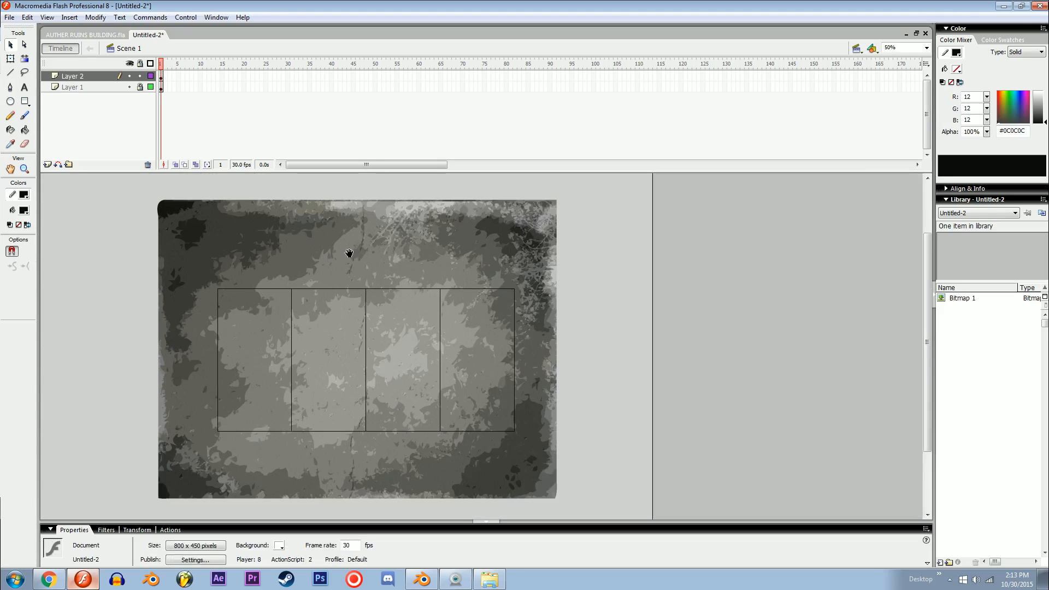
Step: Try adding a shorter copy of the third rectangle directly above the row, adjust its height, and delete it
left_click(396, 469)
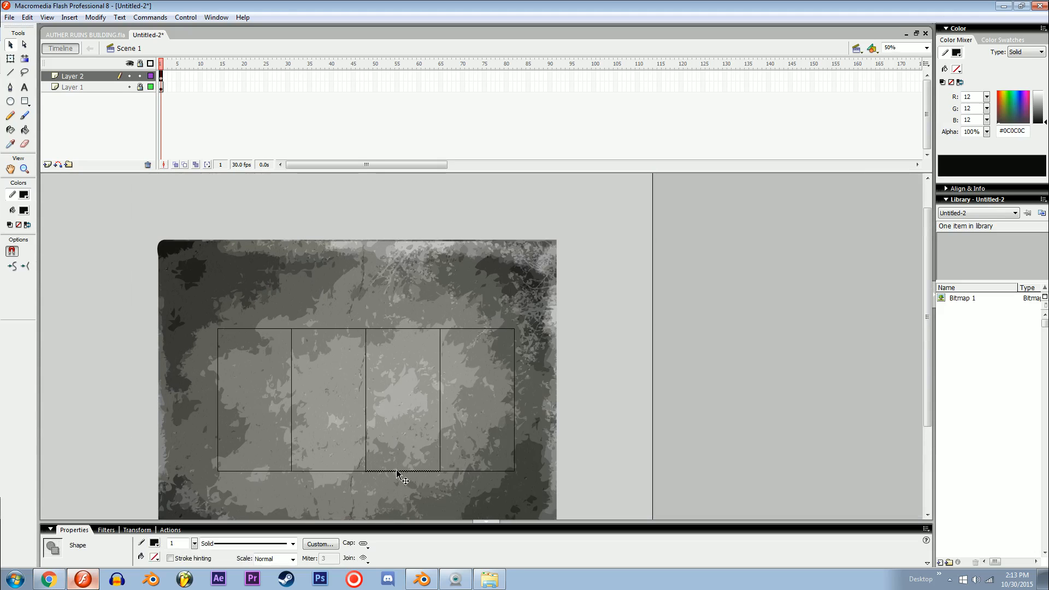
left_click(365, 425, "shift")
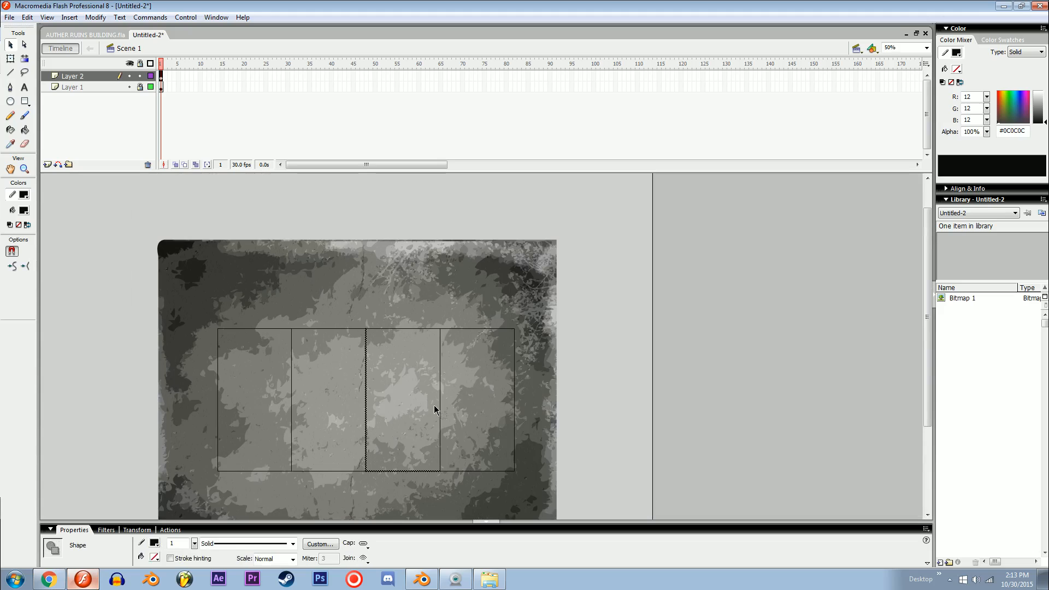
left_click(440, 350, "shift")
left_click(417, 329, "shift")
key("ctrl+equal")
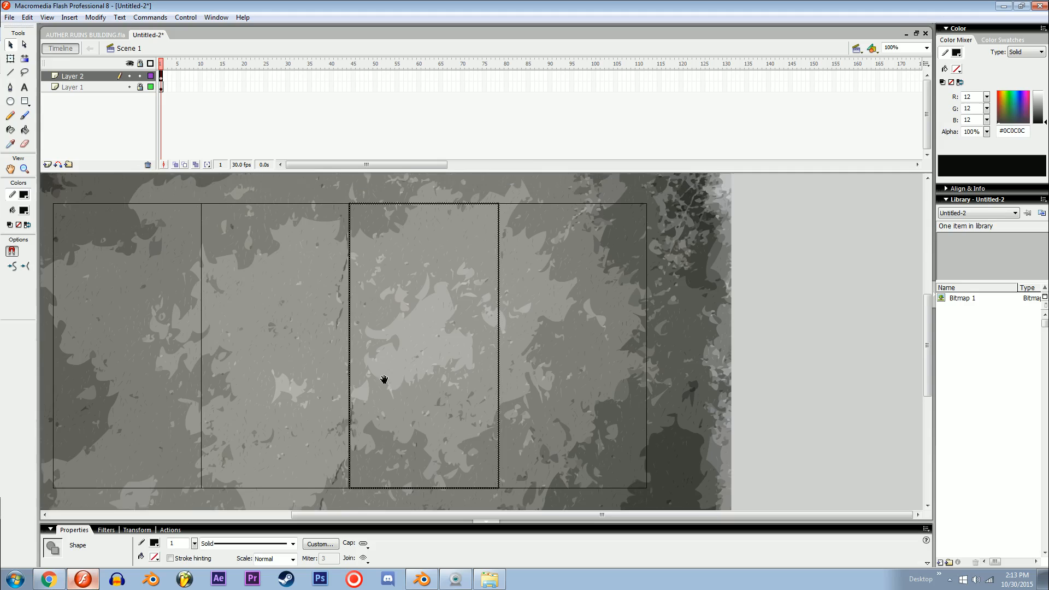
key("q")
scroll(385, 379, "up", 1)
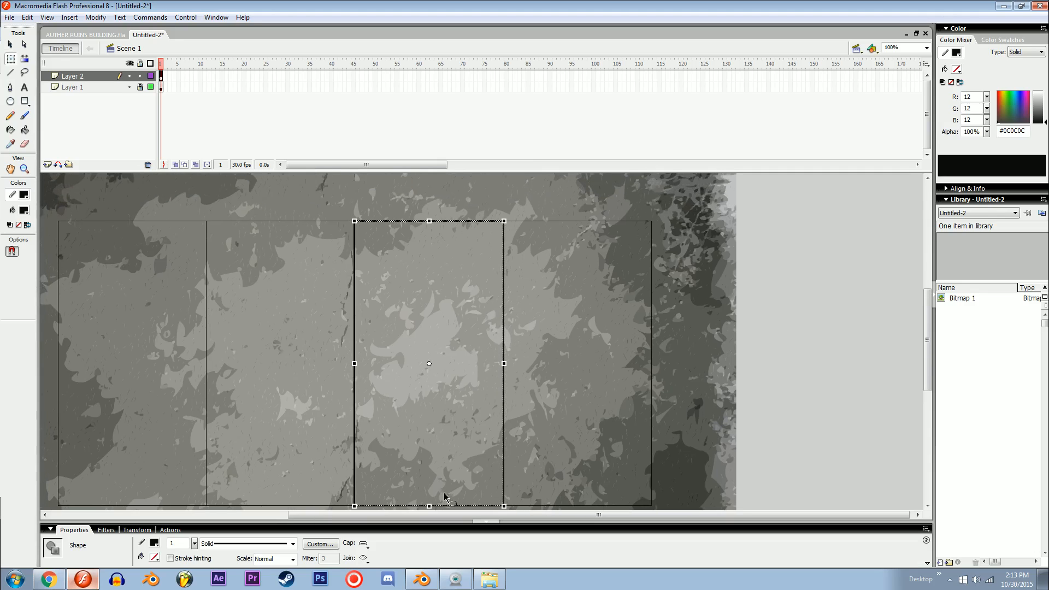
left_click_drag(430, 507, 387, 117)
left_click_drag(400, 321, 410, 490)
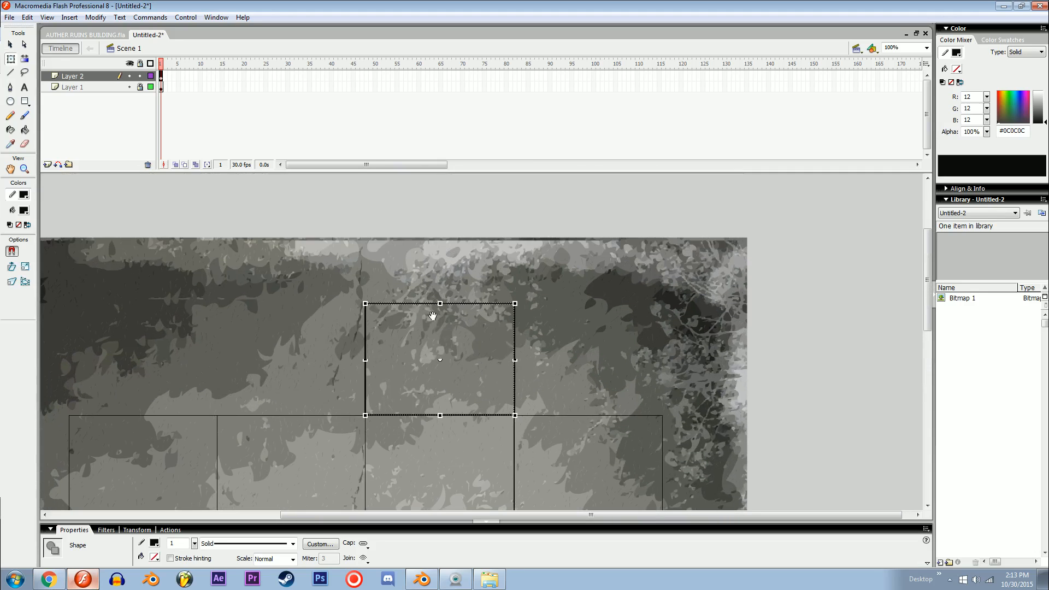
left_click_drag(440, 304, 424, 198)
left_click_drag(423, 347, 430, 279)
key("ctrl+minus")
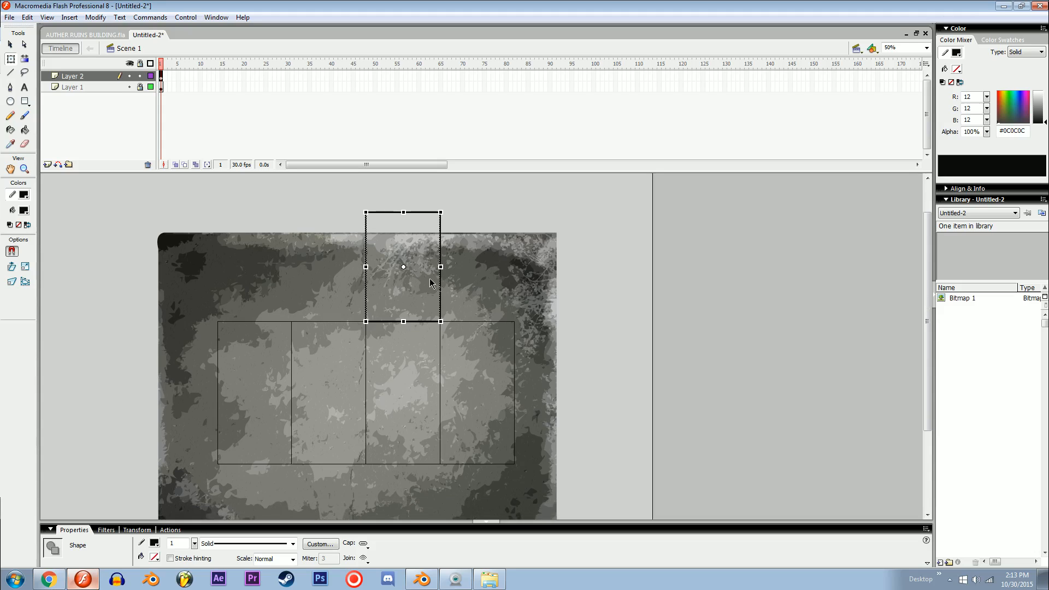
left_click_drag(403, 212, 403, 254)
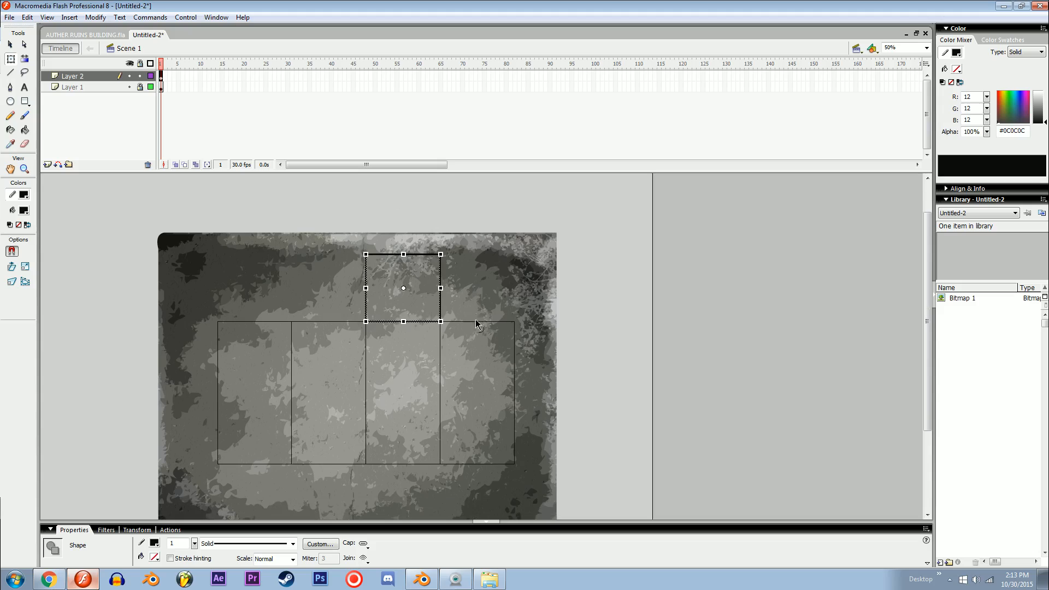
key("Delete")
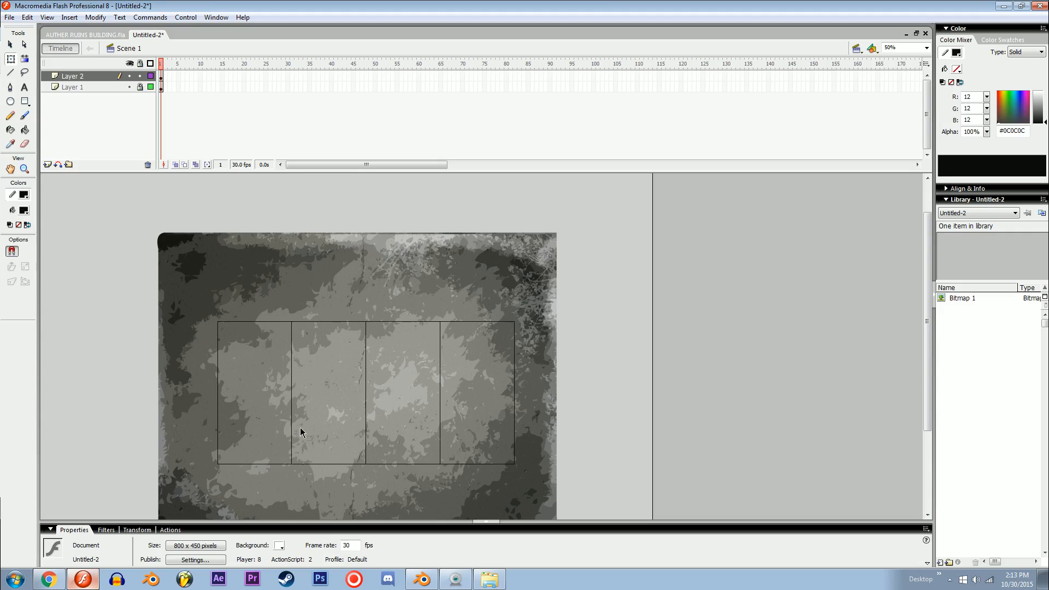
Step: Select the left one and a half rectangles and move them left toward the texture's edge
left_click_drag(170, 265, 329, 510)
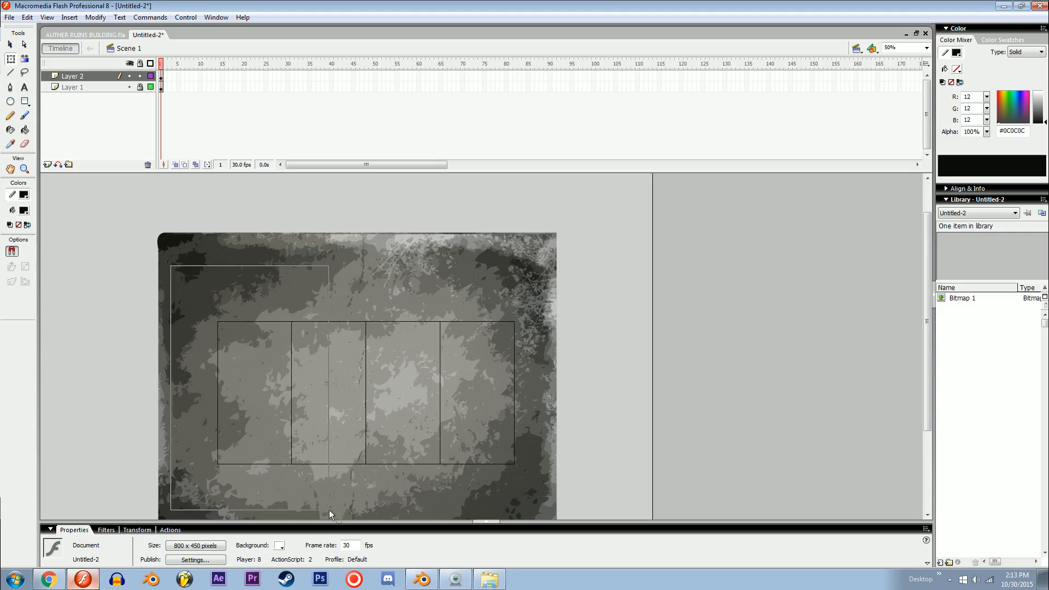
key("shift+Left")
key("shift+Left")
key("shift+Left")
key("shift+Left")
key("shift+Left")
key("shift+Left")
key("shift+Left")
key("shift+Left")
key("shift+Left")
key("shift+Left")
key("shift+Left")
key("shift+Left")
key("shift+Left")
key("shift+Left")
key("shift+Left")
key("shift+Left")
key("shift+Left")
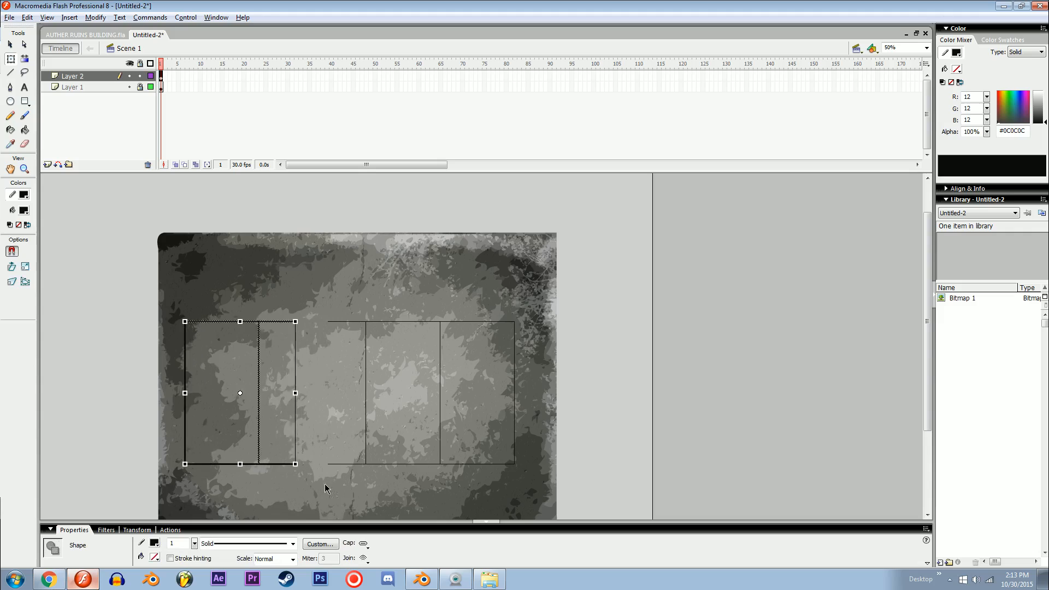
Step: Stretch the leftover line segments leftward to close the gap and make the second rectangle wider
left_click_drag(309, 313, 353, 481)
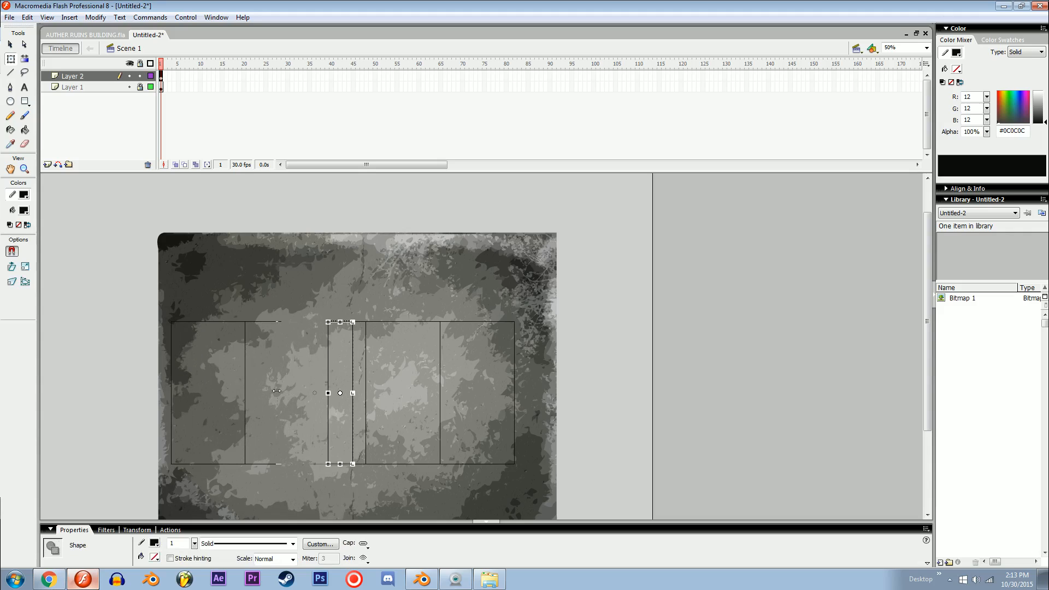
left_click_drag(276, 391, 262, 391)
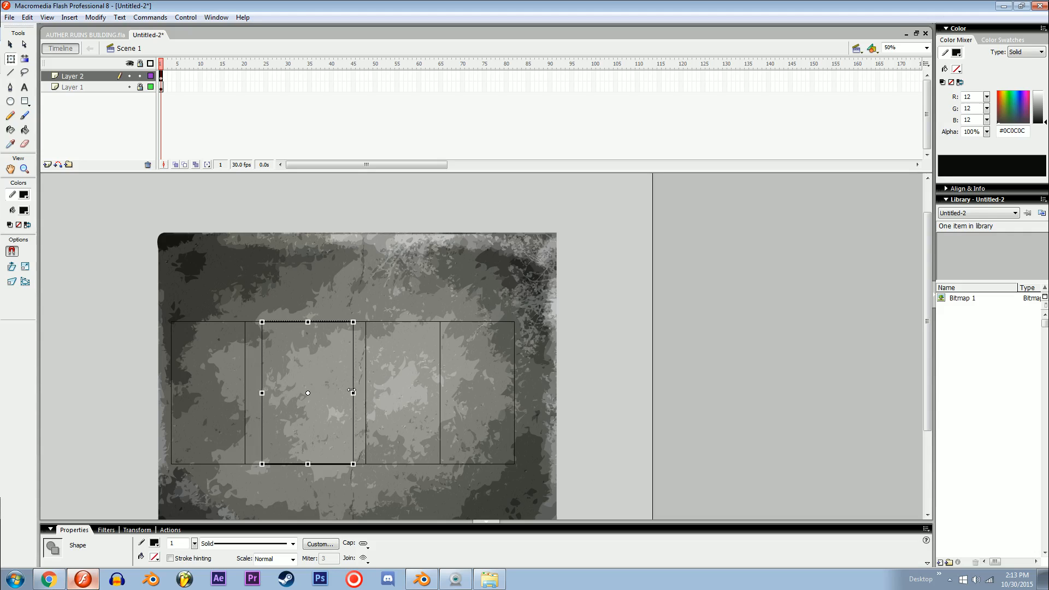
key("ctrl+equal")
left_click(503, 369)
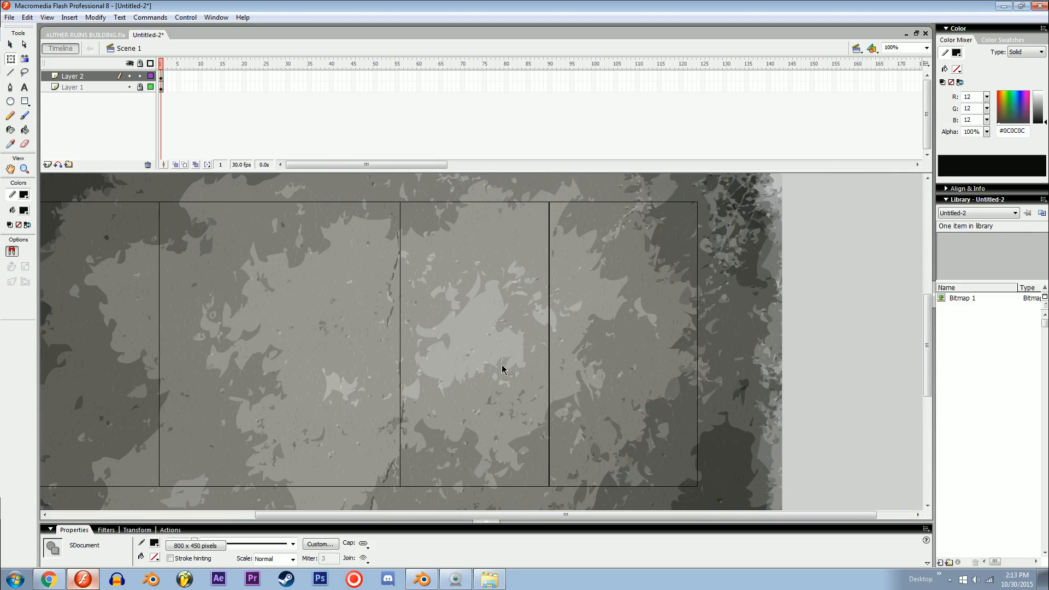
key("ctrl+minus")
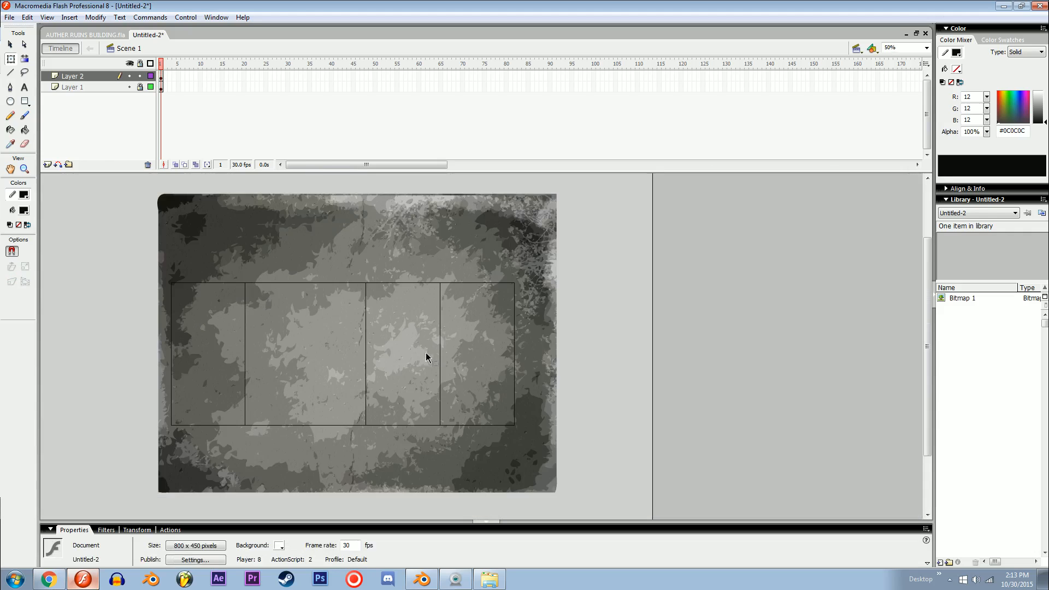
Step: Duplicate the widened second rectangle's outline over the right end of the row
left_click(244, 331)
left_click(278, 283, "shift")
left_click(366, 322, "shift")
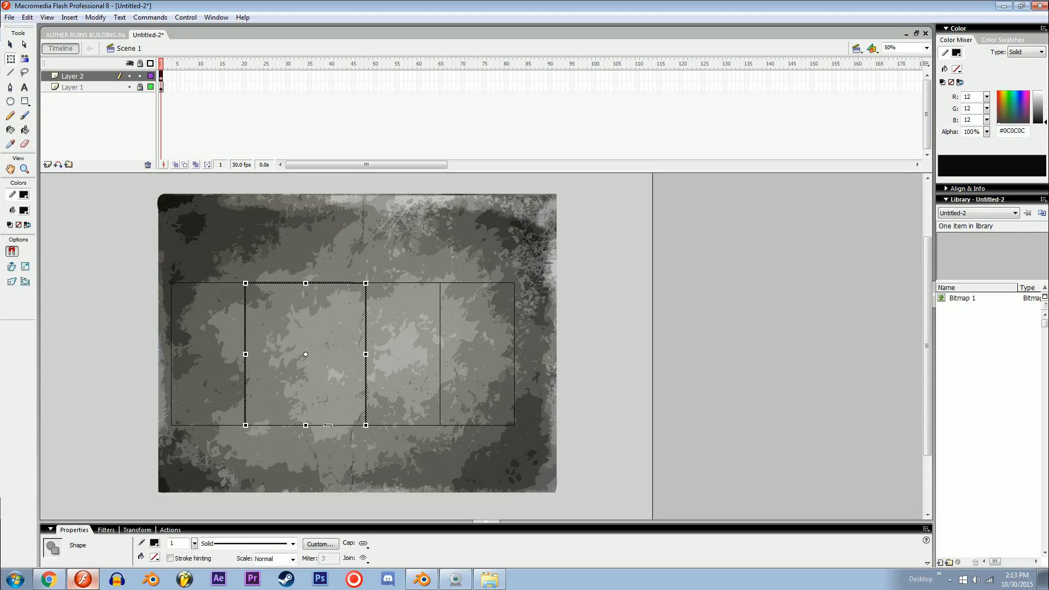
key("v")
mouse_move(313, 427)
left_mouse_down()
mouse_move(525, 437)
mouse_move(506, 433)
left_mouse_up()
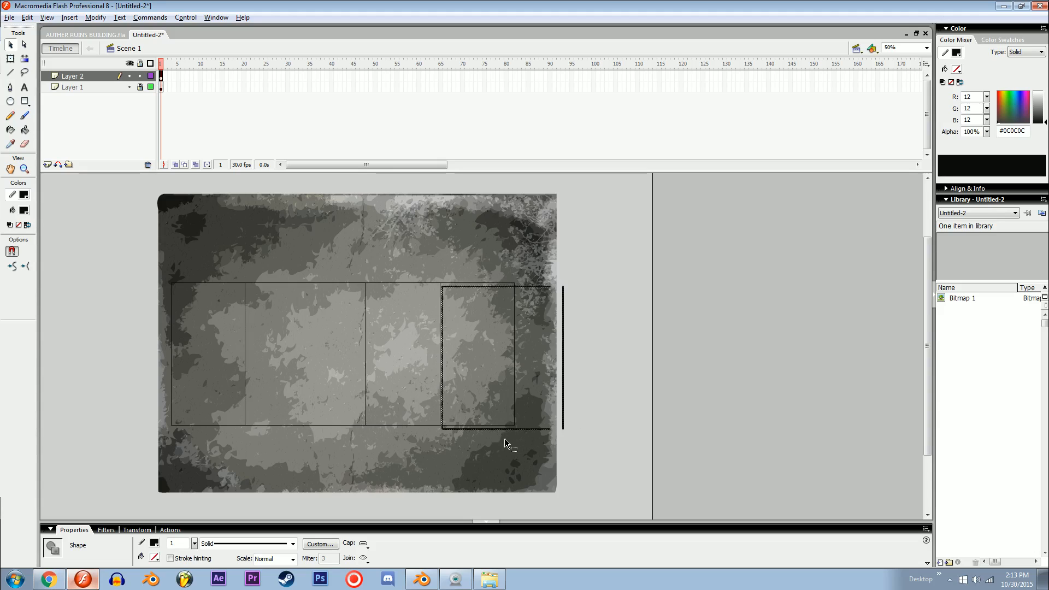
Step: Nudge the copied outline left and up to line it up with the fourth rectangle
key("Left")
key("Left")
key("Left")
key("Up")
key("Up")
key("Up")
key("Up")
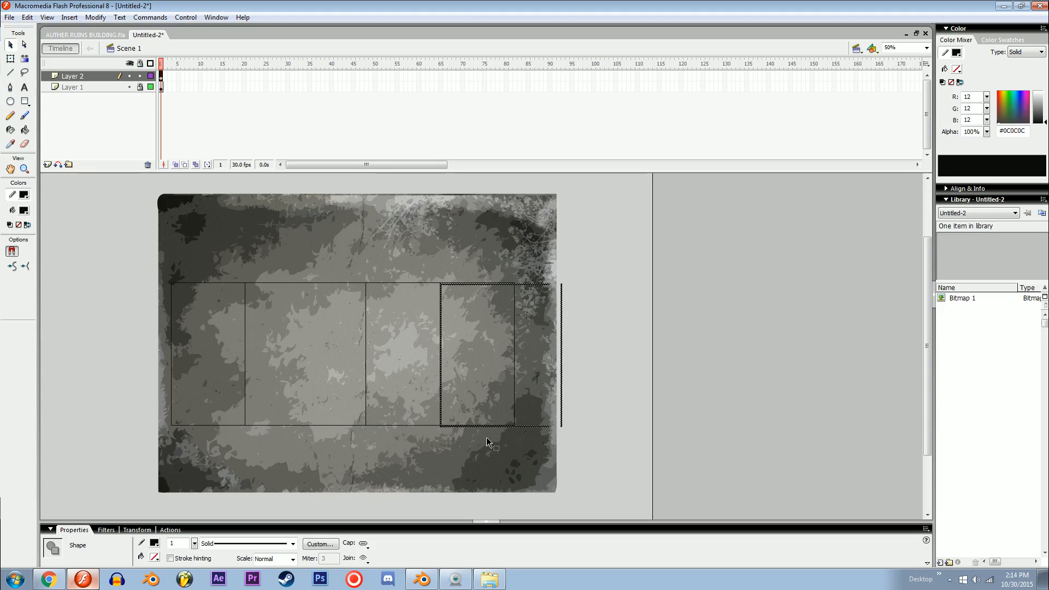
key("Up")
key("Up")
key("Left")
key("Left")
Step: Remove the fourth rectangle's old right edge and close the widened outline's open corners with the Line tool
key("ctrl+equal")
key("ctrl+equal")
key("space")
left_click_drag(623, 488, 396, 288)
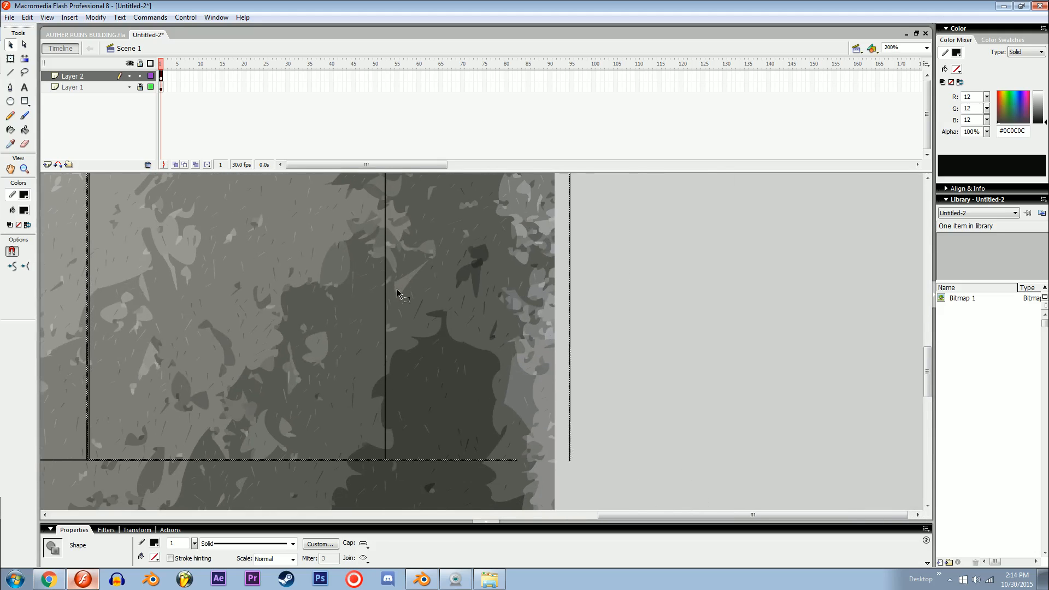
left_click(395, 307)
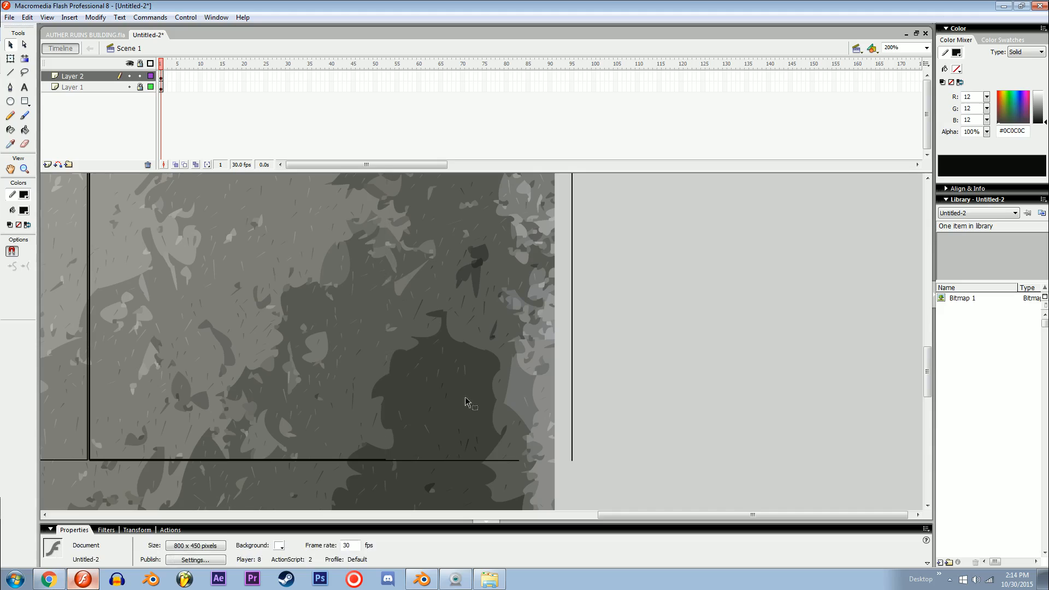
key("n")
mouse_move(572, 459)
left_mouse_down()
mouse_move(523, 462)
mouse_move(569, 463)
left_mouse_up()
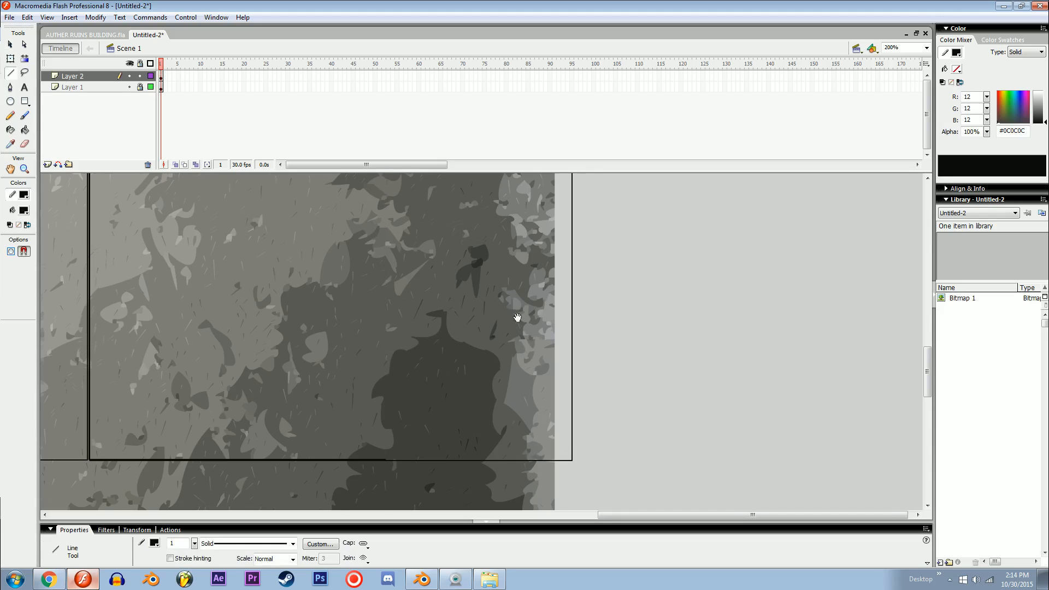
left_click_drag(496, 180, 494, 482)
left_click_drag(503, 183, 514, 234)
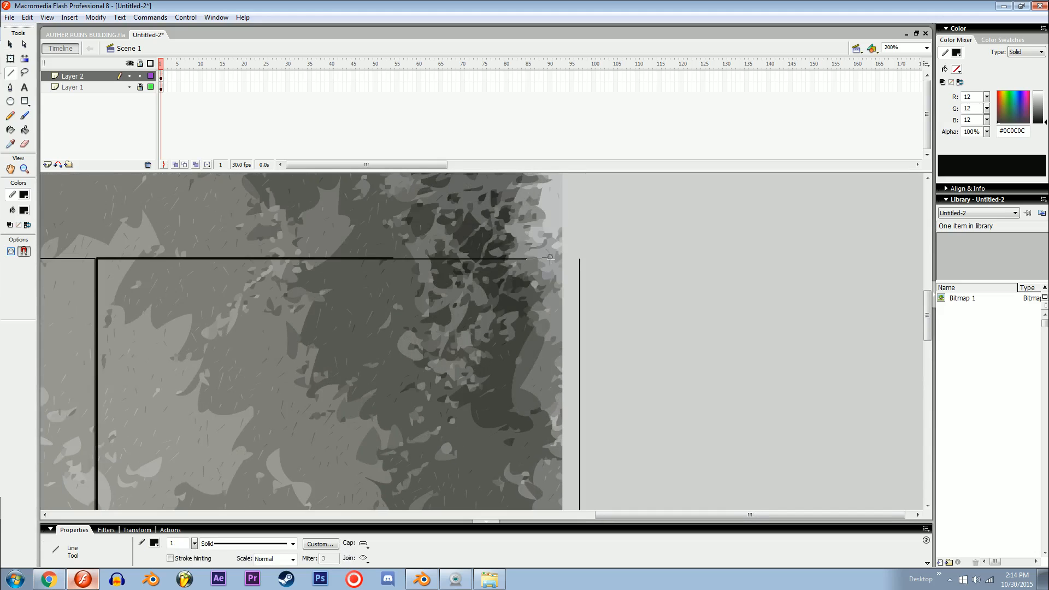
left_click_drag(579, 259, 579, 259)
Step: Rotate a copy of the rightmost rectangle's top edge 90° to make a vertical line
key("ctrl+minus")
key("ctrl+minus")
key("v")
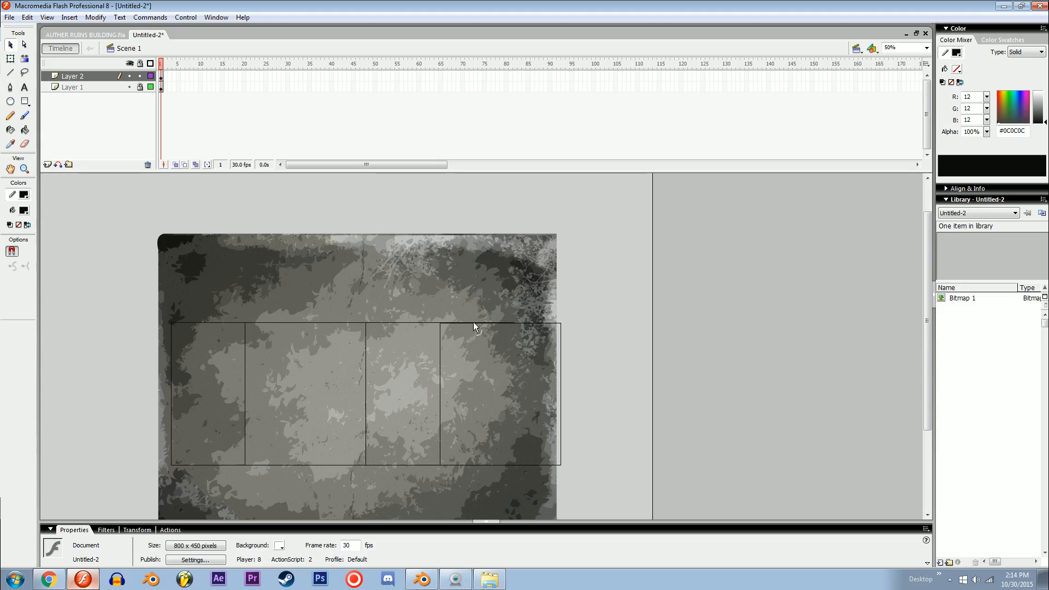
left_click(475, 322)
key("Delete")
left_click_drag(477, 322, 509, 323)
left_click(526, 323)
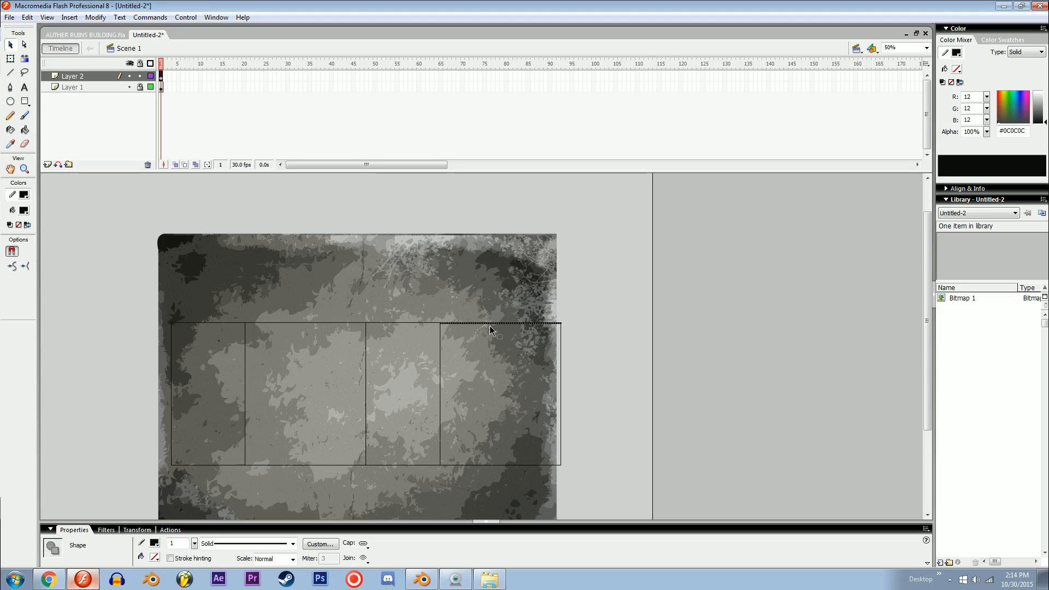
key("q")
key("ctrl+shift+9")
Step: Move the vertical line up and left until it stands just above the third rectangle in the row
key("shift+Left")
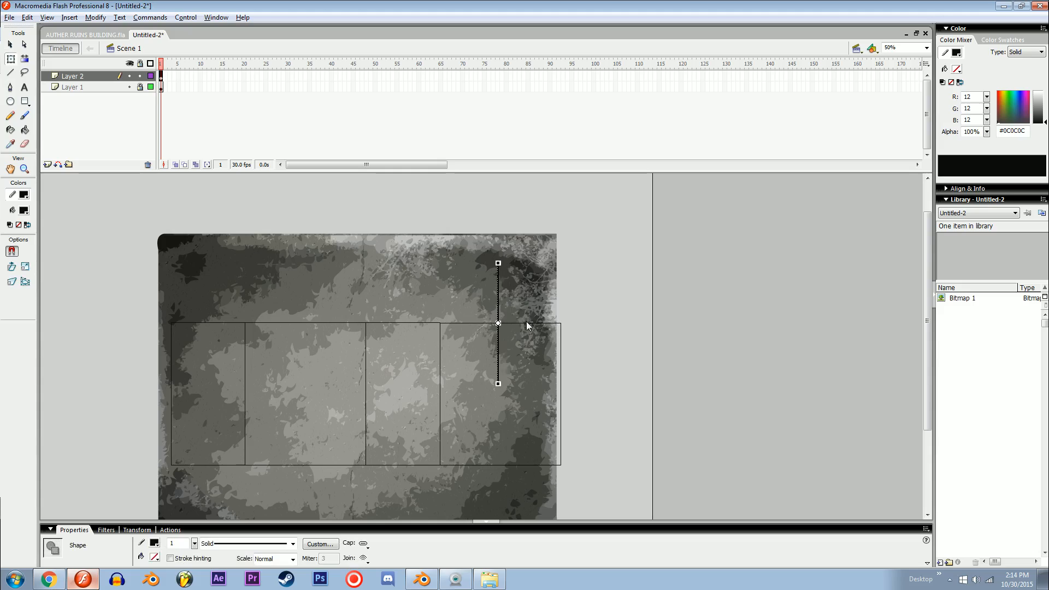
key("shift+Left")
key("shift+Left")
key("shift+Up")
key("shift+Up")
key("shift+Up")
key("shift+Left")
key("shift+Left")
key("shift+Left")
key("shift+Left")
key("shift+Left")
key("shift+Left")
key("shift+Left")
key("shift+Left")
key("shift+Left")
key("shift+Left")
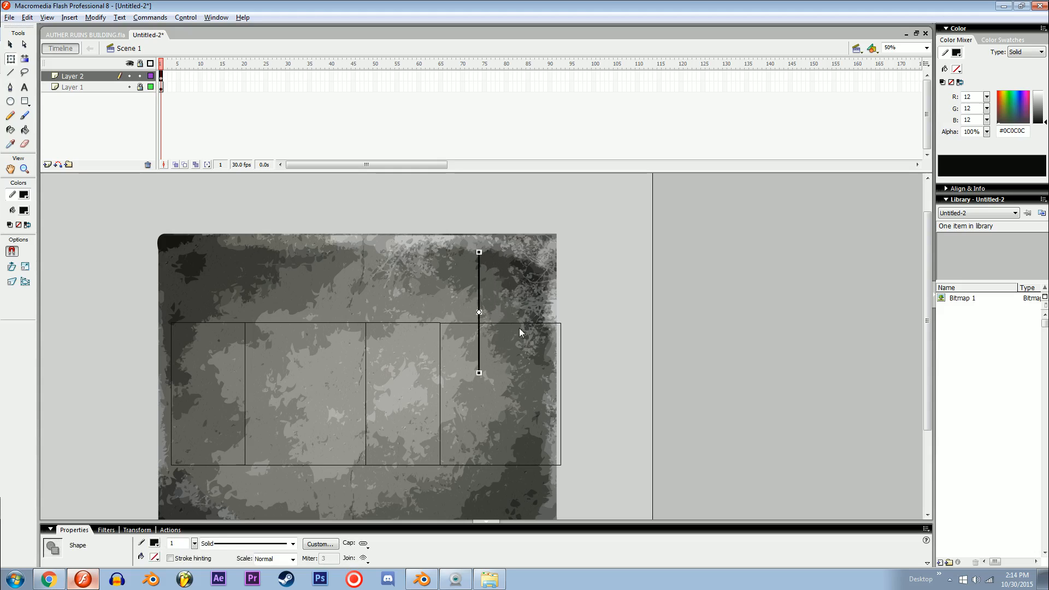
key("shift+Up")
key("shift+Up")
key("shift+Up")
key("shift+Up")
key("shift+Up")
key("shift+Up")
key("shift+Up")
key("shift+Up")
key("shift+Up")
key("shift+Up")
key("shift+Up")
key("shift+Up")
key("shift+Up")
key("shift+Up")
key("shift+Up")
key("shift+Up")
key("shift+Up")
key("shift+Up")
key("shift+Up")
key("shift+Up")
key("shift+Up")
key("shift+Left")
key("shift+Left")
key("shift+Left")
key("shift+Left")
key("shift+Left")
key("shift+Left")
key("shift+Left")
key("shift+Left")
key("shift+Left")
key("shift+Left")
key("shift+Left")
key("shift+Left")
key("shift+Left")
key("shift+Left")
key("shift+Left")
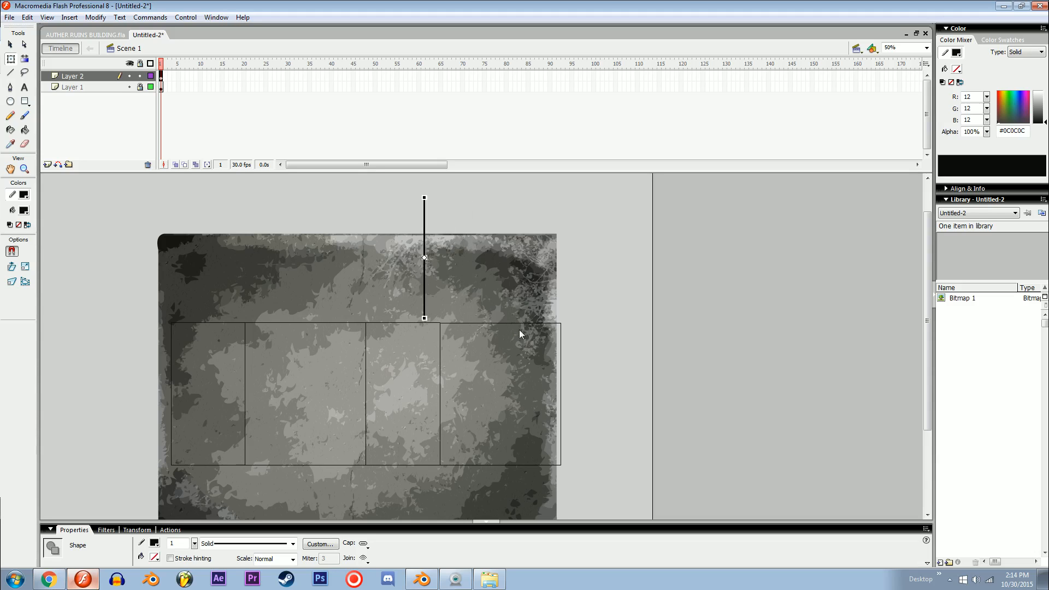
Step: Snap the vertical line to the third rectangle's upper right corner and place a copy at its upper left corner
key("ctrl+equal")
left_click_drag(570, 367, 527, 270)
left_click_drag(450, 360, 427, 251)
key("v")
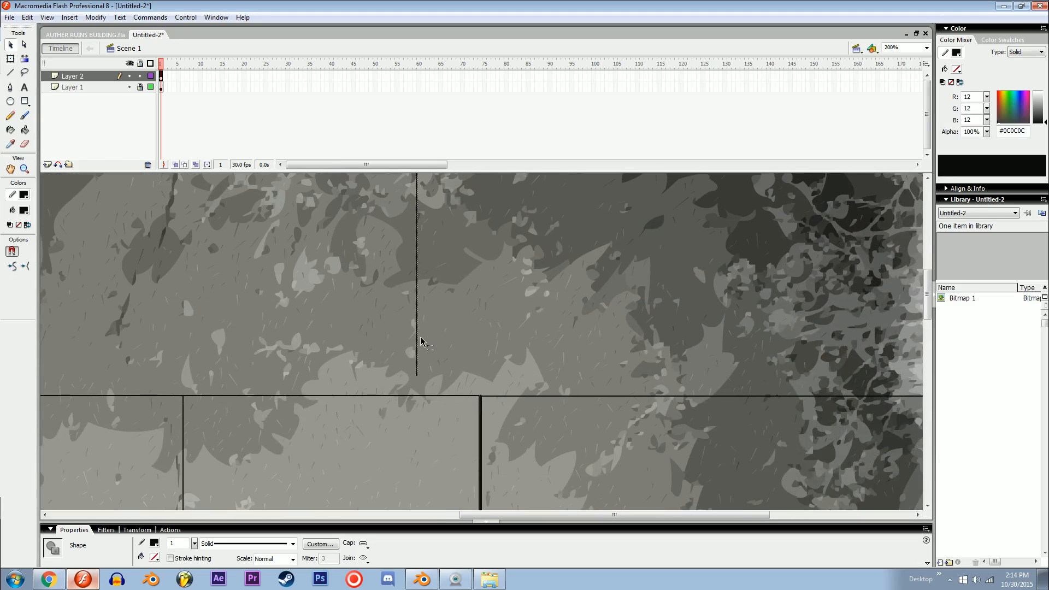
left_click_drag(417, 337, 481, 357)
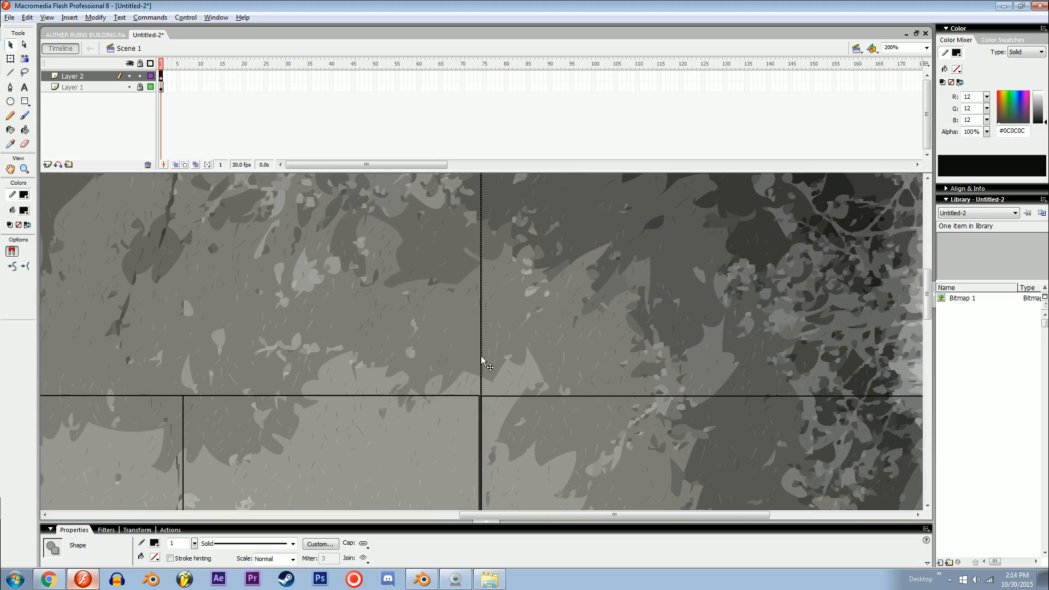
left_click_drag(192, 338, 184, 347, "alt")
Step: Close the upper panel with a copy of the third rectangle's top edge across the two vertical lines
left_click(335, 396)
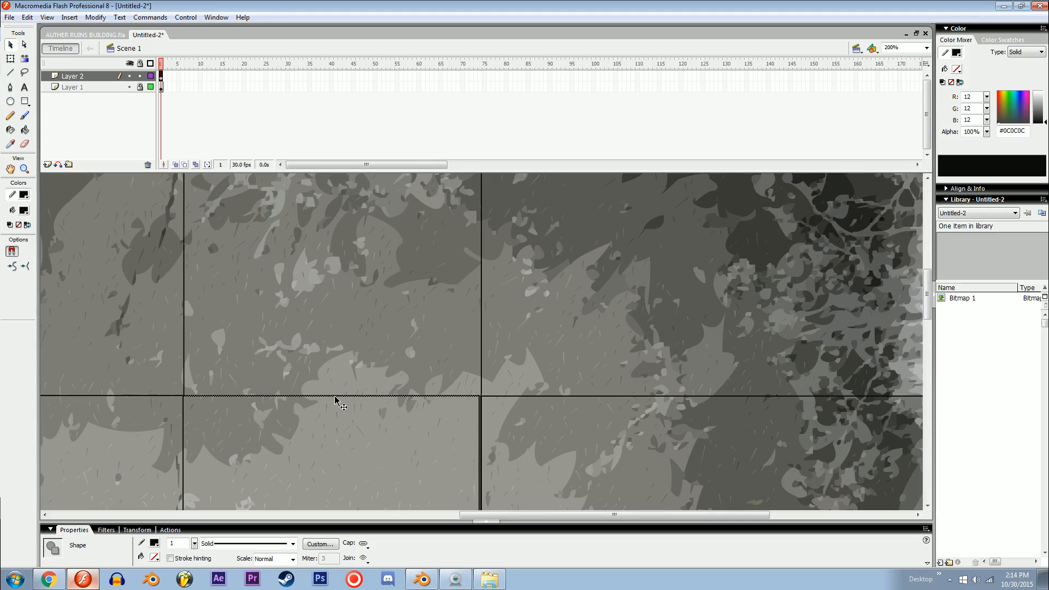
key("ctrl+minus")
key("ctrl+minus")
left_click_drag(403, 373, 427, 295, "alt")
key("space")
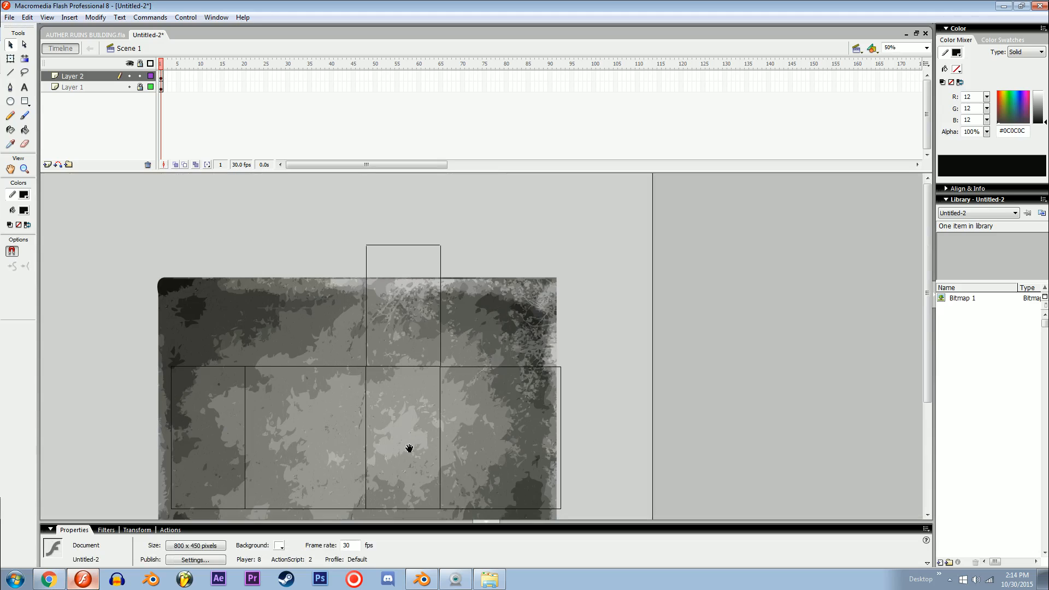
left_click_drag(409, 448, 407, 359)
Step: Scale the entire panel outline layout down so that it fits inside the wall texture
key("ctrl+a")
scroll(494, 289, "up", 1)
key("q")
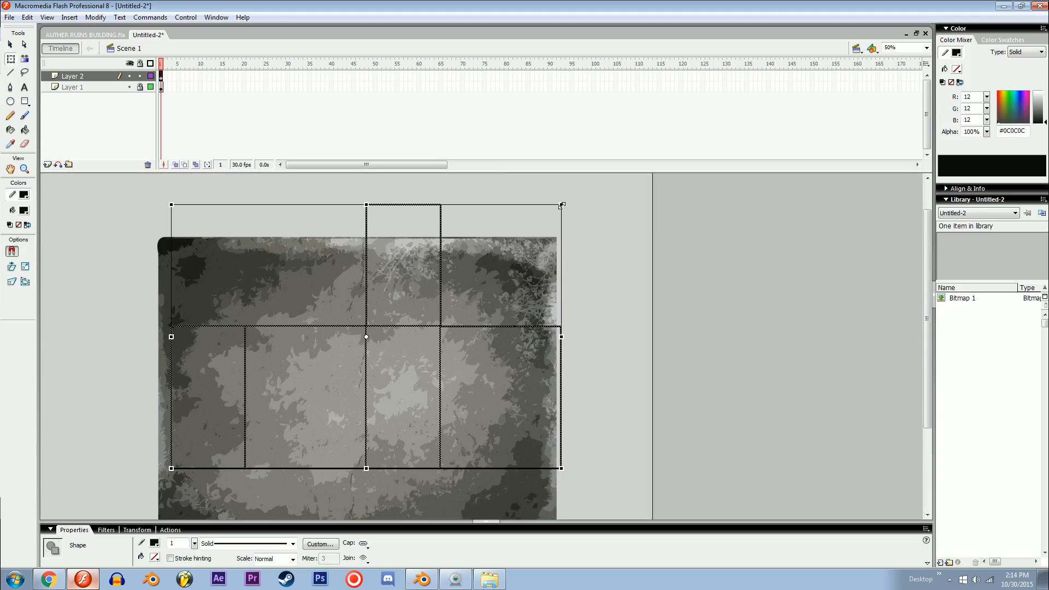
left_click_drag(562, 206, 497, 247, "alt+shift")
Step: Select all the outline edges of the upper panel above the third rectangle
key("space")
key("ctrl+equal")
left_click_drag(445, 322, 376, 289)
left_click(439, 272)
left_click(431, 325)
left_click(412, 277, "shift")
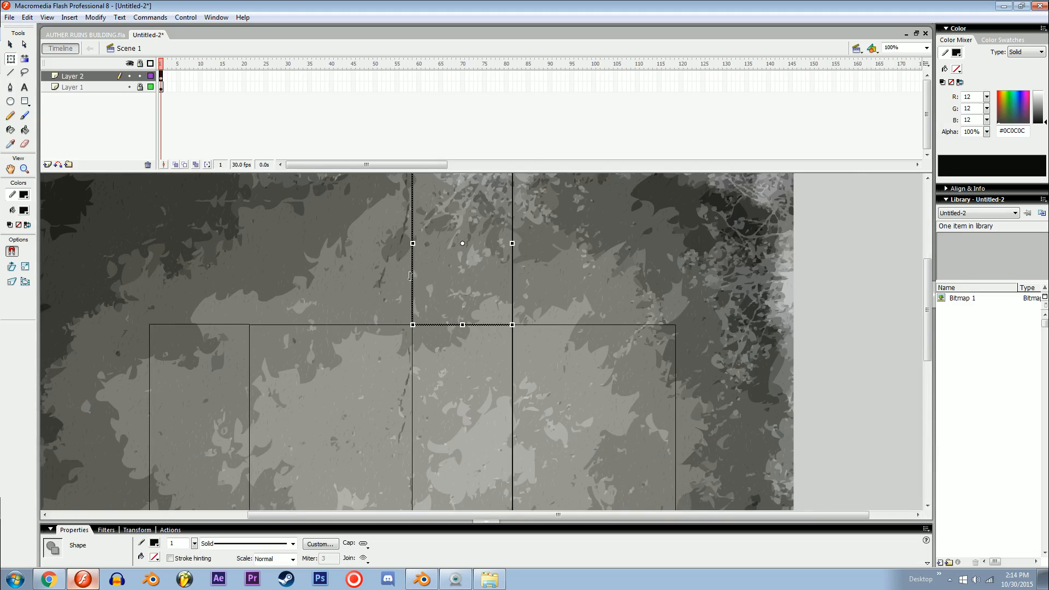
key("space")
left_click_drag(438, 237, 428, 346)
key("v")
left_click(460, 268, "shift")
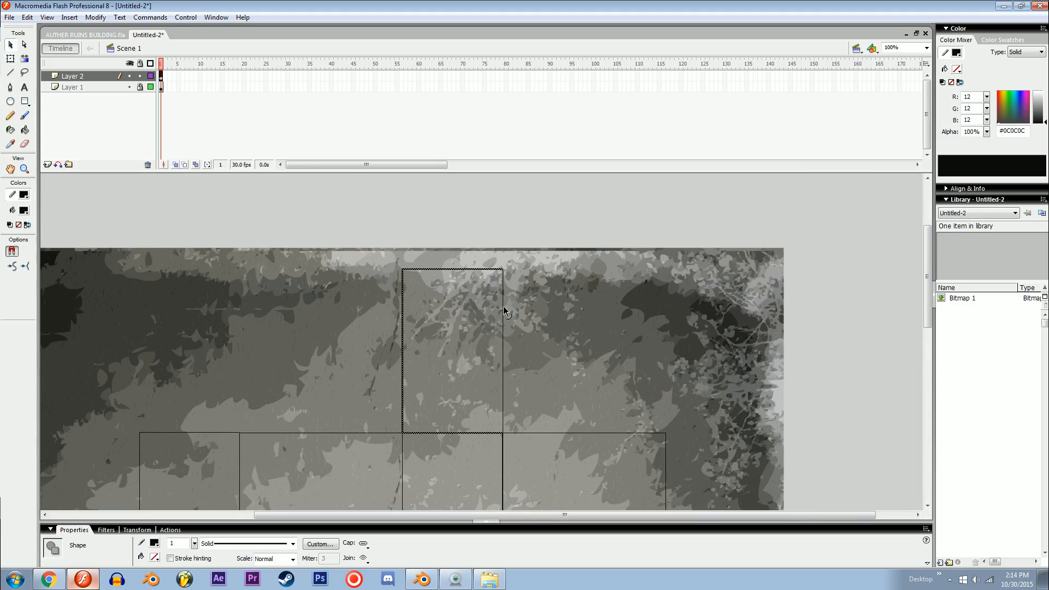
left_click(503, 333, "shift")
Step: Place a copy of the upper panel's outline directly below the third rectangle and align it with the row's bottom edge
scroll(502, 280, "down", 3)
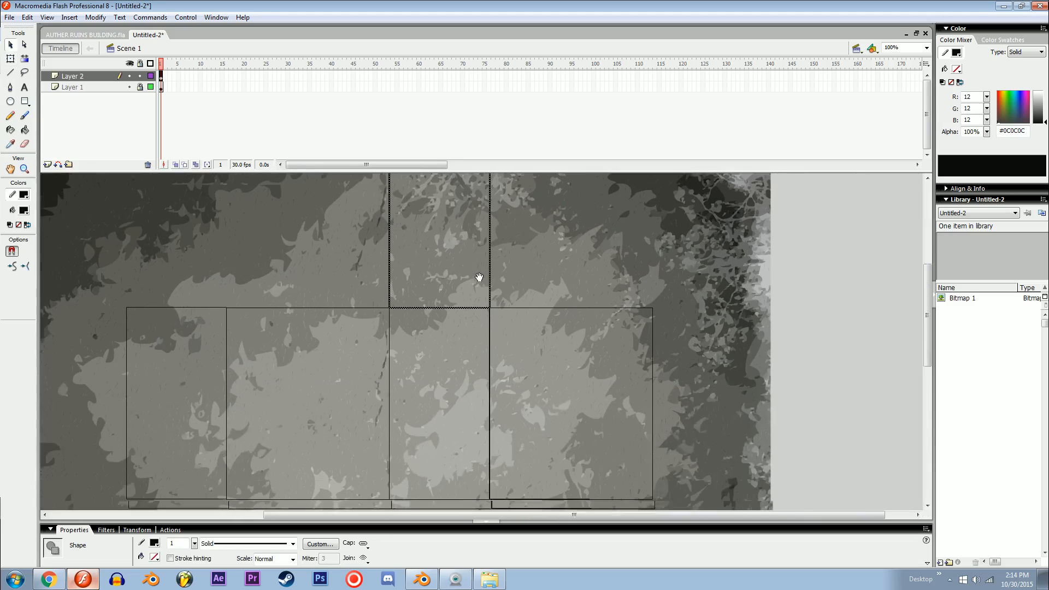
key("ctrl+minus")
left_click_drag(417, 454, 416, 426, "alt")
key("ctrl+minus")
key("ctrl+equal")
key("ctrl+equal")
left_click_drag(495, 412, 457, 456)
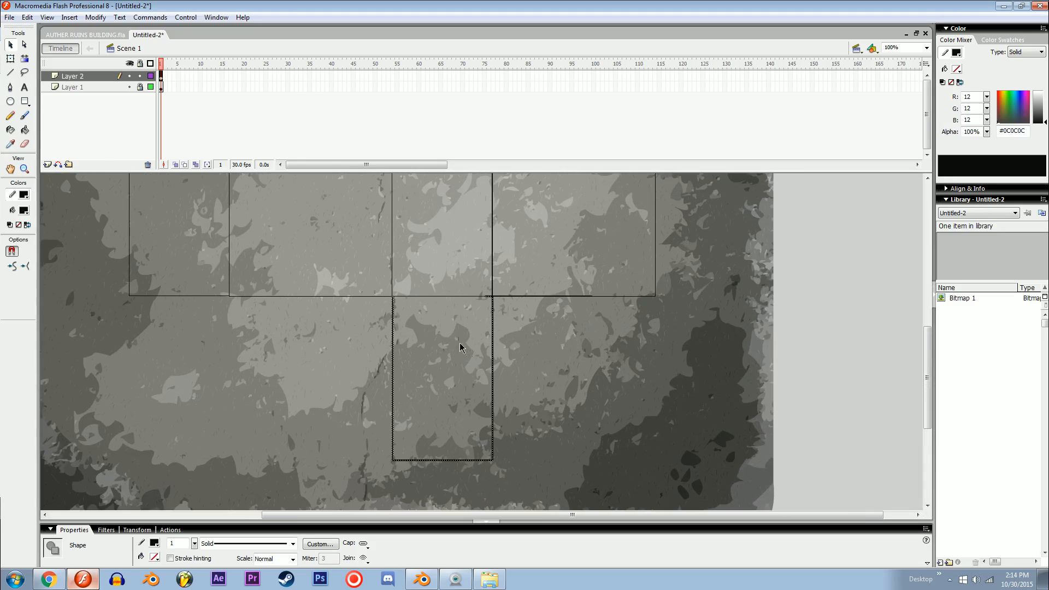
key("Up")
left_click(441, 338)
left_click_drag(425, 289, 501, 386)
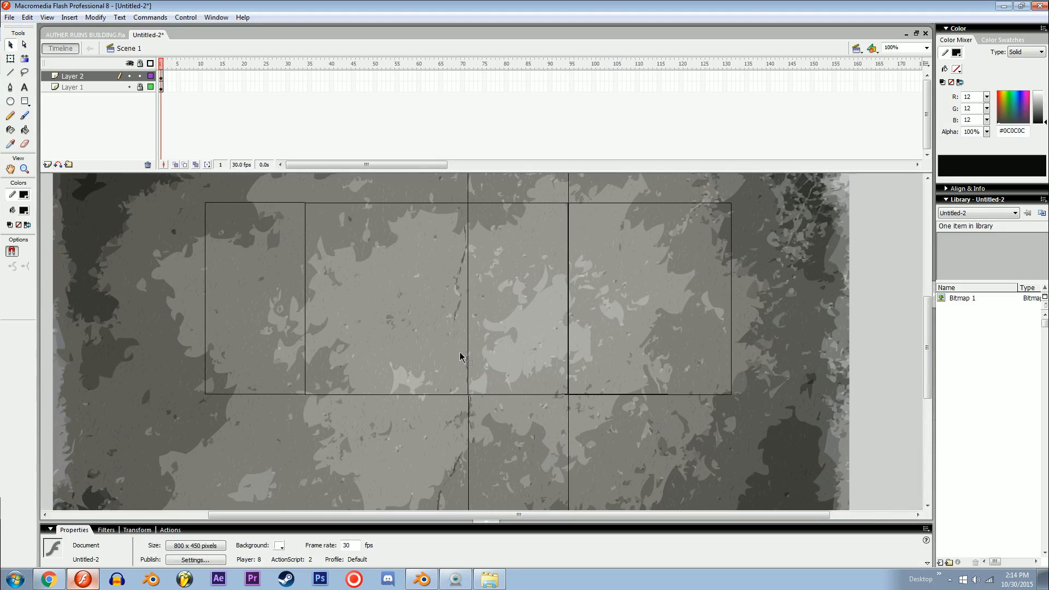
Step: Draw a small pale yellow (#FFF5AD) rectangle without a stroke inside the second rectangle
key("ctrl+equal")
left_click_drag(368, 352, 508, 365)
left_click(23, 211)
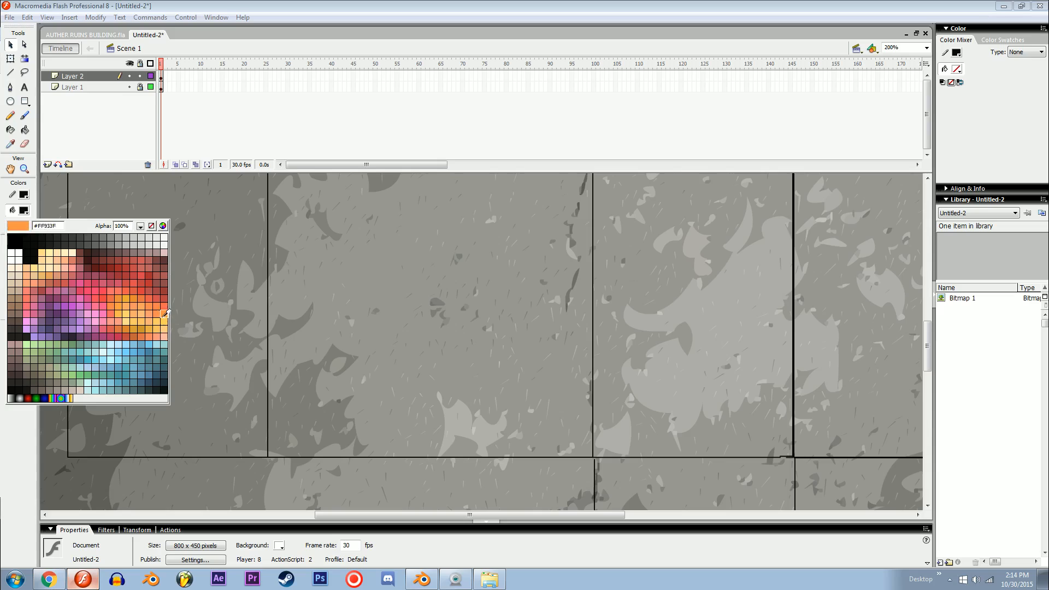
left_click(50, 252)
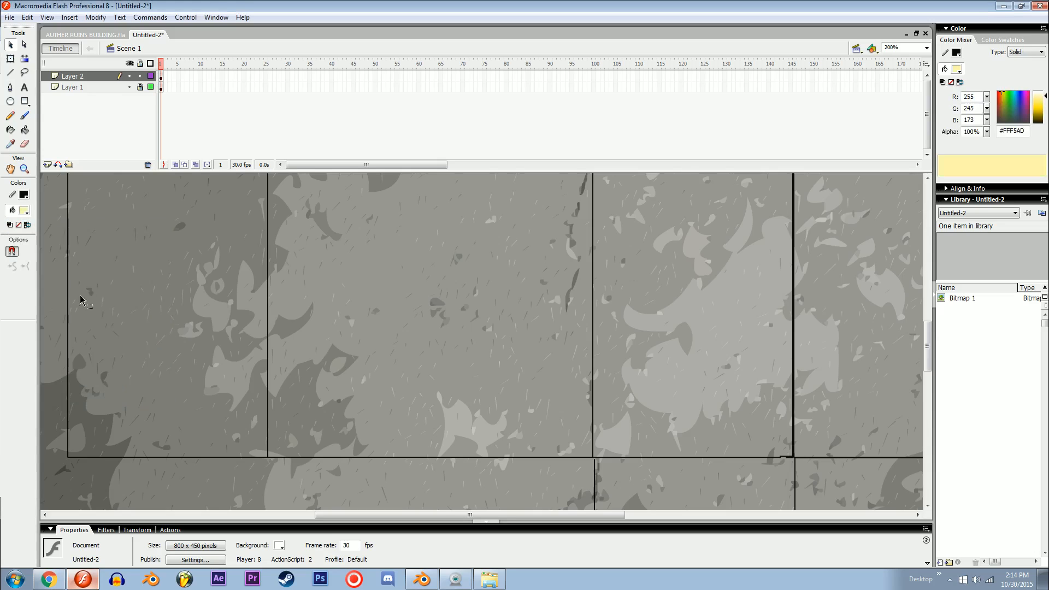
left_click(396, 342)
key("r")
left_click(25, 195)
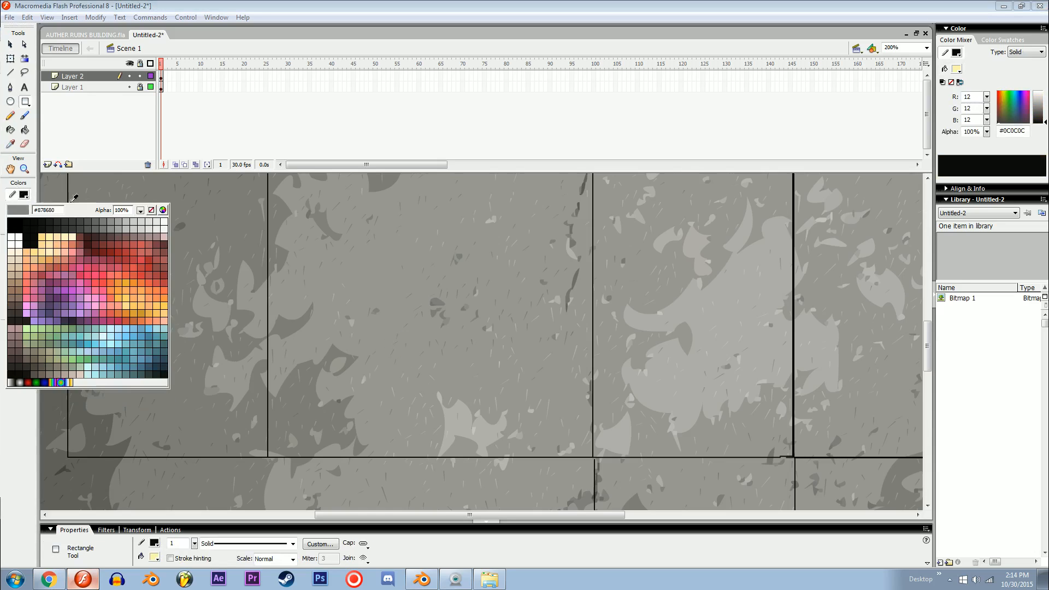
left_click(148, 212)
left_click_drag(355, 314, 438, 391)
Step: Move the yellow rectangle to the second rectangle's upper left corner and shrink it to window size
key("v")
key("ctrl+a")
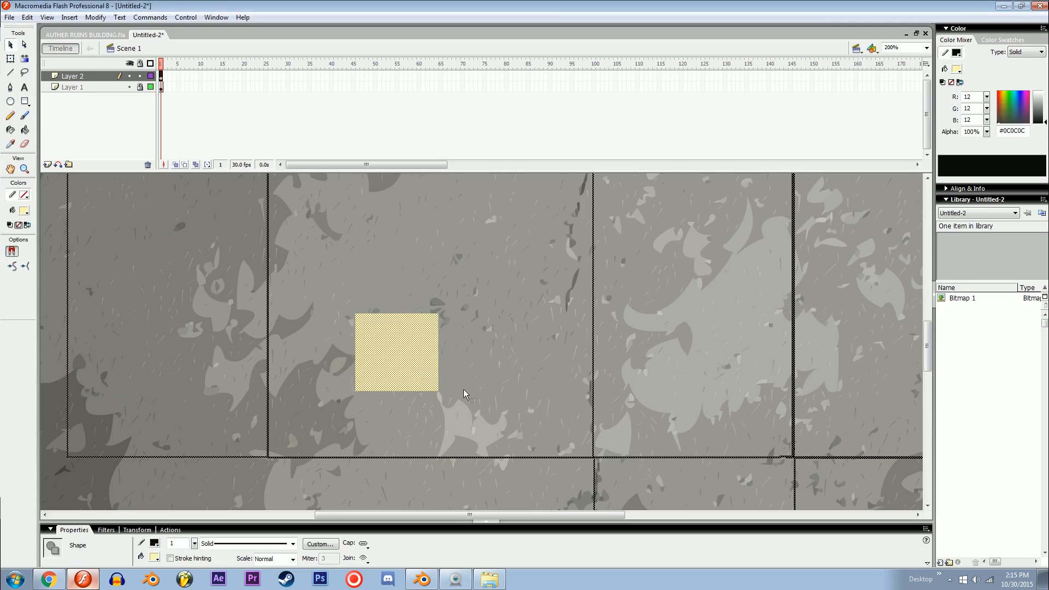
left_click(463, 389)
mouse_move(374, 317)
left_mouse_down()
mouse_move(353, 275)
mouse_move(346, 297)
mouse_move(376, 302)
left_mouse_up()
key("q")
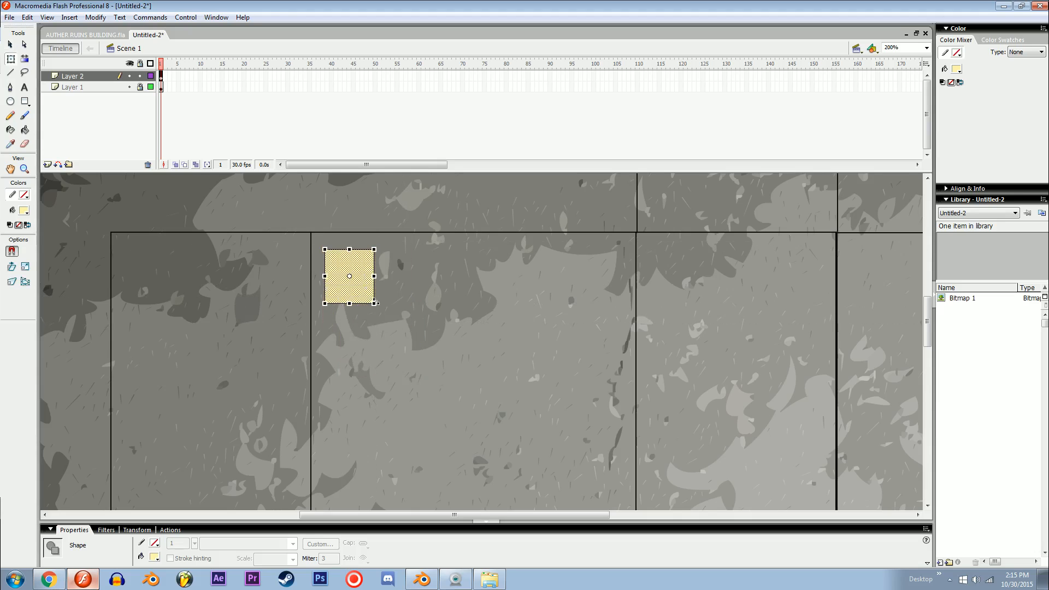
Step: Recolour the window square light blue (#CCF3FF) and shift it slightly to the right
left_click(955, 68)
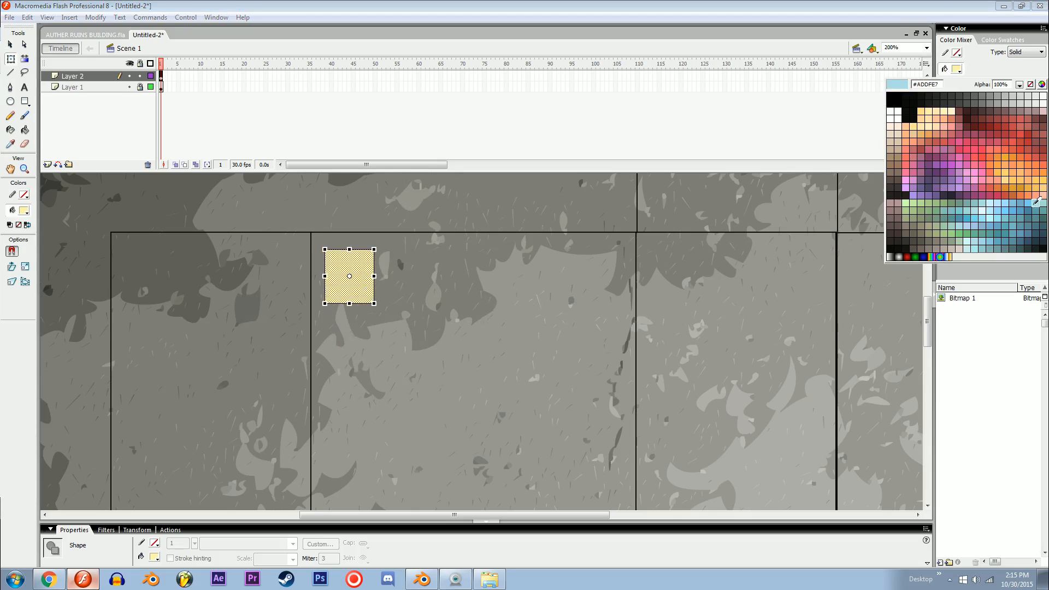
left_click(993, 202)
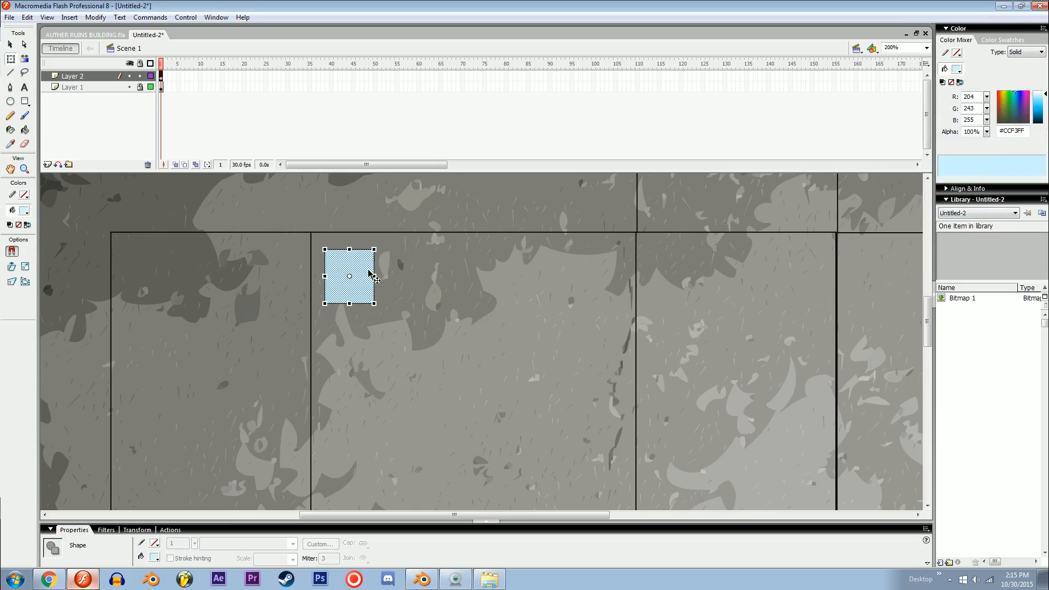
key("shift+Right")
key("Left")
key("Left")
key("Left")
key("Left")
key("Left")
Step: Duplicate the blue window across the second rectangle to form a row of four
key("v")
left_click_drag(368, 278, 584, 295, "alt")
key("Right")
key("Right")
key("Right")
key("Right")
key("Left")
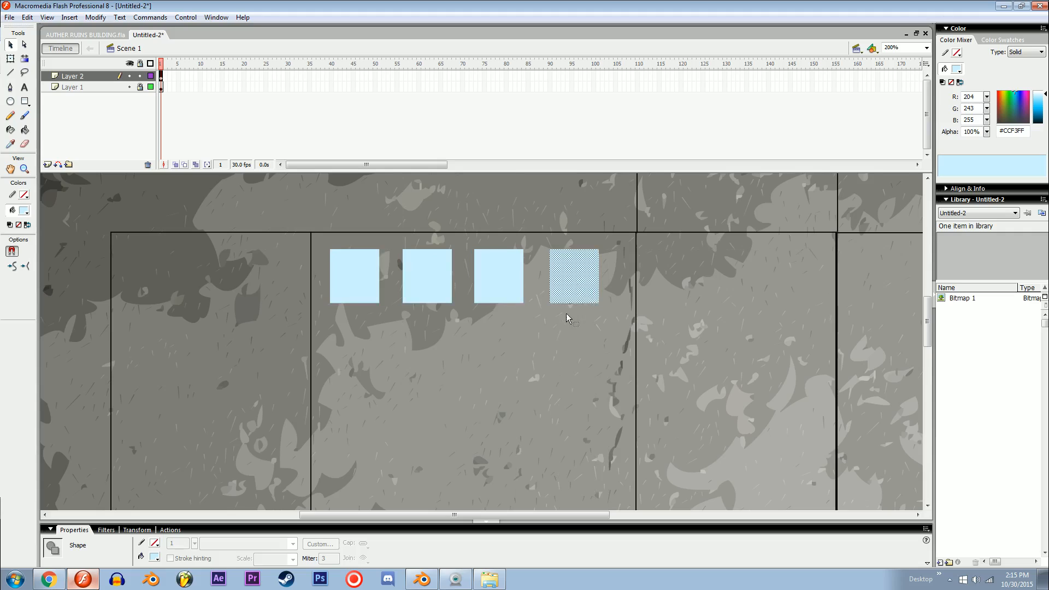
Step: Convert the four blue window squares together into one movie clip symbol
left_click(492, 275, "shift")
left_click(438, 277, "shift")
left_click(362, 276, "shift")
key("F8")
key("Return")
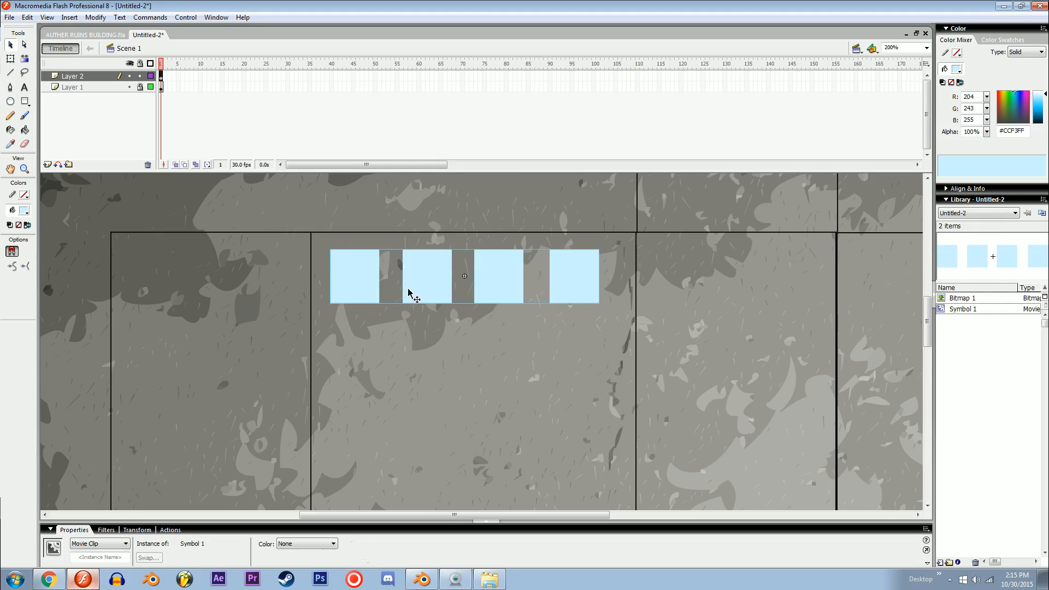
Step: Nudge the window row slightly right and down within the second rectangle
key("Right")
key("Right")
key("Right")
key("Right")
key("Right")
key("Right")
key("Down")
key("Down")
key("Down")
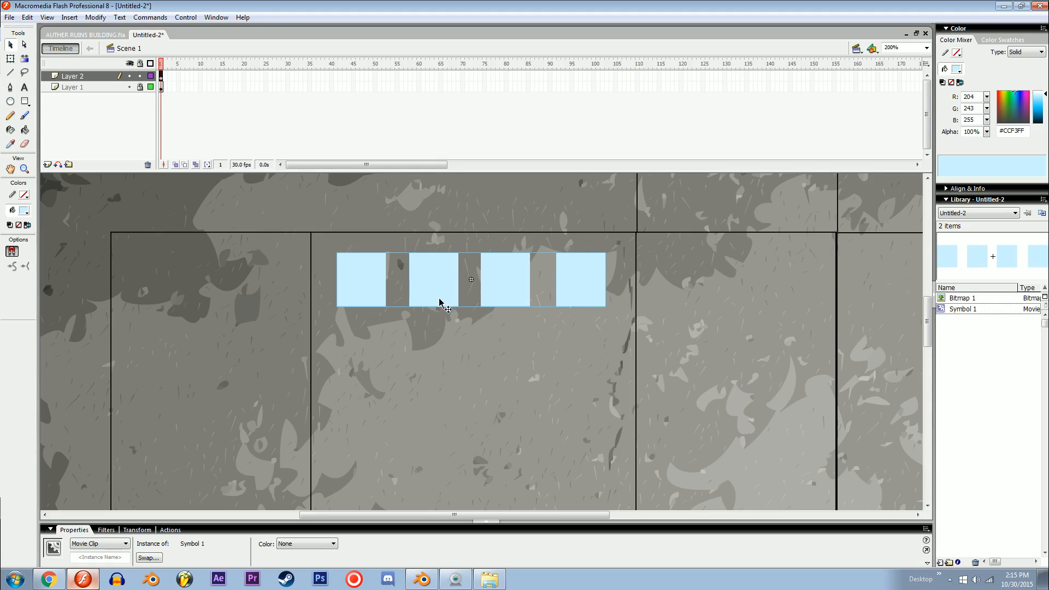
Step: Duplicate the window row downward to fill the second rectangle with four rows of windows
left_click_drag(443, 283, 445, 362, "alt")
left_click_drag(455, 383, 443, 273)
left_click_drag(439, 247, 439, 323, "alt")
left_click_drag(444, 323, 446, 396, "alt")
left_click_drag(437, 294, 424, 224)
left_click_drag(421, 337, 426, 327)
left_click(472, 414)
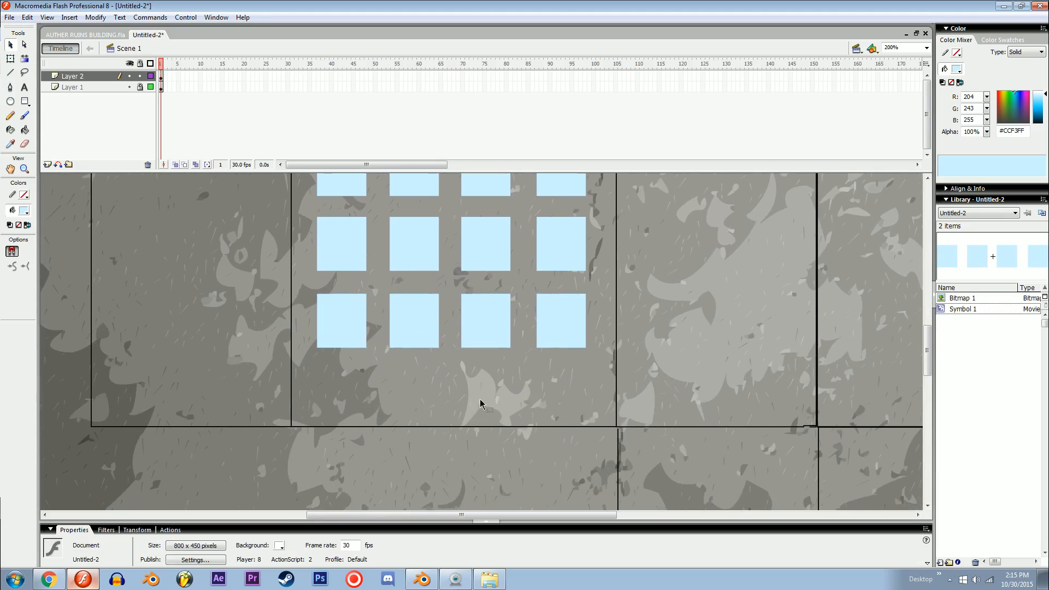
Step: Draw a small grey (#777777) door without a stroke below the windows, on the second rectangle's bottom edge
left_click(1010, 123)
left_click(1035, 109)
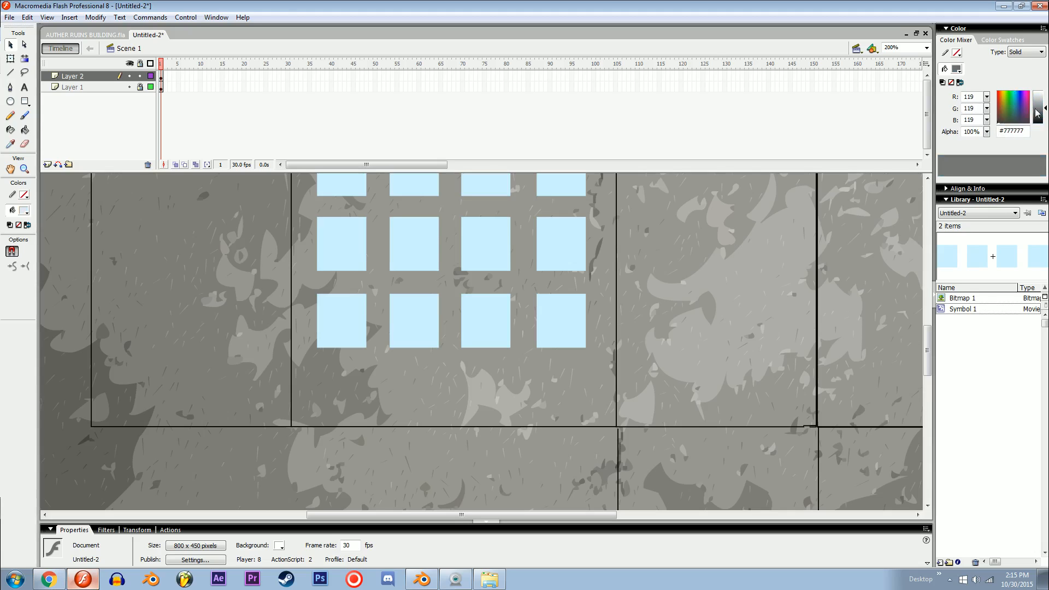
key("r")
mouse_move(434, 375)
left_mouse_down()
mouse_move(470, 427)
mouse_move(463, 398)
left_mouse_up()
key("v")
left_click(460, 396)
key("ctrl+minus")
left_click(457, 424)
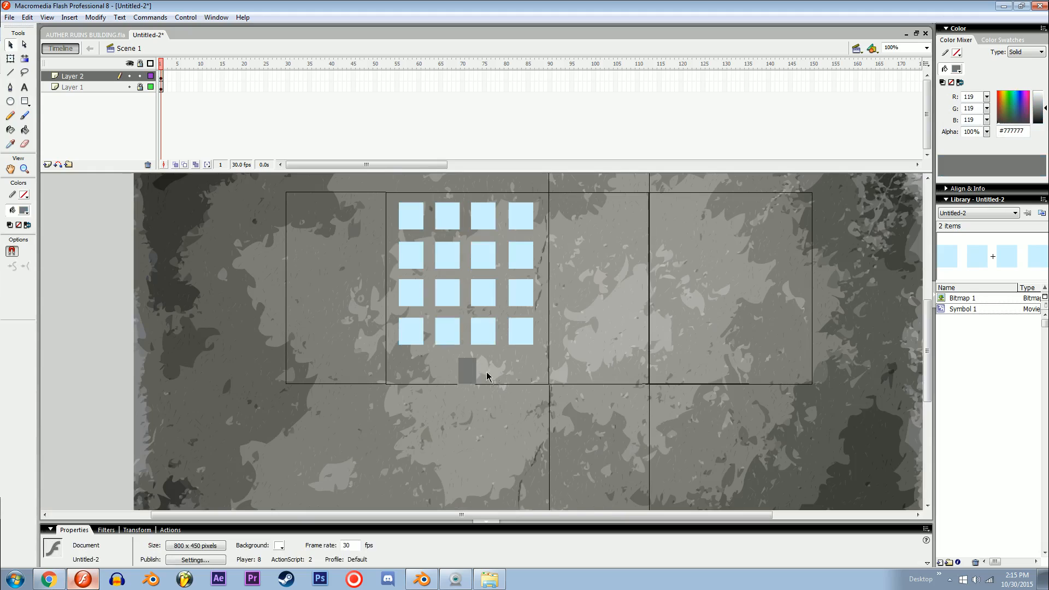
Step: Copy the four window rows from the second rectangle into the rightmost rectangle
left_click_drag(523, 351, 685, 235)
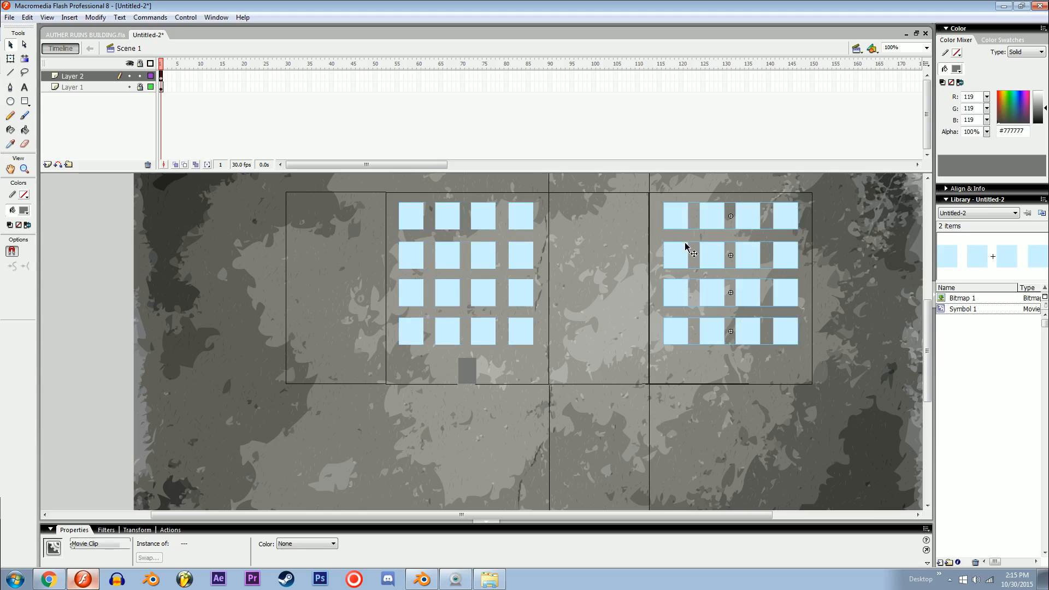
left_click_drag(569, 314, 575, 499)
left_click(678, 425)
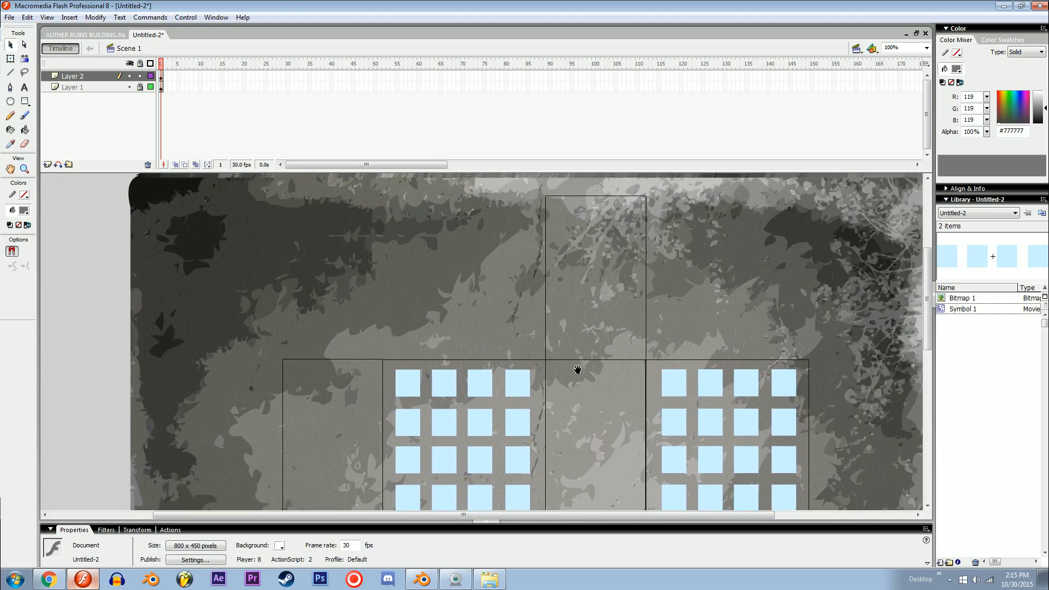
Step: Draw a thin near-black (#151515) vertical bar without a stroke along the upper panel's left edge
left_click_drag(577, 367, 527, 410)
key("ctrl+equal")
left_click_drag(549, 351, 477, 388)
left_click_drag(450, 352, 394, 399)
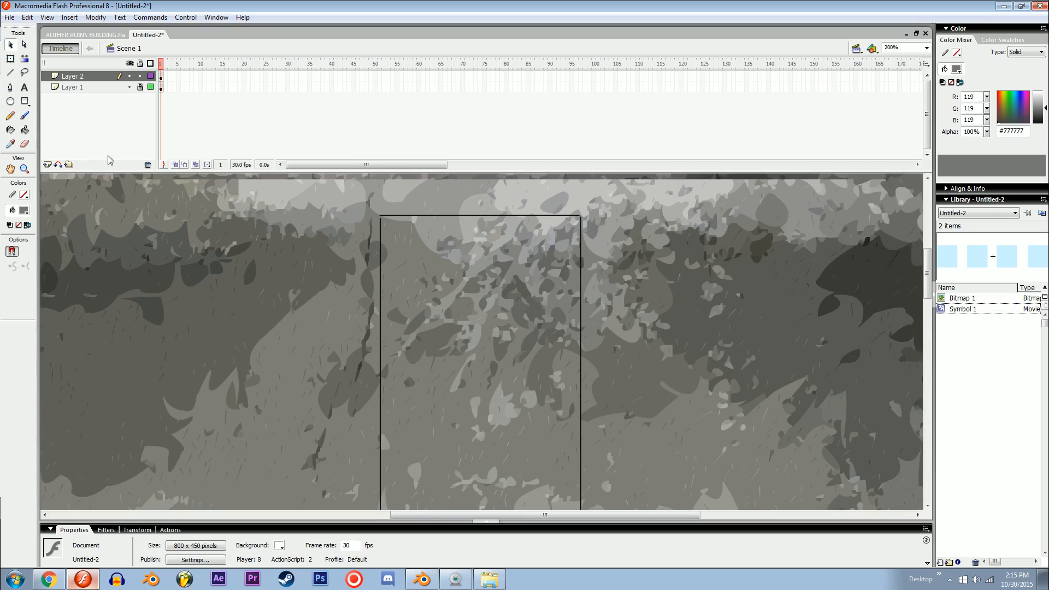
left_click(23, 210)
left_click(45, 244)
key("r")
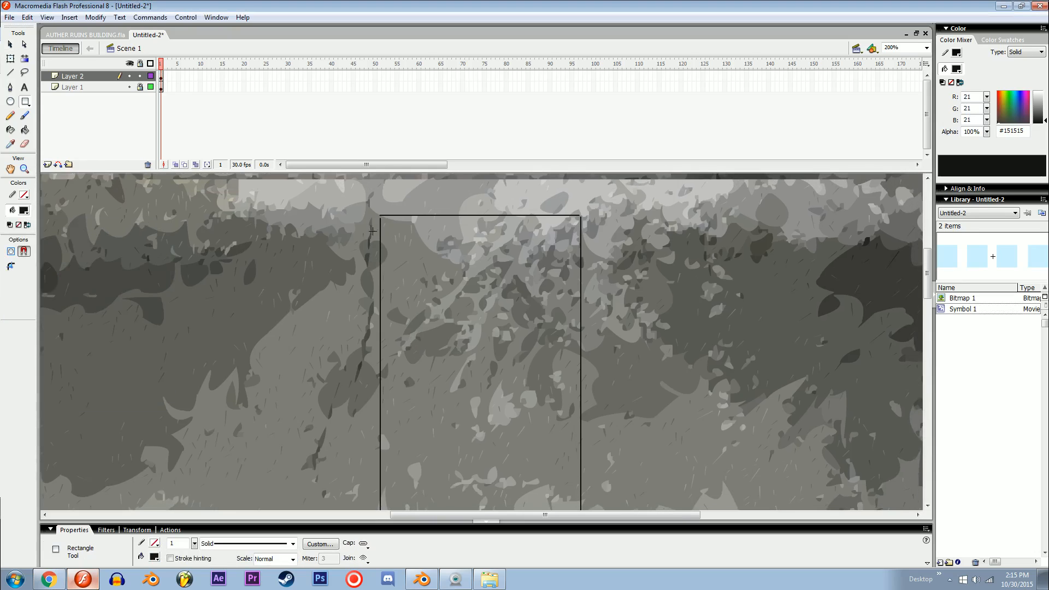
left_click_drag(395, 388, 396, 388)
key("ctrl+z")
left_click_drag(396, 277, 351, 244)
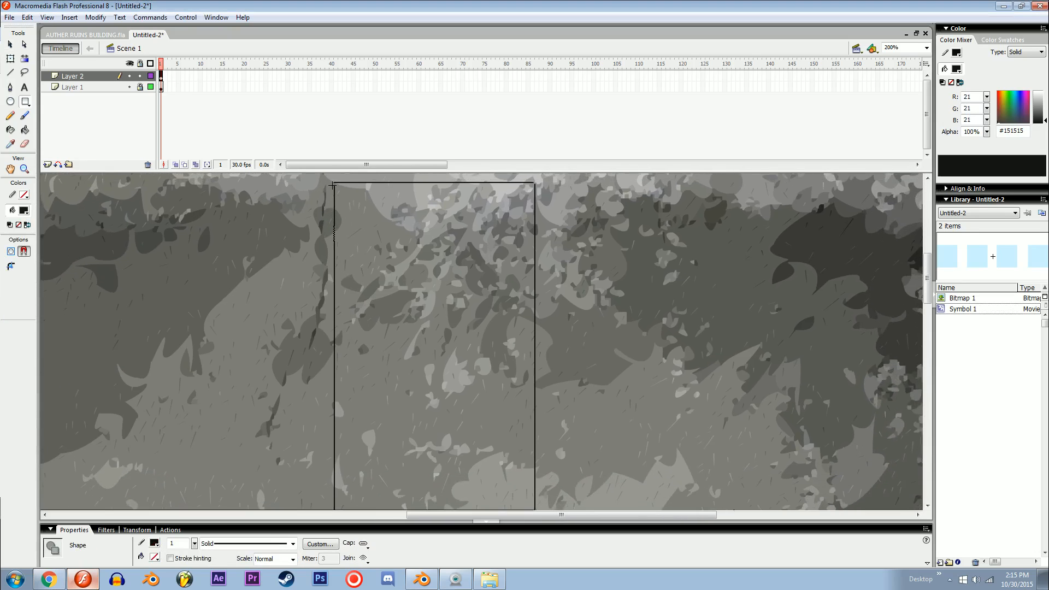
left_click_drag(335, 183, 376, 398)
left_click_drag(365, 489, 366, 497)
Step: Place a copy of the dark bar along the upper panel's right edge and convert it into a movie clip symbol
left_click_drag(365, 497, 541, 400)
key("q")
left_click(360, 400)
key("v")
key("F8")
key("Return")
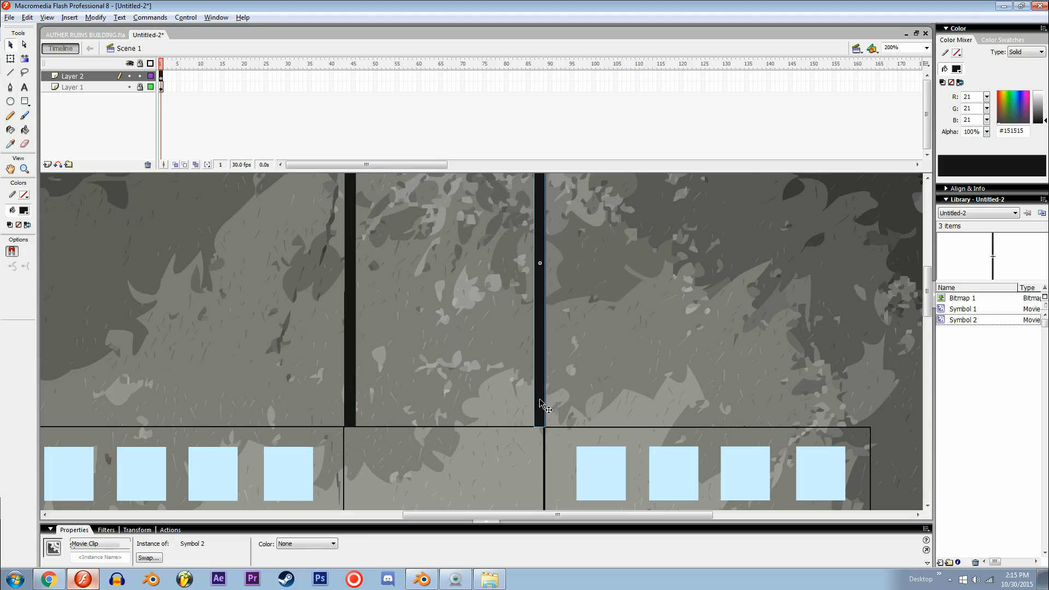
Step: Rotate a copy of the dark bar 90°, place it on the upper panel's bottom edge and shorten it to the panel's width
key("ctrl+c")
key("ctrl+shift+v")
key("shift+Left")
key("shift+Left")
key("ctrl+shift+9")
left_click_drag(508, 262, 500, 419)
key("q")
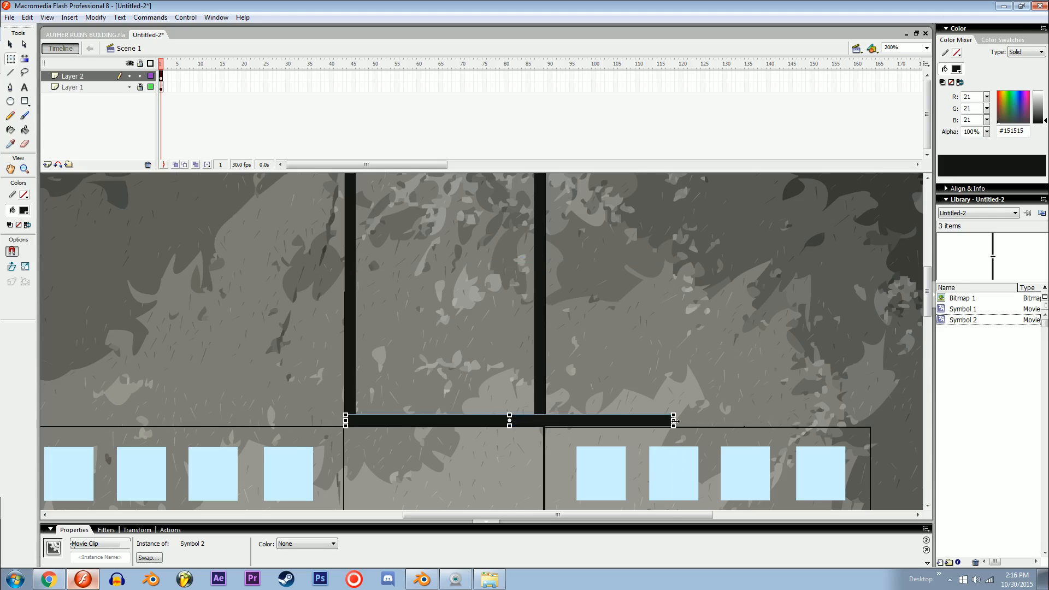
left_click_drag(676, 421, 545, 421)
Step: Inspect the panel layout around the framed upper panel and the two window grids
key("space")
left_click_drag(536, 259, 517, 217)
key("v")
left_click_drag(484, 477, 473, 289)
key("ctrl+minus")
key("space")
left_click_drag(416, 400, 439, 253)
left_click(352, 327)
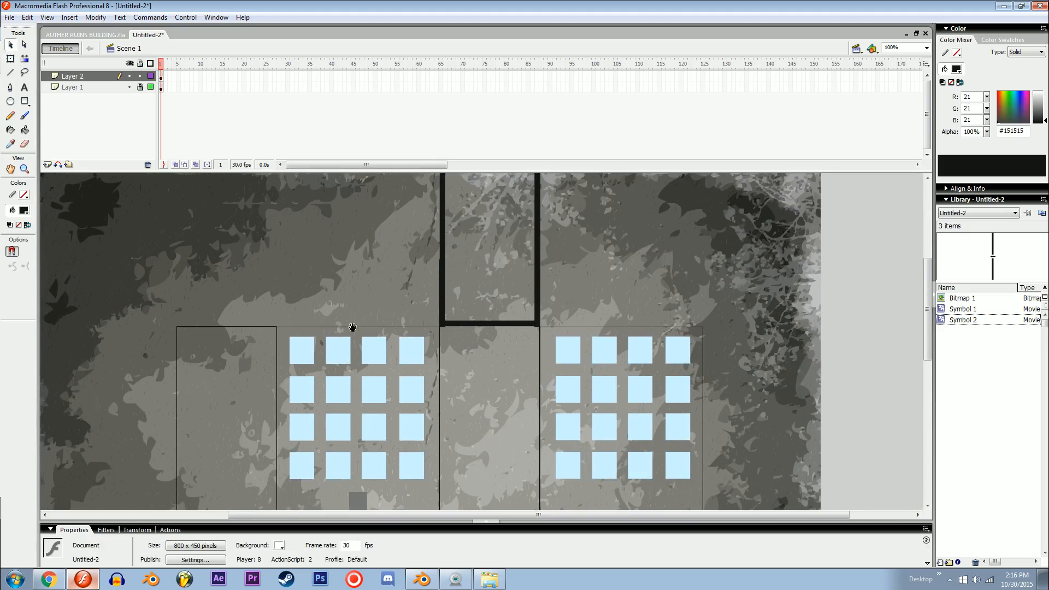
left_click_drag(352, 327, 642, 254)
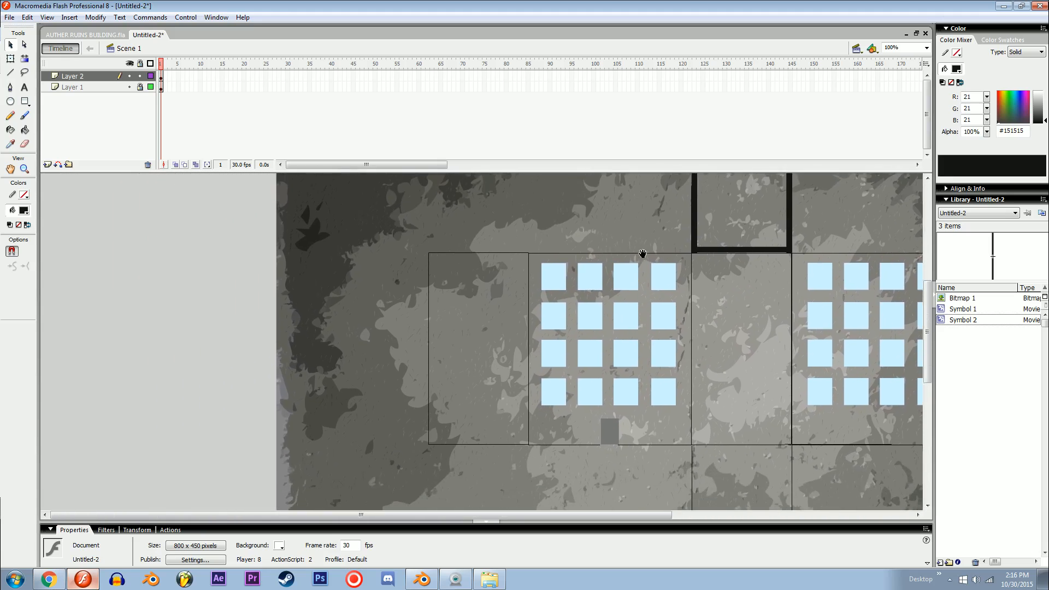
Step: Add a new layer above Layer 2 and lock Layer 2
left_click(596, 363, "ctrl")
left_click(595, 363, "ctrl")
left_click(351, 365, "ctrl+shift")
left_click_drag(350, 364, 601, 365)
left_click_drag(491, 363, 407, 415)
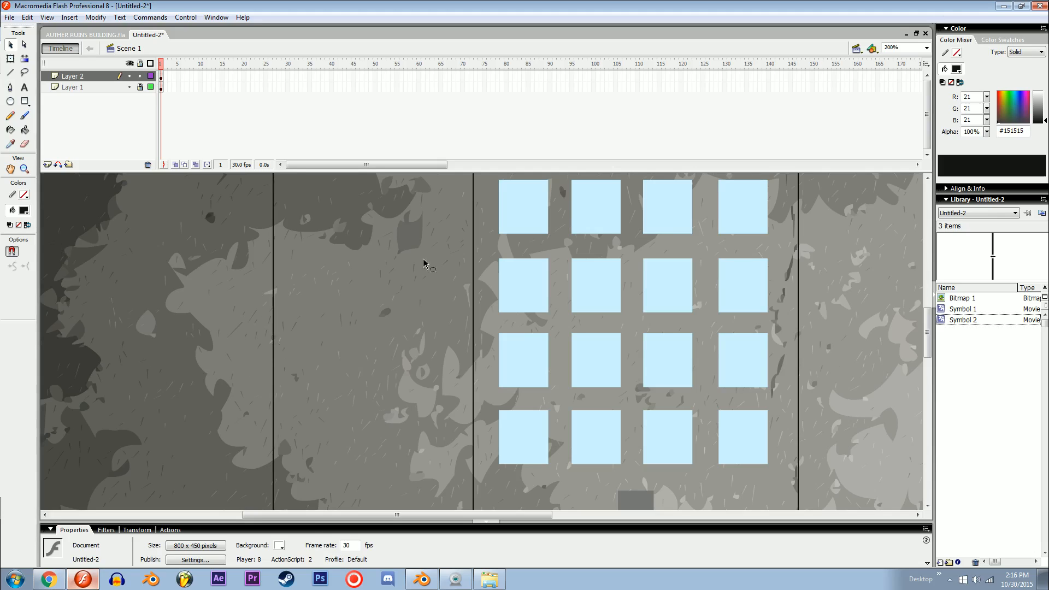
left_click(47, 165)
left_click(343, 210)
key("ctrl+equal")
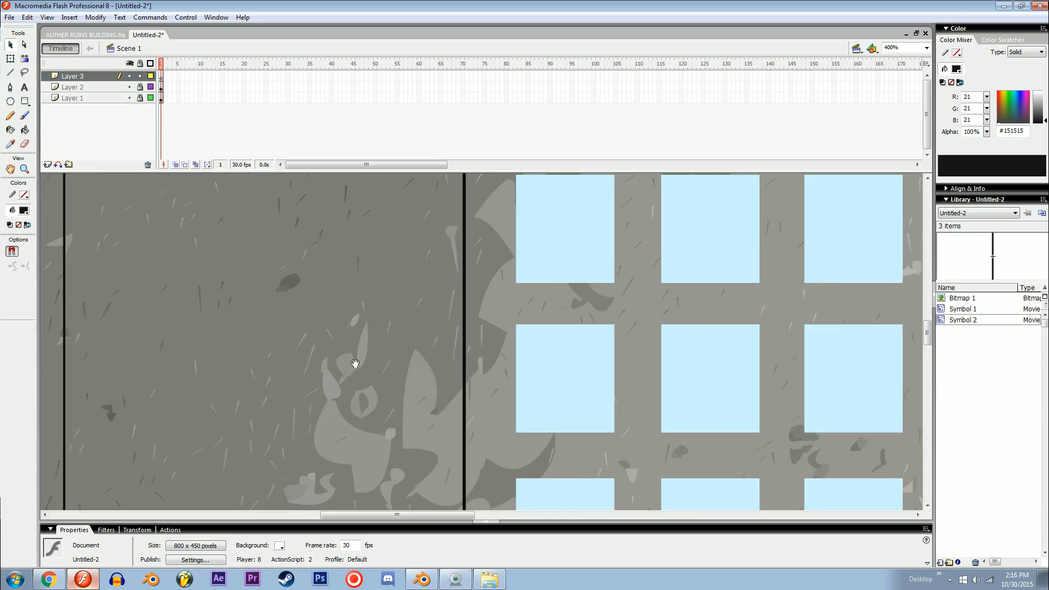
Step: Paint the graffiti letters "BEP" with the Brush in orange (#FFA966) on the blank panel beside the window grid with the door
left_click_drag(353, 363, 423, 346)
key("b")
left_click_drag(264, 332, 383, 317)
left_click(23, 210)
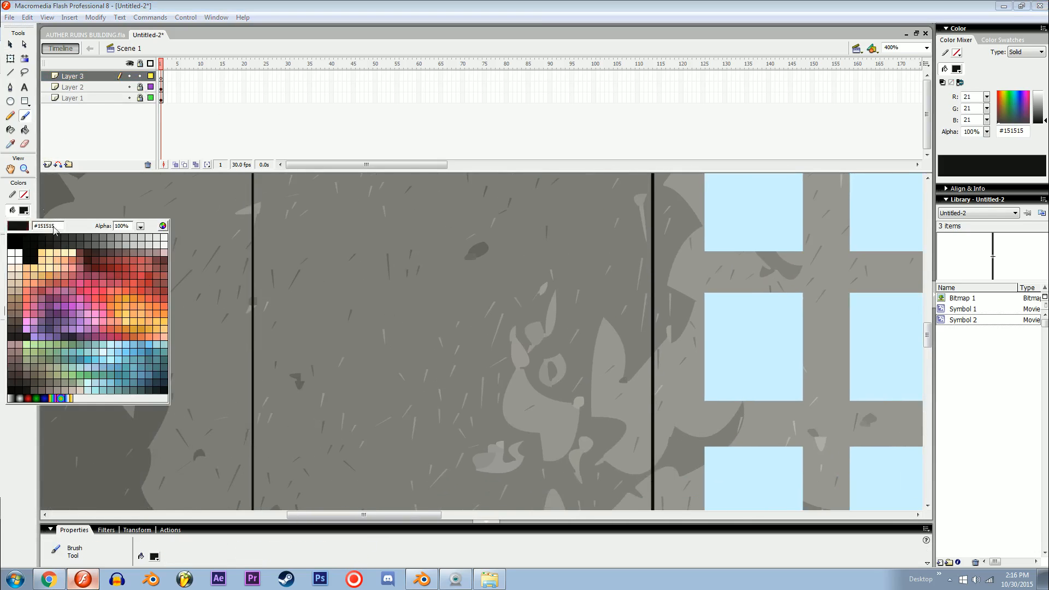
left_click(49, 262)
mouse_move(359, 382)
left_mouse_down()
mouse_move(364, 336)
mouse_move(372, 375)
left_mouse_up()
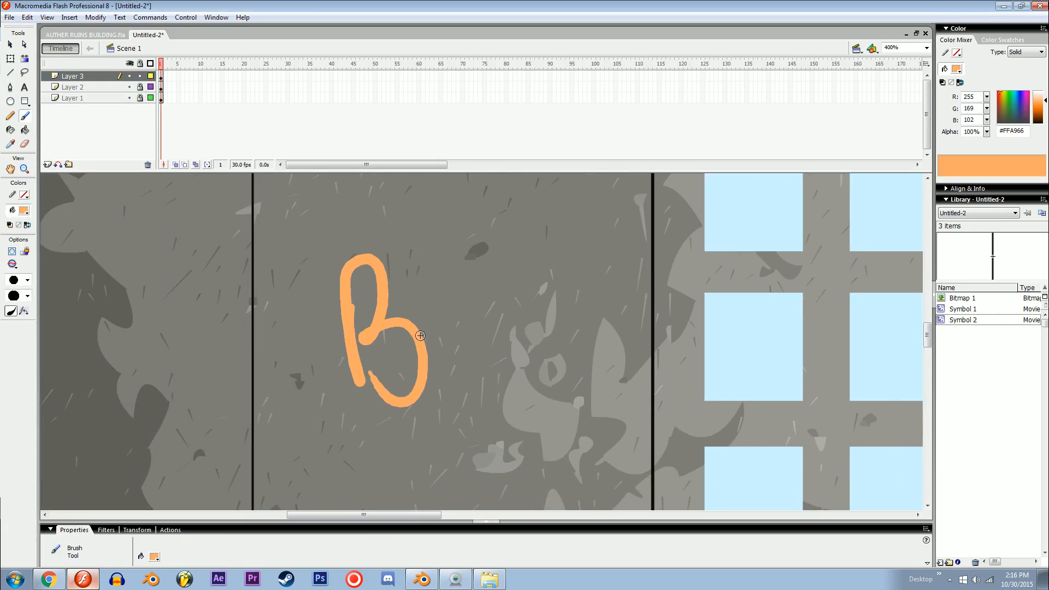
mouse_move(422, 303)
left_mouse_down()
mouse_move(456, 334)
mouse_move(449, 311)
left_mouse_up()
mouse_move(421, 301)
left_mouse_down()
mouse_move(463, 281)
mouse_move(473, 299)
left_mouse_up()
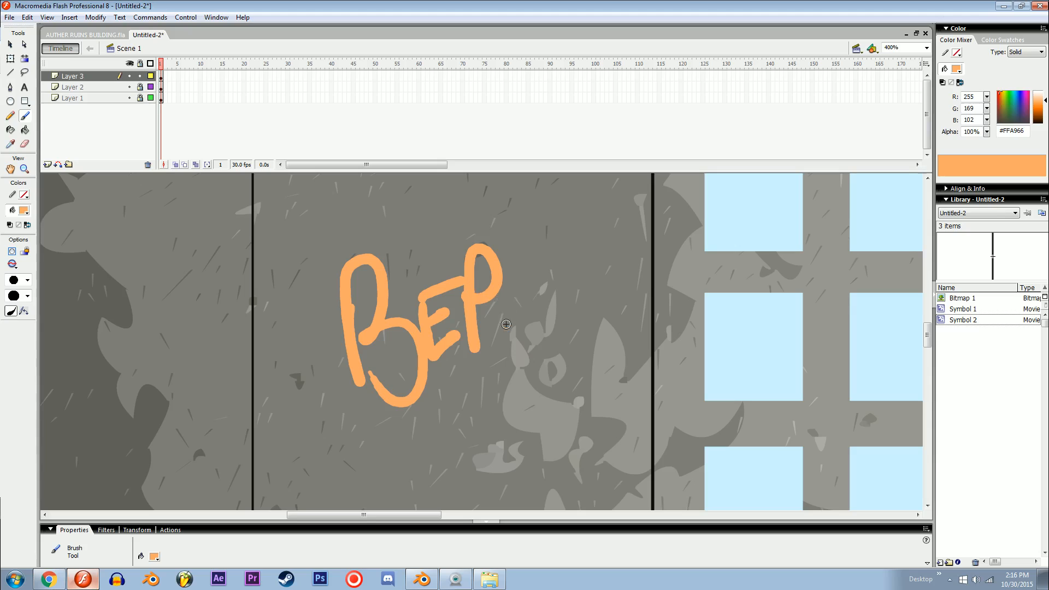
Step: Dab orange paint splatters around the BEP lettering and paint drips running down from its letters
left_click_drag(337, 326, 340, 320)
left_click(310, 206)
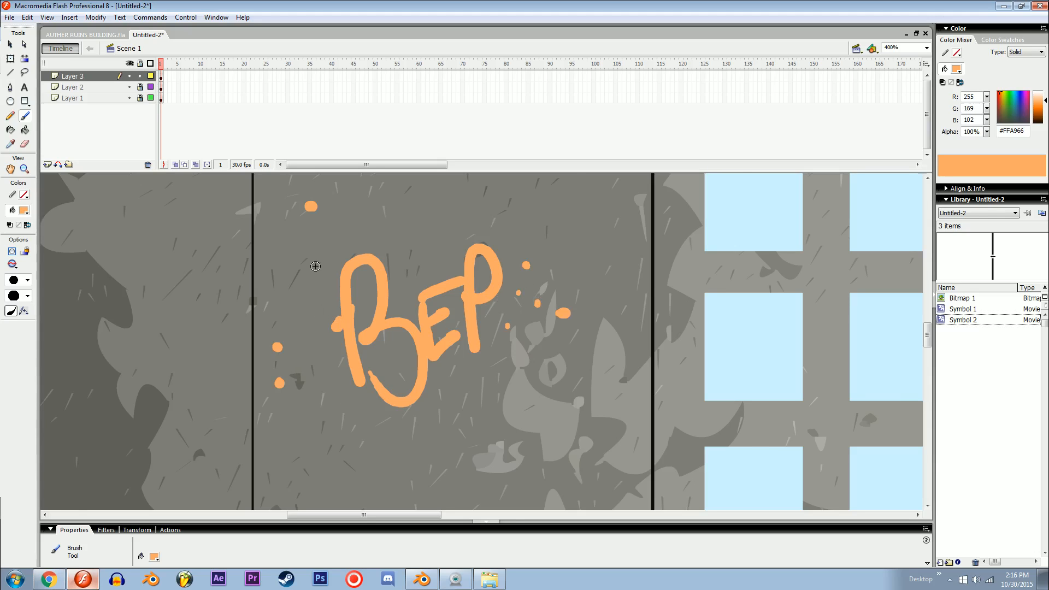
left_click(348, 420)
key("ctrl+minus")
left_click_drag(384, 431, 381, 418)
key("ctrl+equal")
left_click_drag(385, 373, 442, 364)
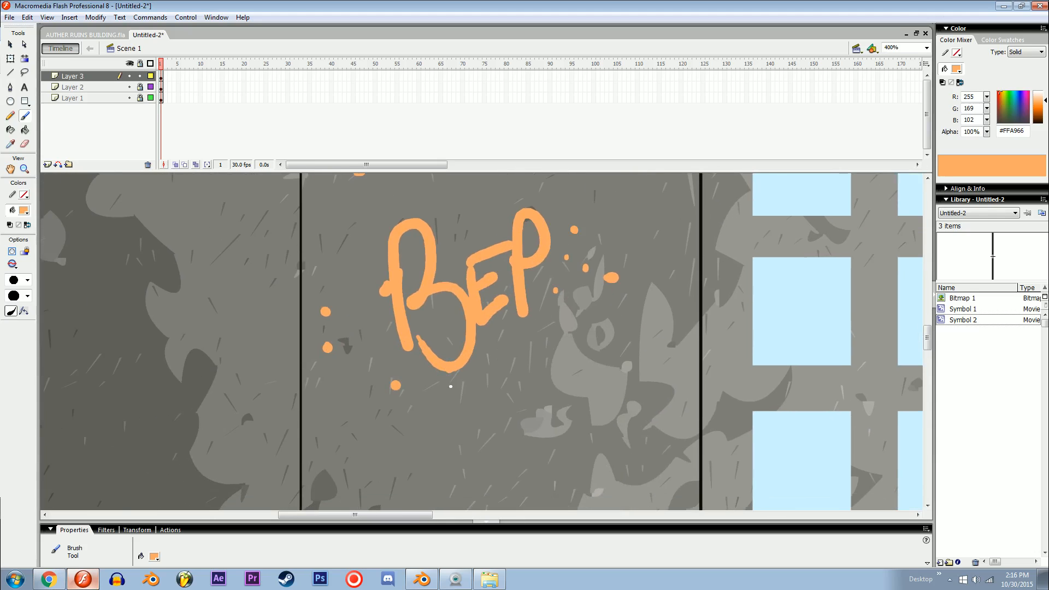
left_click_drag(451, 435, 451, 373)
left_click_drag(493, 317, 523, 352)
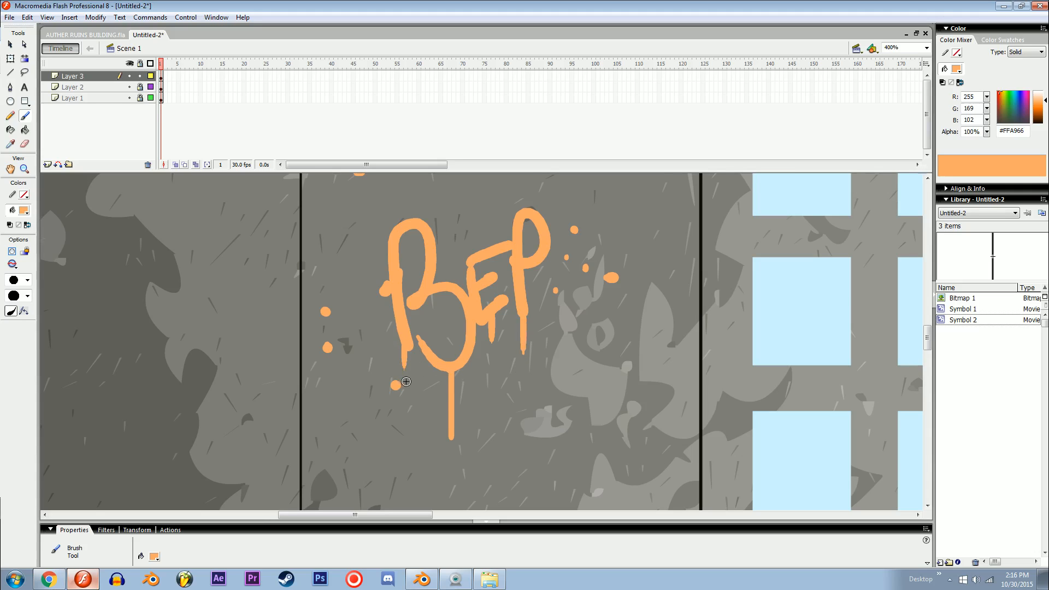
Step: Select the whole BEP graffiti with its splatters and nudge it slightly to the right within its panel
key("ctrl+minus")
key("ctrl+minus")
key("ctrl+equal")
left_click_drag(489, 397, 654, 400)
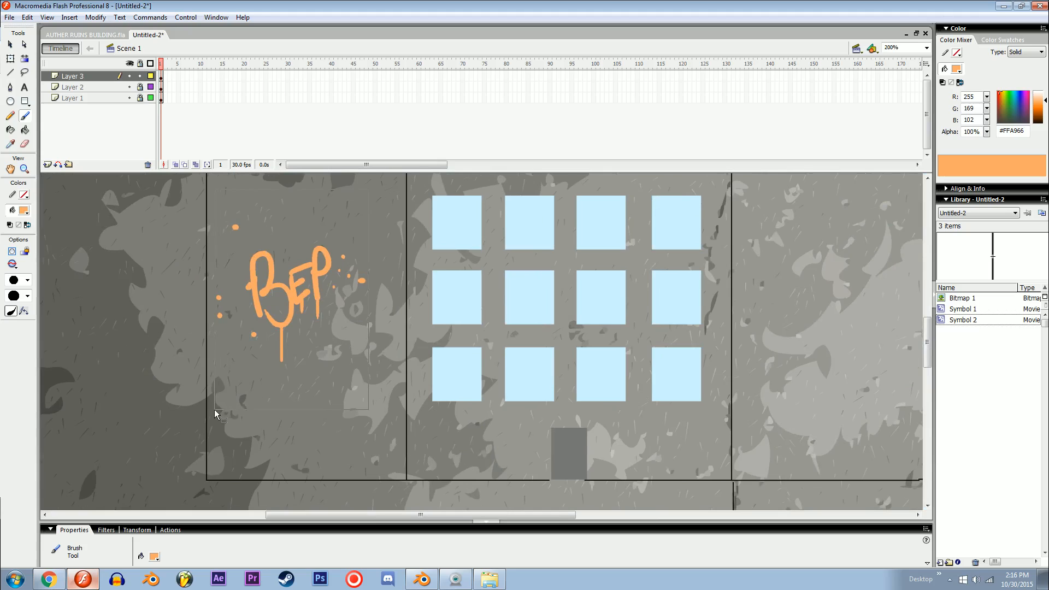
left_click_drag(214, 410, 214, 411, "ctrl")
key("shift+Right")
key("shift+Right")
key("shift+Left")
key("v")
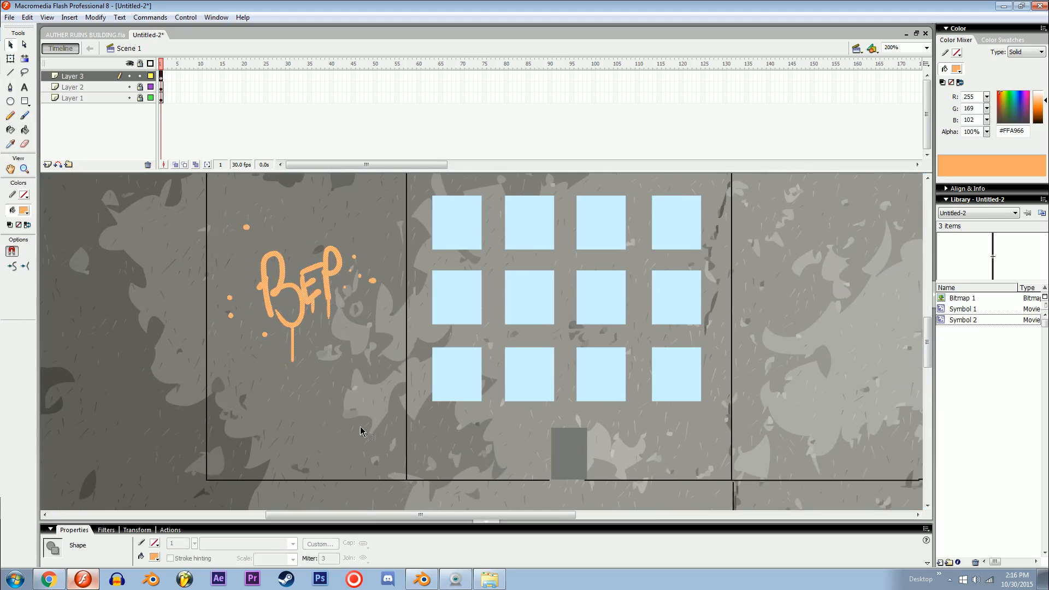
left_click(360, 427)
left_click_drag(357, 391, 334, 431)
key("ctrl+minus")
left_click_drag(618, 355, 513, 375)
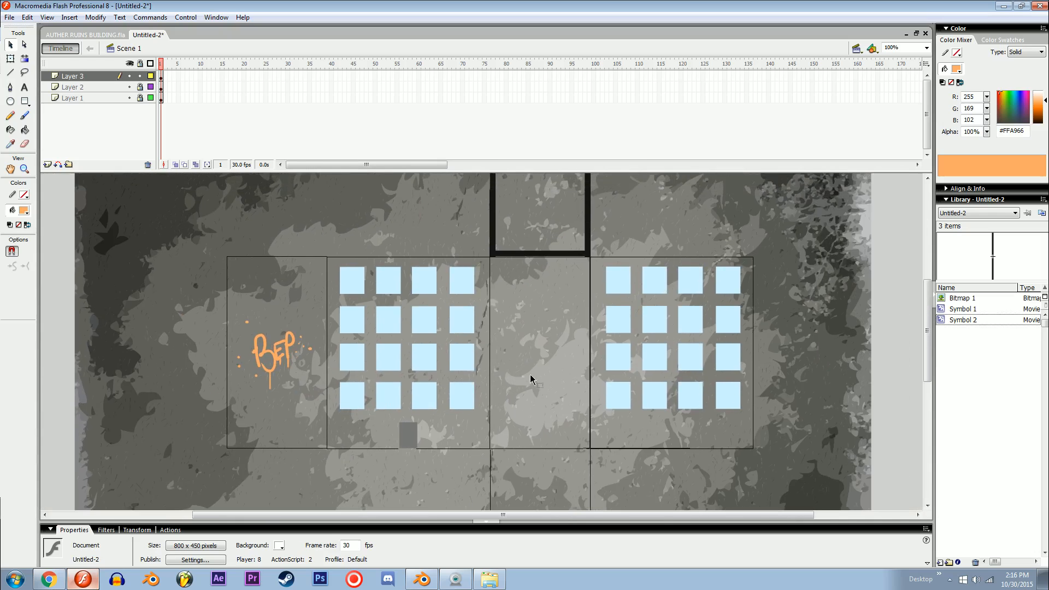
Step: Unlock Layer 2 and set the fill colour to dark grey (#3C3C3C)
key("ctrl+minus")
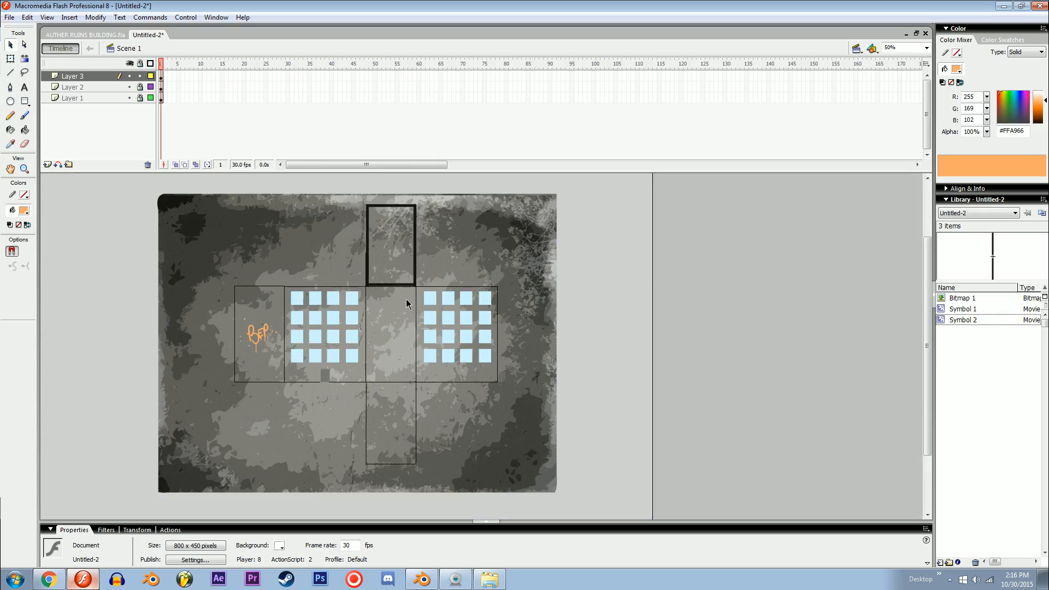
key("ctrl+equal")
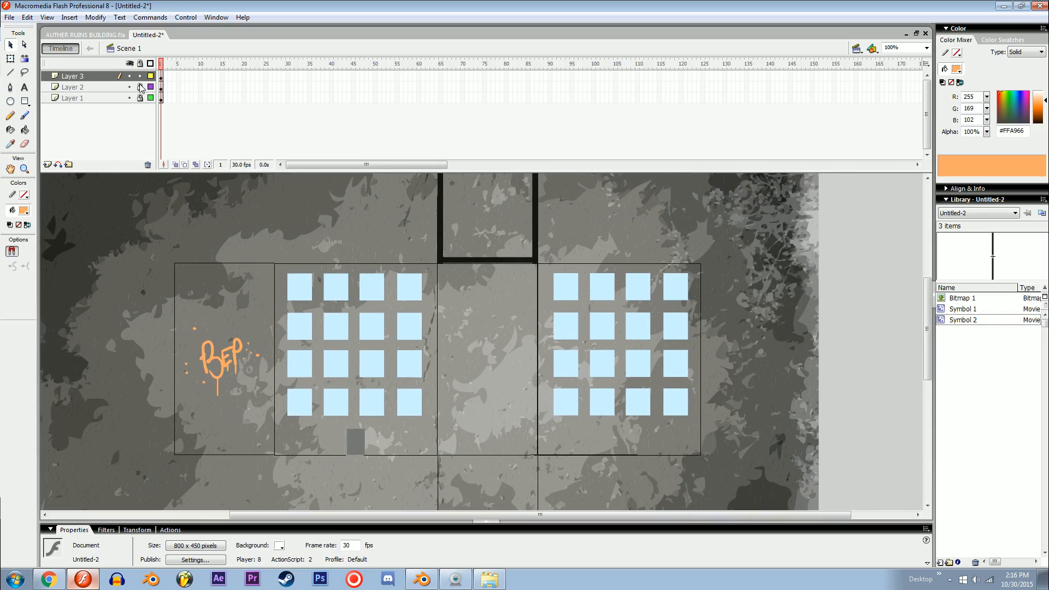
left_click(140, 87)
left_click(27, 211)
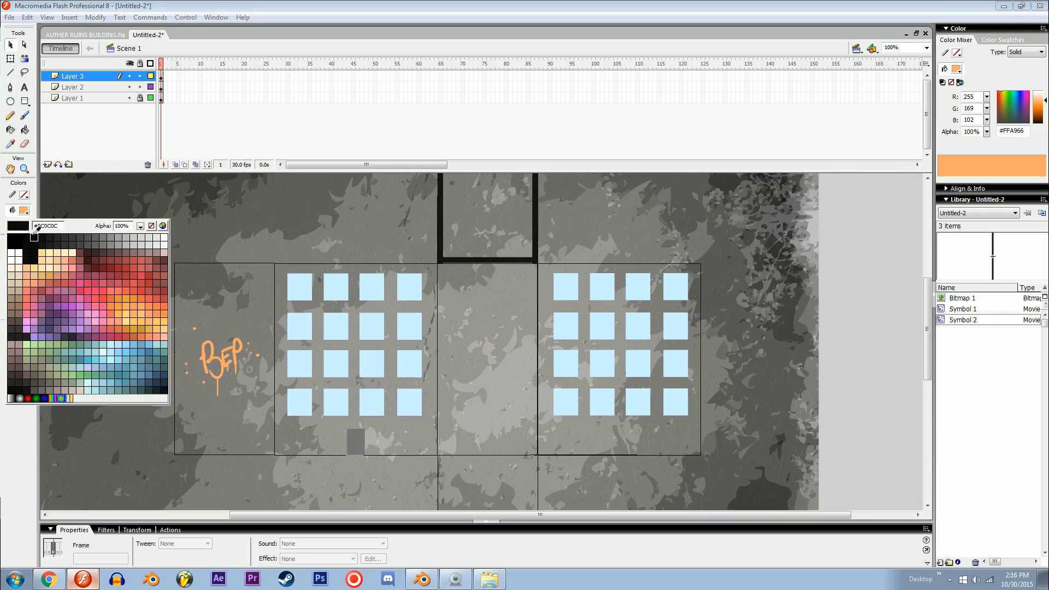
left_click(39, 238)
left_click(525, 341)
Step: Try to fill the blank panel between the two window grids with the Paint Bucket while Layer 3 is active, checking its gap-closing options
key("k")
key("ctrl+a")
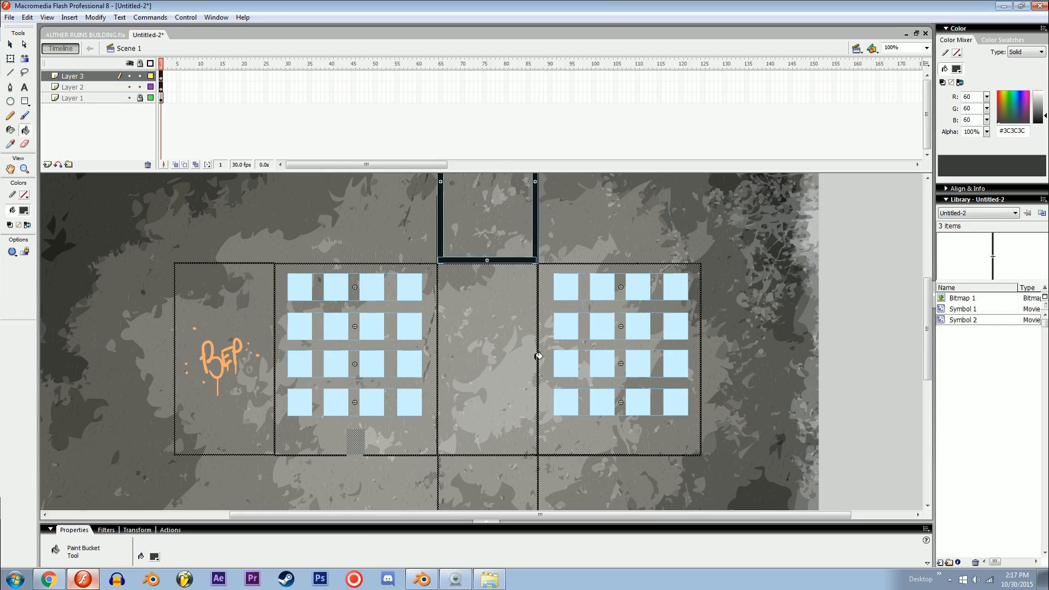
left_click(475, 327)
left_click(12, 251)
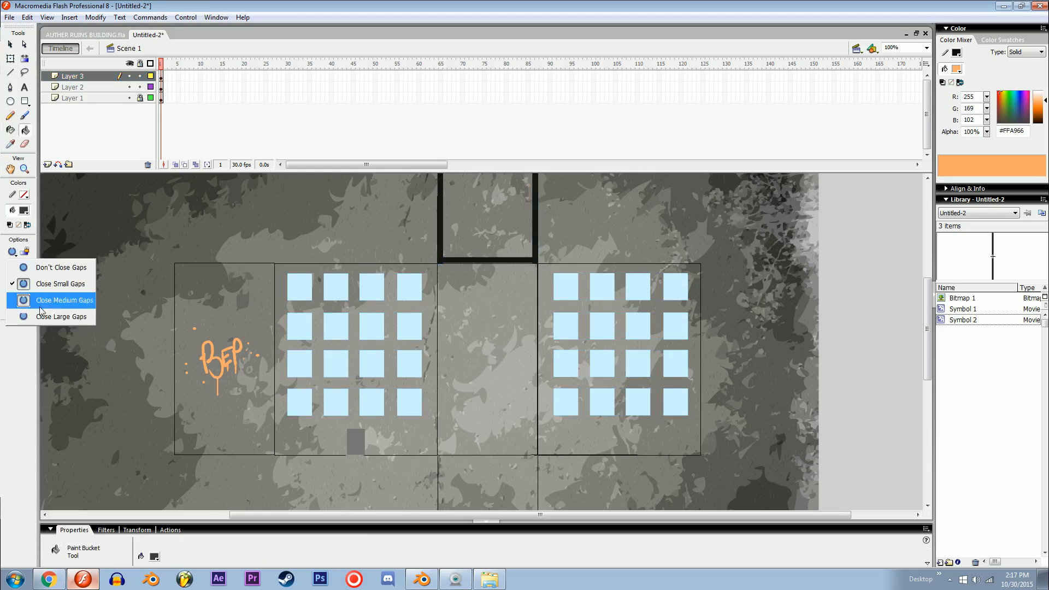
left_click(54, 234)
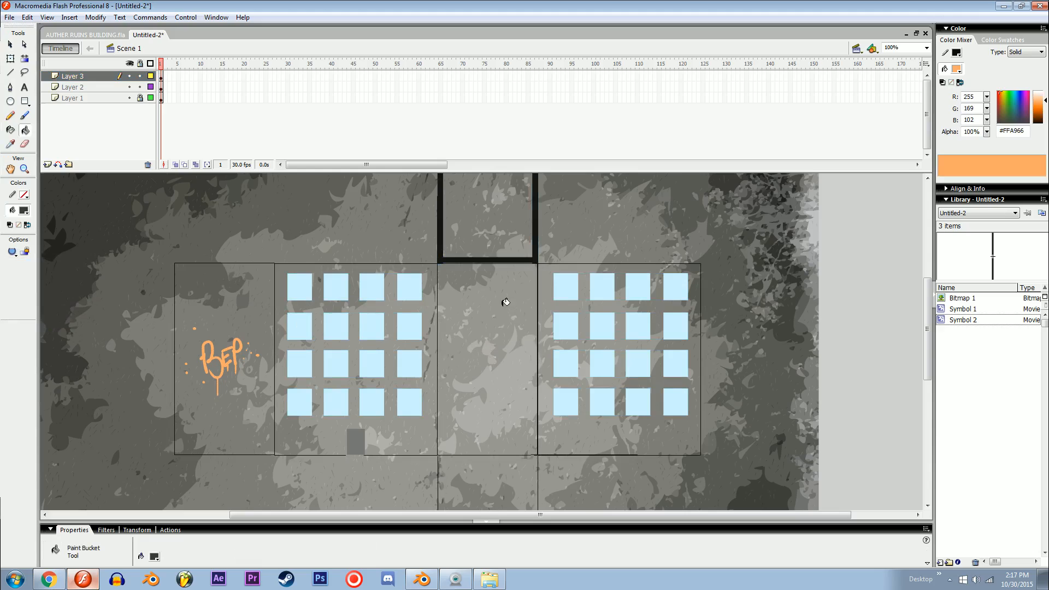
key("v")
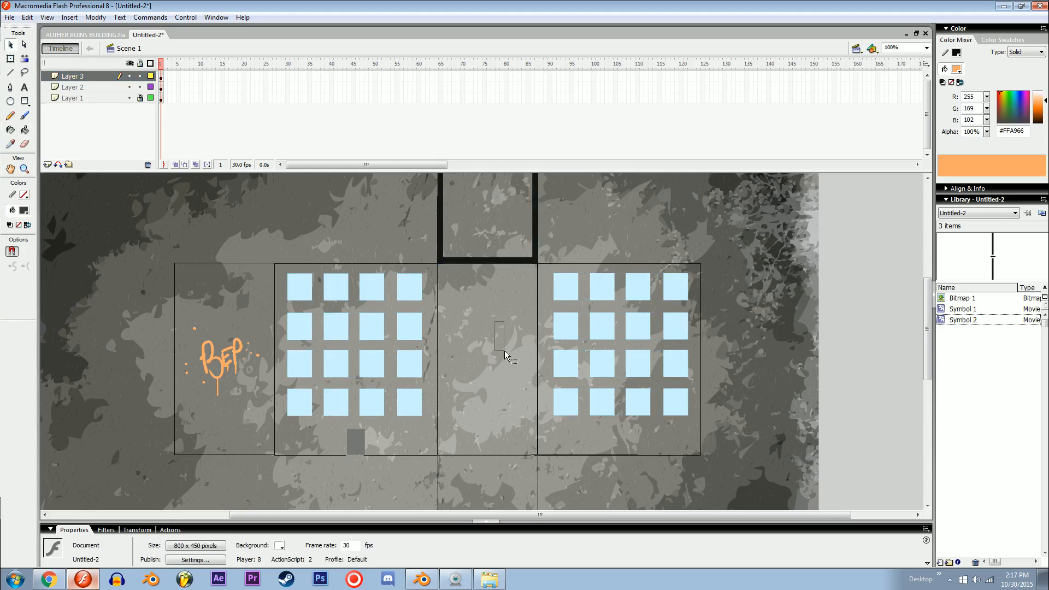
left_click_drag(504, 350, 503, 351)
key("space")
left_click_drag(412, 306, 325, 266)
Step: Fill the blank panel between the window grids with dark grey on Layer 2 and select that fill
left_click(111, 81)
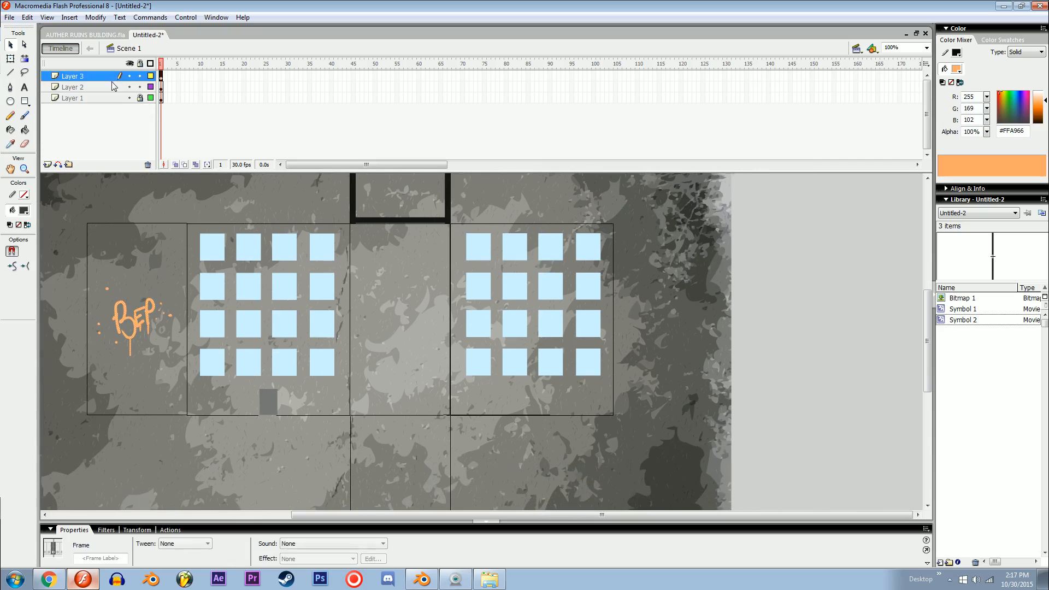
left_click(111, 85)
left_click(398, 283)
key("k")
left_click(397, 284)
key("v")
left_click(419, 290)
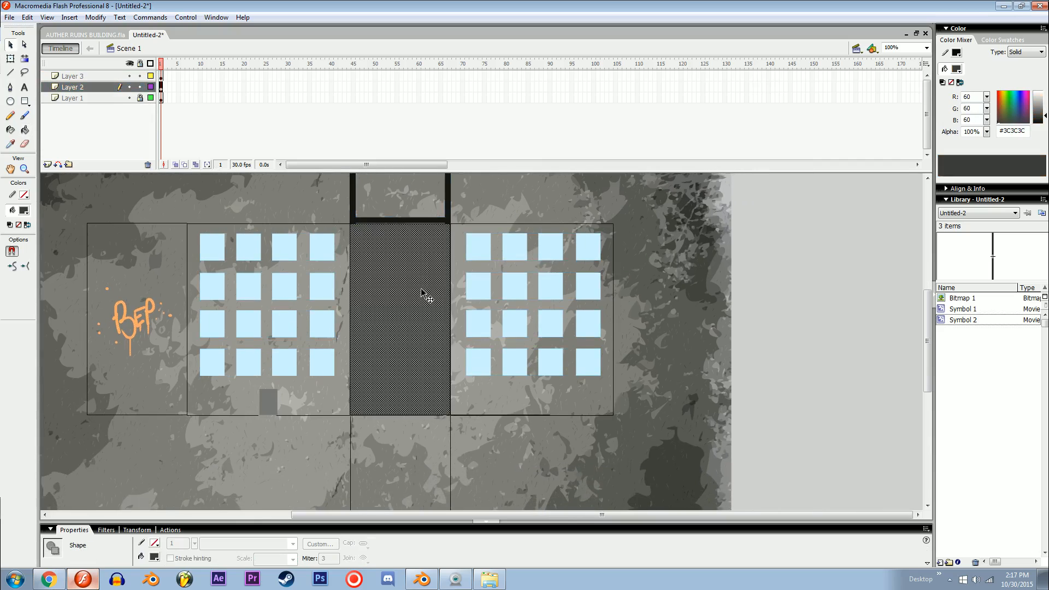
Step: Change the middle panel's fill to black (#000000) with 29% alpha
left_click_drag(987, 132, 987, 163)
left_click_drag(1038, 104, 1029, 165)
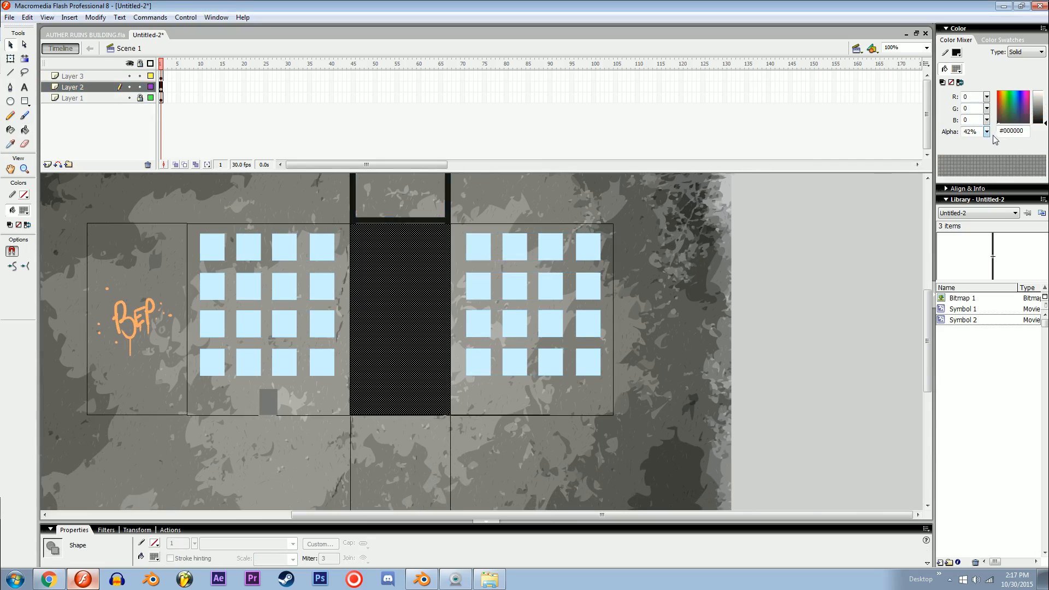
left_click_drag(987, 131, 986, 139)
left_click(781, 256)
key("space")
left_click_drag(684, 273, 702, 308)
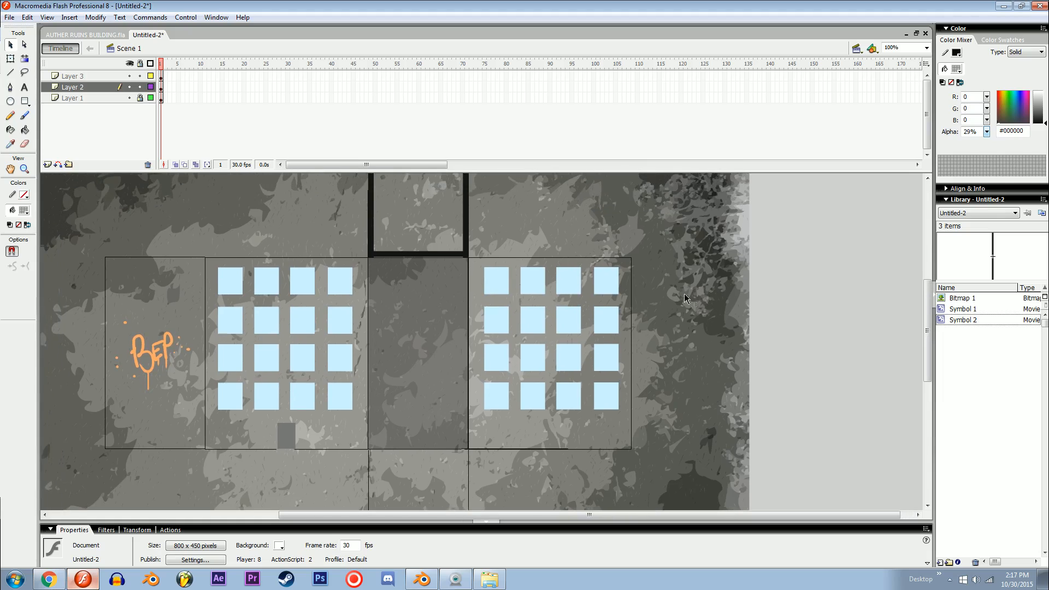
Step: Fill the panel below the middle one with black at 60% alpha on Layer 2
key("k")
key("space")
left_click_drag(497, 413, 518, 314)
left_click_drag(987, 135, 988, 118)
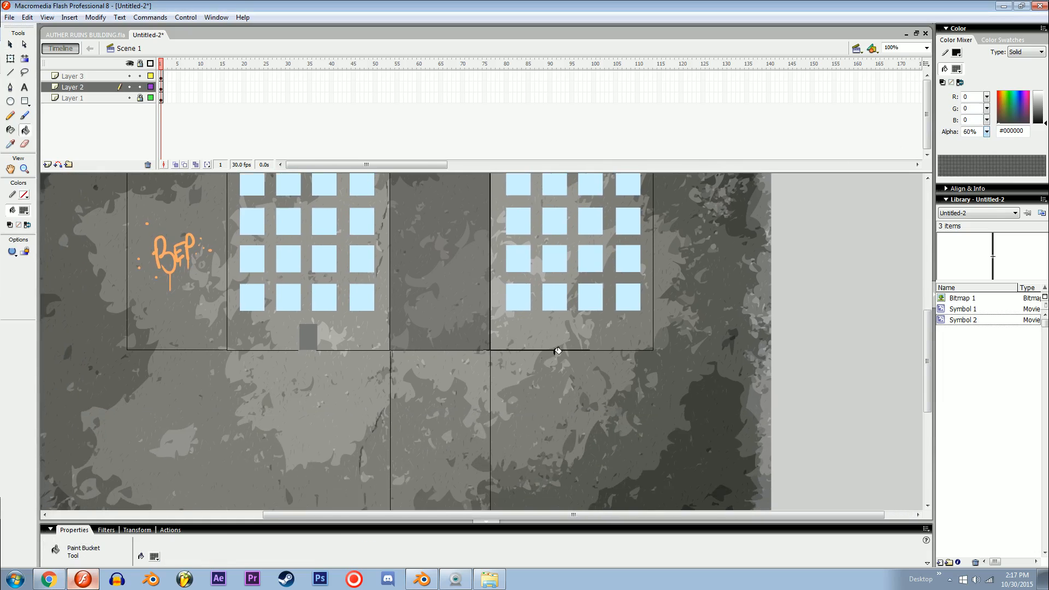
key("ctrl+a")
left_click_drag(504, 424, 350, 361)
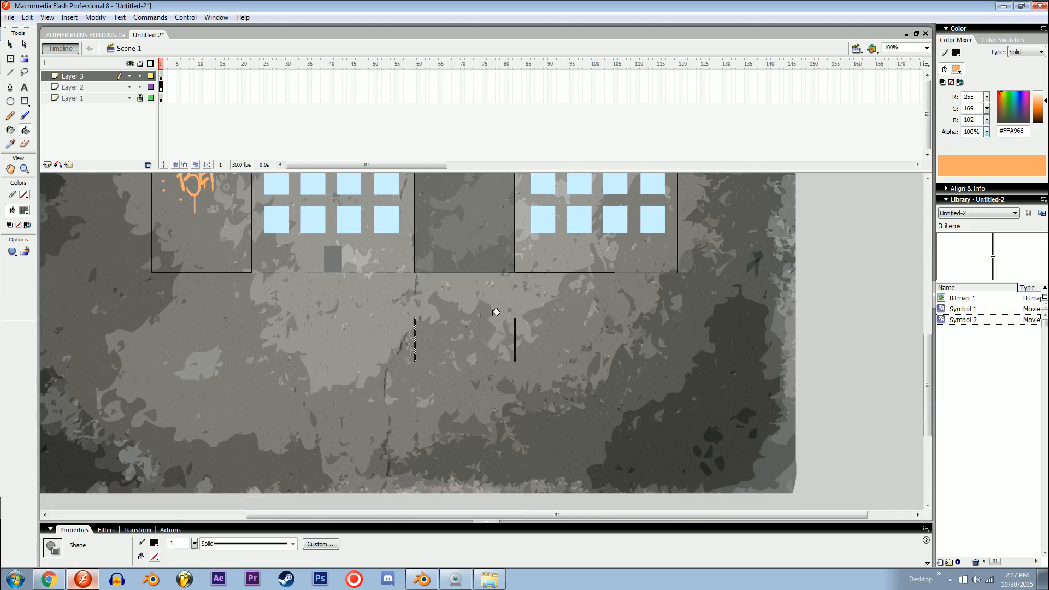
key("ctrl+a")
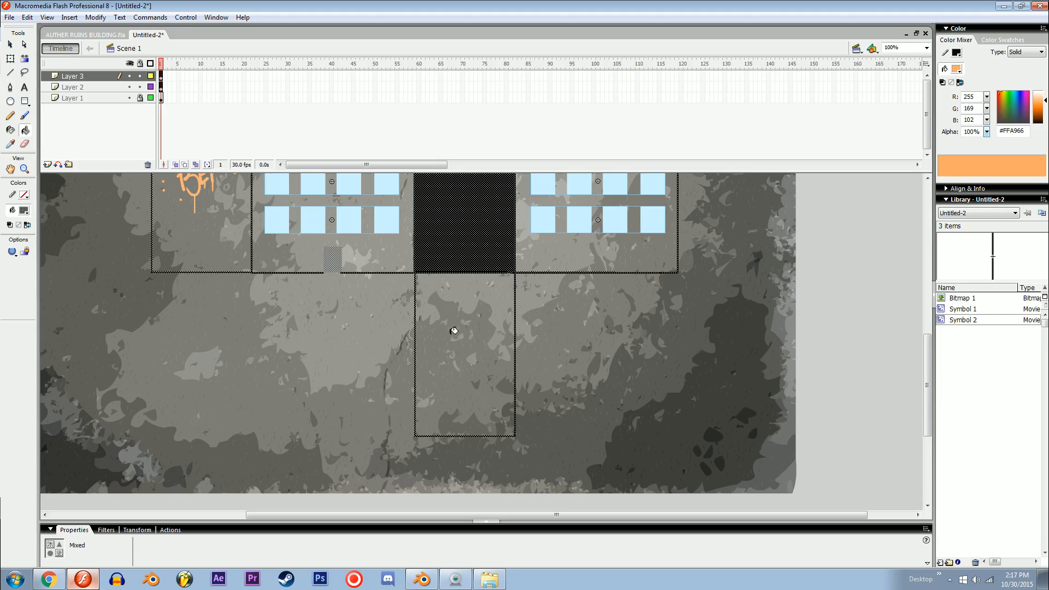
left_click(494, 354)
left_click_drag(544, 474, 387, 253)
left_click(488, 376, "ctrl")
left_click(474, 331)
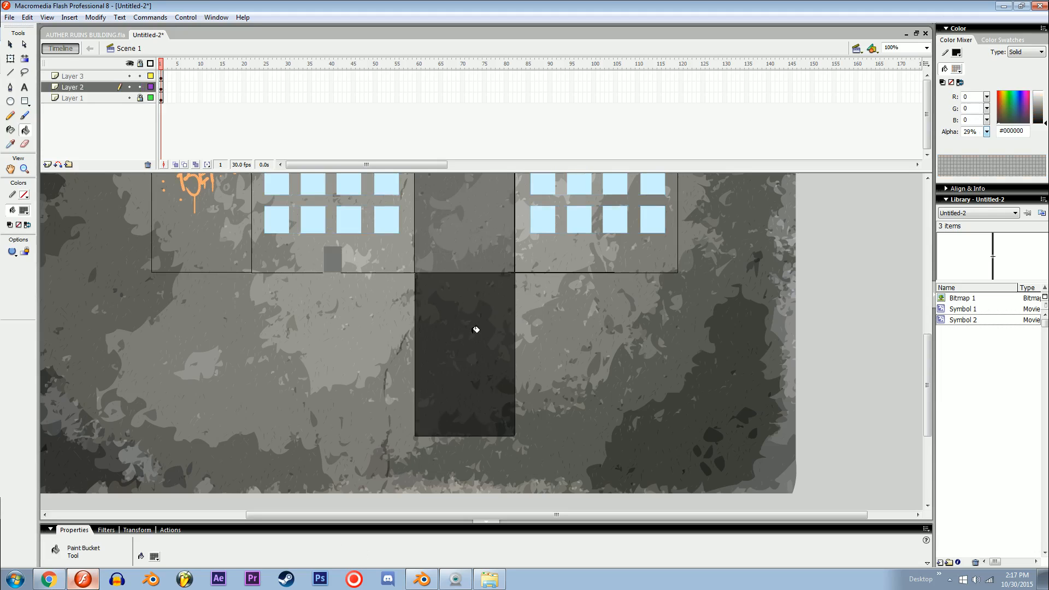
Step: Shade the right-hand window panel by filling the wall around its windows with black at 40% alpha
mouse_move(577, 348)
left_mouse_down()
mouse_move(449, 403)
mouse_move(473, 452)
left_mouse_up()
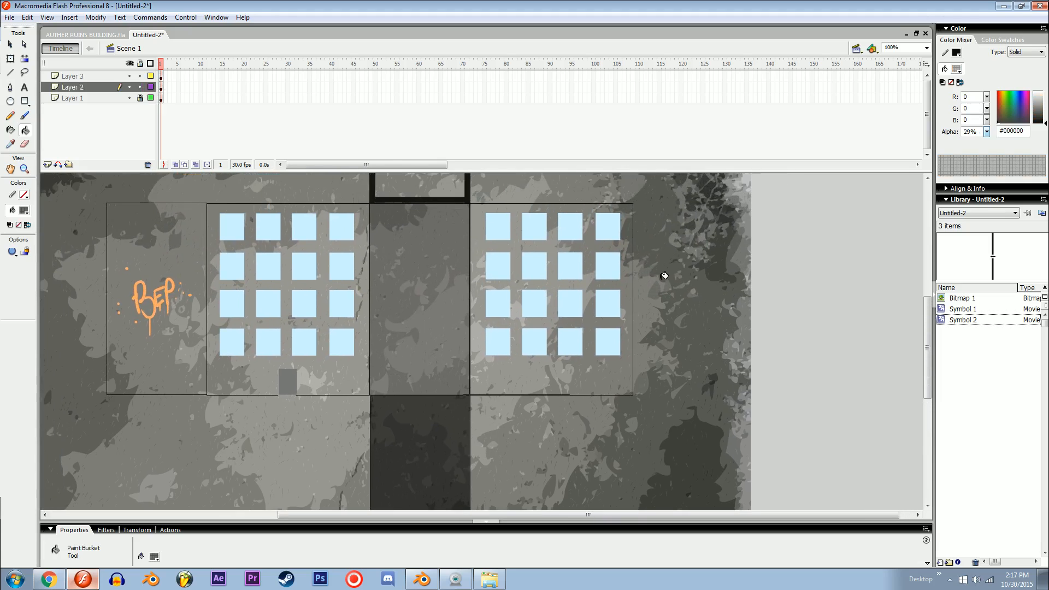
left_click_drag(987, 132, 987, 143)
left_click(588, 361)
left_click(621, 366)
left_click(596, 367)
left_click_drag(596, 369, 621, 412)
key("v")
left_click_drag(726, 311, 758, 410)
key("ctrl+minus")
left_click_drag(636, 366, 523, 328)
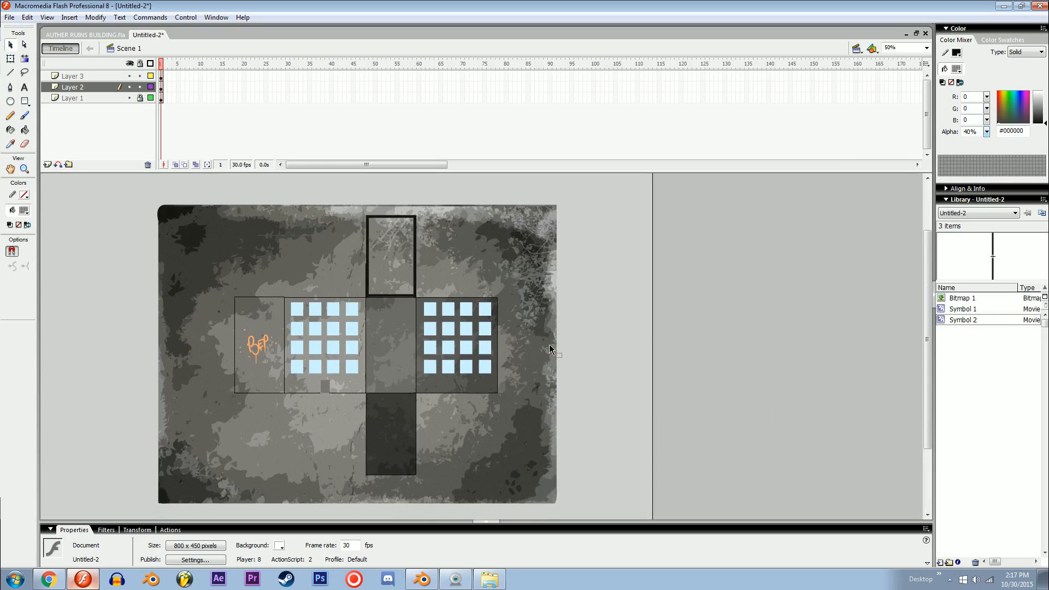
Step: Start exporting the artwork as an image and choose the Pictures library as the destination
key("ctrl+alt+shift+s")
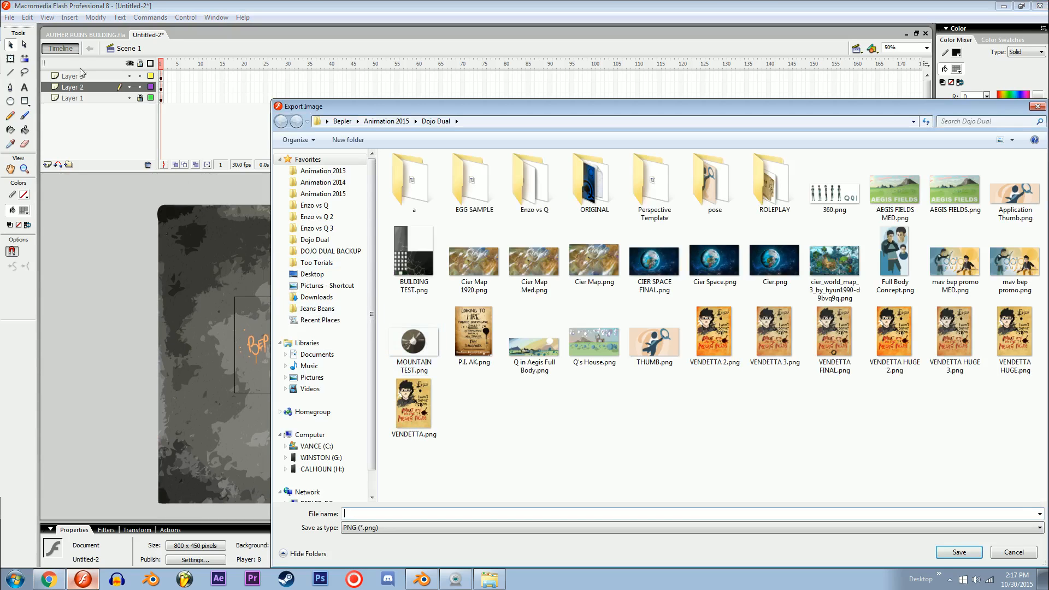
left_click(386, 122)
left_click(465, 261)
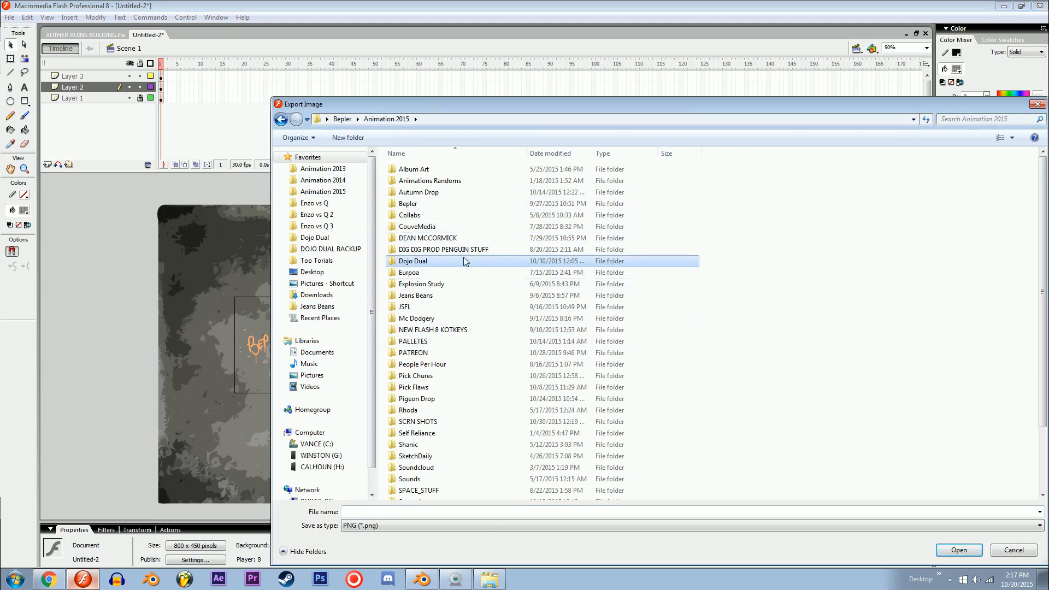
left_click(749, 276)
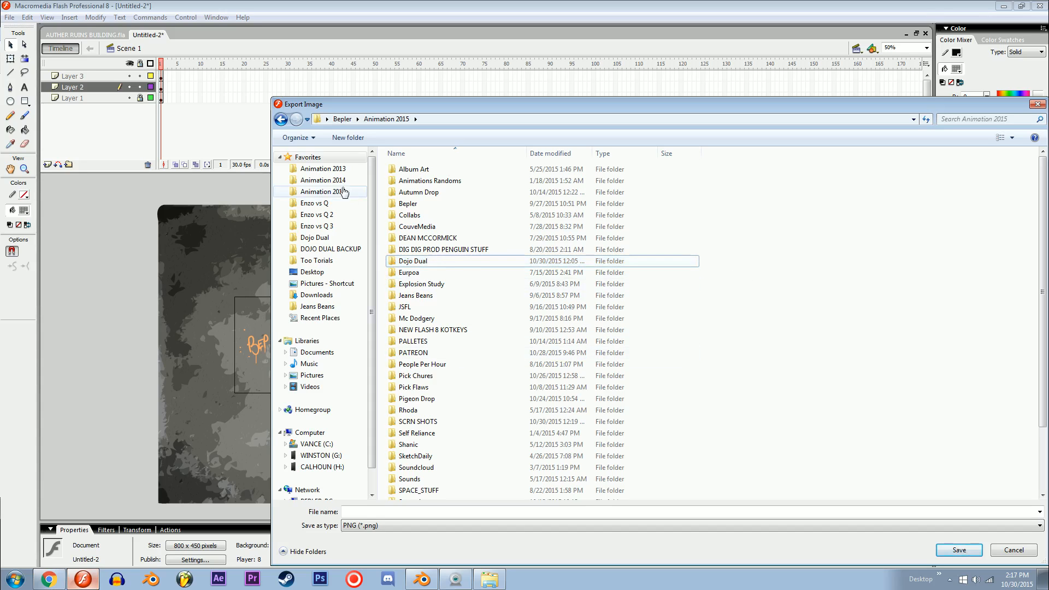
left_click(330, 283)
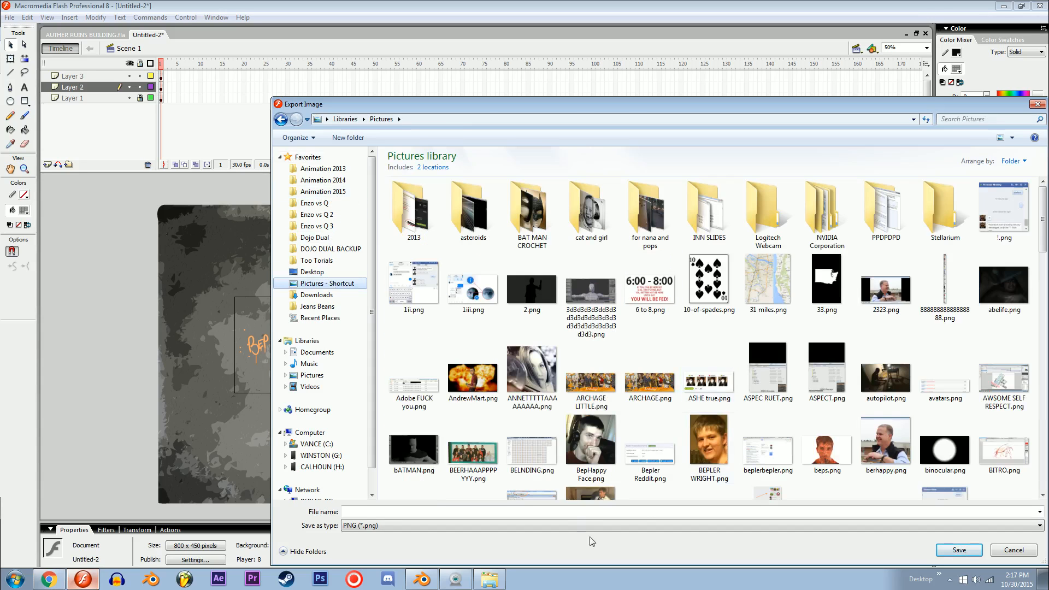
Step: Name the exported image BUILDING SHMILDING, keep the PNG format and save it
left_click(575, 525)
left_click(575, 552)
left_click(579, 514)
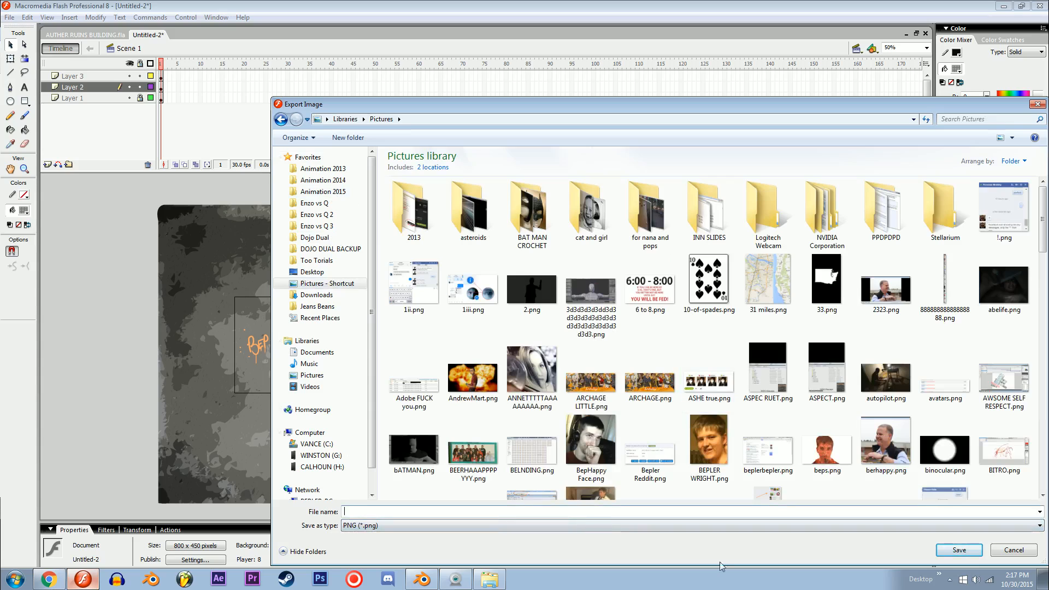
type("BUILDING SHMILDING")
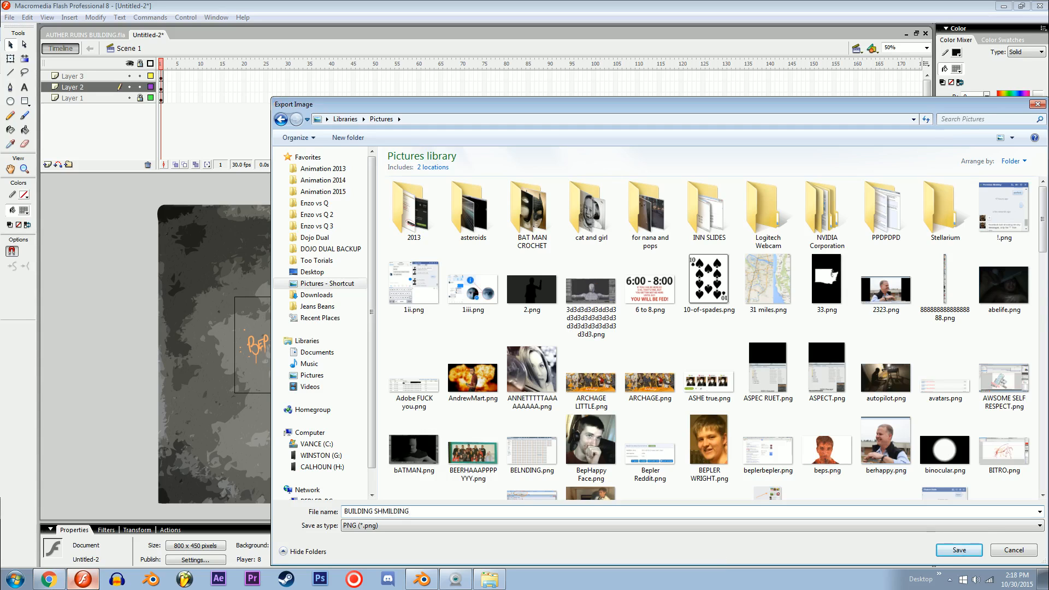
key("Return")
Step: Match the PNG export to the screen, use 24 bit colours and a 120 dpi resolution, and finish the export
left_click(542, 261)
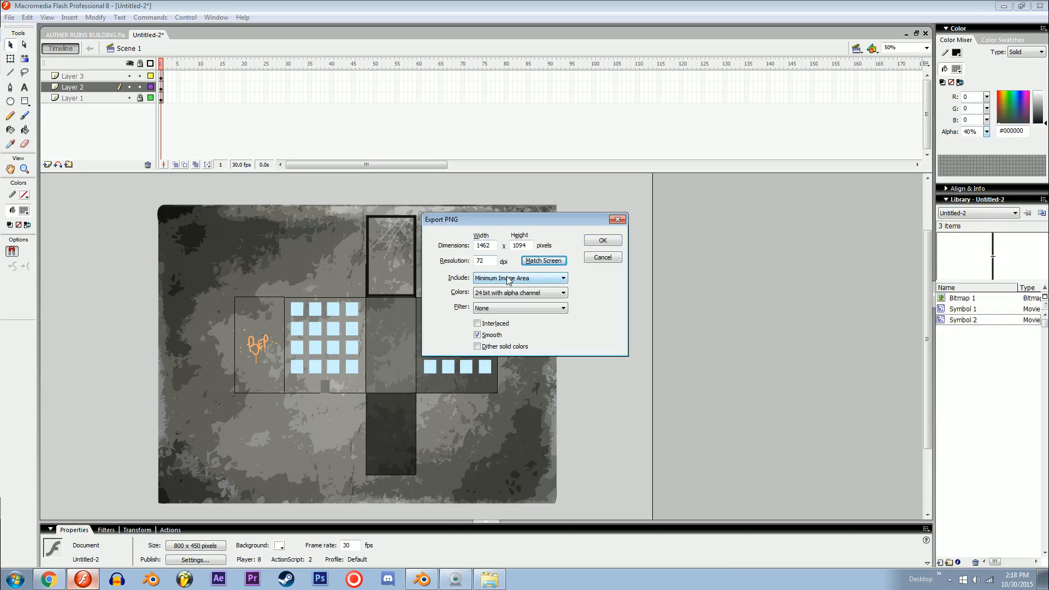
left_click(516, 292)
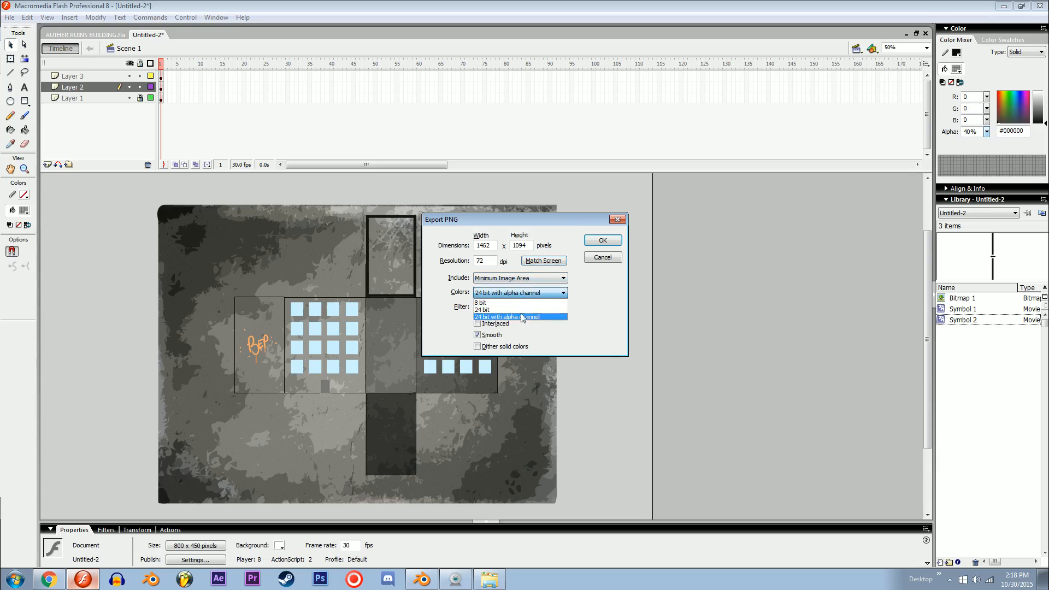
left_click(519, 309)
key("shift+Tab")
key("shift+Tab")
key("shift+Tab")
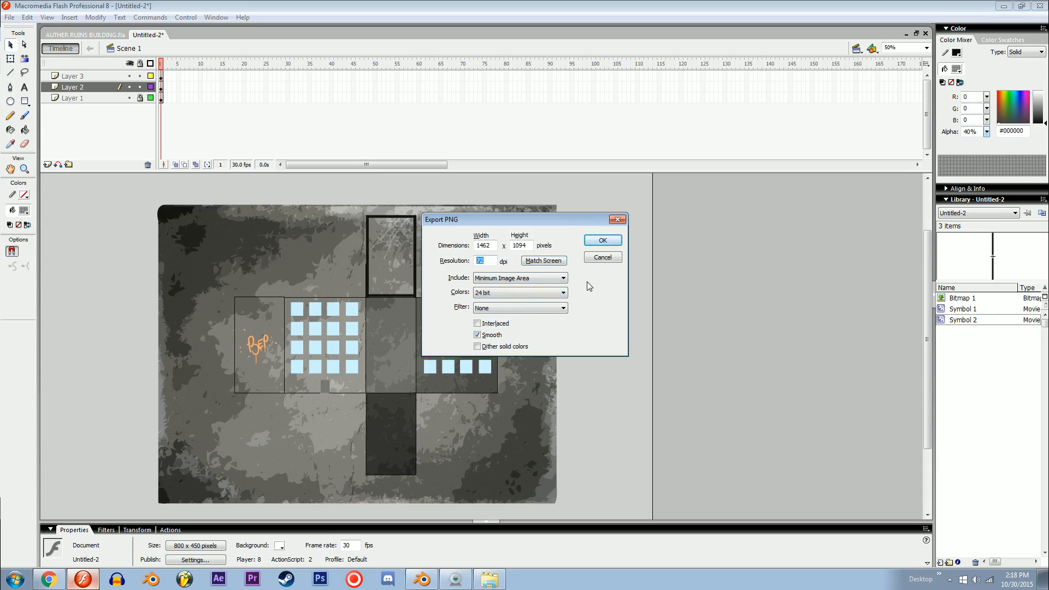
type("120")
left_click(602, 240)
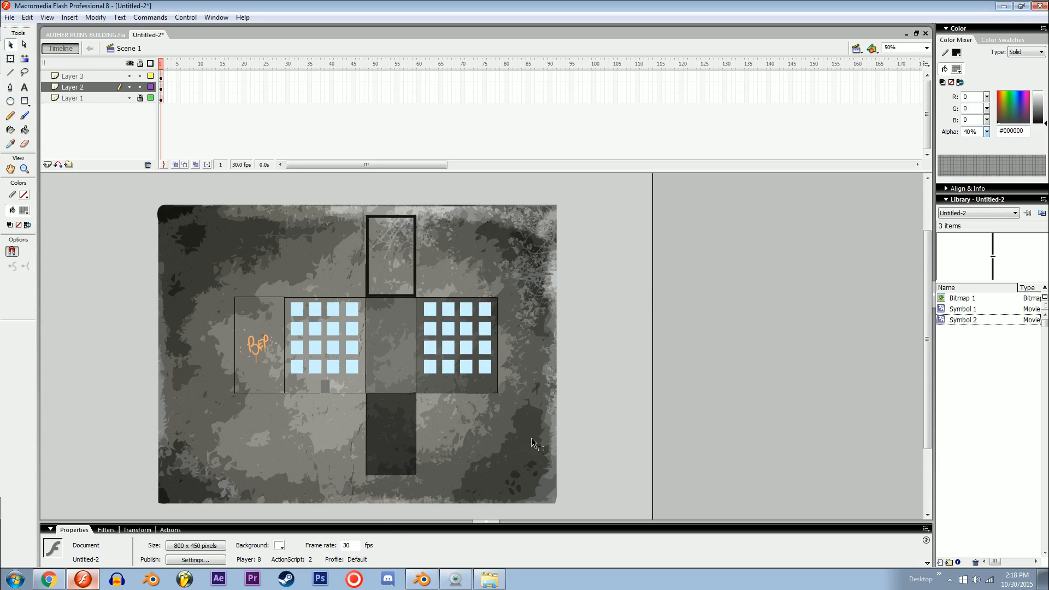
Step: Switch to Blender, start a new default scene and set the render engine to Cycles Render
left_click(422, 579)
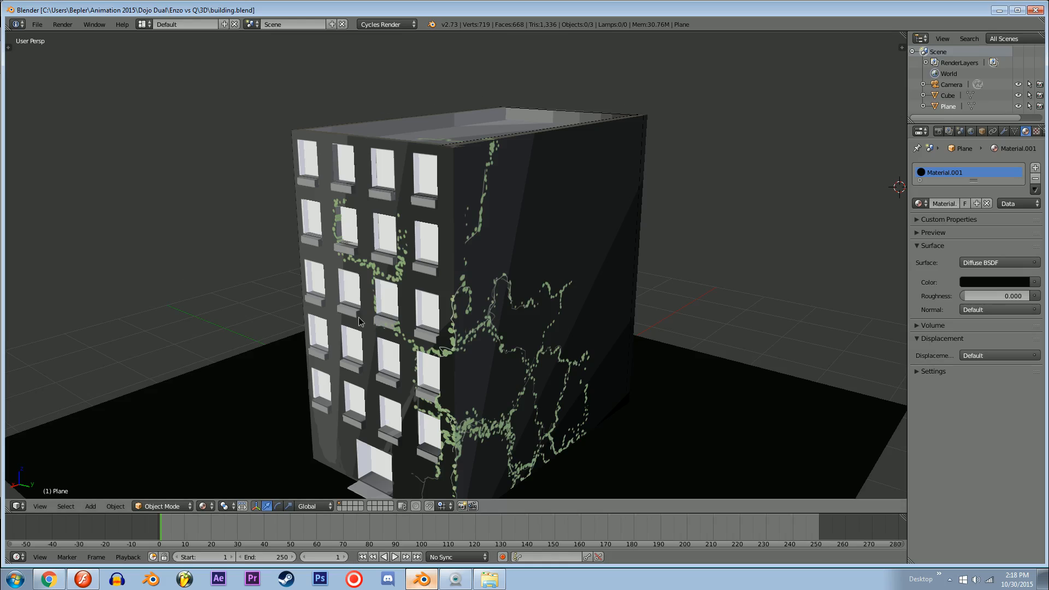
middle_click_drag(361, 319, 366, 277)
key("ctrl+n")
left_click(335, 253)
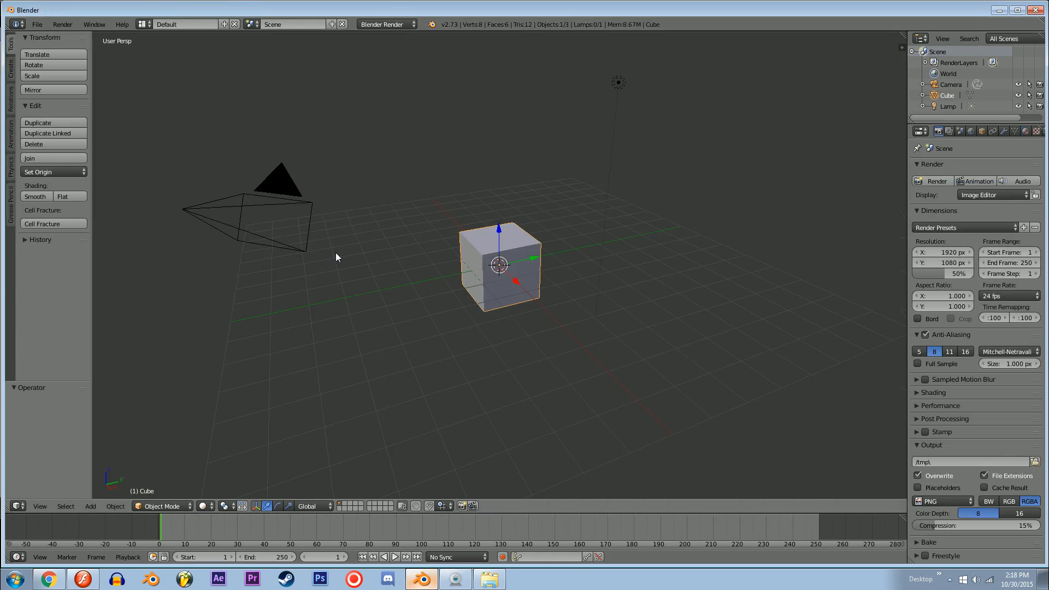
left_click(387, 24)
left_click(382, 64)
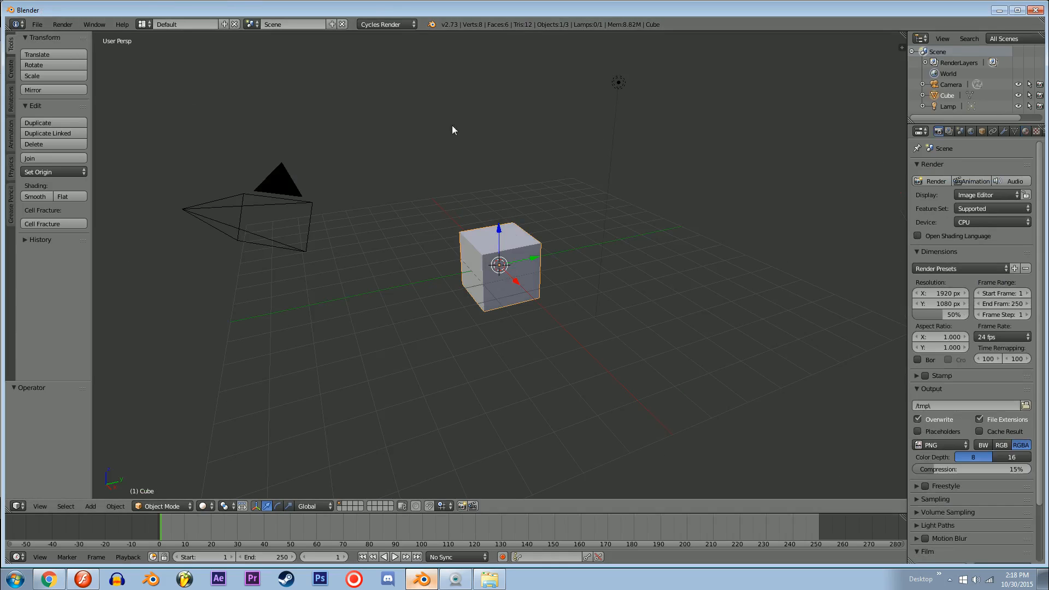
Step: Raise the default cube 1 unit along Z
middle_click_drag(451, 129, 505, 259)
key("x")
key("Escape")
left_click_drag(498, 244, 501, 210, "ctrl")
middle_click_drag(500, 210, 407, 198, "shift")
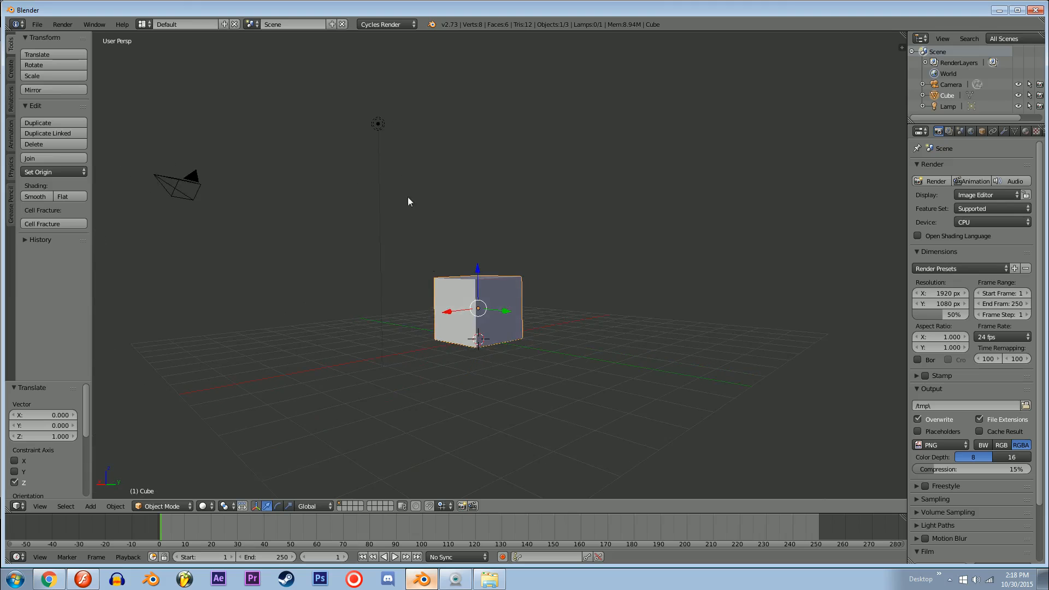
Step: Delete the default lamp from the scene
middle_click_drag(344, 155, 397, 258, "shift")
right_click(451, 261)
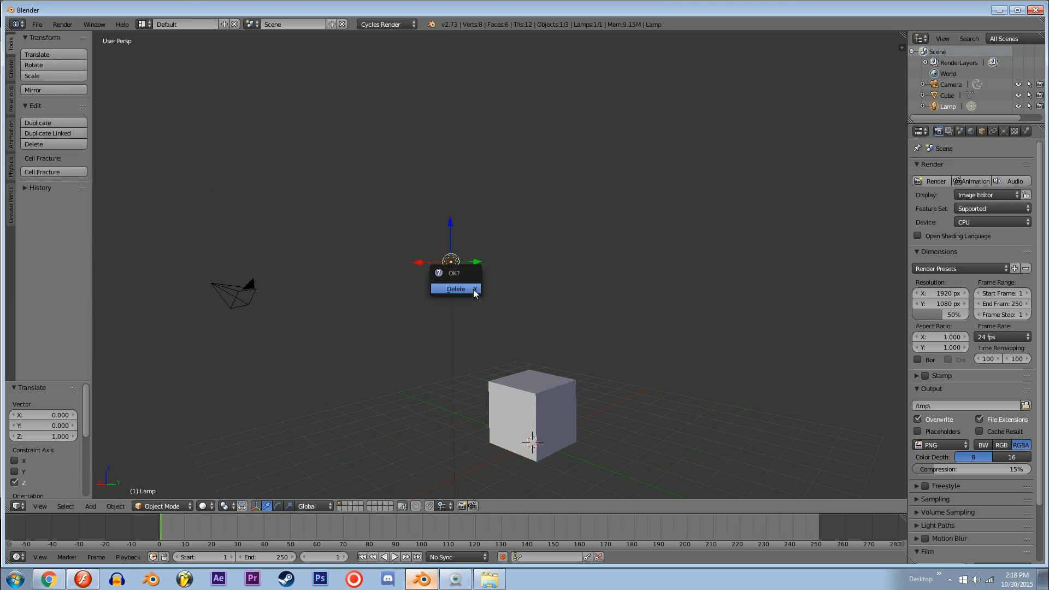
left_click(473, 289)
Step: Select the camera and move it freehand to a new position
middle_click_drag(496, 276, 316, 314)
right_click(206, 328)
key("g")
left_click(290, 312)
Step: Open the cube's mesh for editing with face selection active
middle_click_drag(486, 367, 538, 398)
middle_click_drag(537, 398, 546, 298, "shift")
right_click(476, 331)
scroll(490, 375, "up", 2)
key("KP_Decimal")
scroll(528, 323, "down", 6)
key("Tab")
key("ctrl+Tab")
left_click(546, 310)
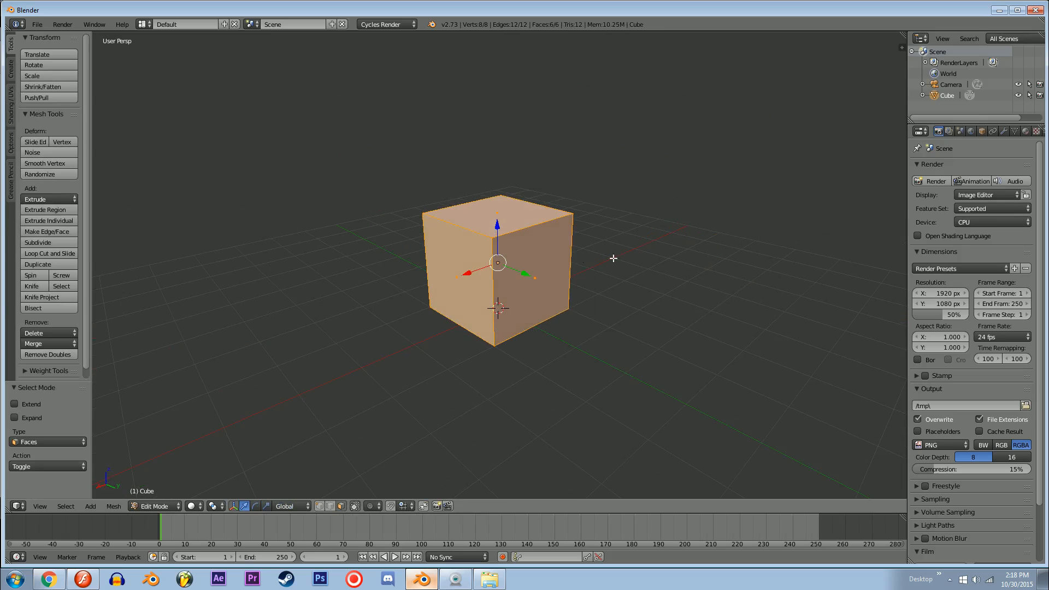
Step: Lengthen the cube by moving one of its end faces about -1.226 along X
middle_click_drag(613, 258, 538, 252)
right_click(531, 251)
right_click(550, 257)
left_click_drag(510, 263, 576, 268)
Step: Raise the top face along Z to make the box taller
right_click(541, 209)
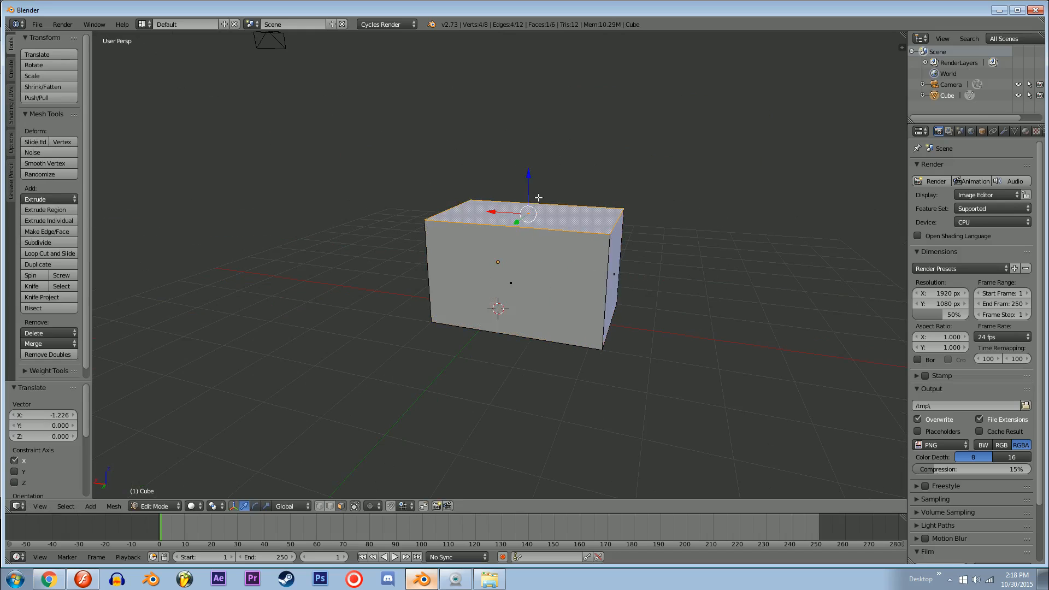
left_click_drag(530, 191, 529, 125)
middle_click_drag(538, 124, 471, 139)
left_click_drag(529, 101, 529, 88)
Step: Widen the whole box by scaling all its faces along Y by about 1.258
right_click(570, 259)
mouse_move(588, 255)
middle_mouse_down()
mouse_move(602, 232)
mouse_move(561, 263)
mouse_move(579, 243)
middle_mouse_up()
key("a")
key("a")
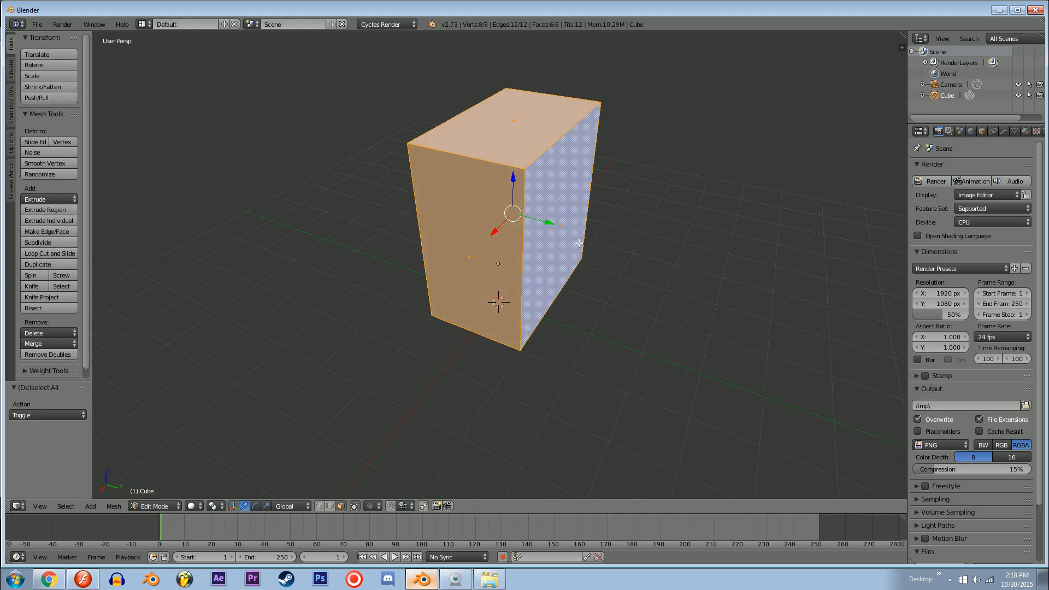
key("y")
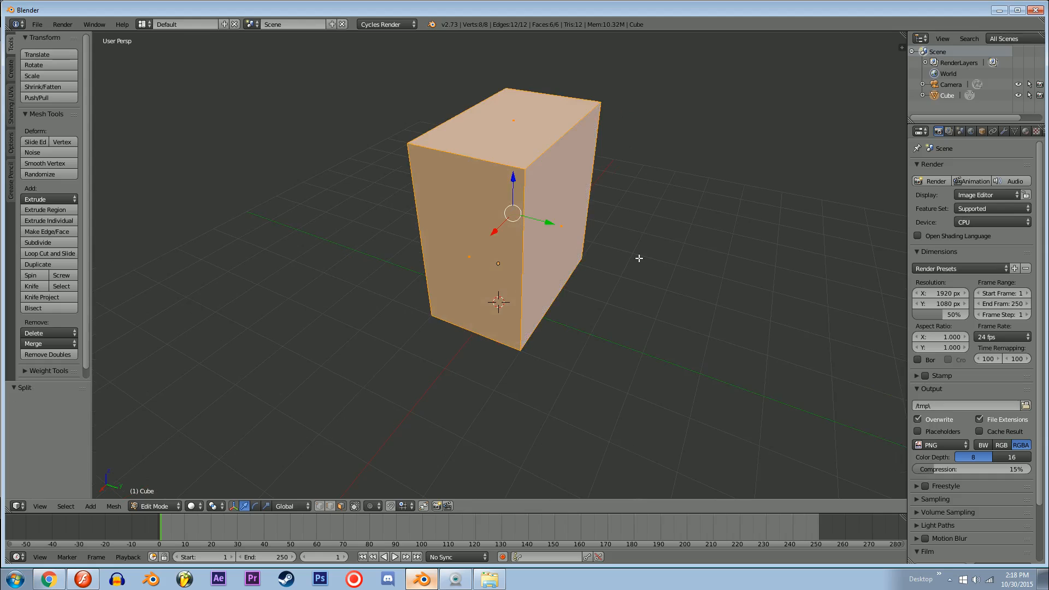
key("s")
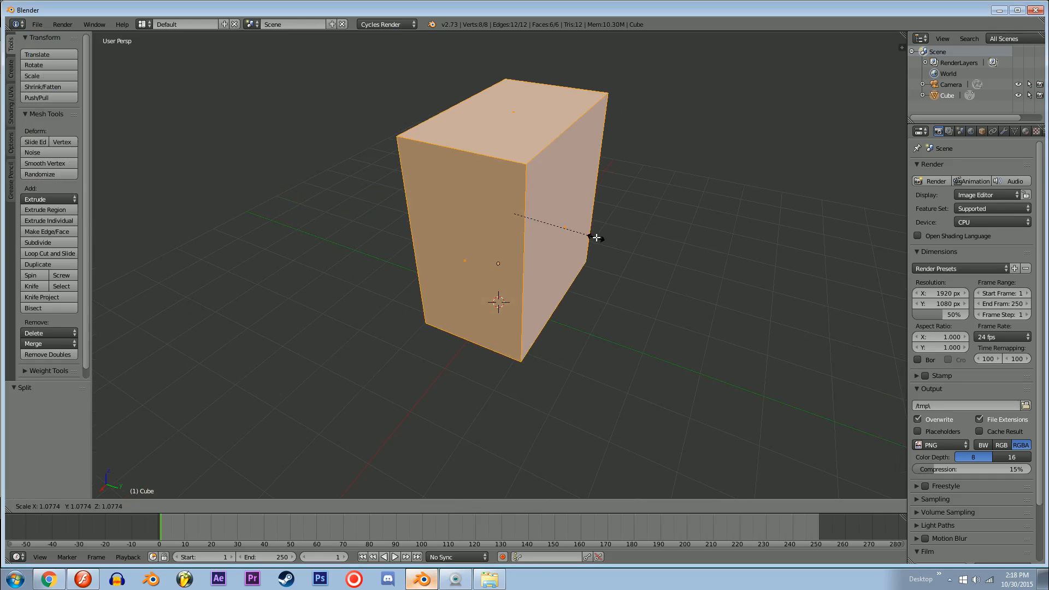
key("y")
left_click(609, 235)
Step: Move the end face of the box about -0.896 along X
middle_click_drag(609, 235, 372, 242)
right_click(569, 260)
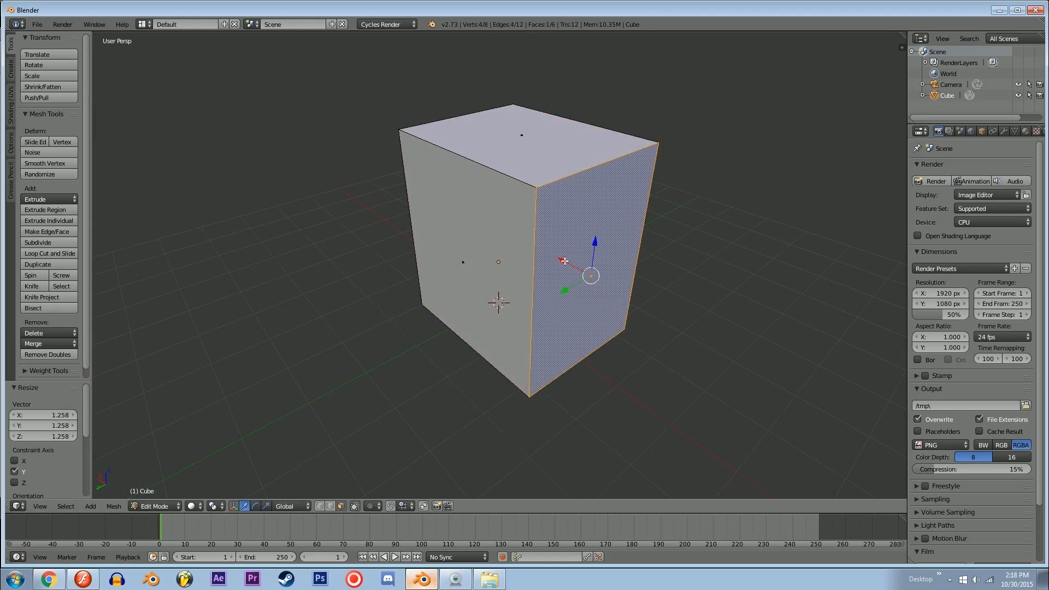
left_click_drag(566, 261, 620, 297)
middle_click_drag(623, 295, 664, 295)
scroll(694, 259, "down", 4)
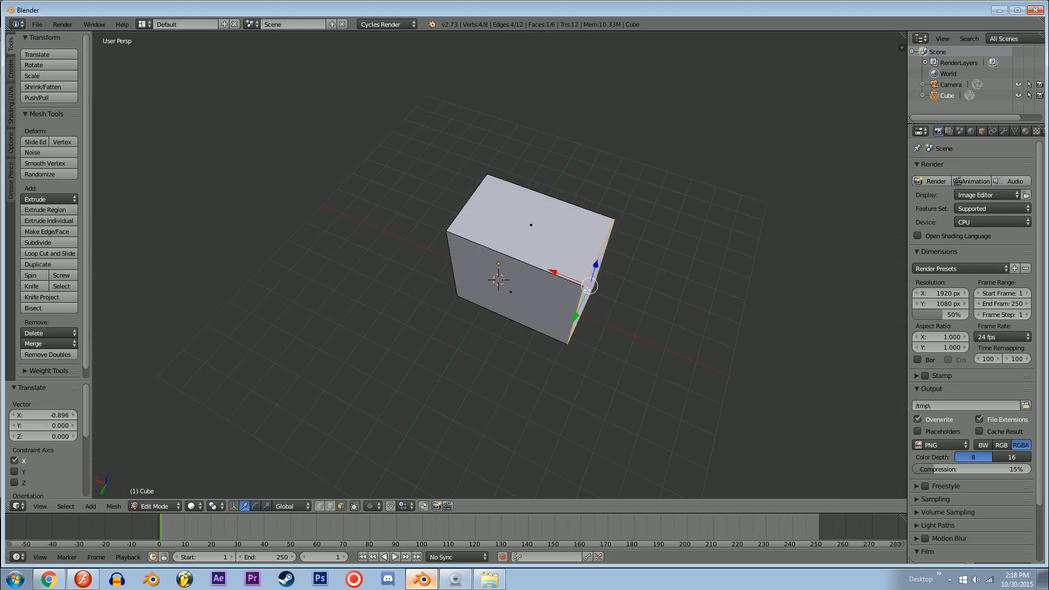
Step: Split the 3D viewport in two and turn the new area into a UV/Image Editor
middle_click_drag(871, 108, 817, 76, "shift")
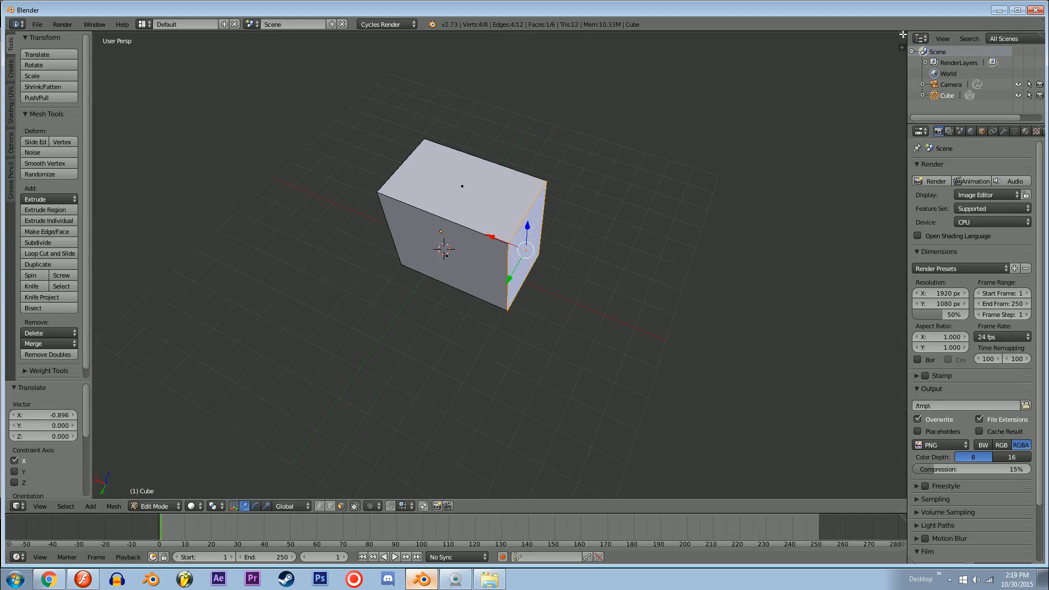
left_click_drag(904, 35, 382, 207)
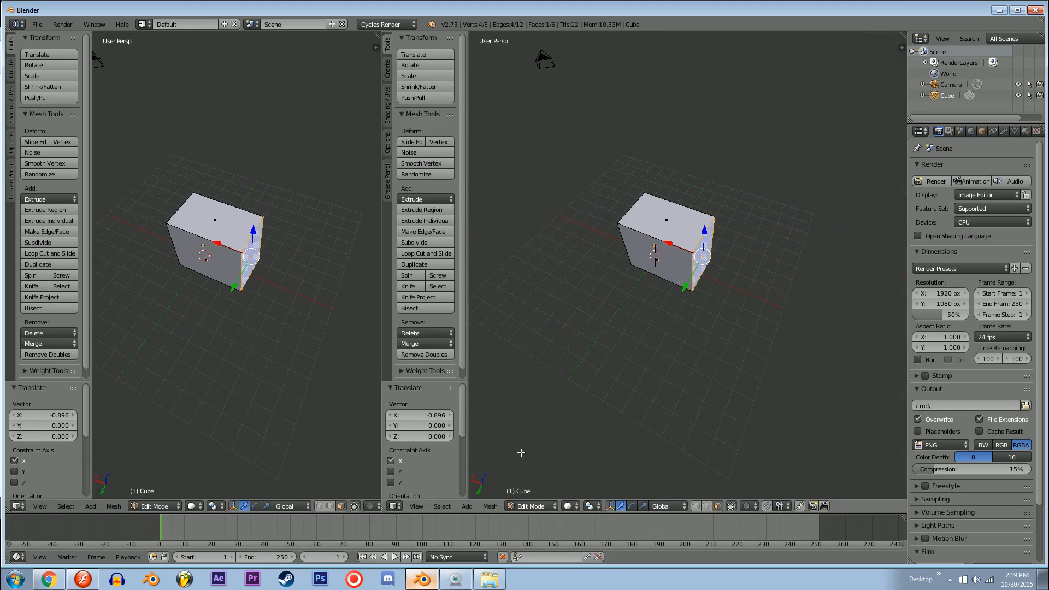
key("t")
left_click(393, 505)
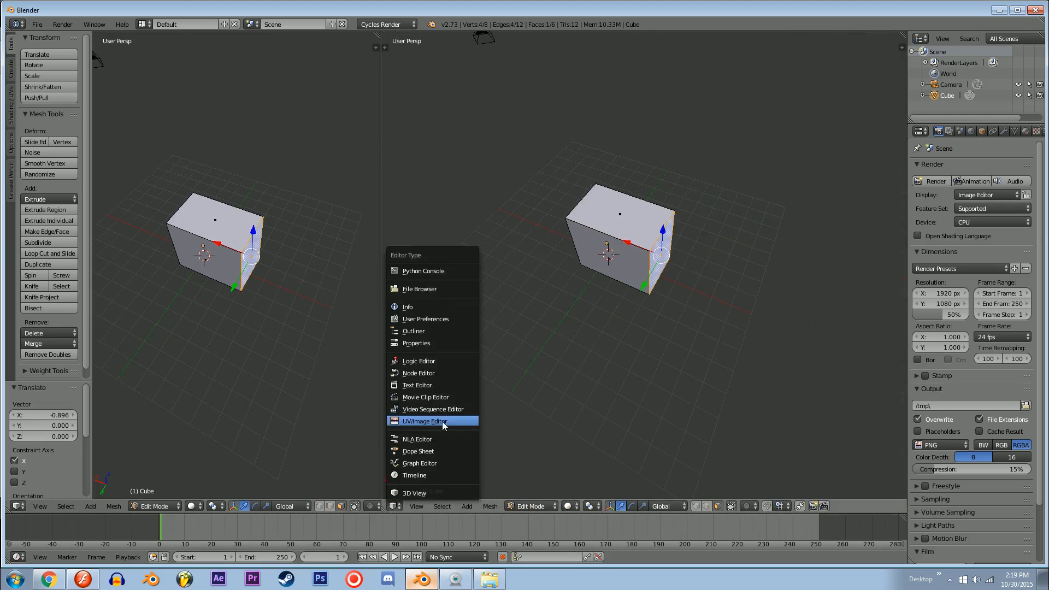
left_click(395, 506)
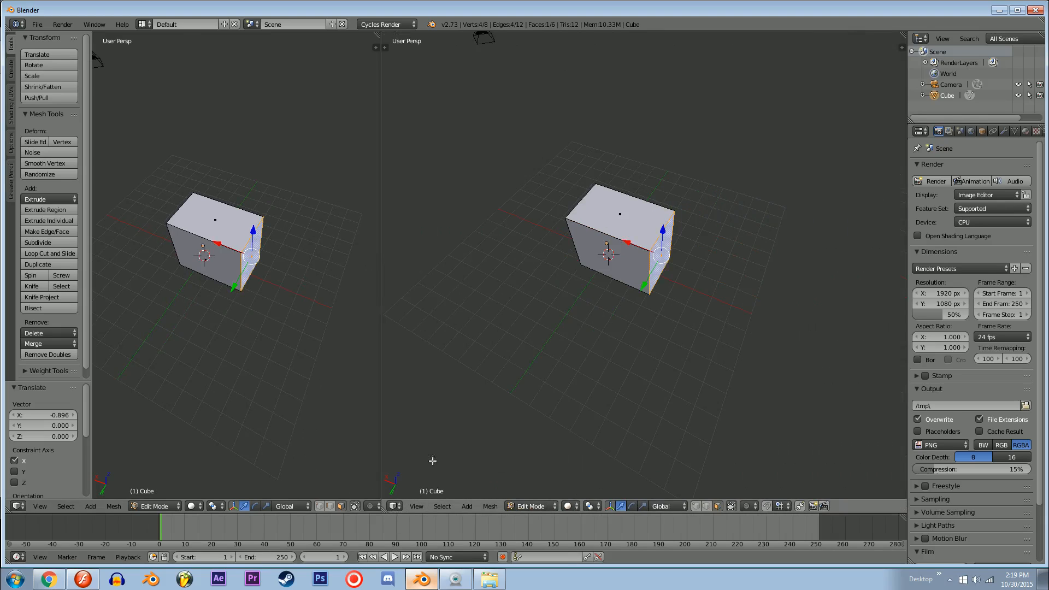
left_click(395, 505)
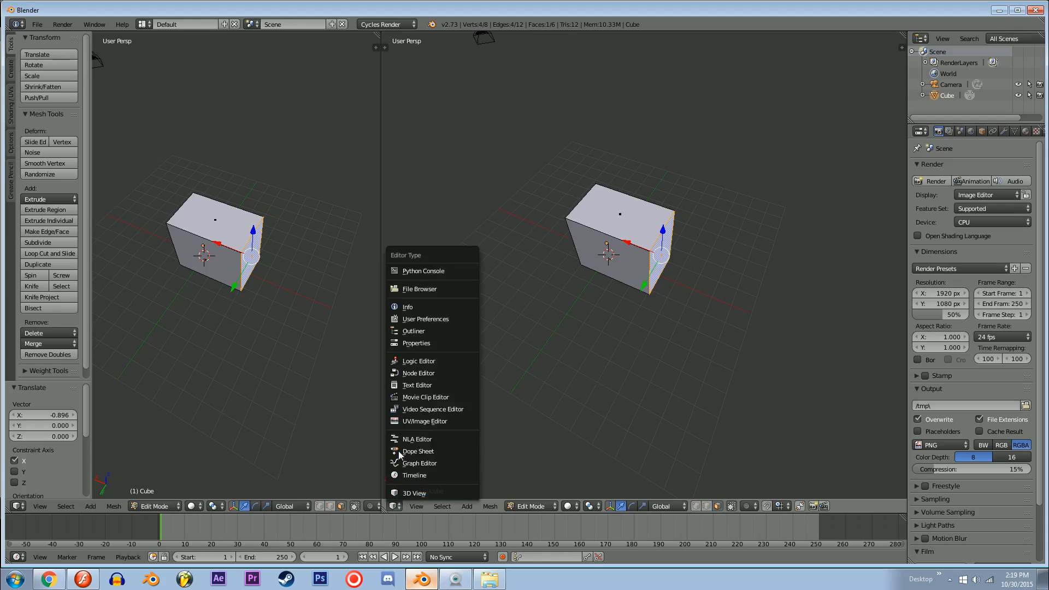
left_click(402, 421)
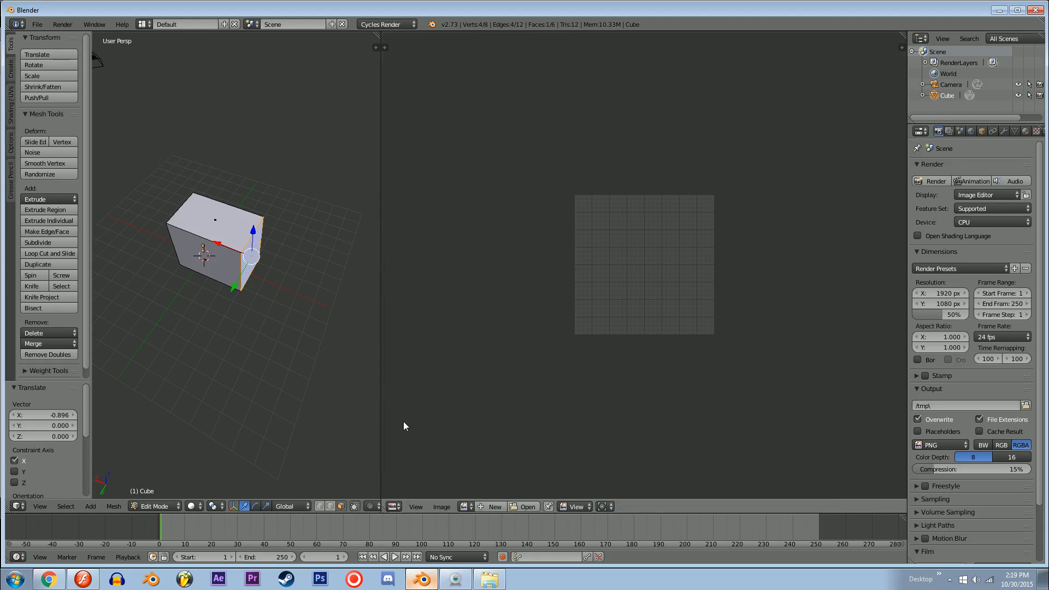
middle_click_drag(556, 353, 561, 327)
scroll(658, 280, "up", 7)
middle_click_drag(659, 295, 643, 366)
scroll(643, 375, "down", 4)
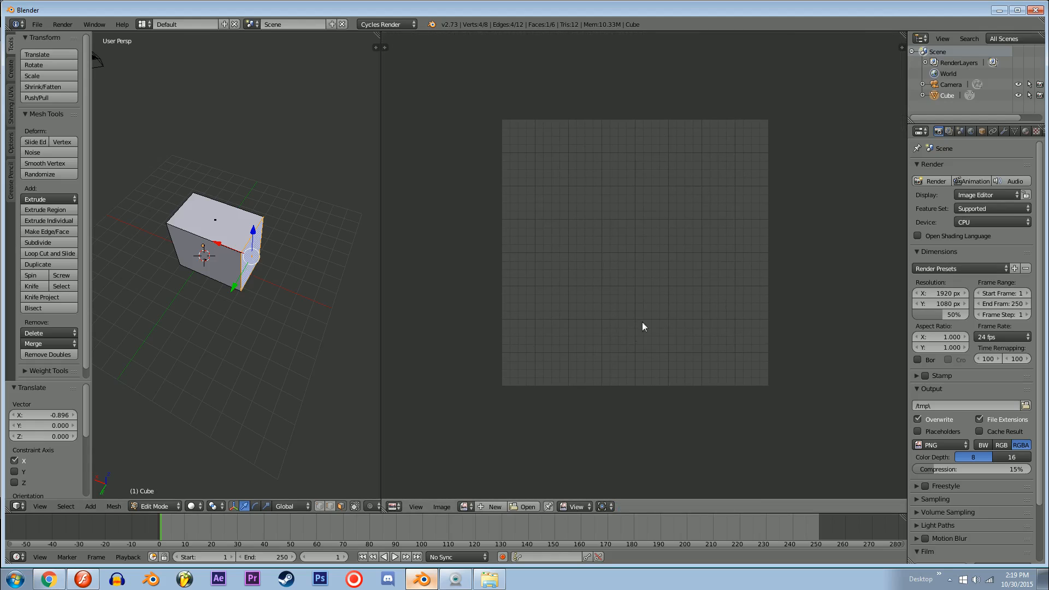
mouse_move(601, 261)
middle_mouse_down()
mouse_move(612, 337)
mouse_move(590, 275)
middle_mouse_up()
scroll(632, 307, "up", 1)
scroll(629, 309, "down", 3)
scroll(628, 308, "up", 4)
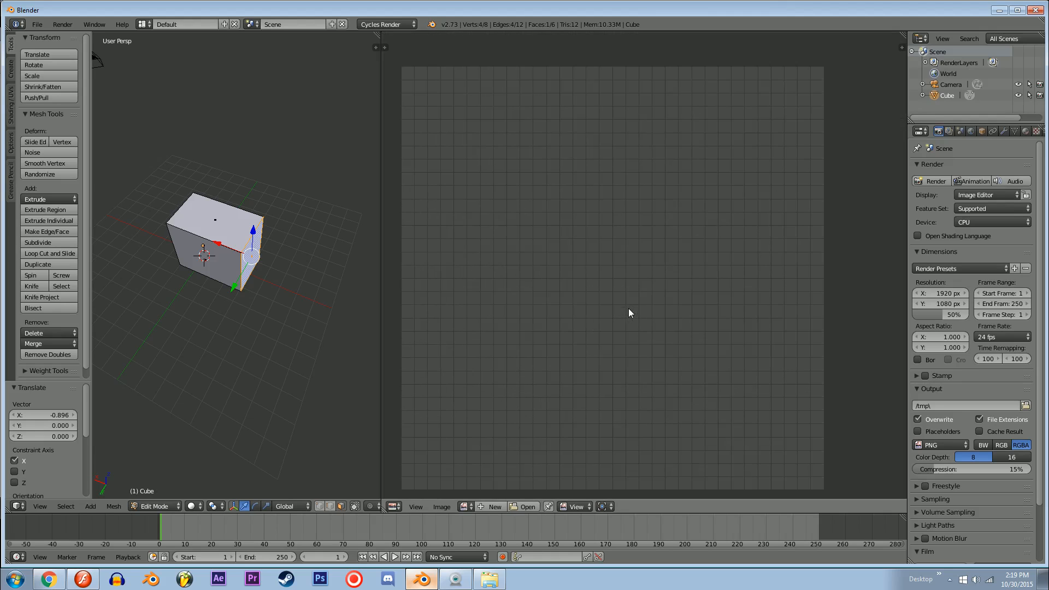
middle_click_drag(556, 312, 591, 299)
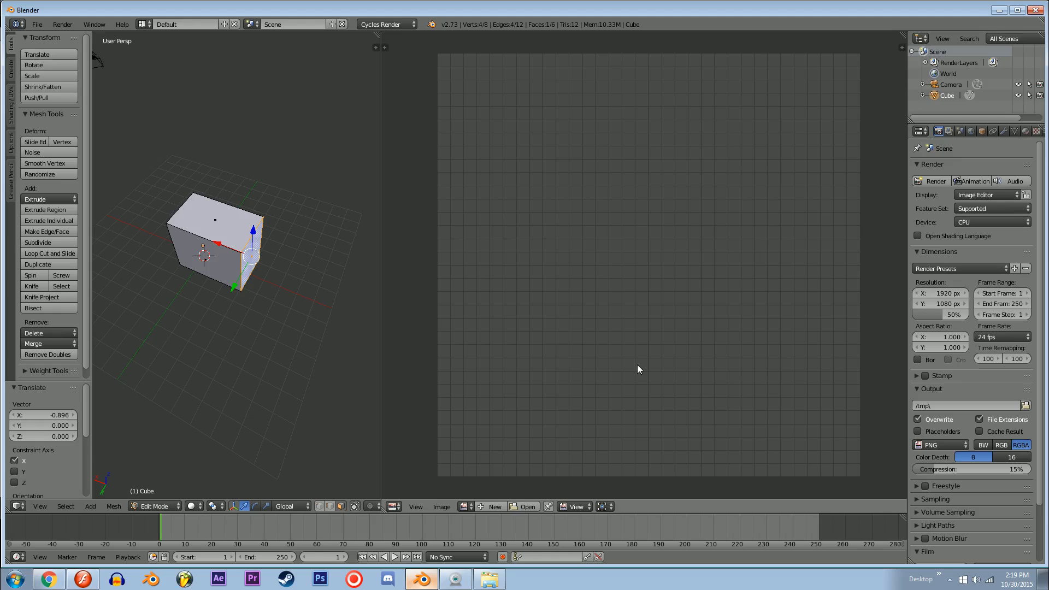
Step: Set the Cycles render device to GPU Compute
mouse_move(242, 265)
middle_mouse_down()
mouse_move(268, 245)
mouse_move(309, 298)
mouse_move(242, 271)
middle_mouse_up()
scroll(310, 299, "up", 3)
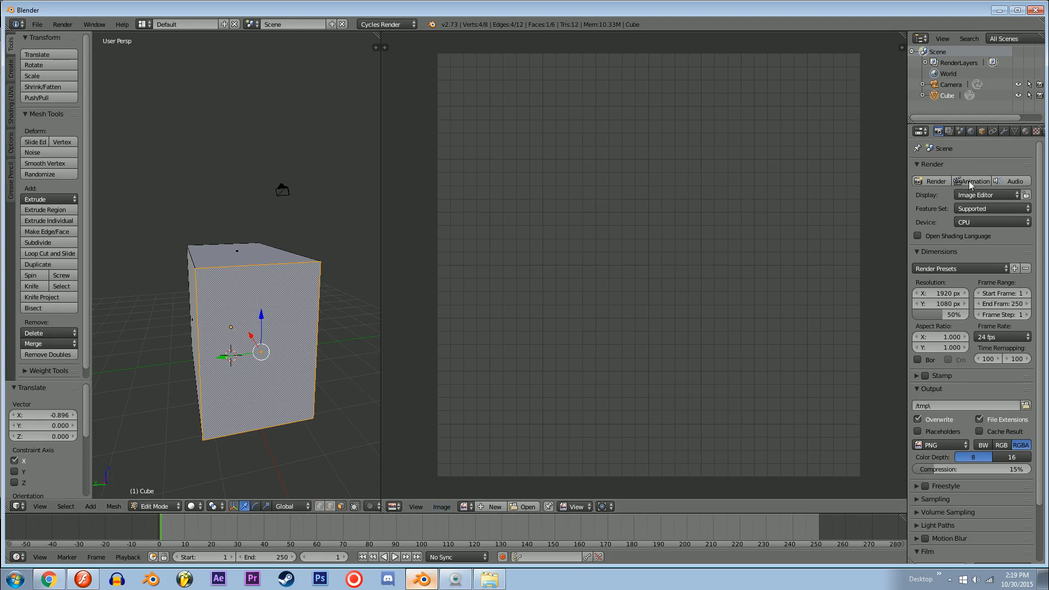
left_click(983, 225)
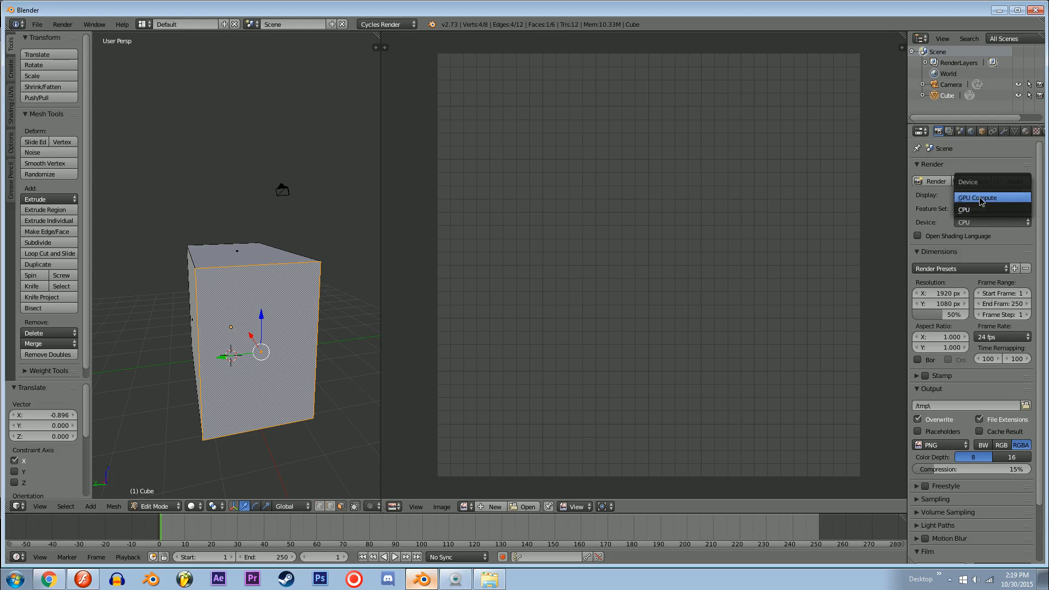
left_click(980, 203)
Step: Select all faces of the box, enable nodes for its material and set the surface shader to Emission
mouse_move(995, 131)
middle_mouse_down()
mouse_move(980, 143)
mouse_move(1005, 131)
mouse_move(993, 134)
middle_mouse_up()
left_click(990, 134)
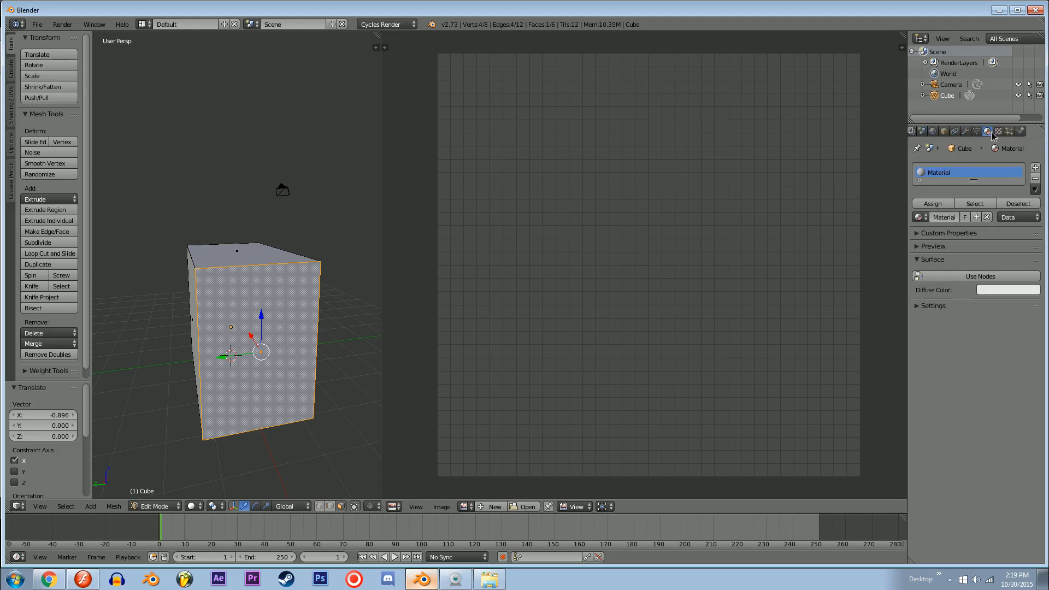
key("a")
key("a")
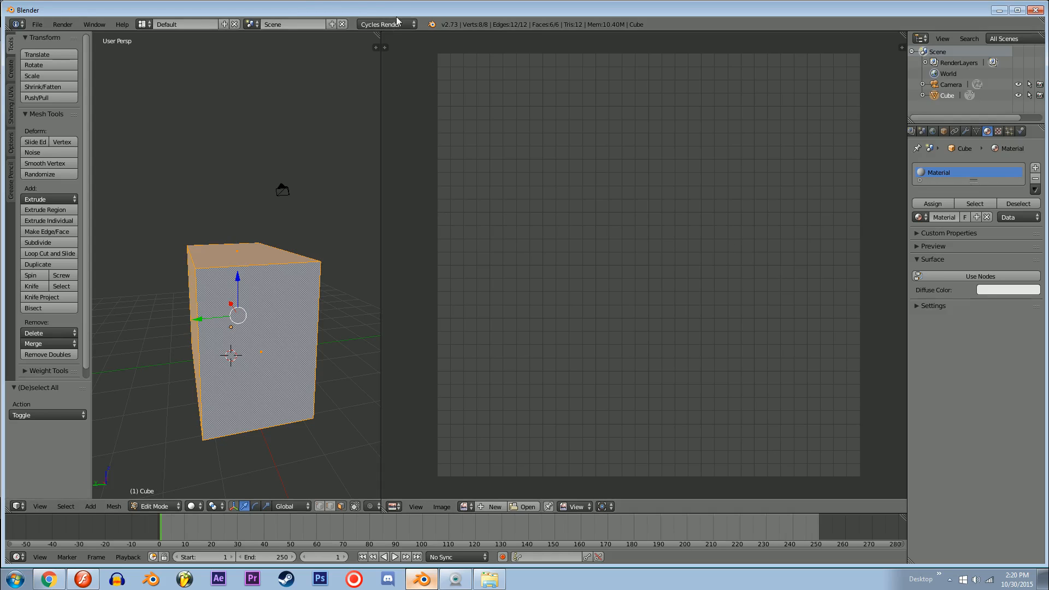
left_click(949, 278)
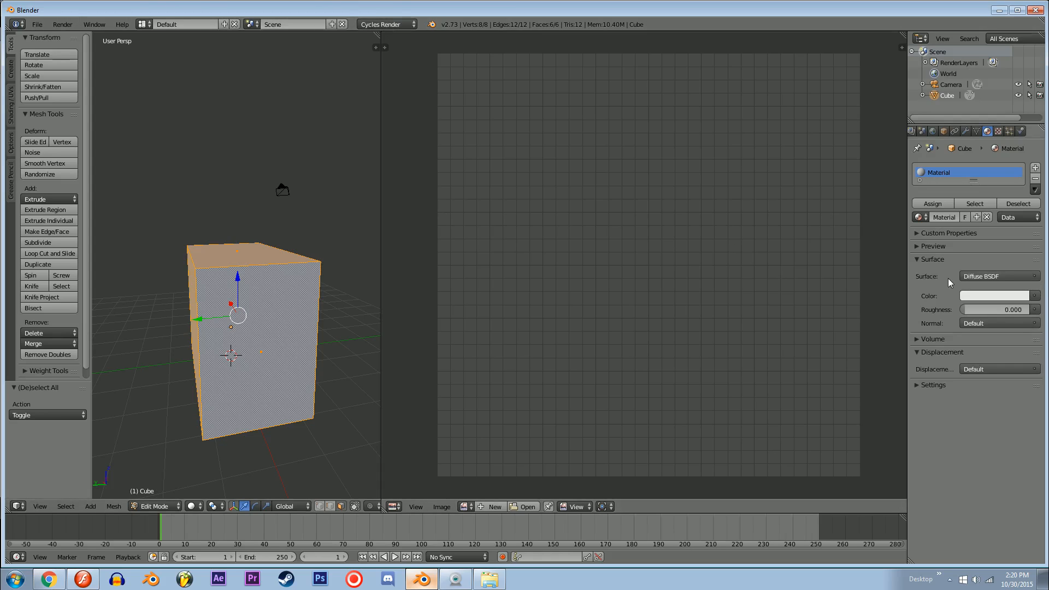
left_click(975, 276)
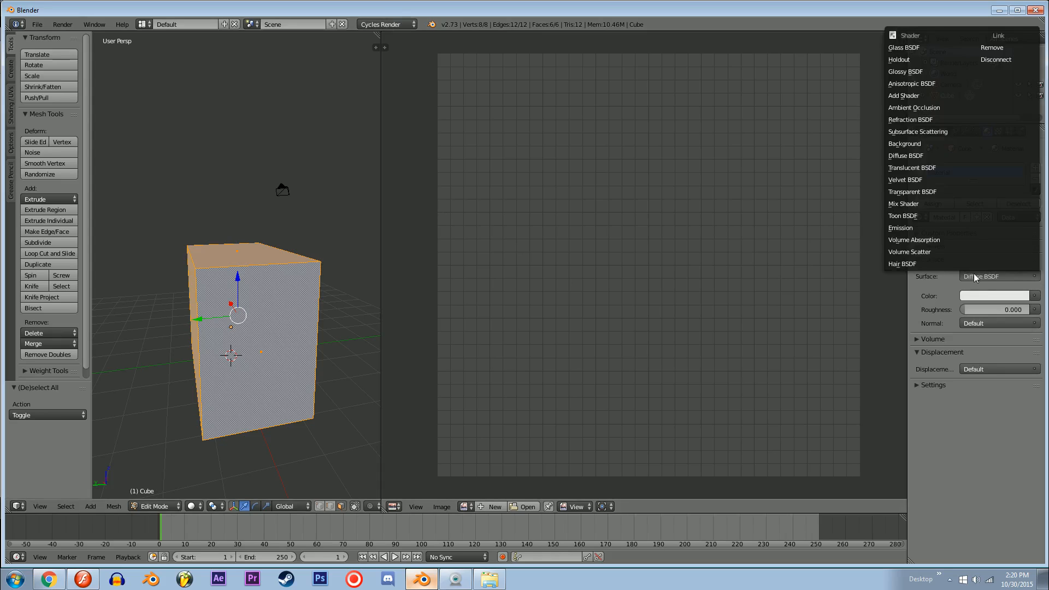
left_click(900, 230)
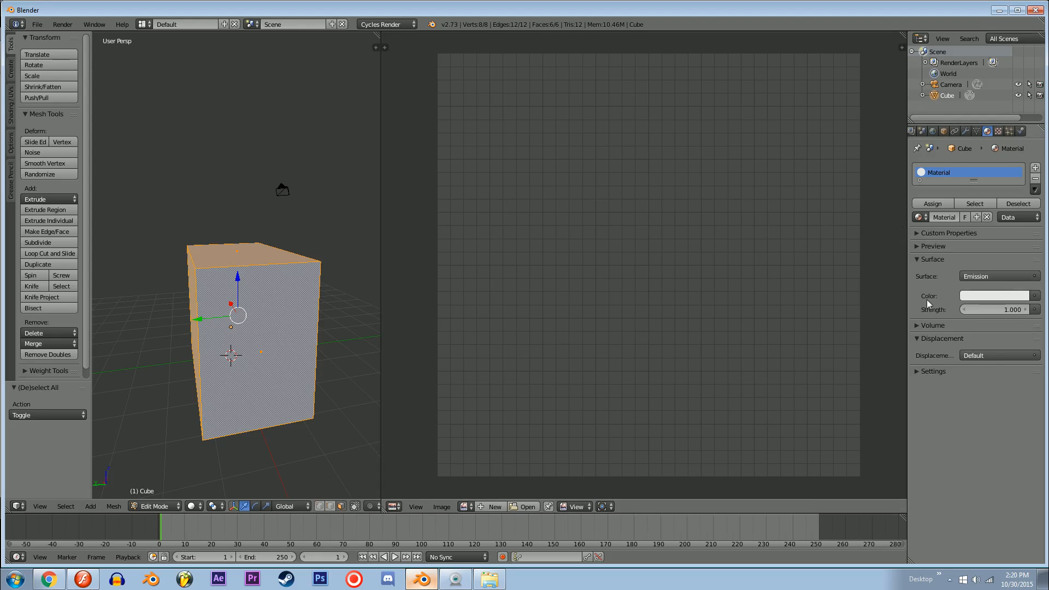
Step: Set the Emission colour input of the box material to an Image Texture
left_click(1033, 296)
left_click(1035, 297)
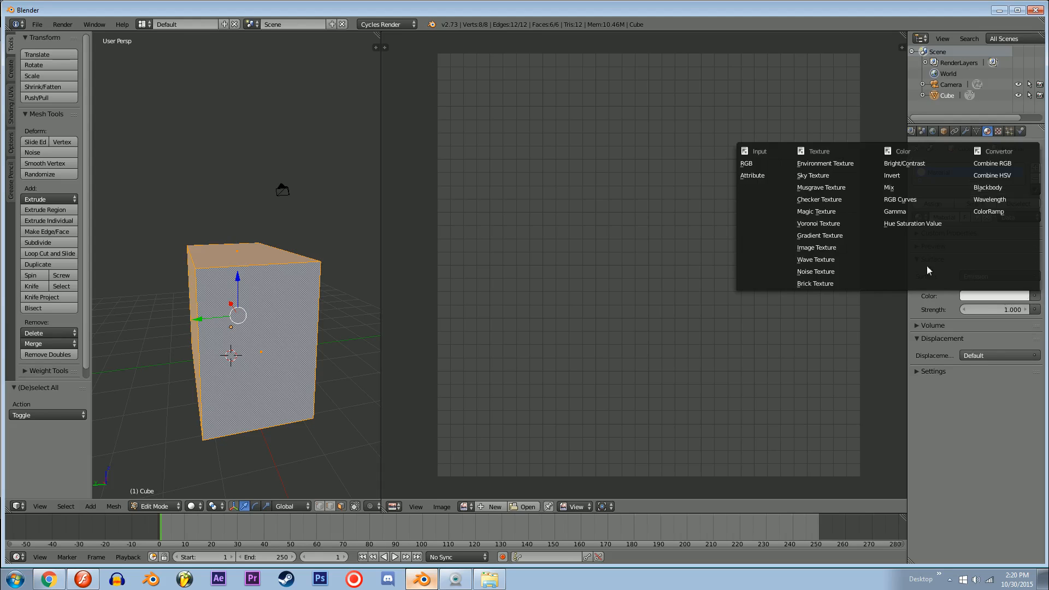
left_click(822, 249)
Step: Load BUILDING SHMILDING.png from the Pictures folder as the material's image texture
left_click(1016, 310)
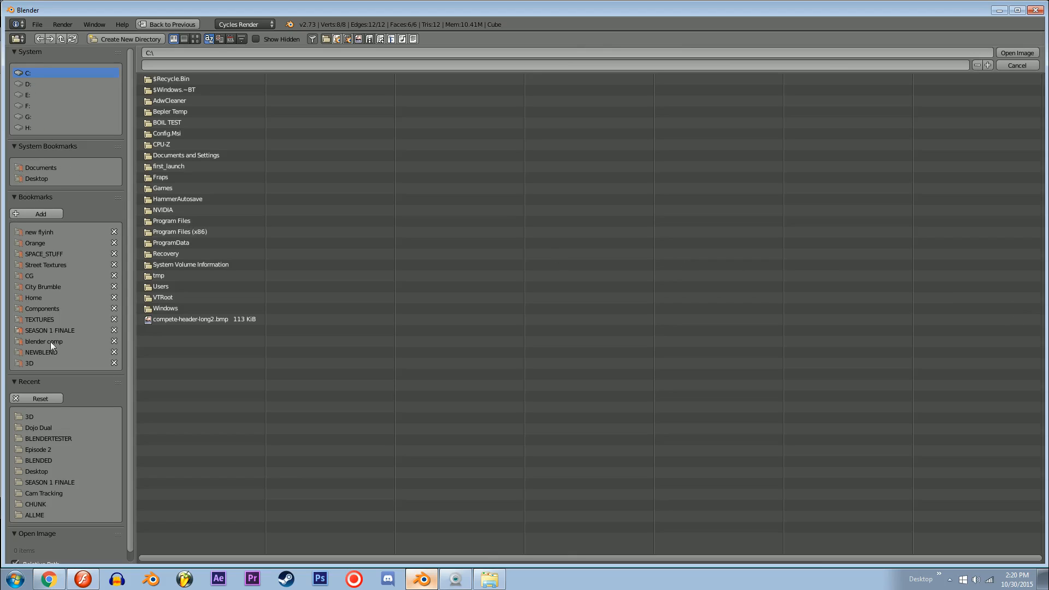
left_click(37, 362)
left_click(155, 75)
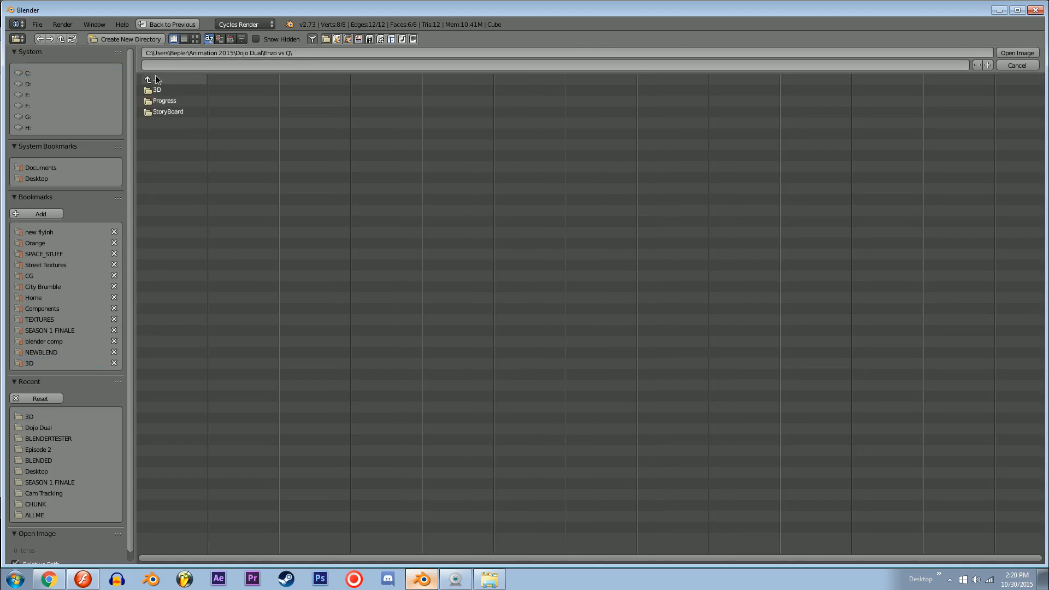
double_click(154, 77)
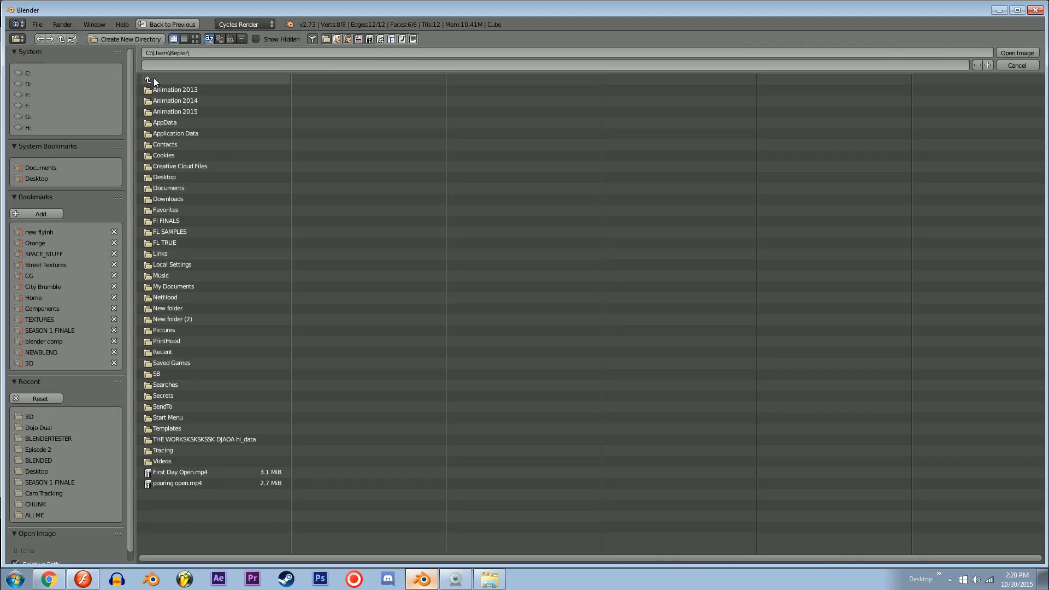
left_click(163, 331)
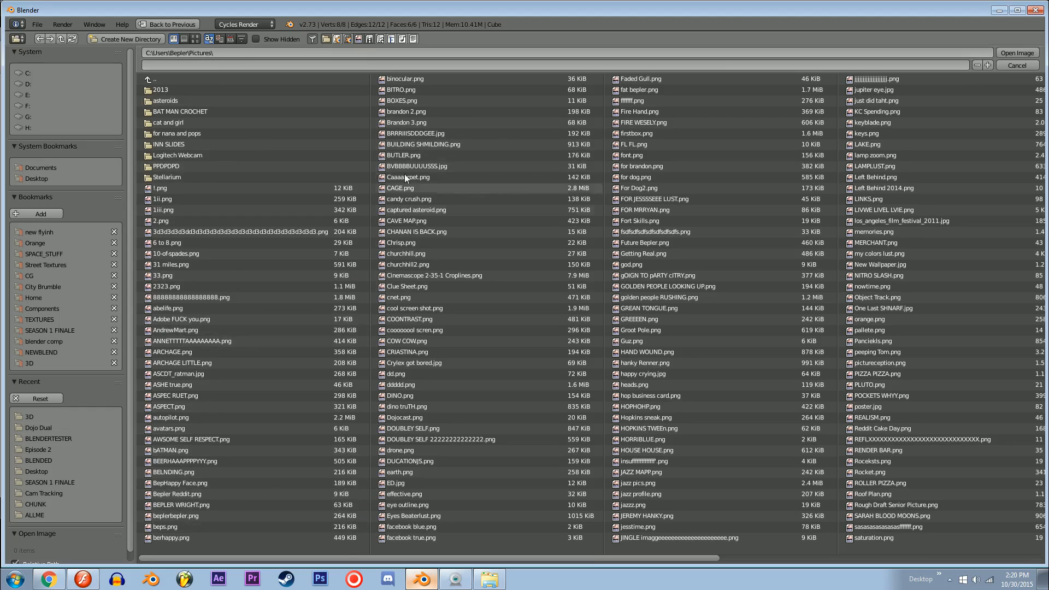
left_click(422, 145)
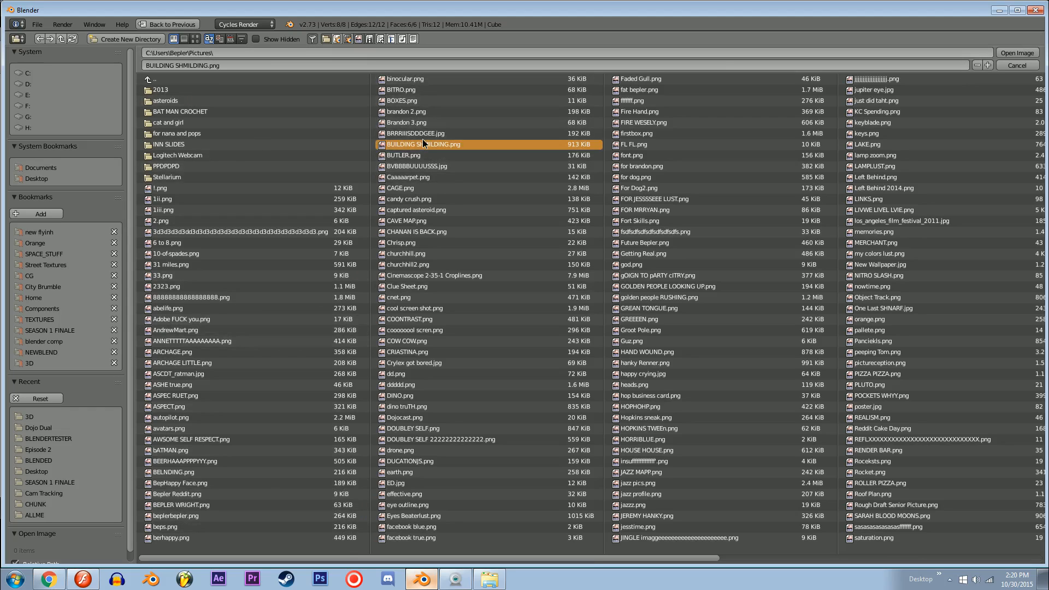
double_click(423, 144)
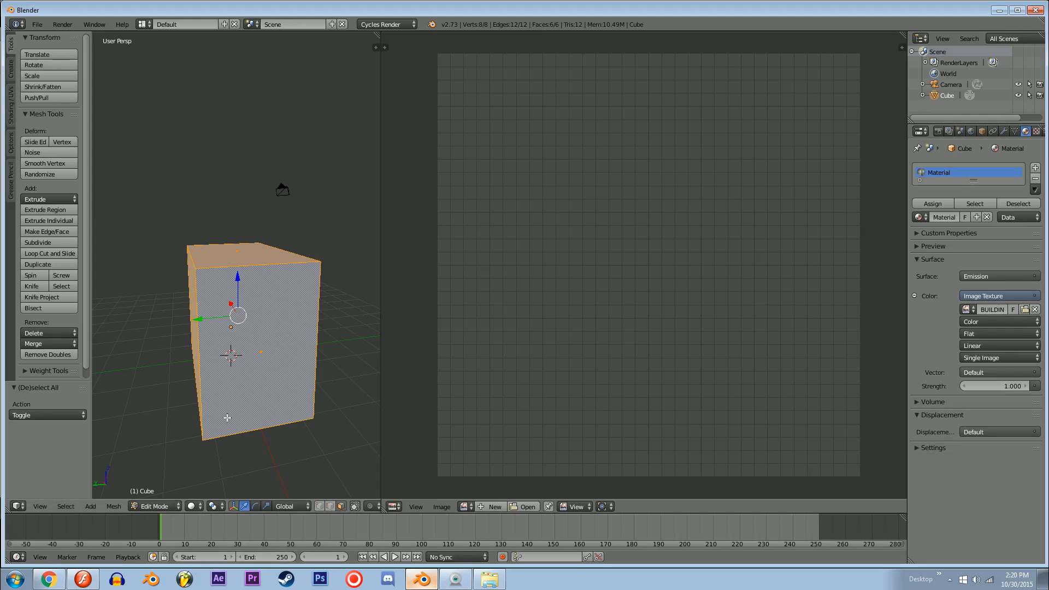
Step: Switch the 3D viewport shading to Material and inspect the box from several sides
left_click(192, 506)
left_click(194, 507)
left_click(206, 446)
mouse_move(205, 446)
middle_mouse_down()
mouse_move(181, 383)
mouse_move(131, 325)
mouse_move(174, 299)
middle_mouse_up()
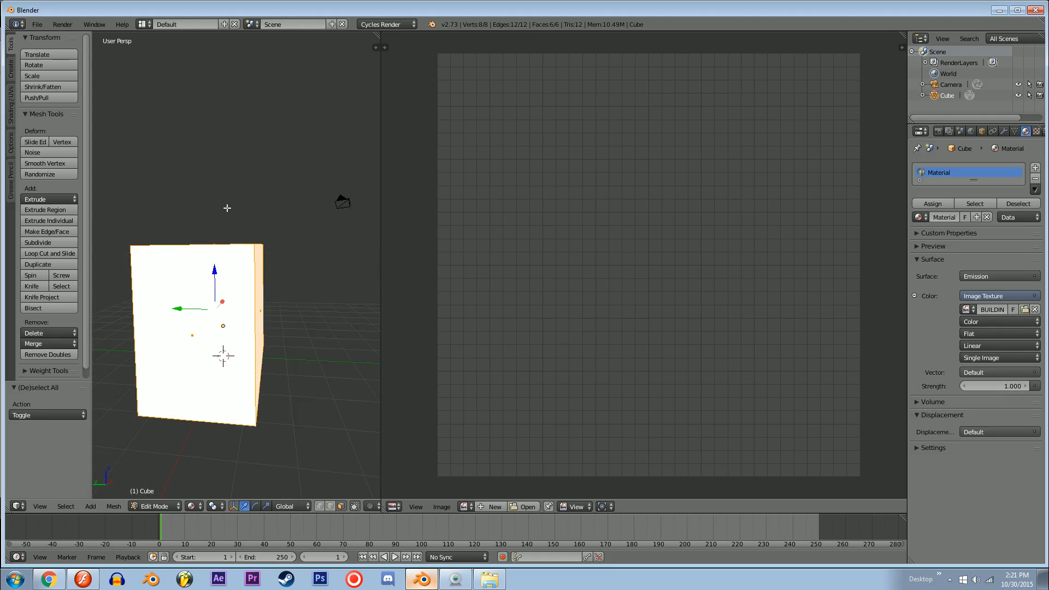
middle_click_drag(225, 348, 273, 323)
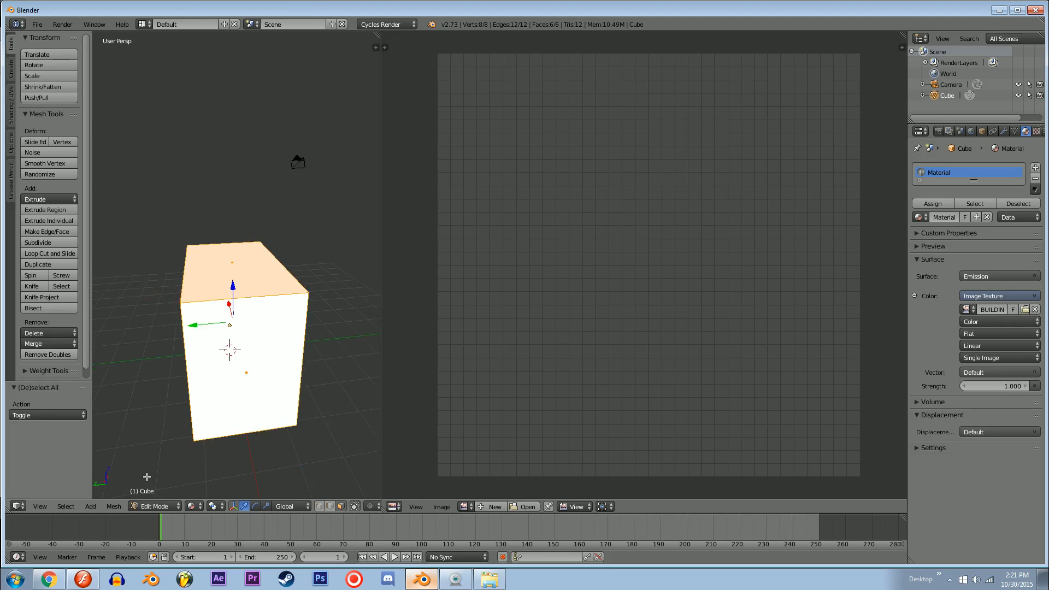
middle_click_drag(189, 431, 146, 433)
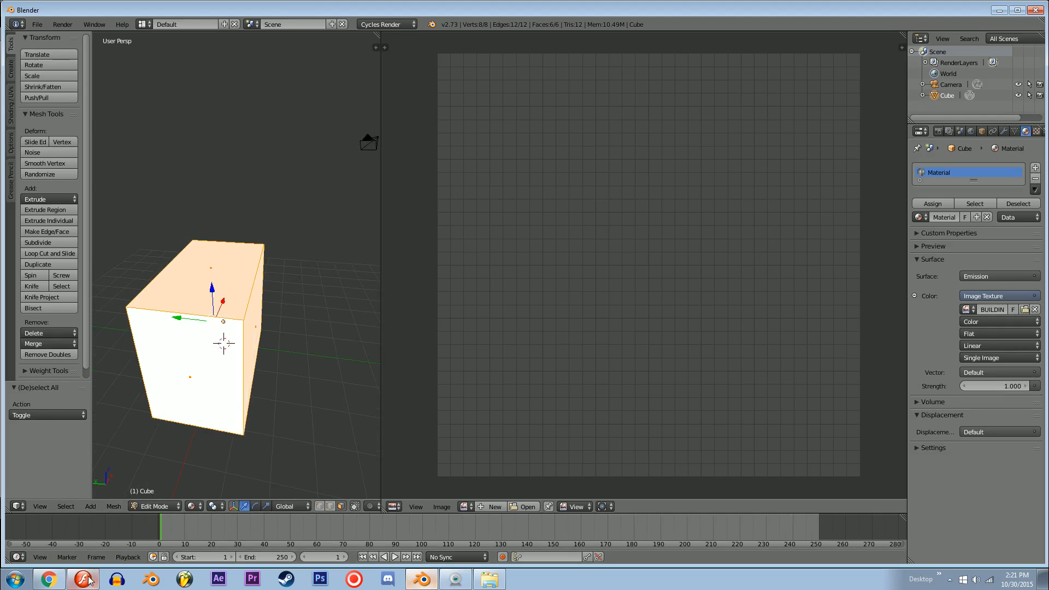
Step: Switch to edge selection, select the long top edge on the box's -Y side and display the mesh as wireframe
middle_click_drag(264, 290, 202, 311)
middle_click_drag(202, 312, 270, 275, "shift")
middle_click_drag(283, 331, 268, 357)
key("KP_Decimal")
middle_click_drag(273, 183, 258, 276)
key("ctrl+Tab")
left_click(232, 265)
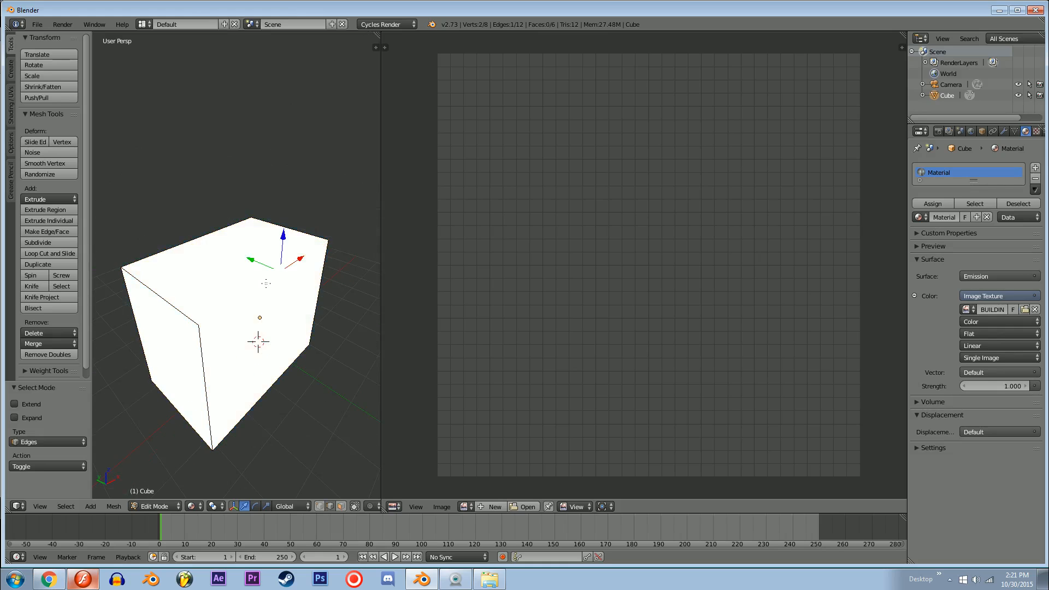
mouse_move(218, 278)
middle_mouse_down()
mouse_move(188, 218)
mouse_move(215, 236)
mouse_move(209, 293)
middle_mouse_up()
key("z")
middle_click_drag(270, 302, 296, 273)
key("ctrl+Tab")
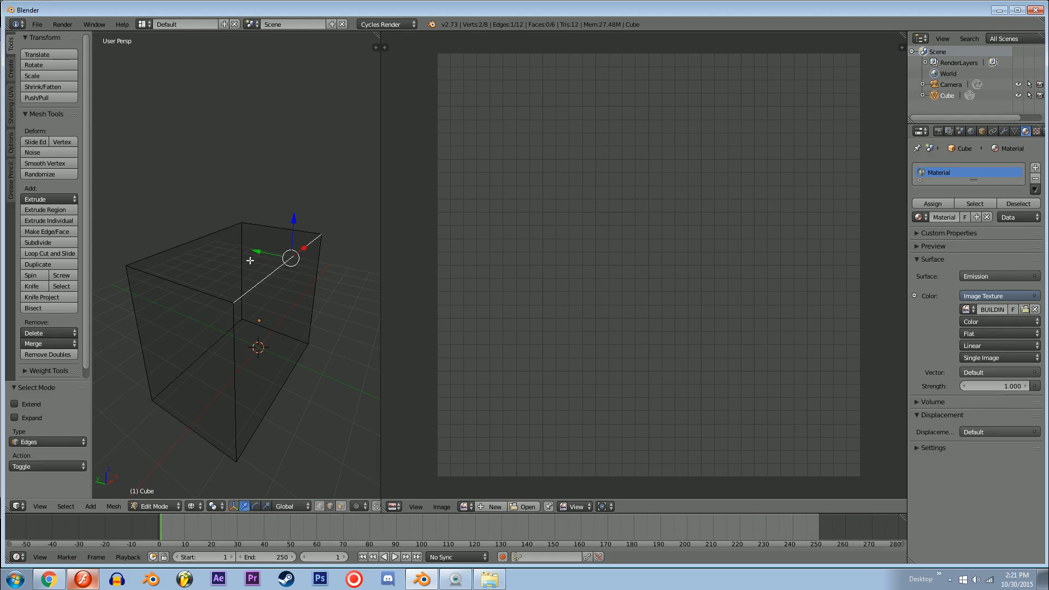
Step: Mark the selected long top edge as a UV seam
key("t")
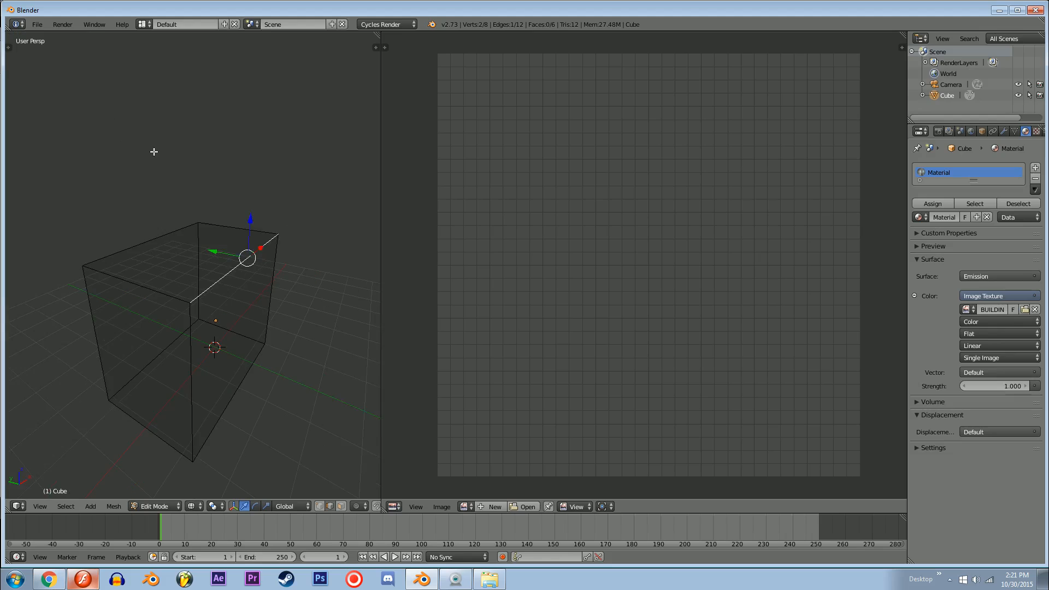
key("t")
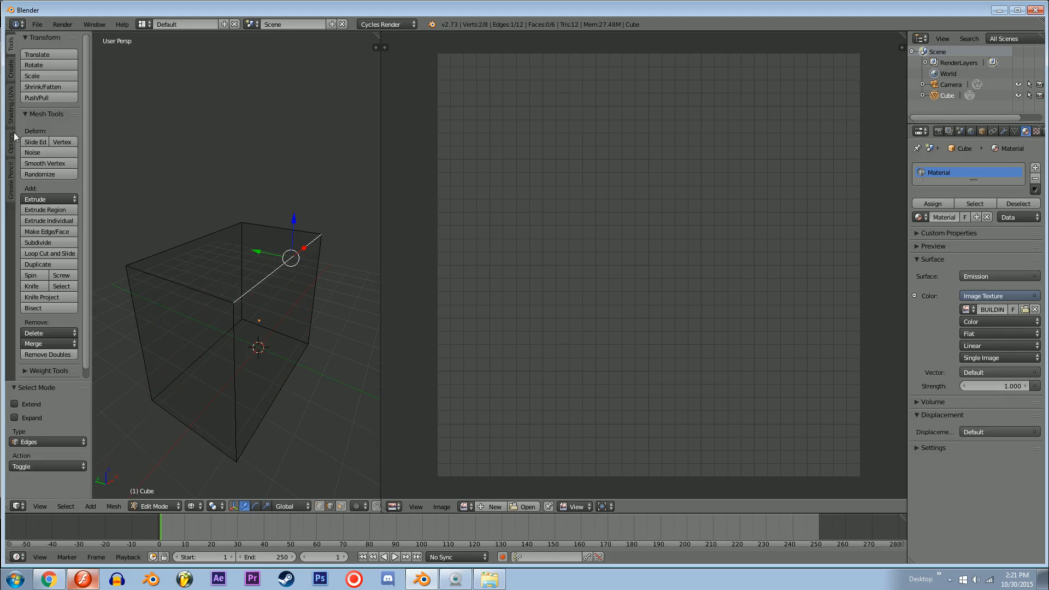
left_click(12, 112)
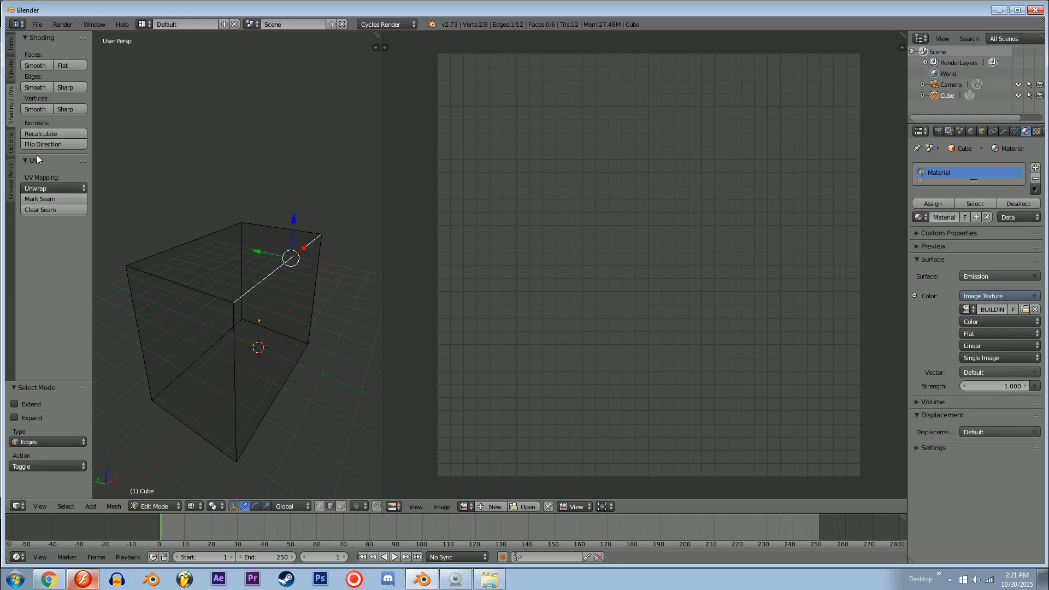
left_click(48, 198)
middle_click_drag(164, 245, 249, 279)
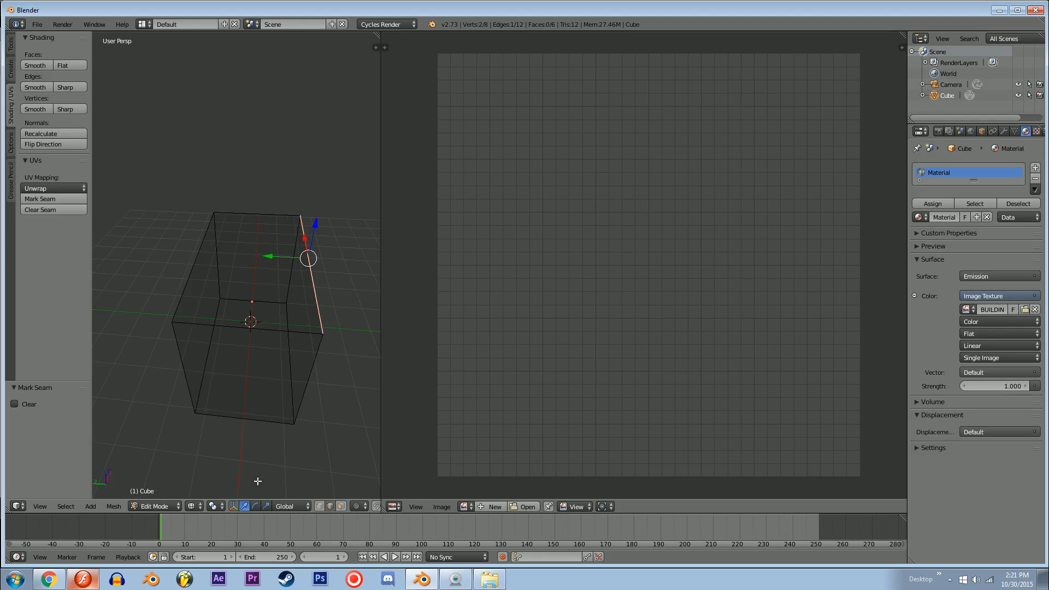
Step: Check the building template in Flash and extend Blender's edge selection to the +X end's top edge and the opposite long top edge
left_click(85, 579)
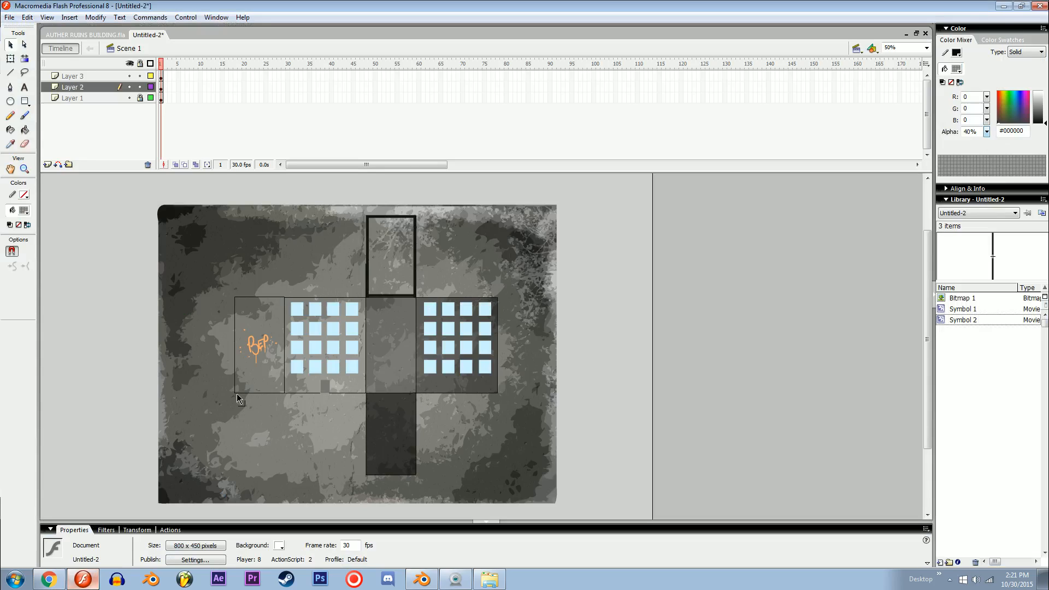
left_click(418, 580)
middle_click_drag(306, 267, 224, 259)
right_click(311, 245, "shift")
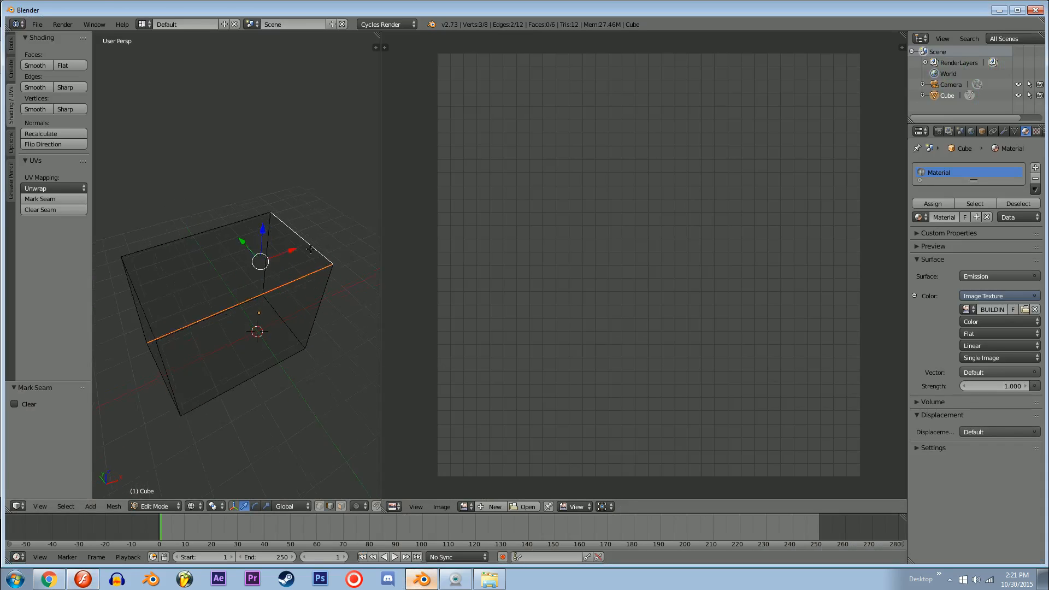
middle_click_drag(310, 249, 332, 233)
right_click(246, 227, "shift")
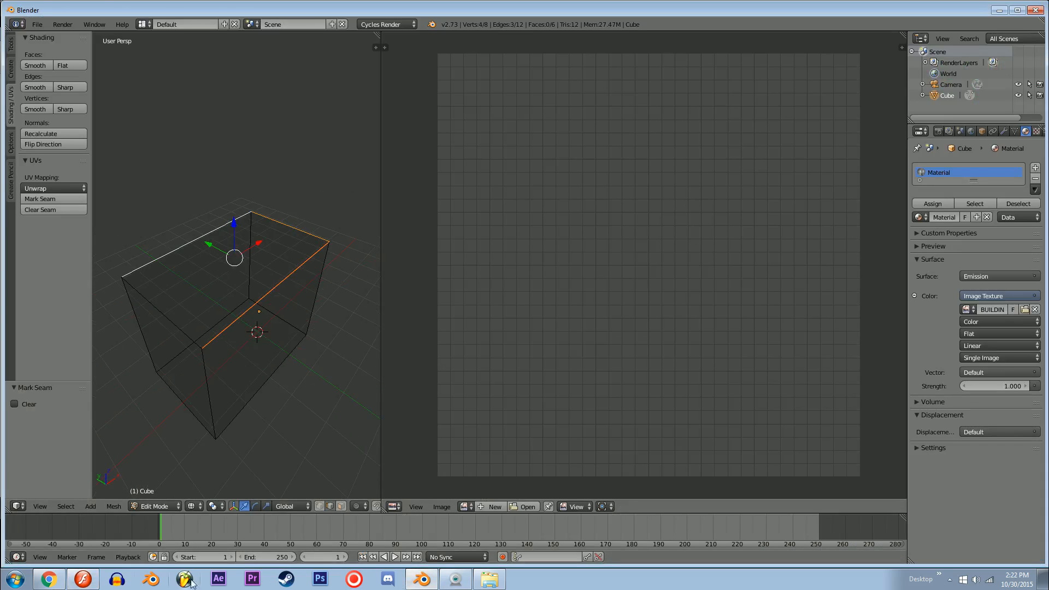
Step: Recheck the template in Flash, mark the three selected top edges in Blender as seams and clear the selection
left_click(83, 579)
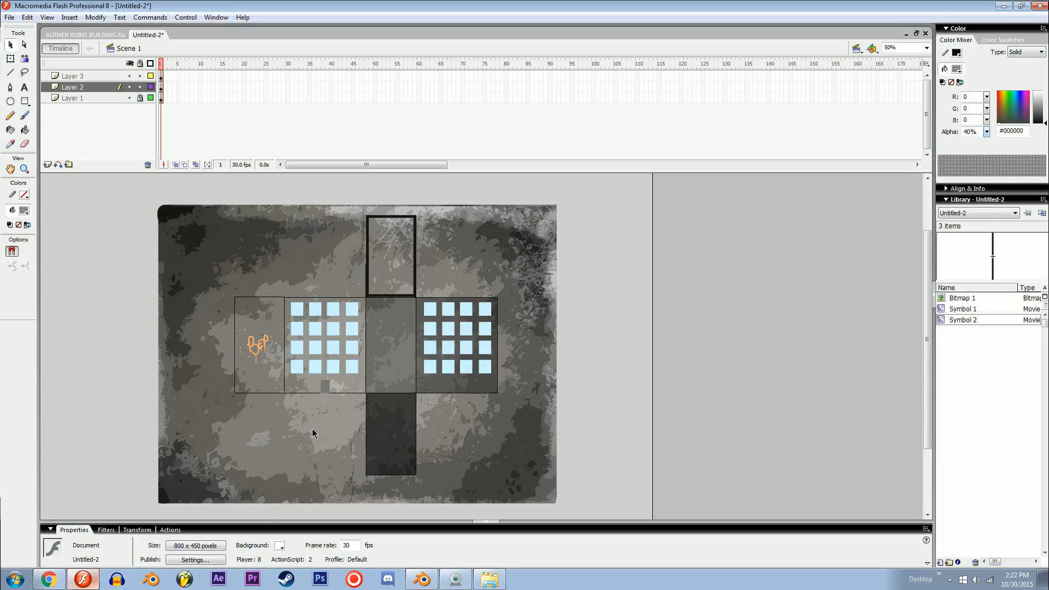
left_click(87, 579)
middle_click_drag(249, 283, 292, 250)
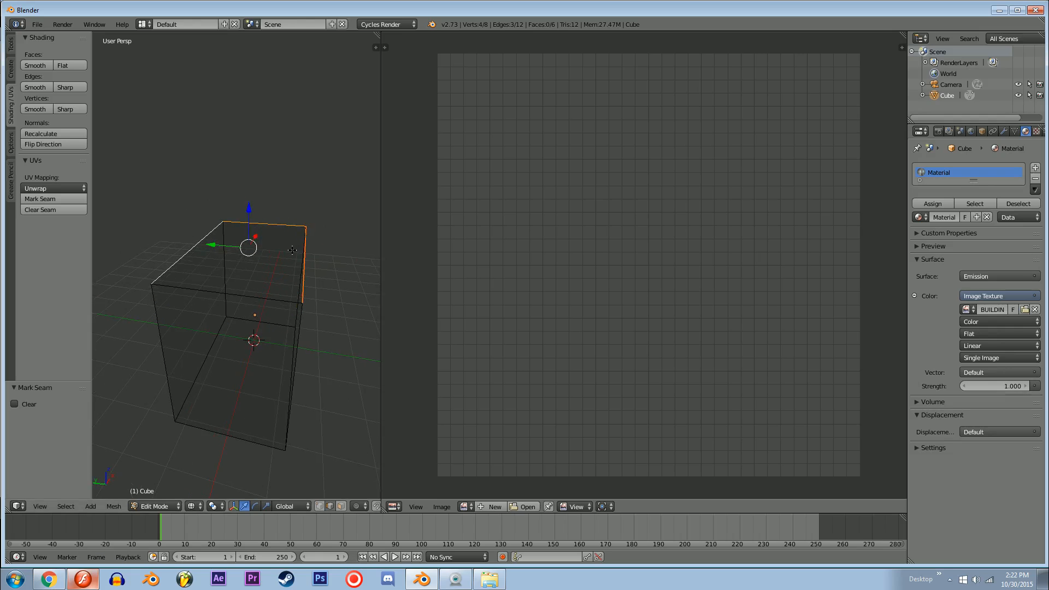
middle_click_drag(163, 240, 233, 361)
key("a")
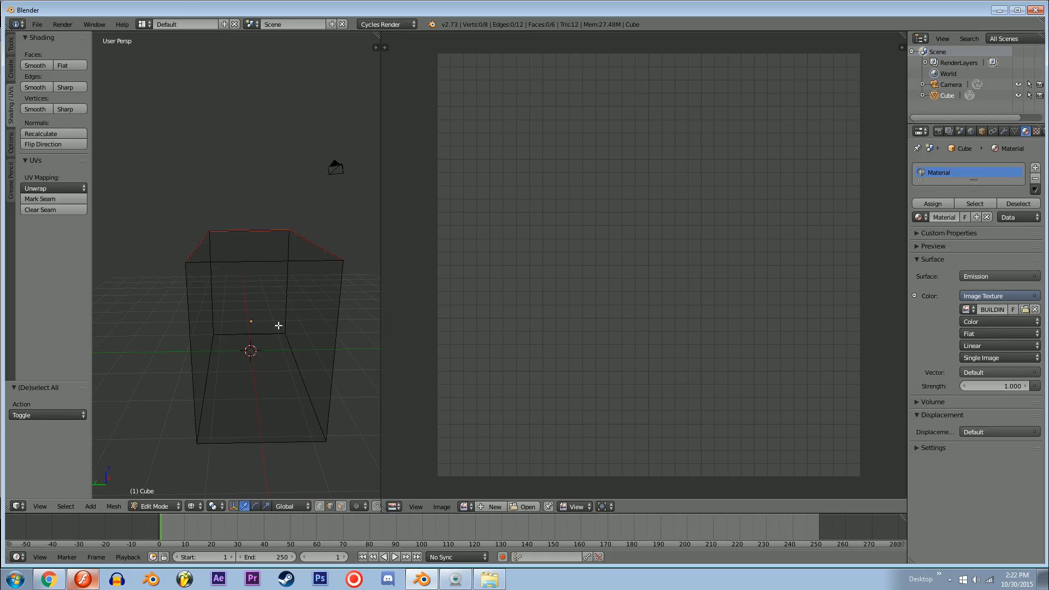
Step: Consult the Flash template and, in Blender, mark the vertical edge at the +X, -Y corner and the adjoining long bottom edge as seams
left_click(83, 578)
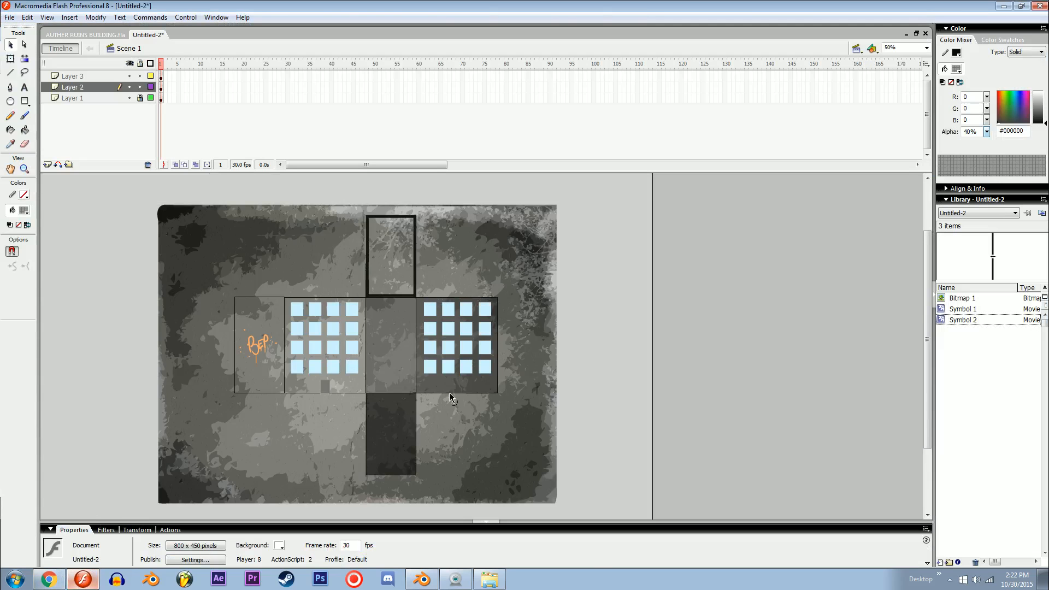
left_click(49, 579)
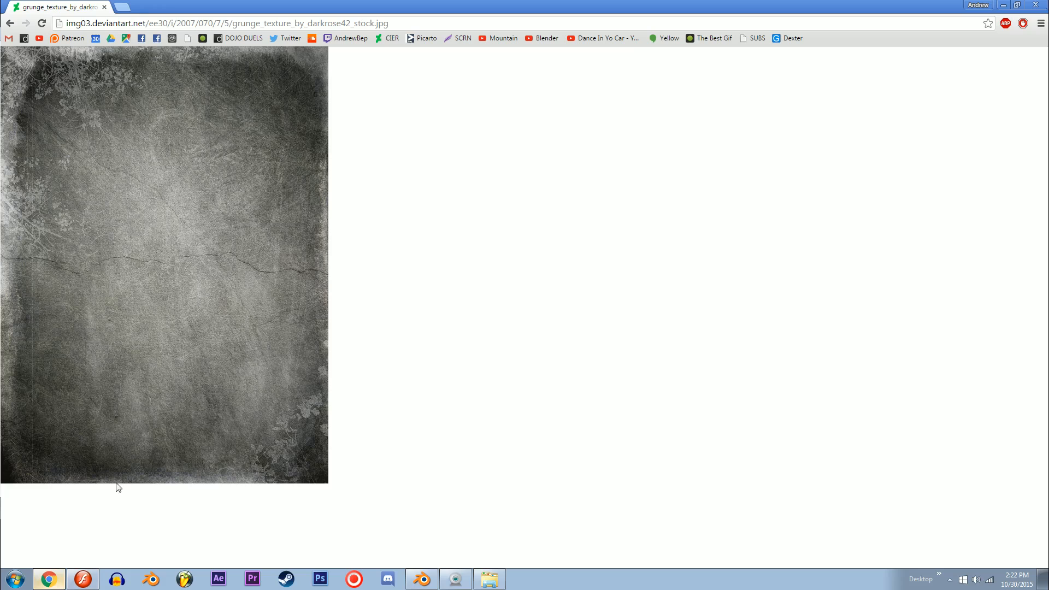
left_click(422, 578)
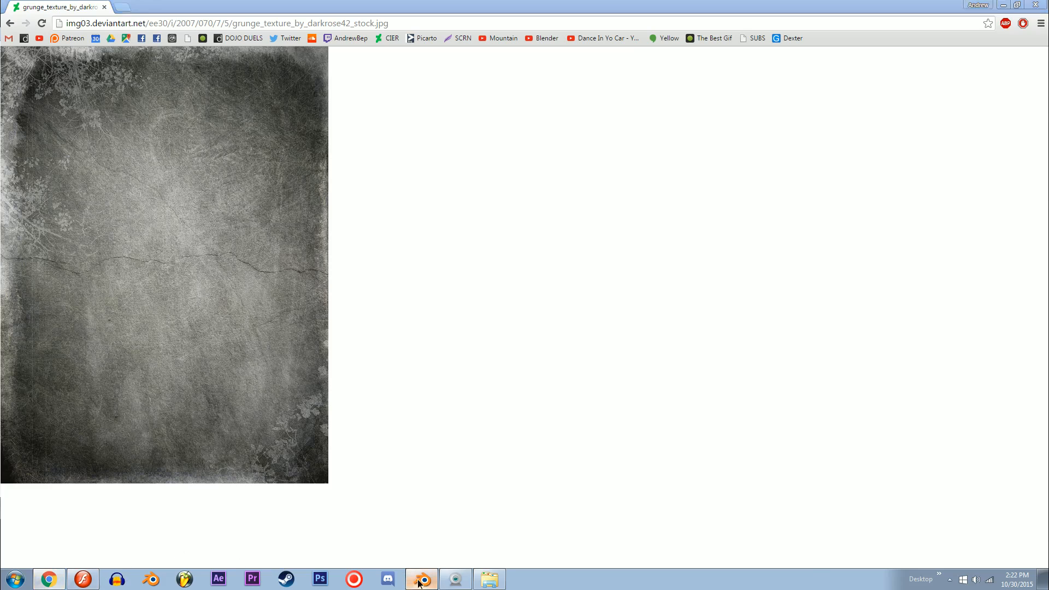
middle_click_drag(270, 310, 244, 266)
right_click(335, 275)
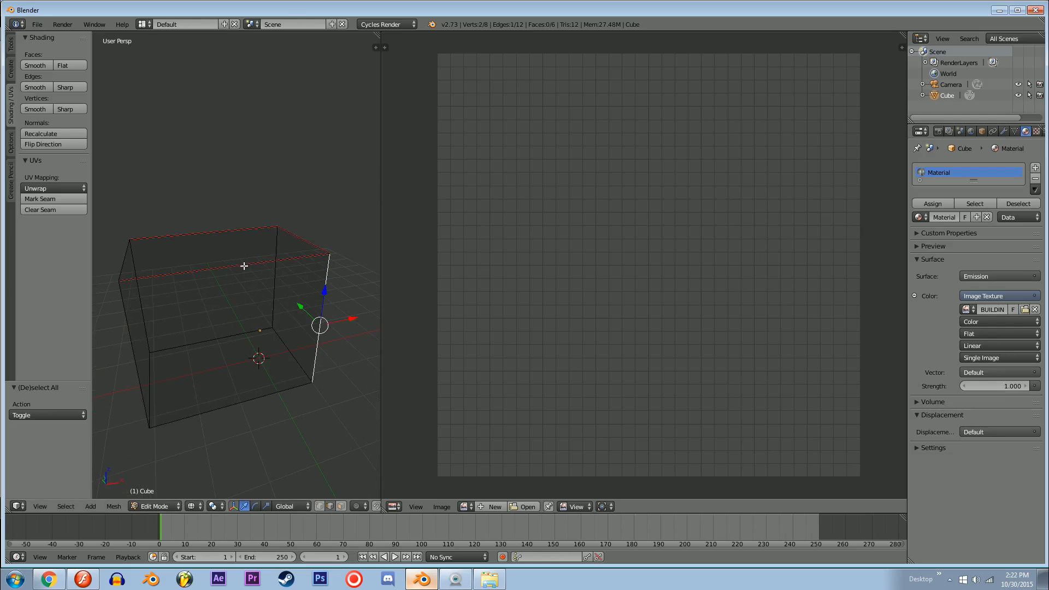
right_click(248, 399, "shift")
middle_click_drag(251, 399, 315, 374)
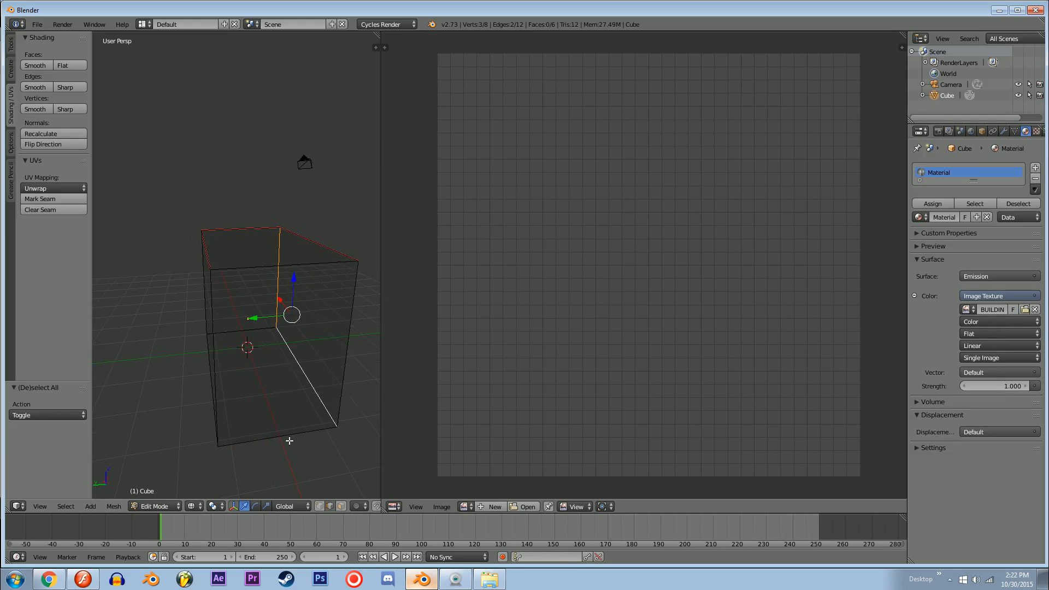
left_click(60, 199)
Step: Compare with the Flash template and mark the +X end's bottom edge and the +Y side's long bottom edge as seams in Blender
middle_click_drag(293, 255, 250, 306)
right_click(240, 298)
left_click(94, 580)
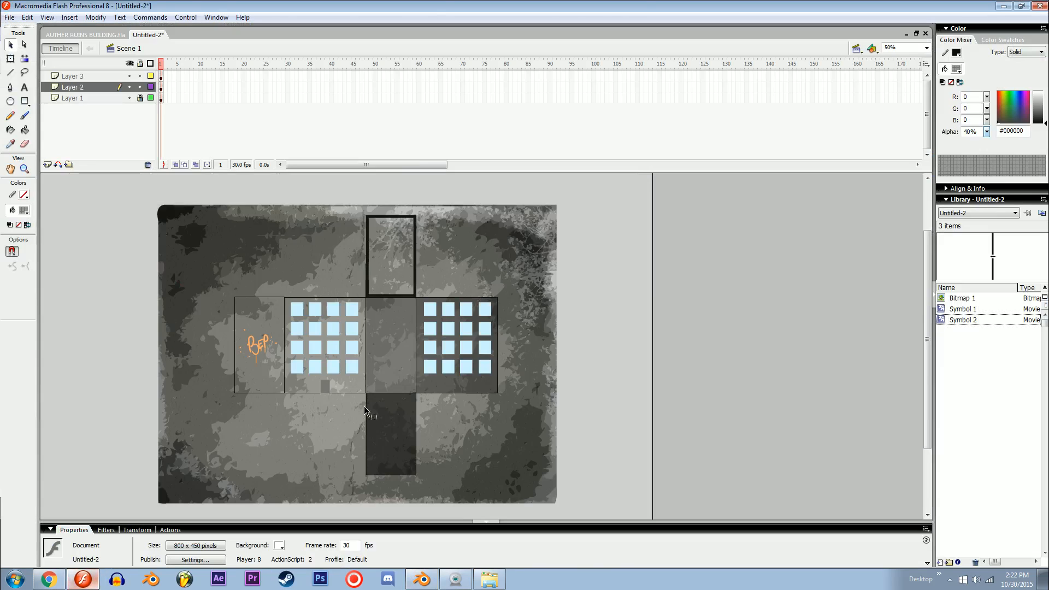
left_click(91, 580)
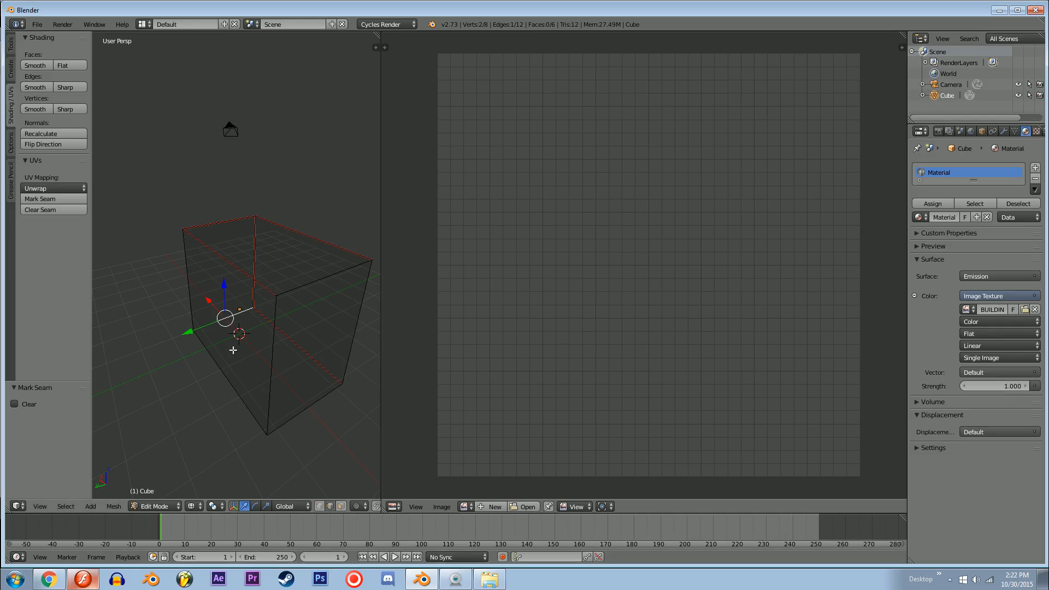
right_click(204, 356, "shift")
middle_click_drag(205, 356, 194, 357)
left_click(58, 200)
Step: Select the whole box, unwrap it along its seams and switch to Flash to compare the building template
middle_click_drag(306, 295, 308, 322)
key("a")
key("w")
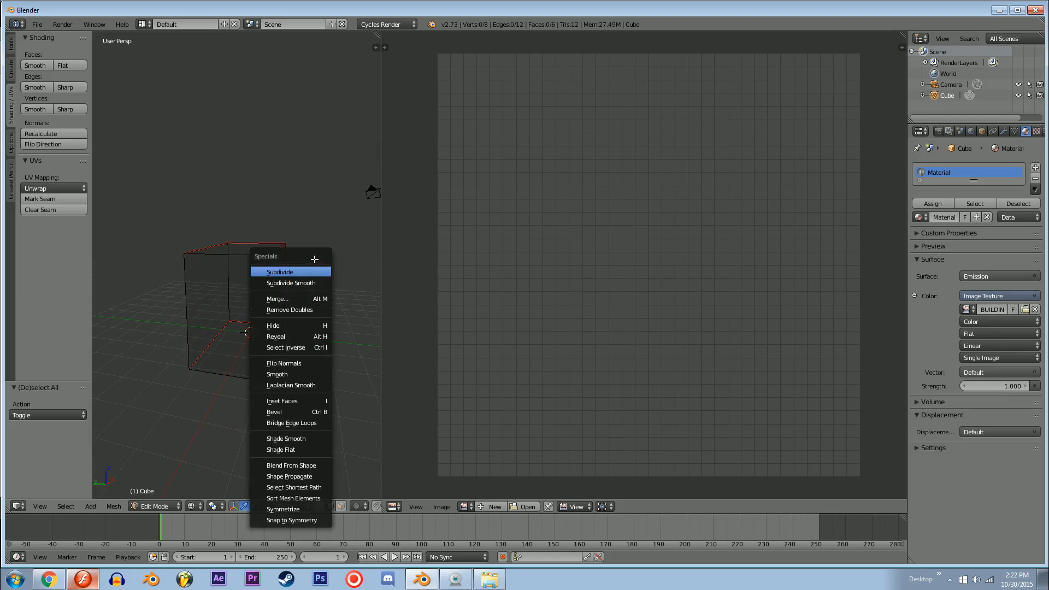
key("Escape")
key("a")
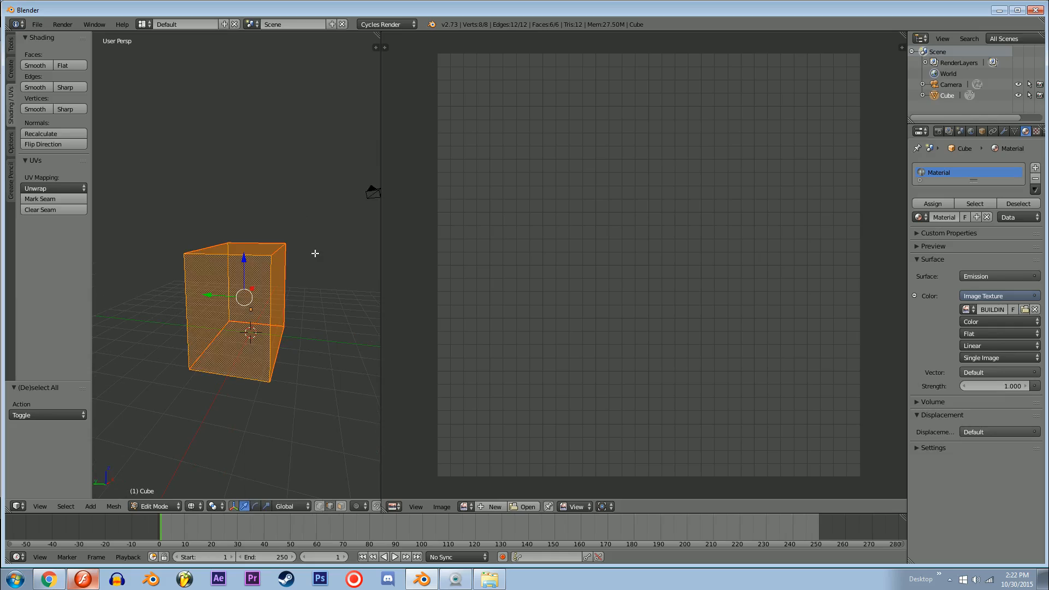
key("u")
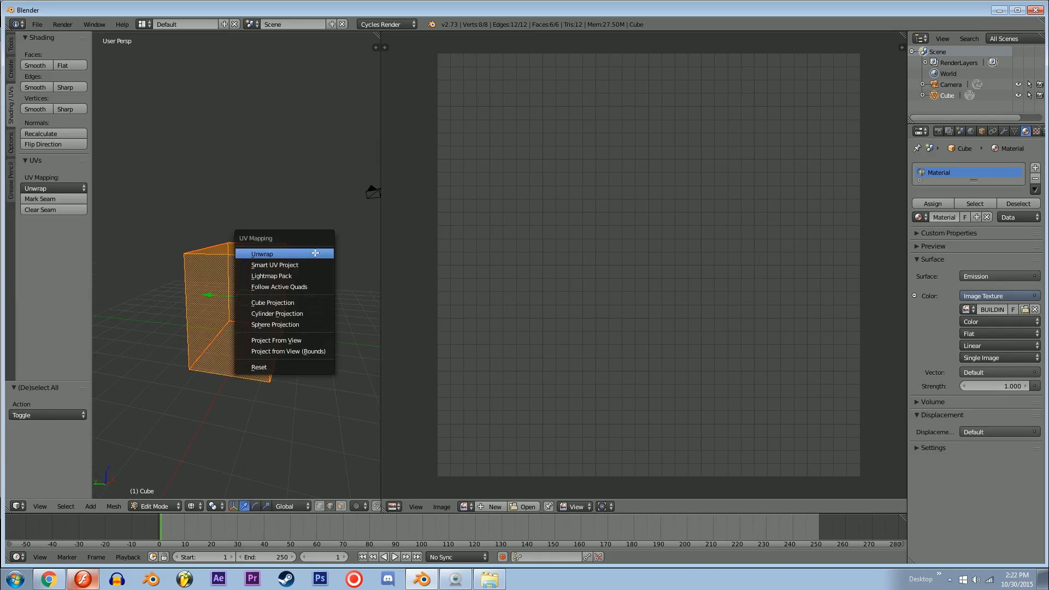
left_click(261, 255)
key("u")
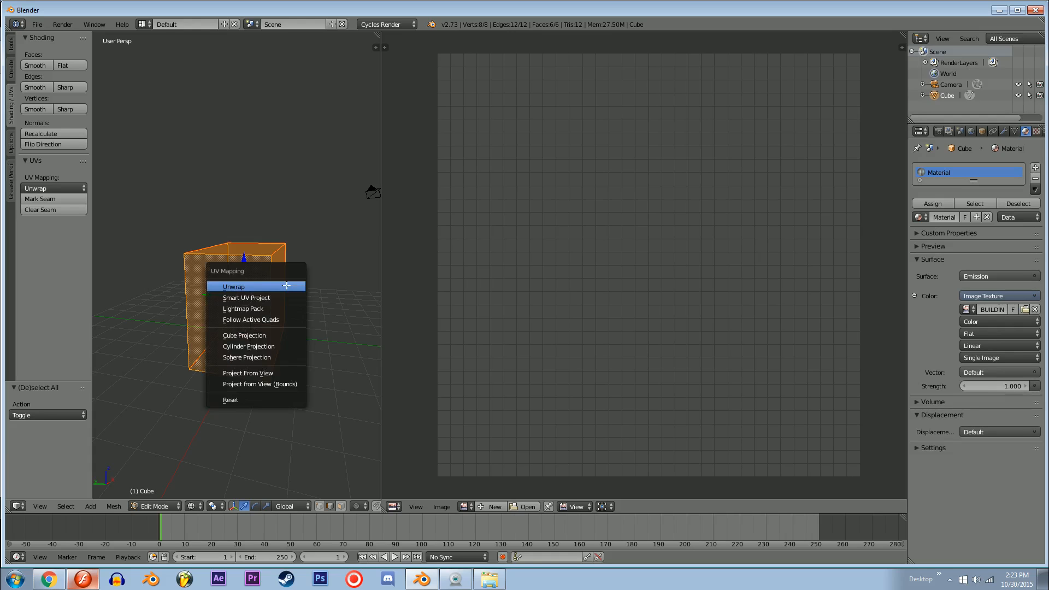
left_click(278, 290)
scroll(686, 300, "down", 4)
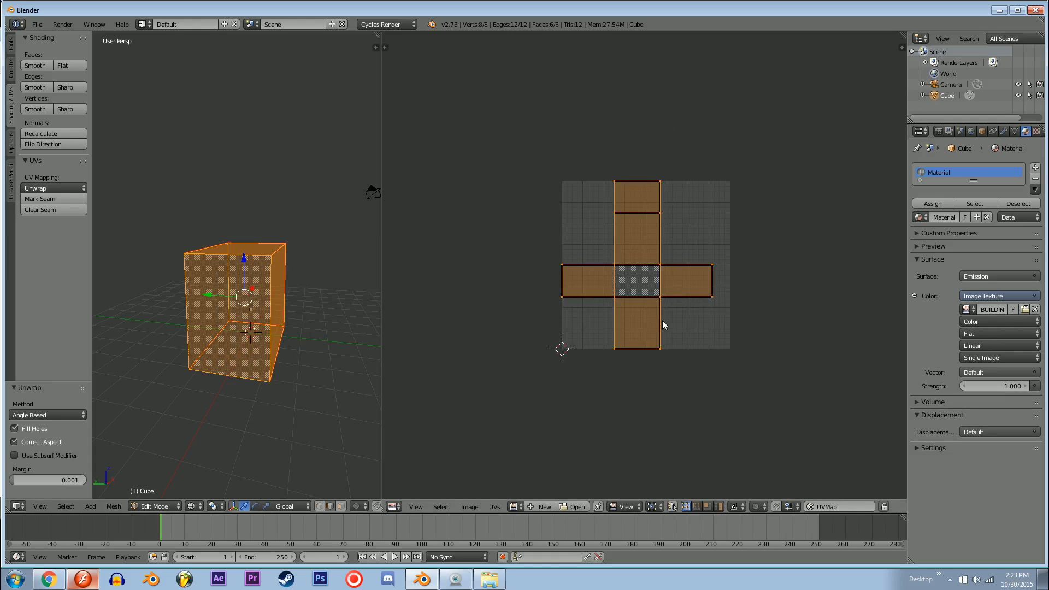
left_click(83, 580)
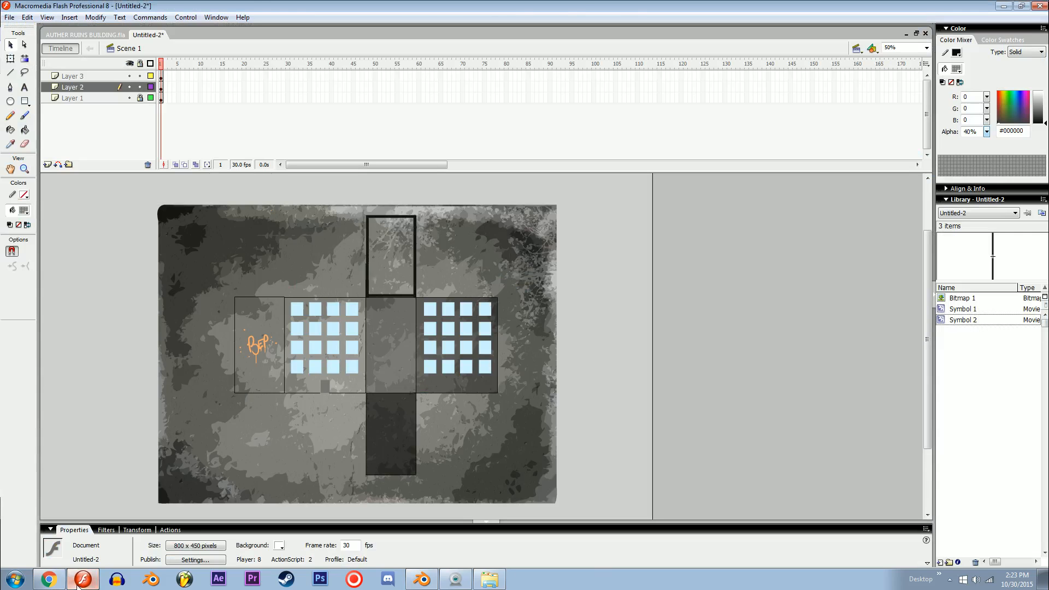
Step: Switch back to Blender, rotate the unwrapped UV layout by -90° and scale it uniformly to about 0.68
left_click(83, 580)
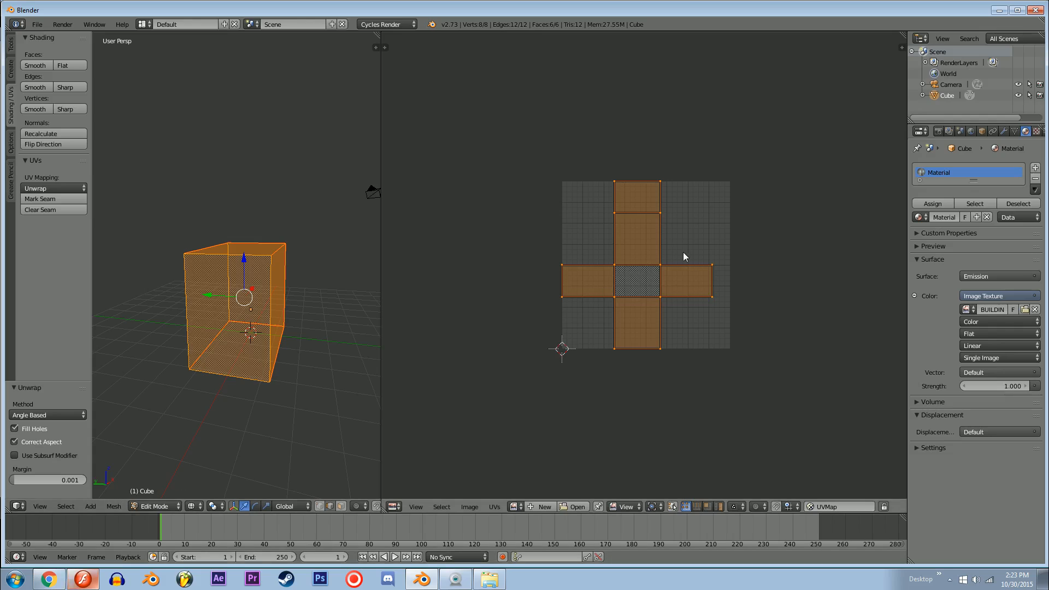
scroll(697, 273, "up", 3)
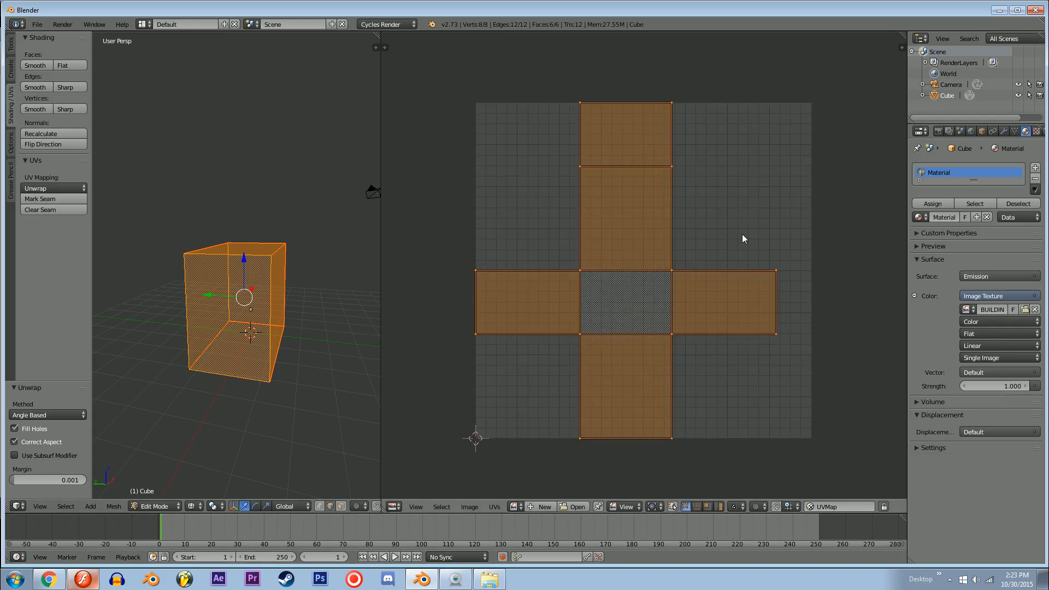
key("r")
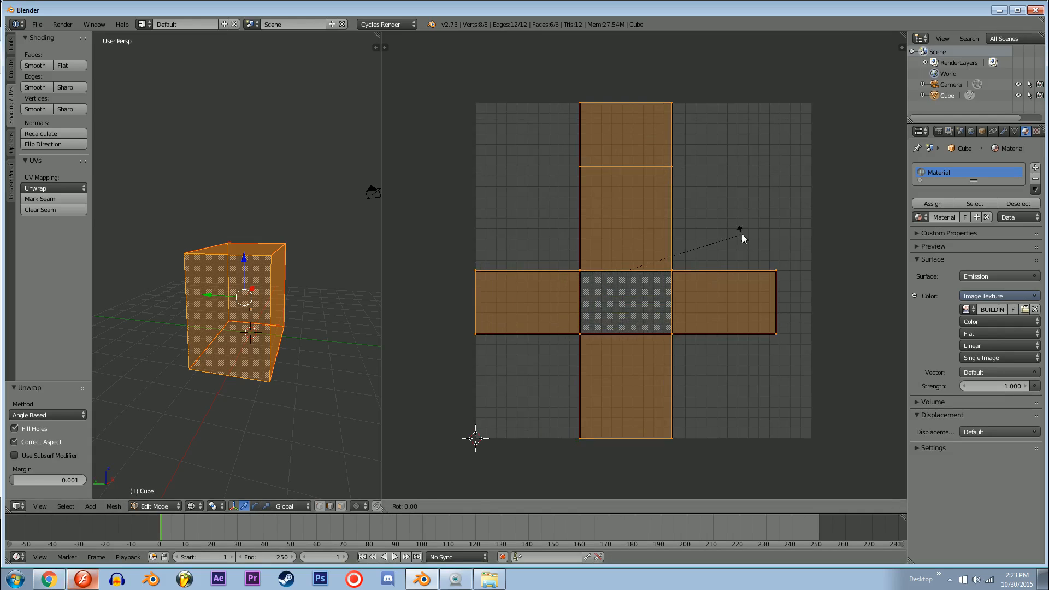
type("90")
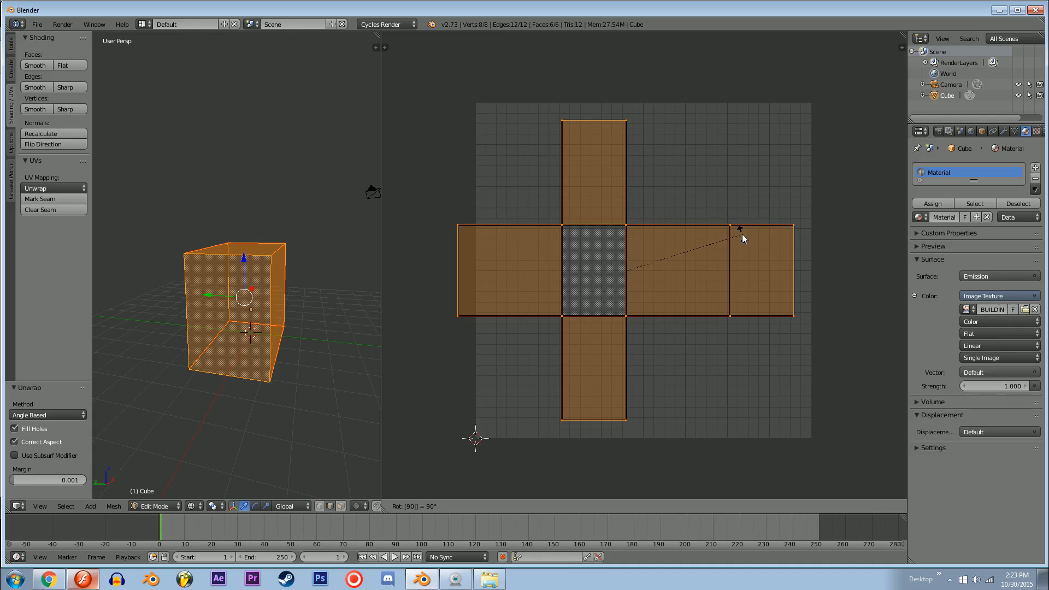
key("BackSpace")
key("BackSpace")
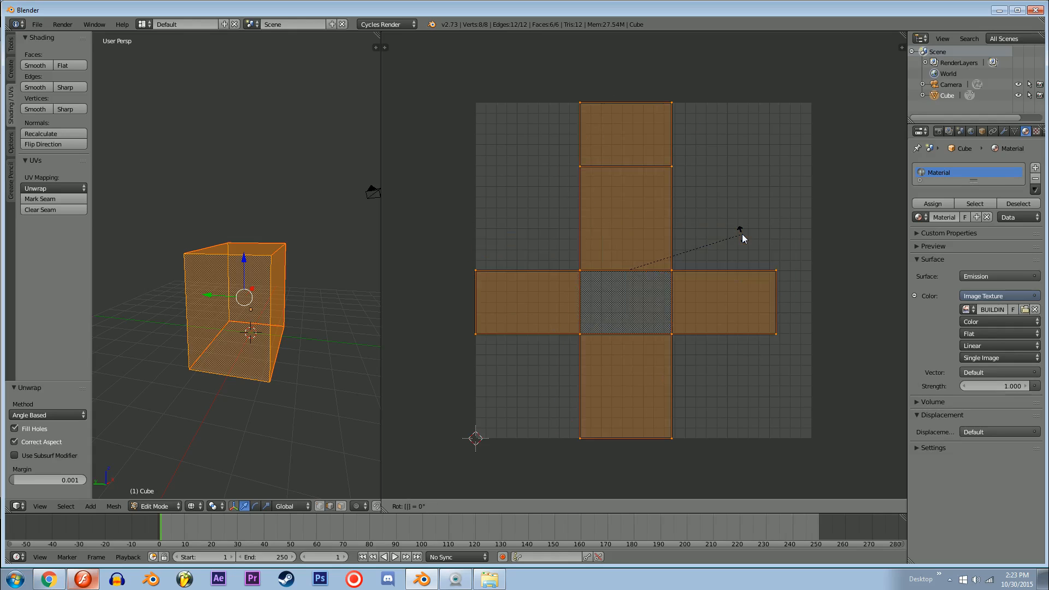
type("-90")
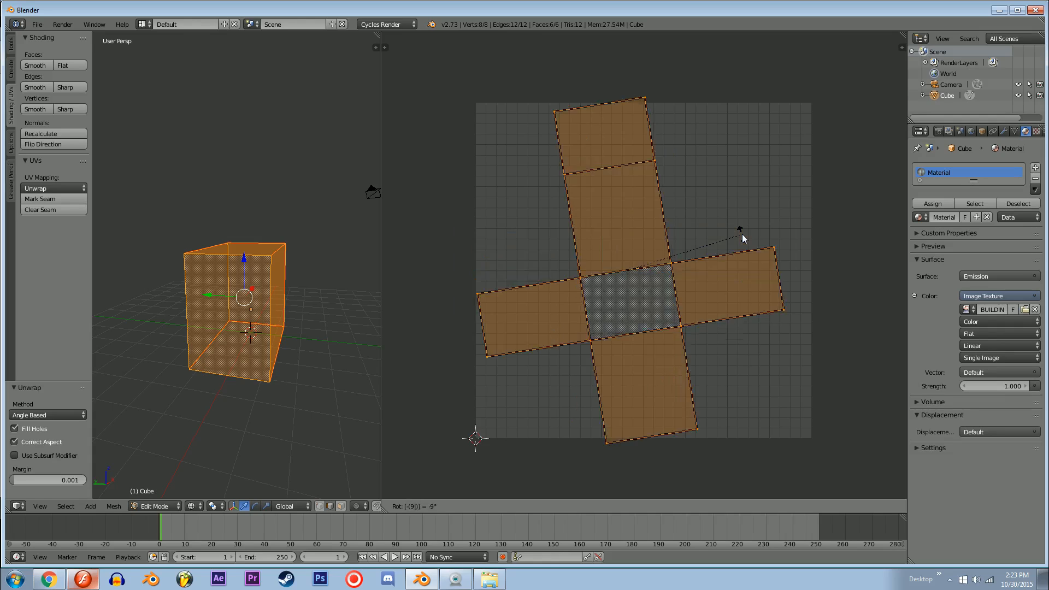
key("Return")
key("s")
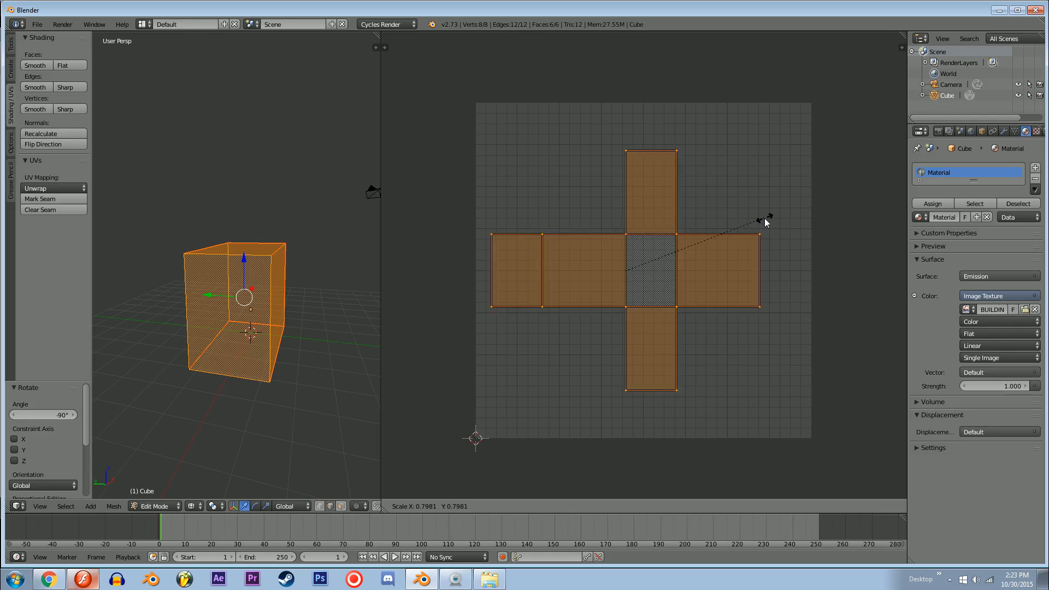
left_click(713, 272)
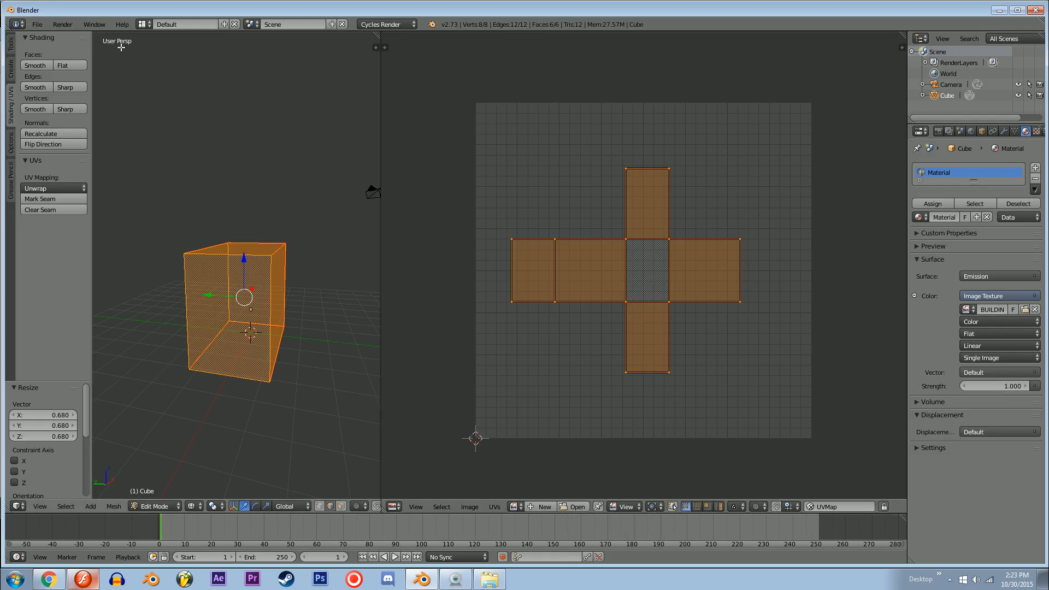
Step: Display BUILDING SHMILDING.png as the background image behind the UV layout
left_click(513, 506)
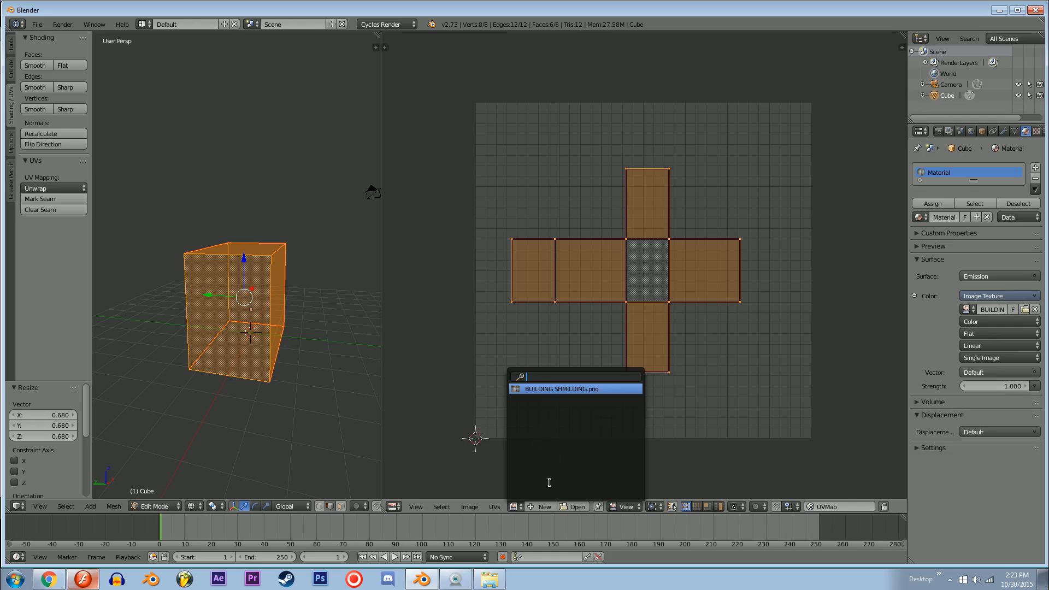
left_click(553, 388)
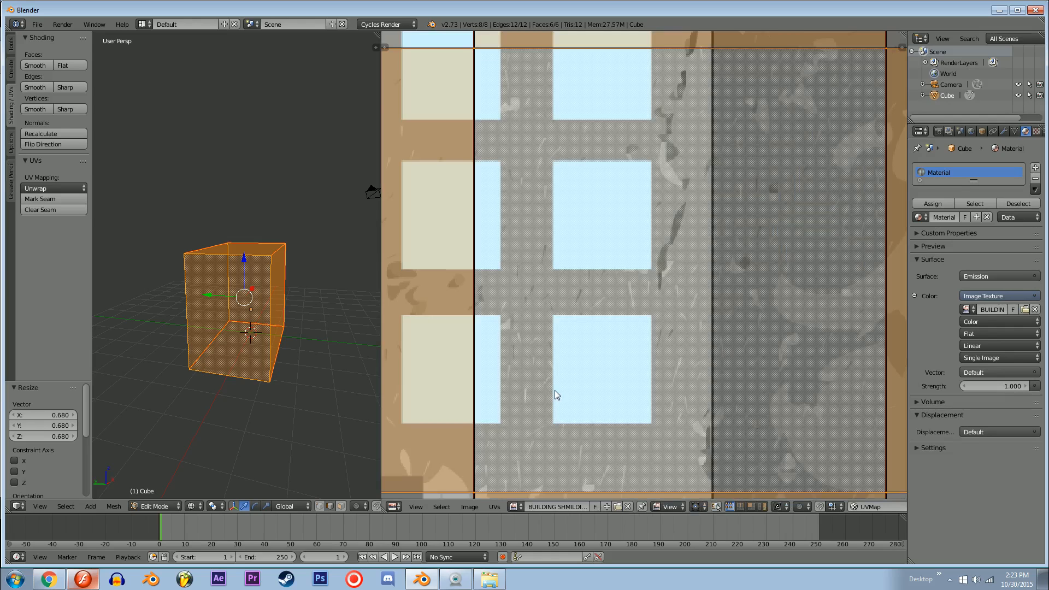
key("Home")
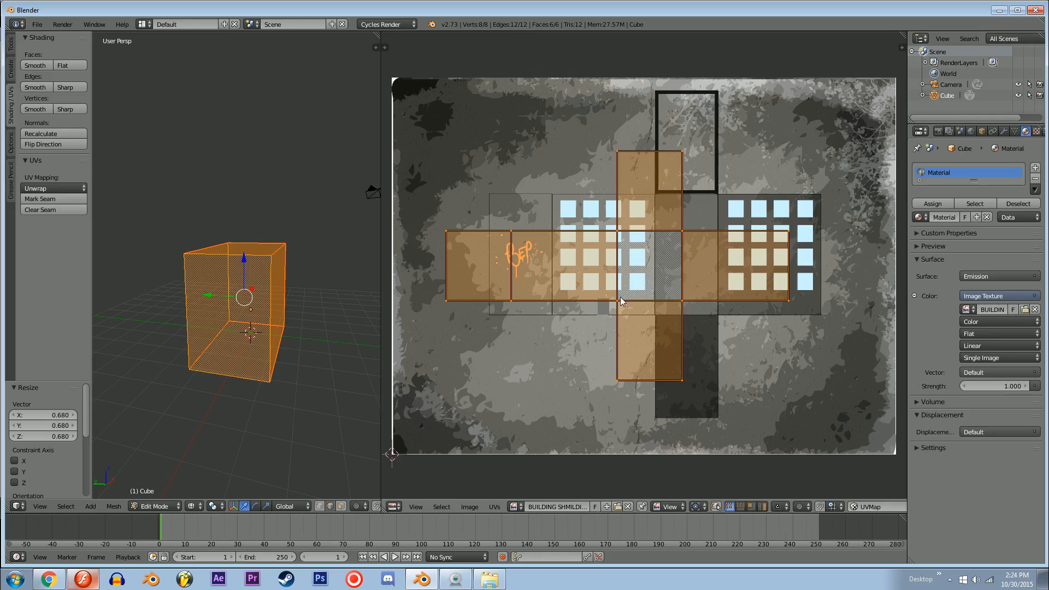
Step: Move the UV layout about 0.113 in X and 0.097 in Y onto the upper edge of the template's wall strip
key("g")
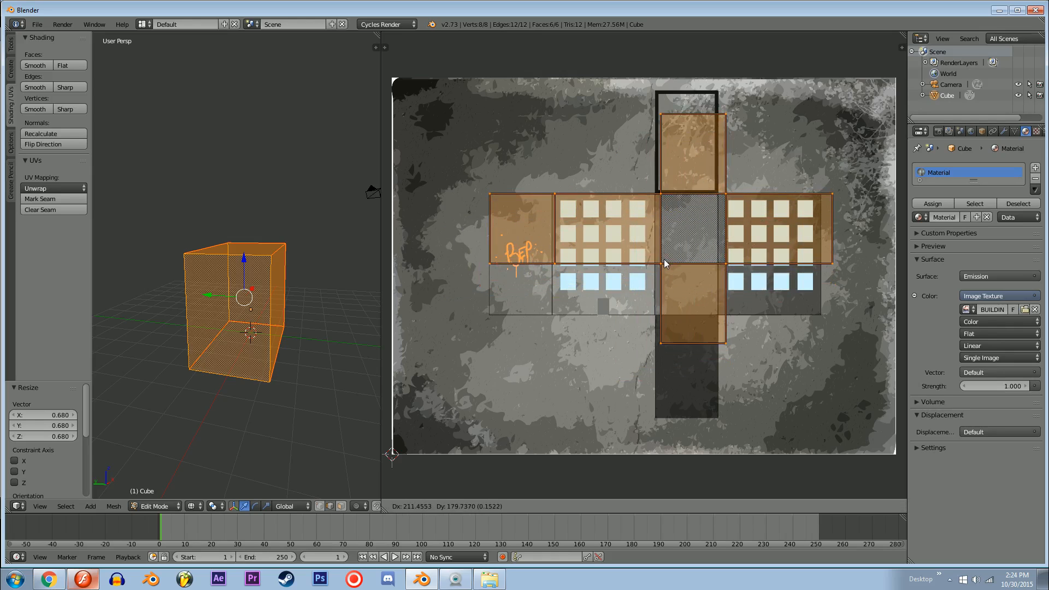
left_click(662, 265)
middle_click_drag(682, 260, 642, 281)
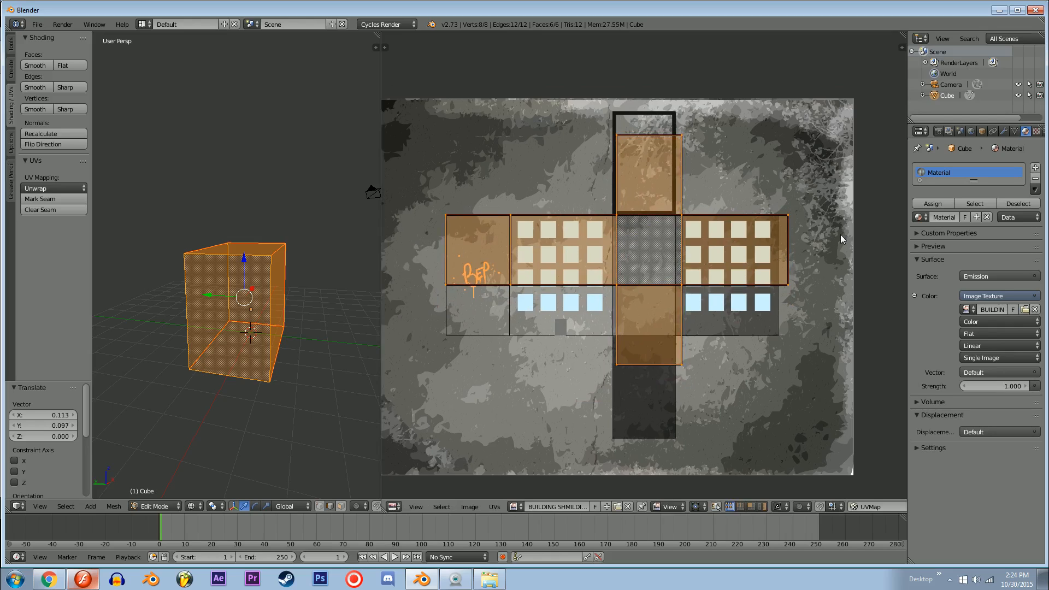
Step: Scale the UV layout to about 0.935 along X and shift it about -0.023 in X toward the template's graffiti wall
key("s")
key("x")
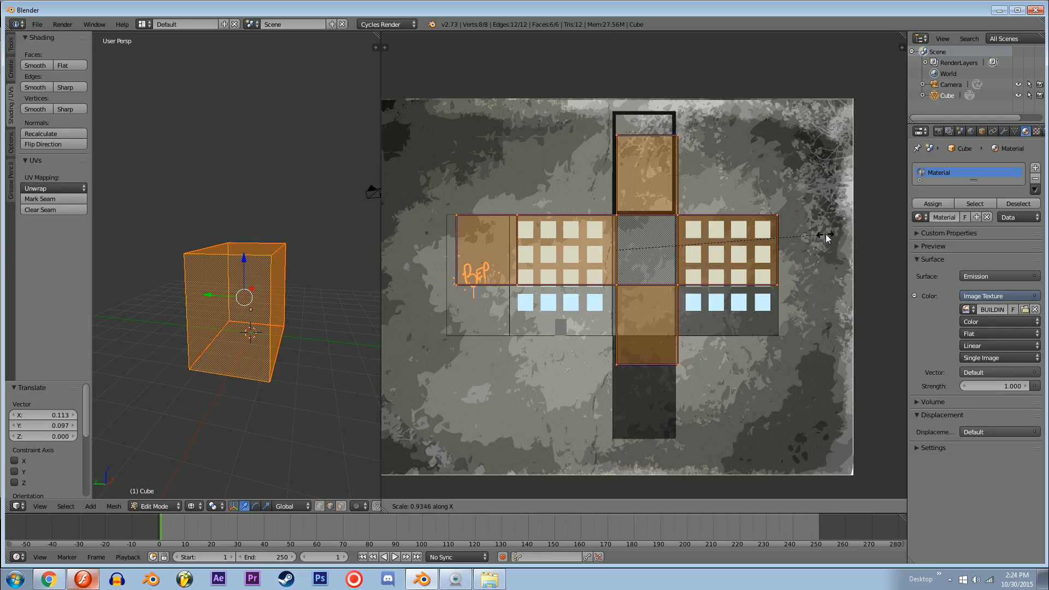
left_click(824, 236)
key("g")
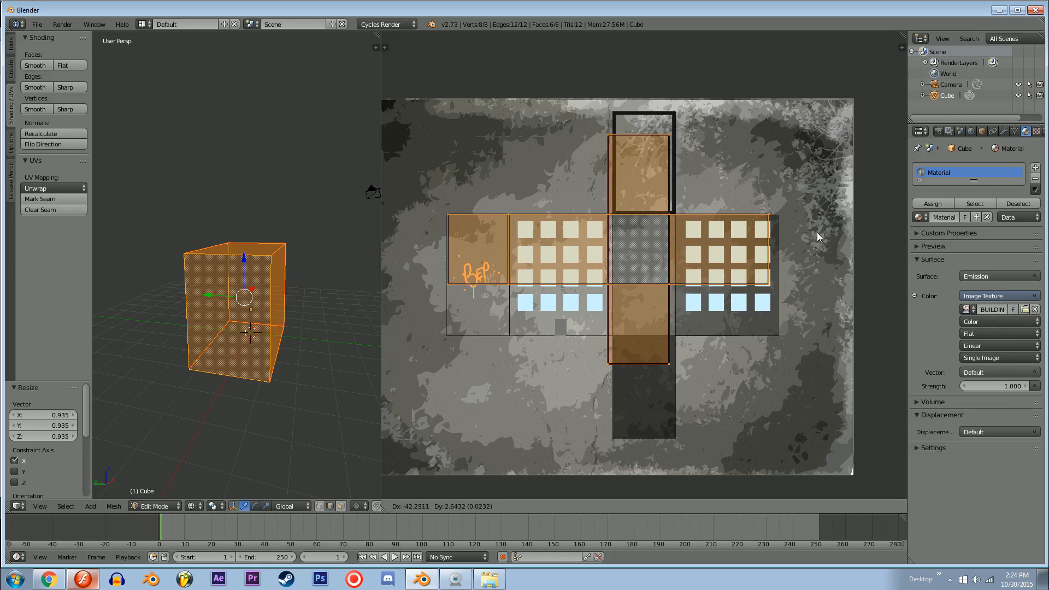
left_click(817, 234)
Step: Fine-tune the UV layout's width to the template by scaling about 1.034 along X, shifting 0.012 in X and scaling 1.005 along X
key("s")
key("x")
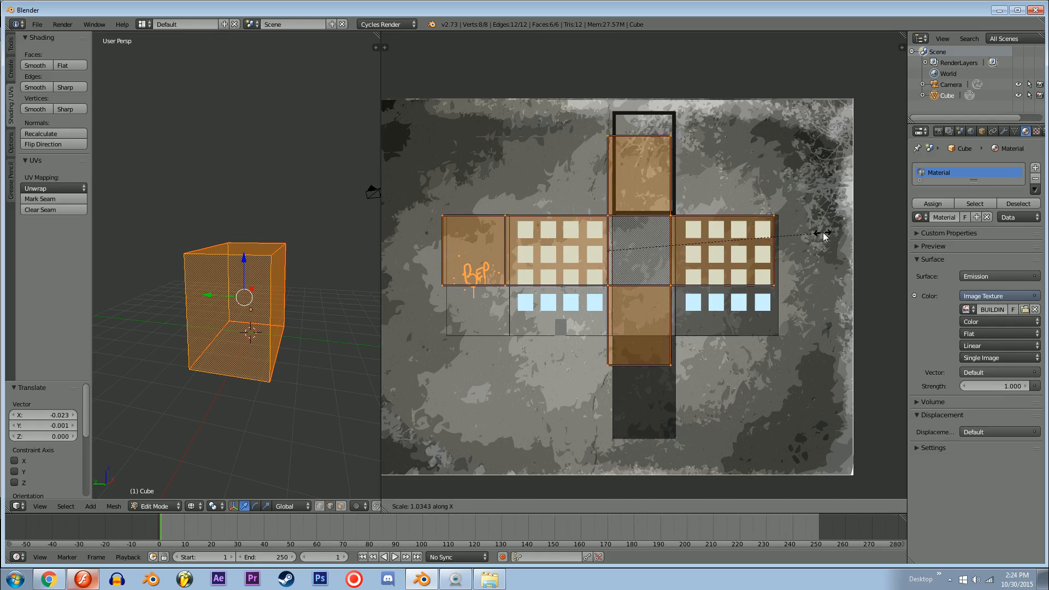
left_click(823, 233)
key("g")
left_click(825, 236)
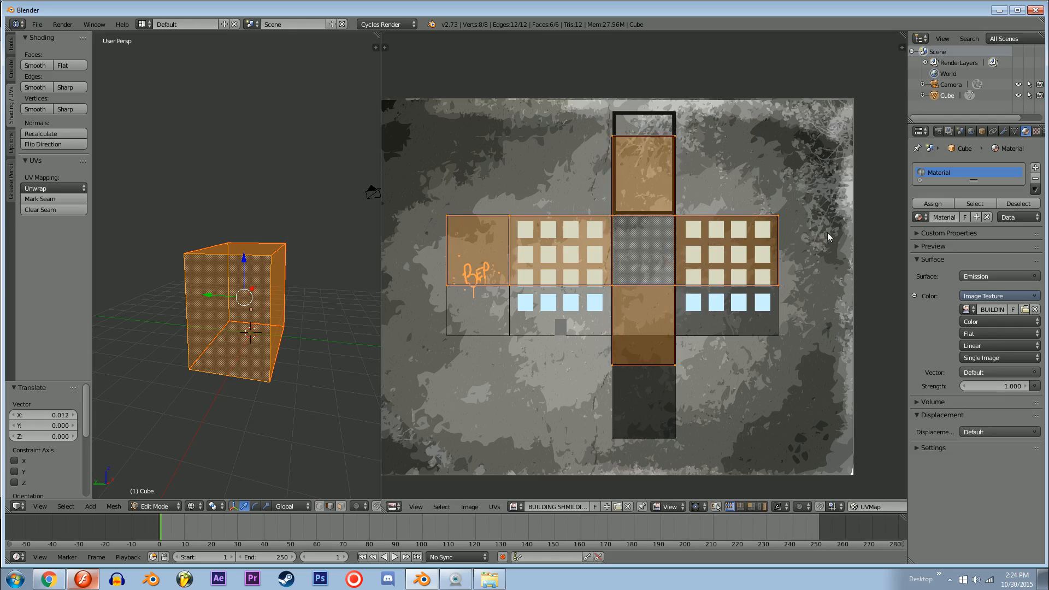
key("s")
key("x")
left_click(814, 237)
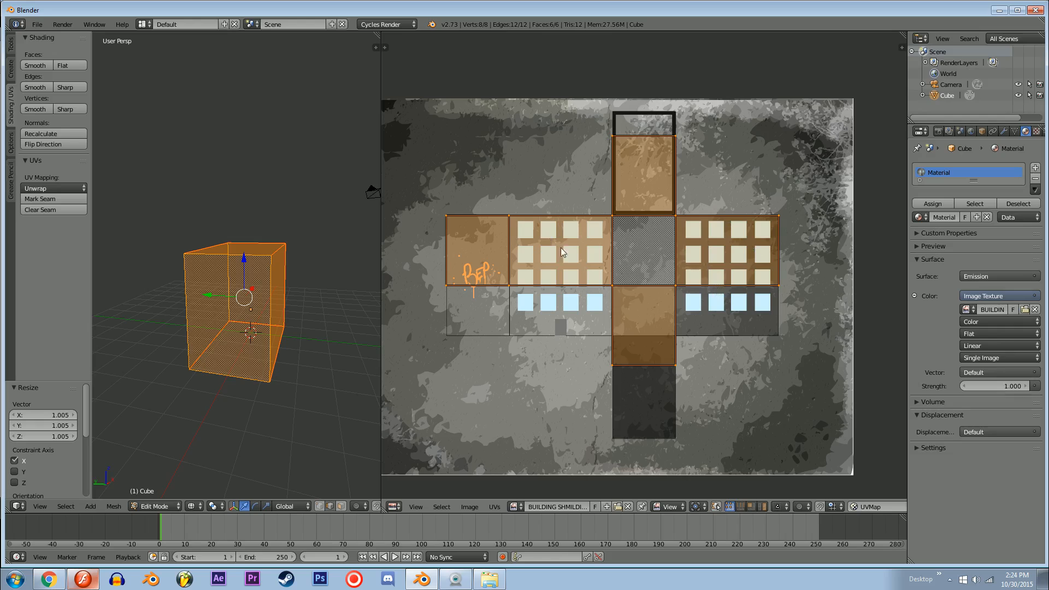
Step: Try moving the vertical UV edge between the graffiti wall and the adjoining window wall in edge select mode, and undo the move
scroll(606, 253, "up", 2)
scroll(605, 257, "down", 1)
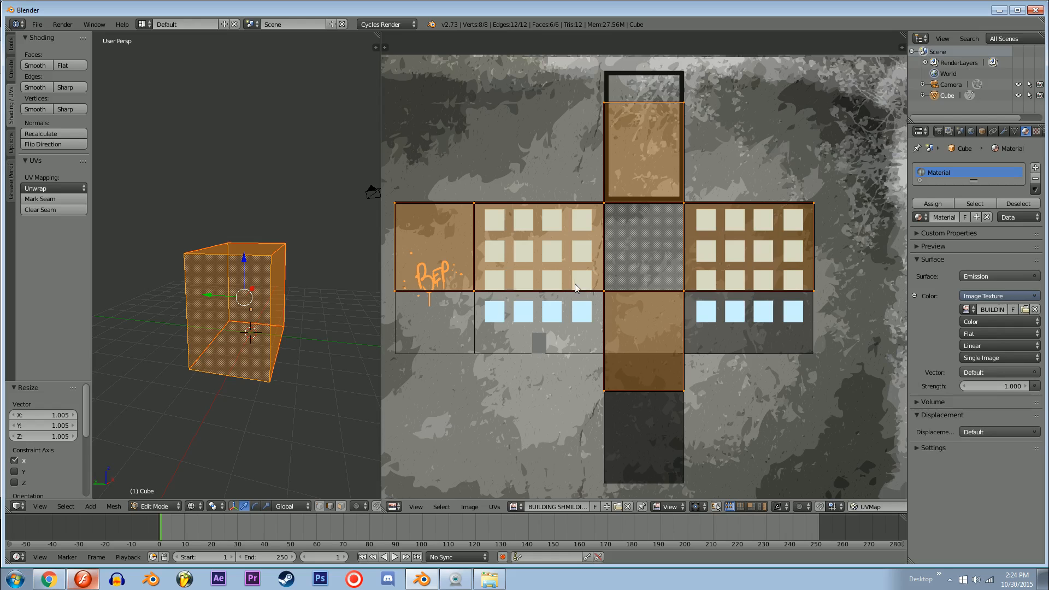
scroll(557, 284, "up", 4)
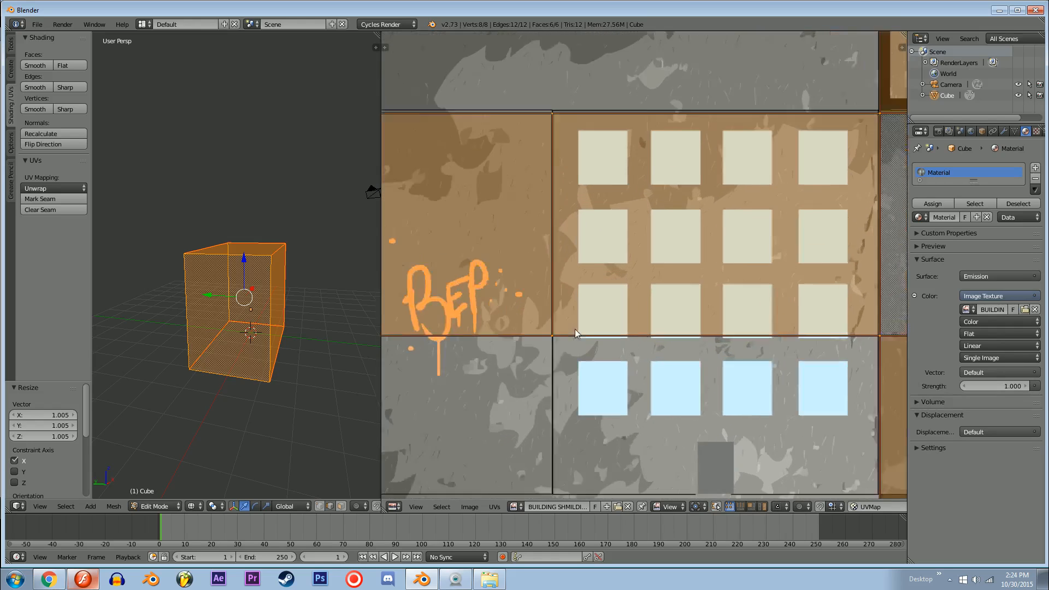
scroll(575, 334, "up", 2)
scroll(578, 292, "down", 3)
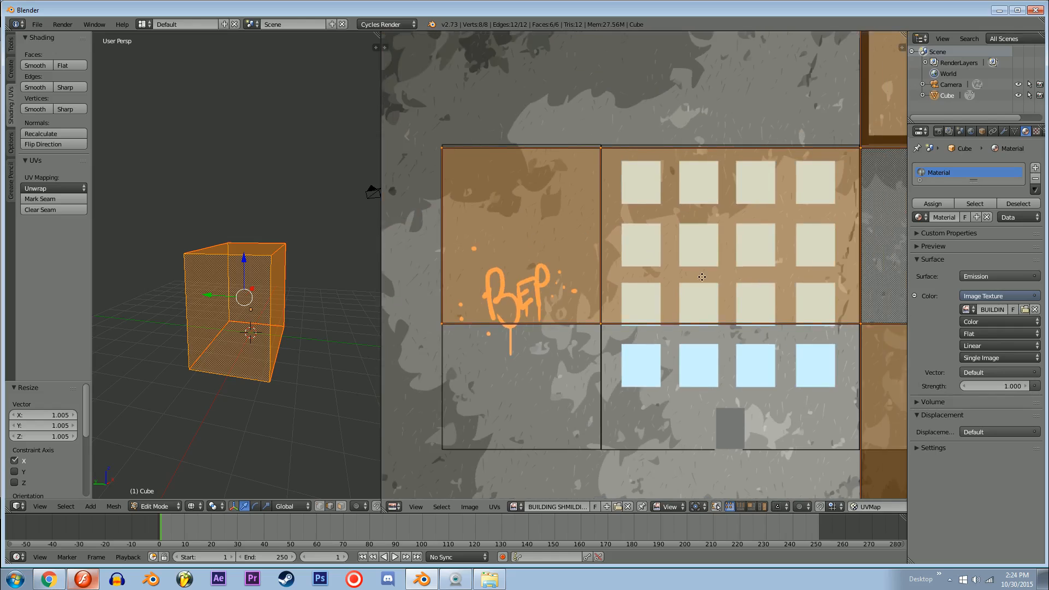
scroll(650, 281, "down", 3)
key("ctrl+Tab")
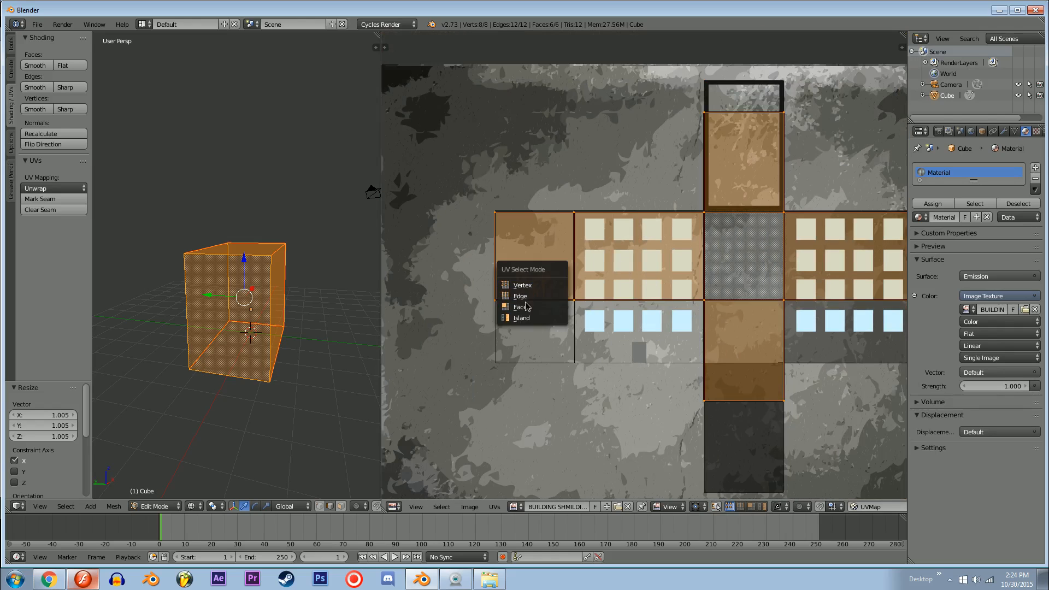
left_click(525, 295)
right_click(588, 267)
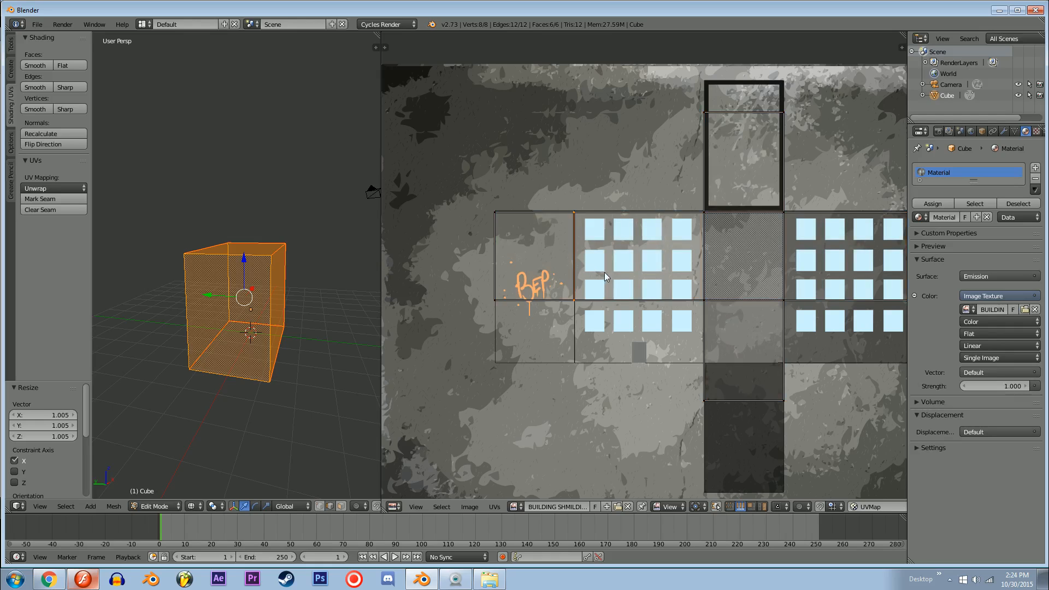
key("g")
left_click(659, 275)
key("ctrl+z")
key("ctrl+Tab")
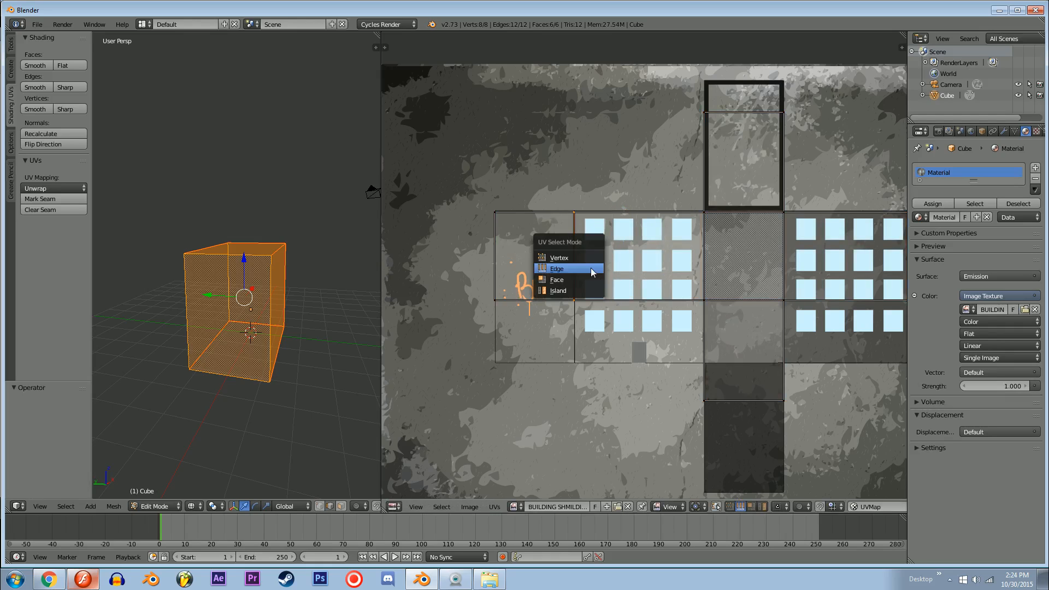
left_click(557, 269)
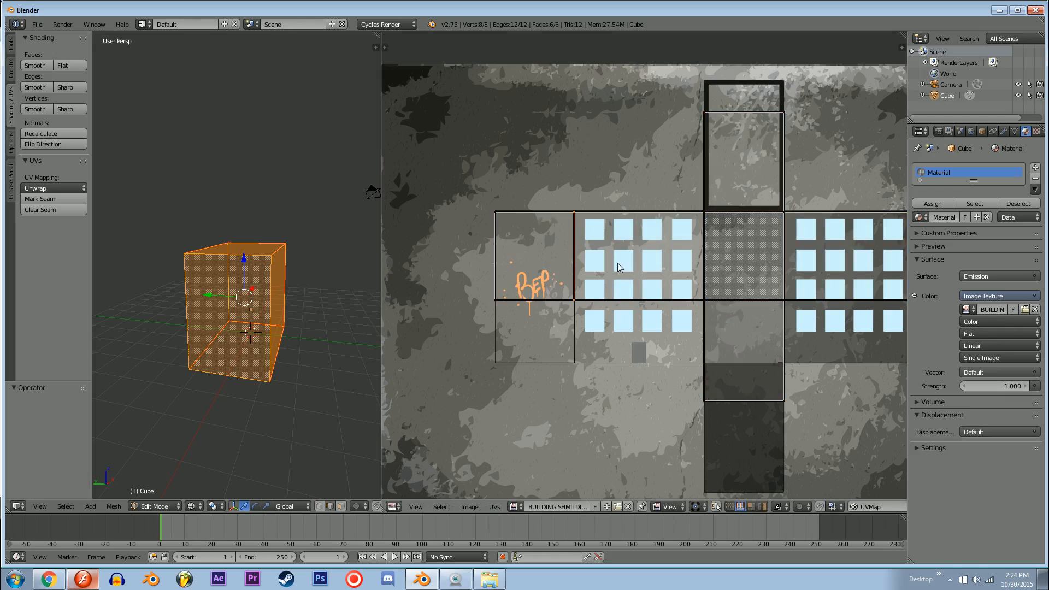
middle_click_drag(672, 280, 614, 285)
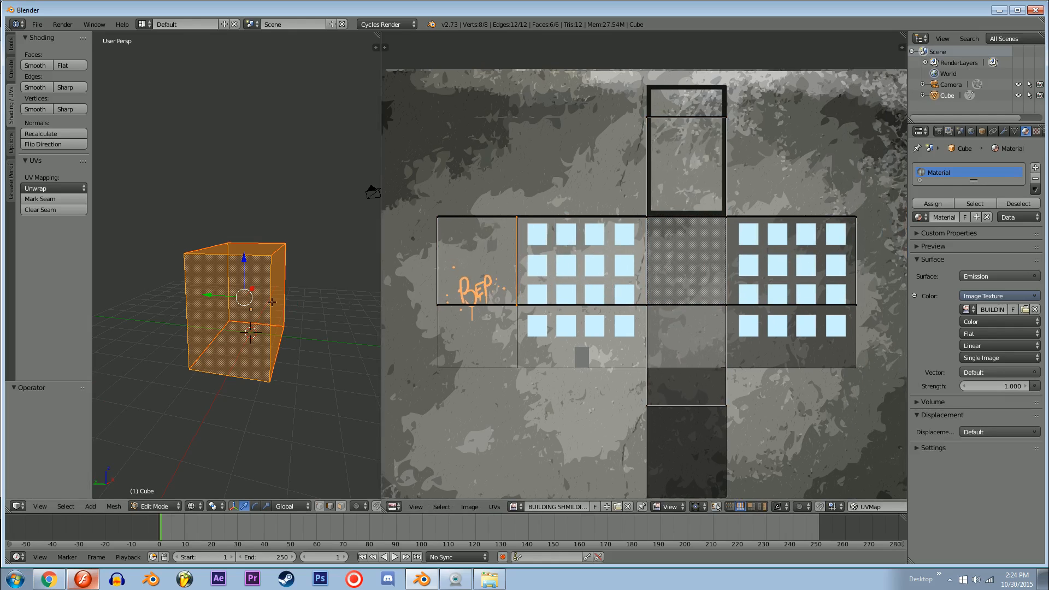
middle_click_drag(213, 312, 241, 317)
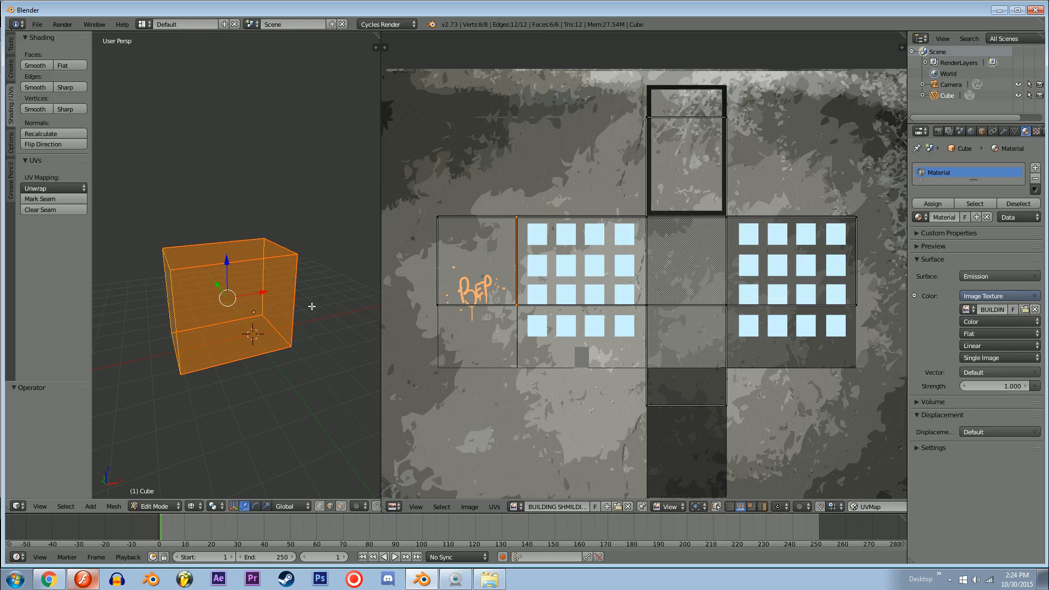
key("a")
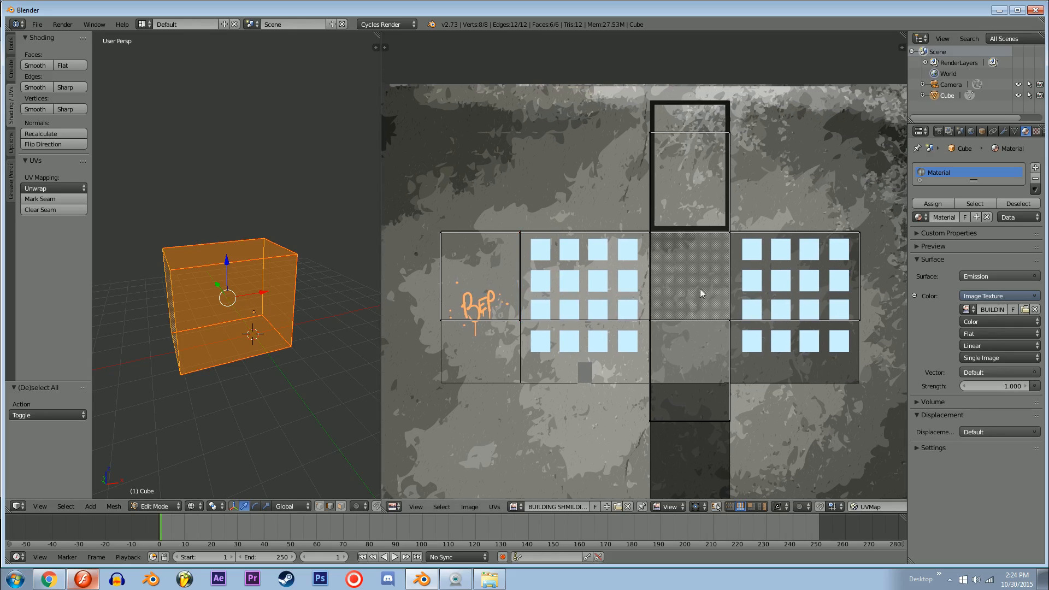
key("ctrl+Tab")
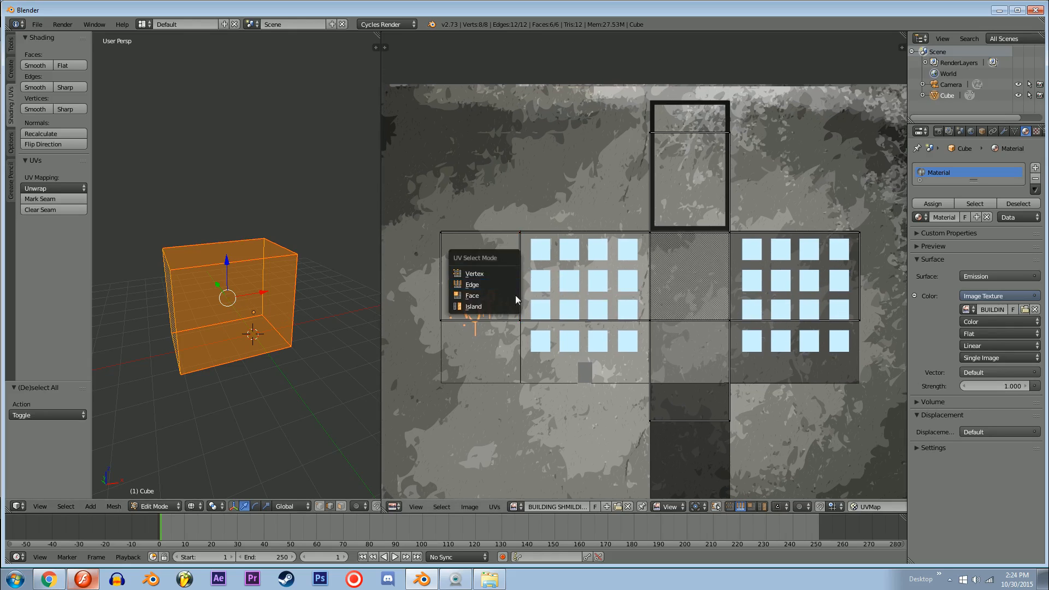
left_click(480, 306)
key("ctrl+Tab")
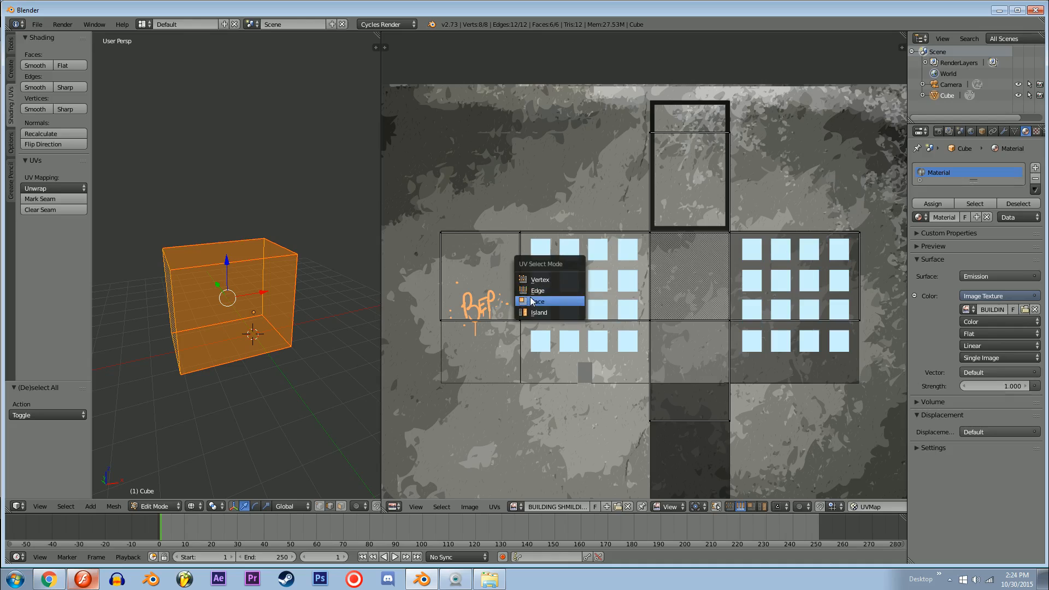
key("ctrl+Tab")
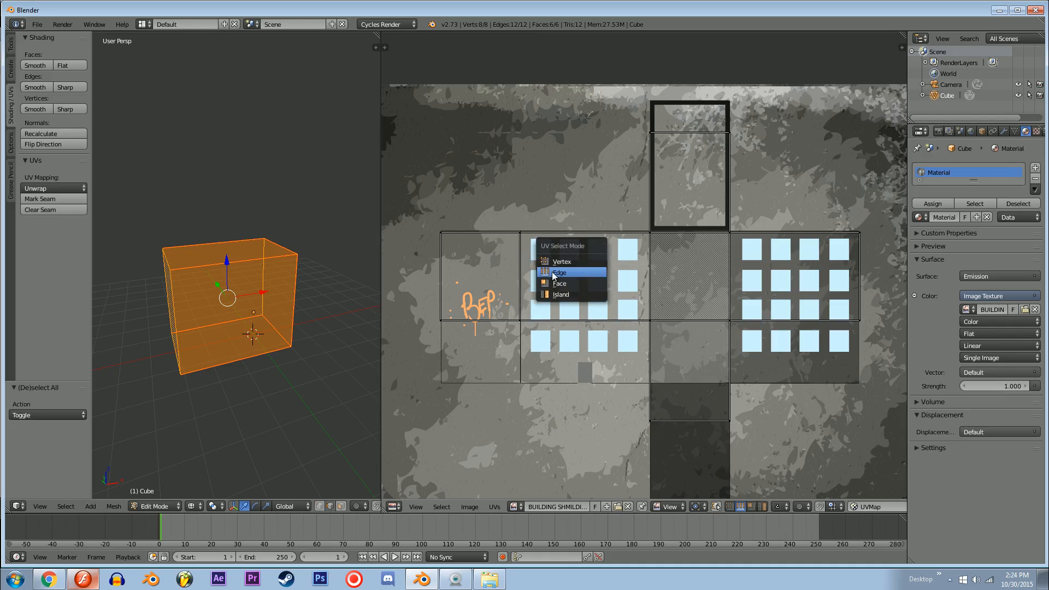
left_click(553, 274)
middle_click_drag(263, 267, 243, 276)
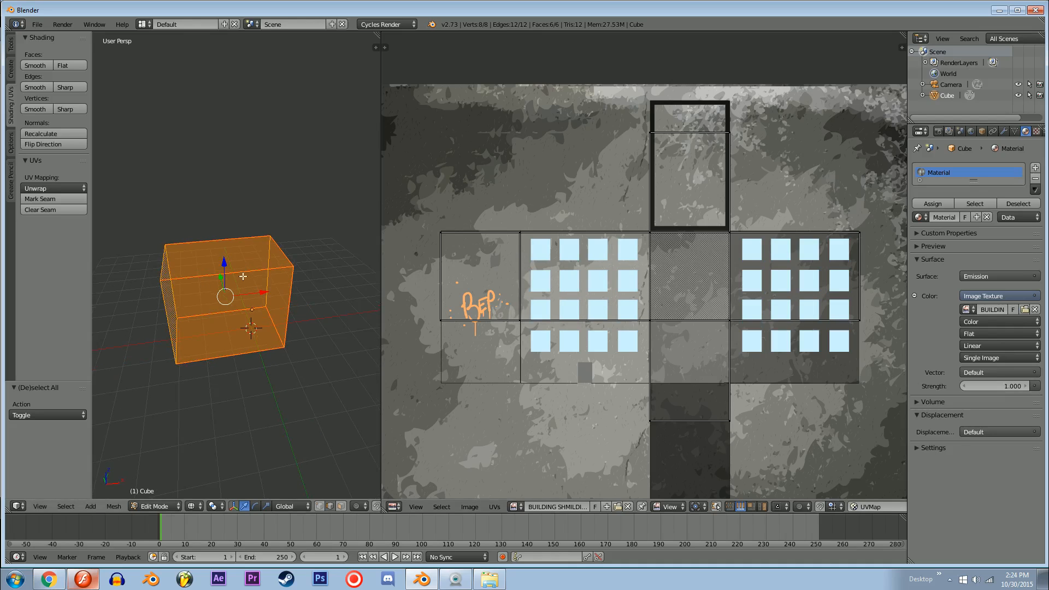
middle_click_drag(255, 384, 324, 333)
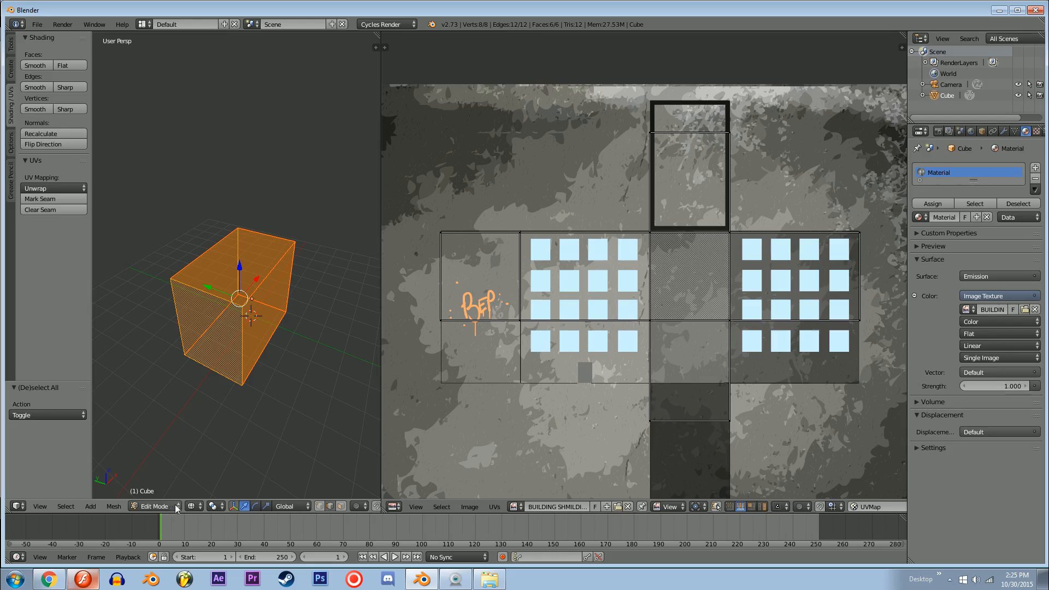
middle_click_drag(306, 353, 252, 365, "shift")
Step: Scale the whole UV layout about 1.224 along Y toward the height of the template's wall strip
middle_click_drag(581, 304, 584, 293)
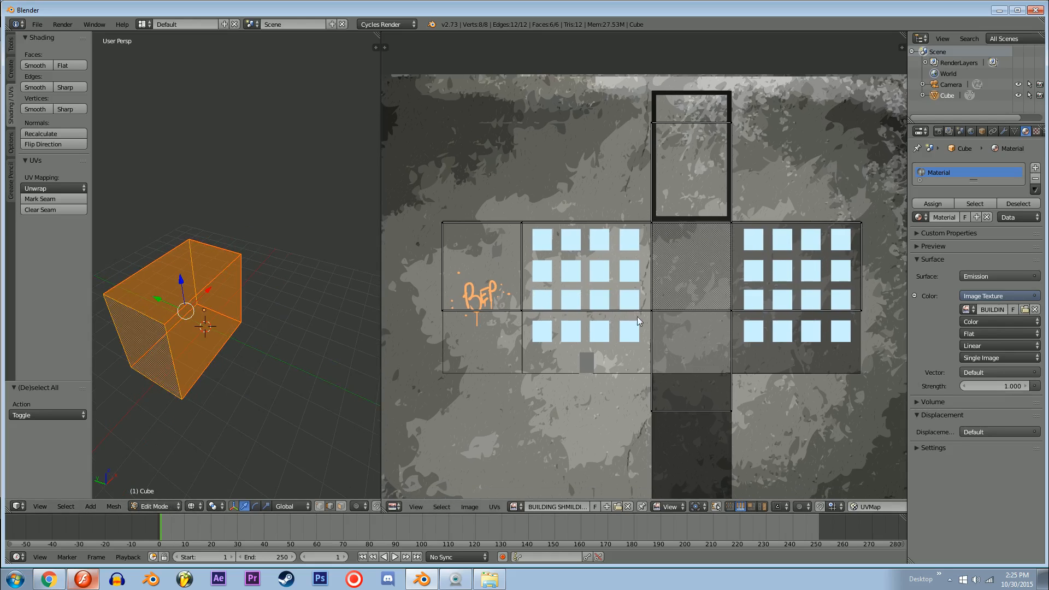
key("a")
key("s")
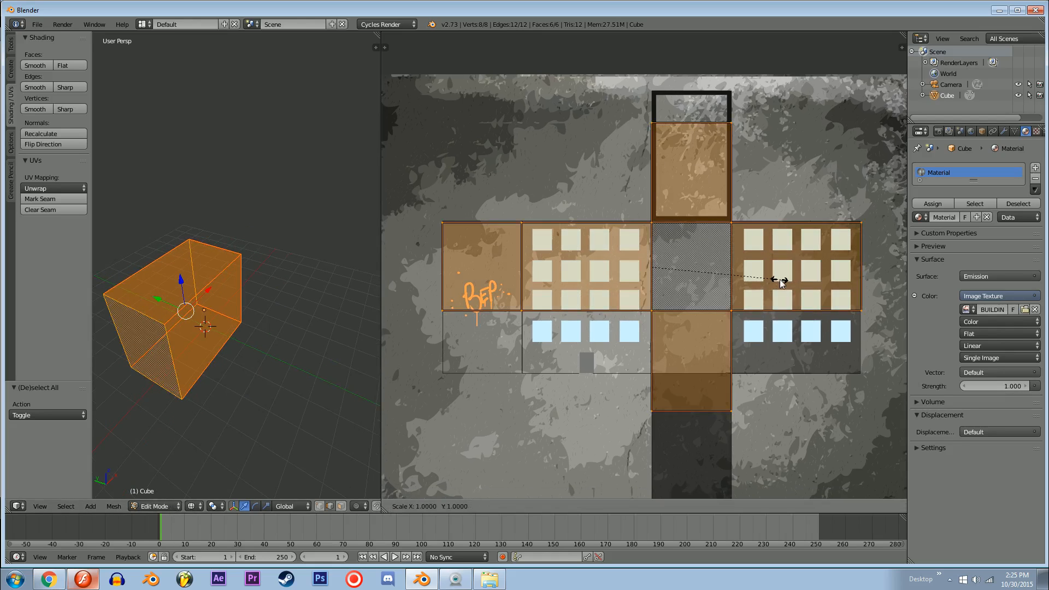
key("y")
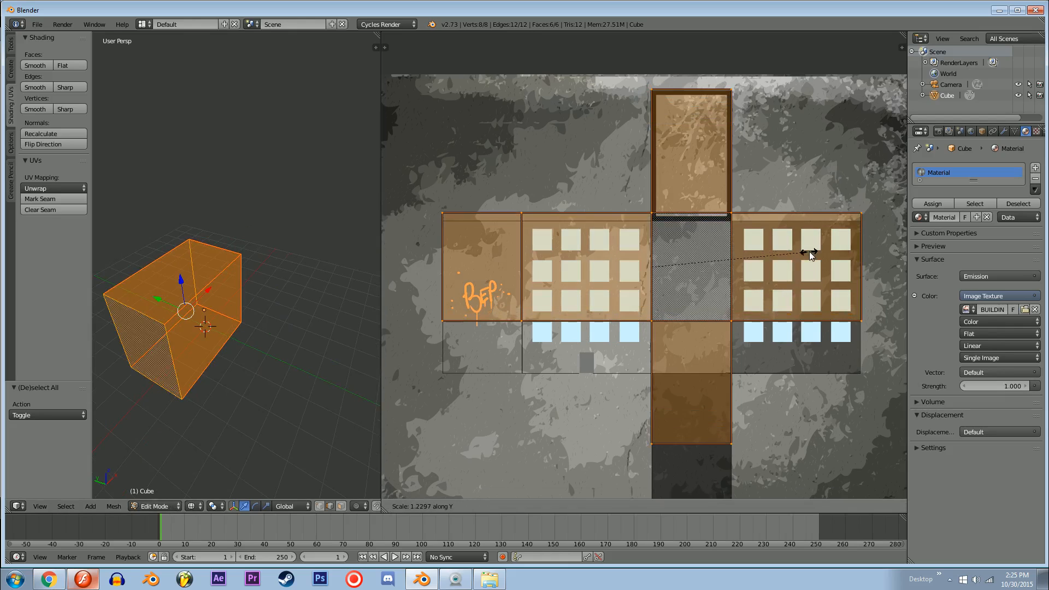
left_click(809, 254)
Step: Shift the UV layout about -0.062 in Y and scale it about 1.435 along Y to fit the template's wall strip
key("g")
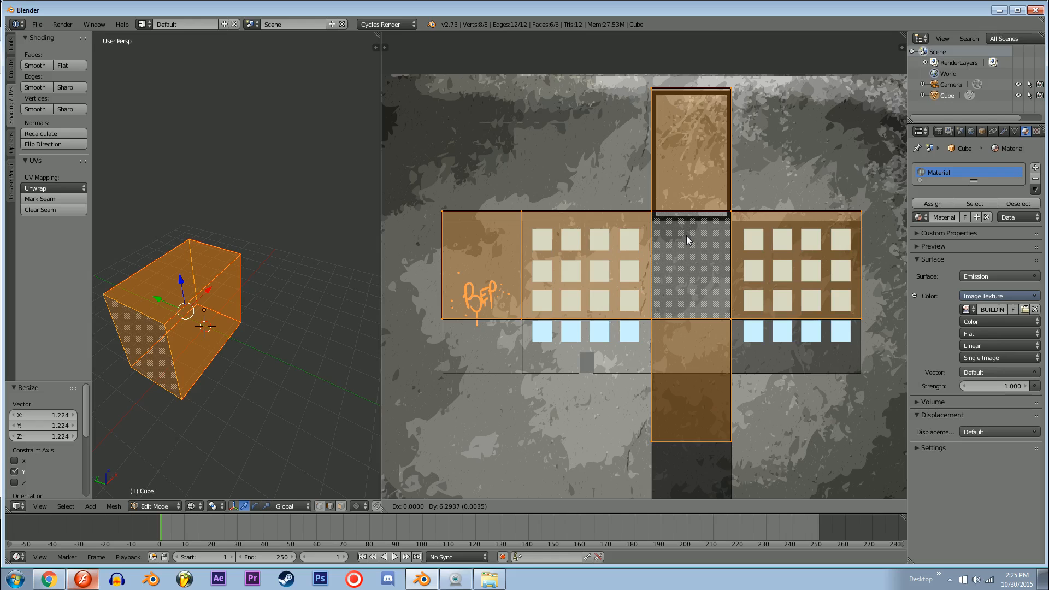
key("y")
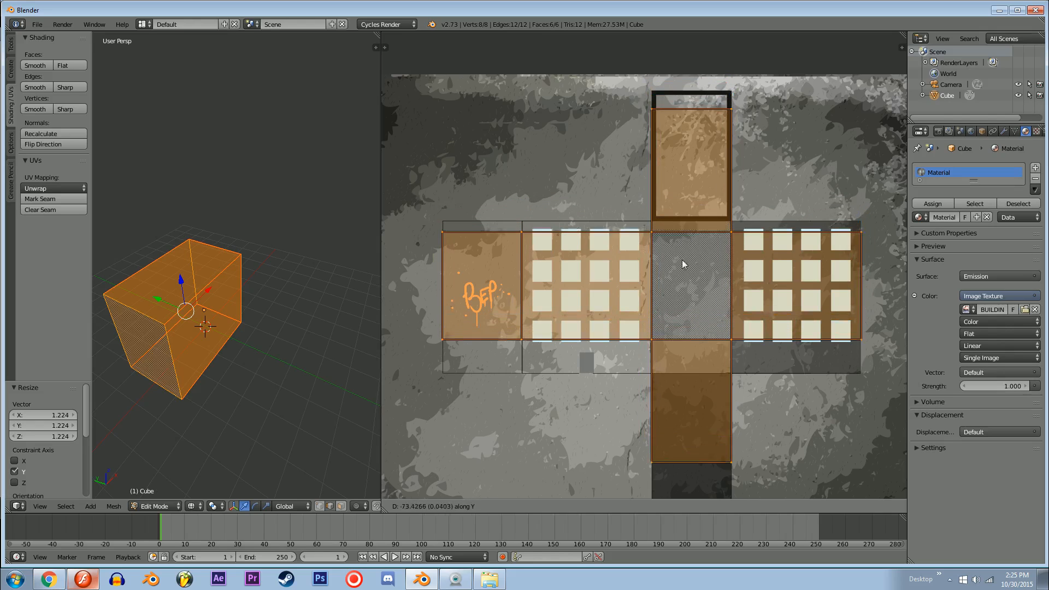
left_click(680, 265)
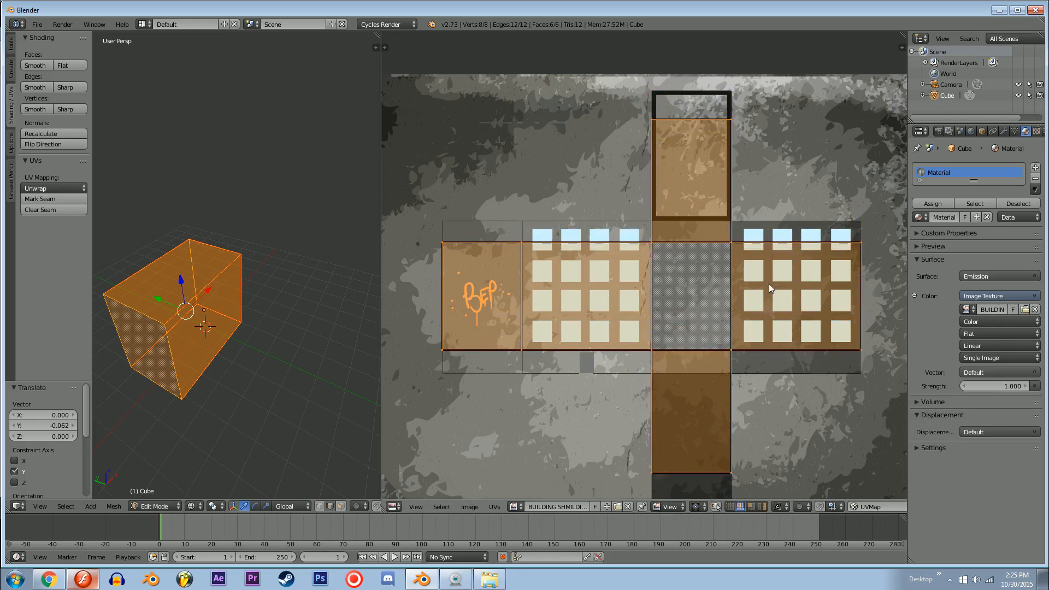
key("s")
key("y")
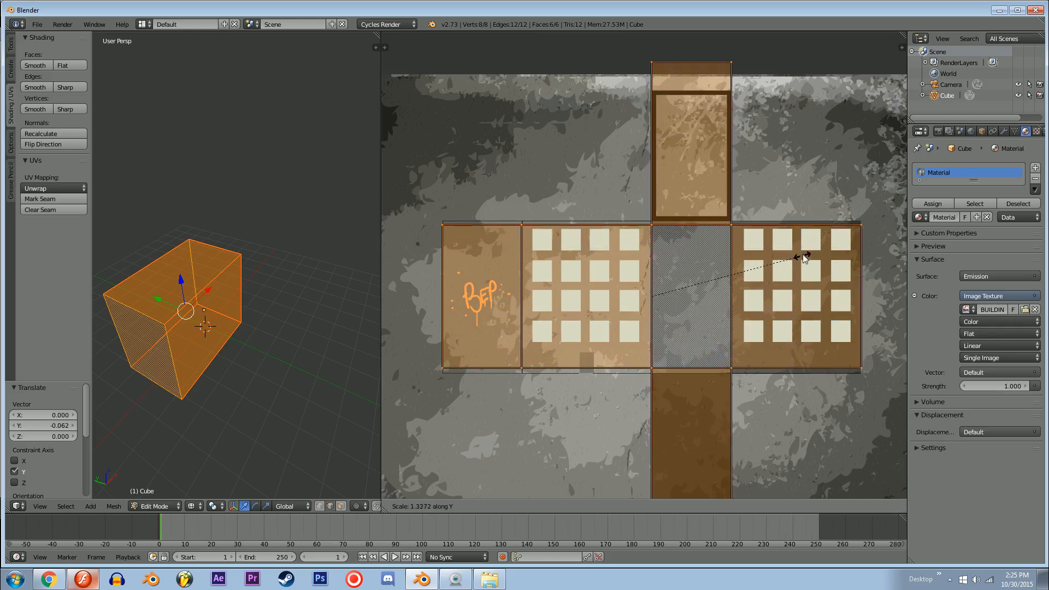
left_click(812, 247)
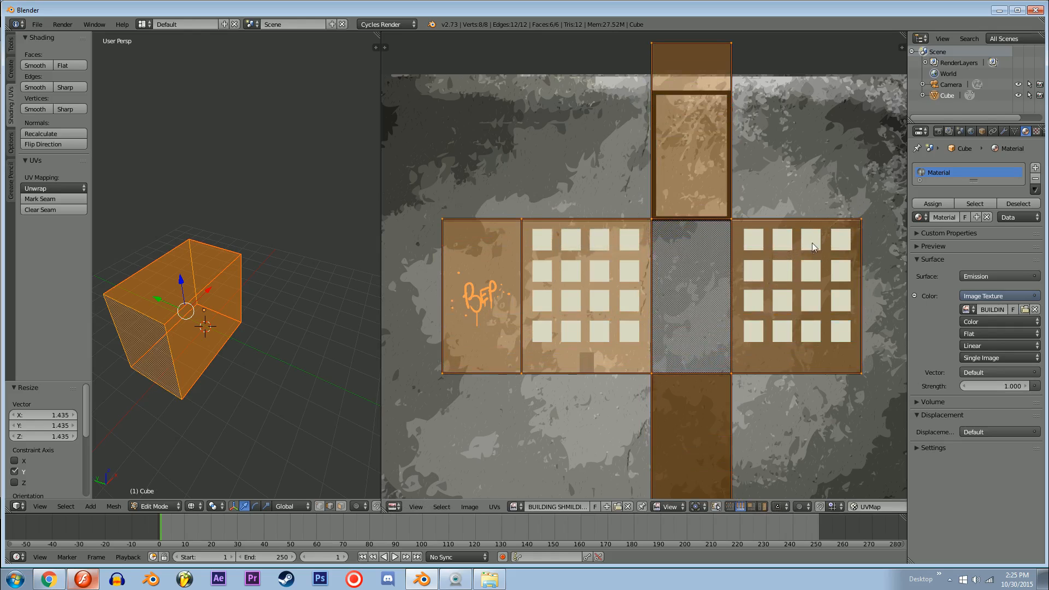
Step: In edge select mode, move the upper edge of the roof's UV face about -0.100 in Y onto the template's roof outline
middle_click_drag(725, 109, 664, 223)
middle_click_drag(651, 306, 717, 301)
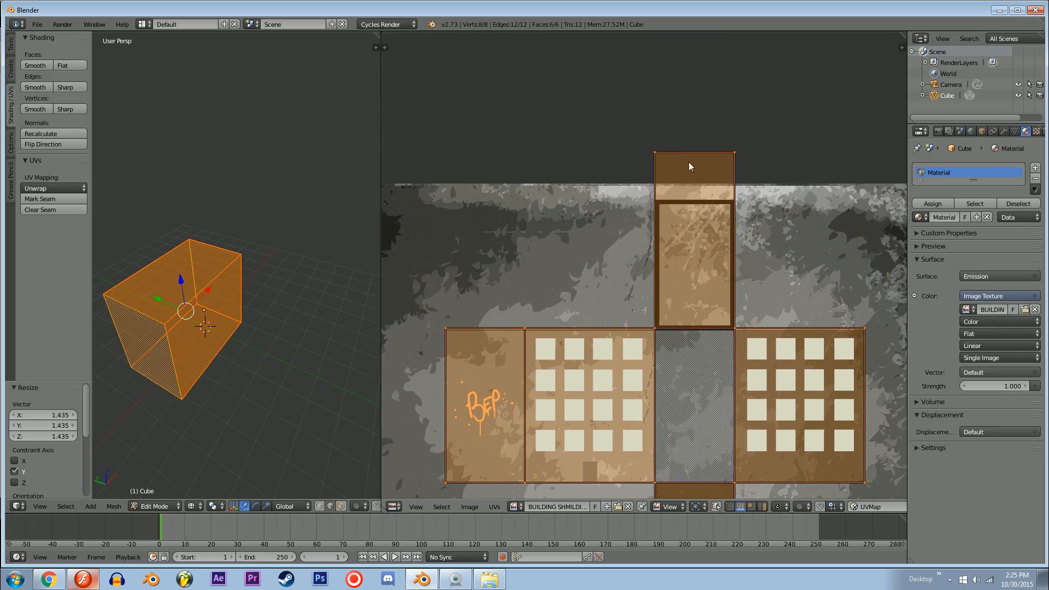
key("ctrl+Tab")
left_click(667, 174)
right_click(696, 151)
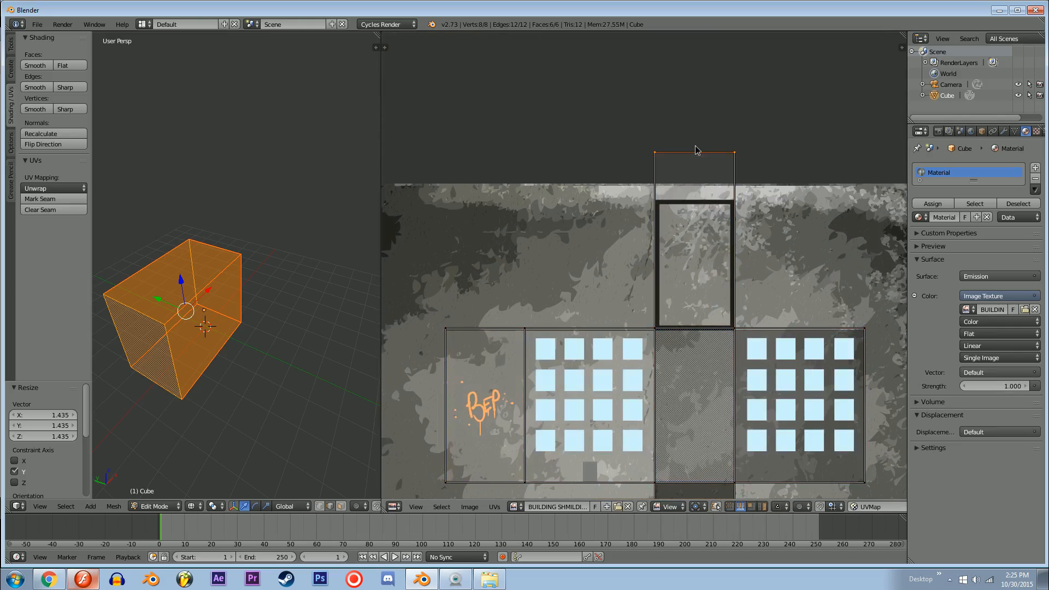
key("g")
key("y")
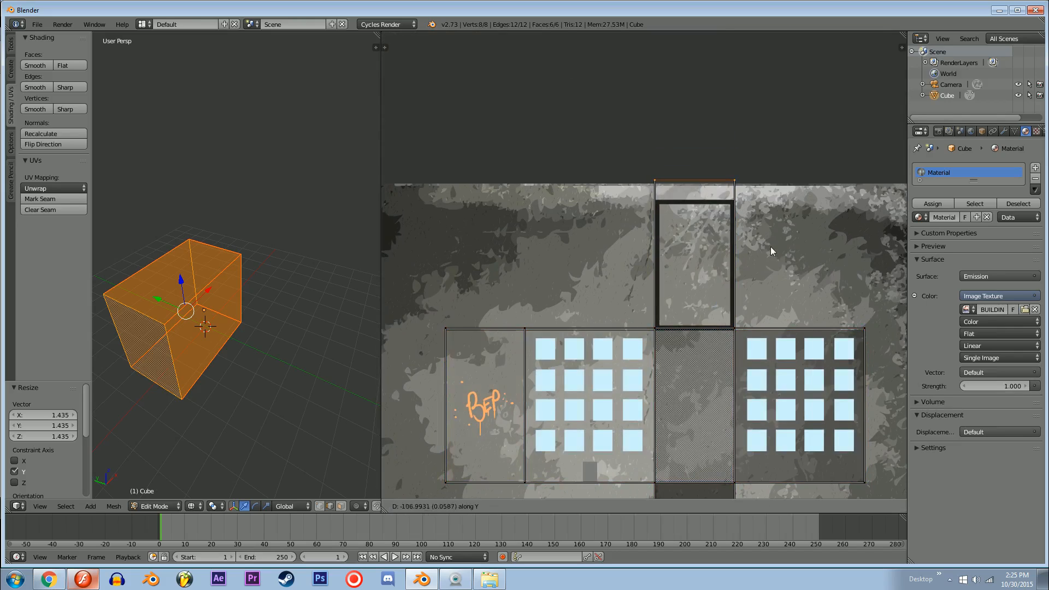
left_click(771, 263)
Step: Display the building in Material viewport shading, turned toward its window wall, and clear the UV selection
mouse_move(219, 394)
middle_mouse_down("shift")
mouse_move(284, 369)
mouse_move(249, 345)
middle_mouse_up("shift")
scroll(283, 370, "up", 2)
key("z")
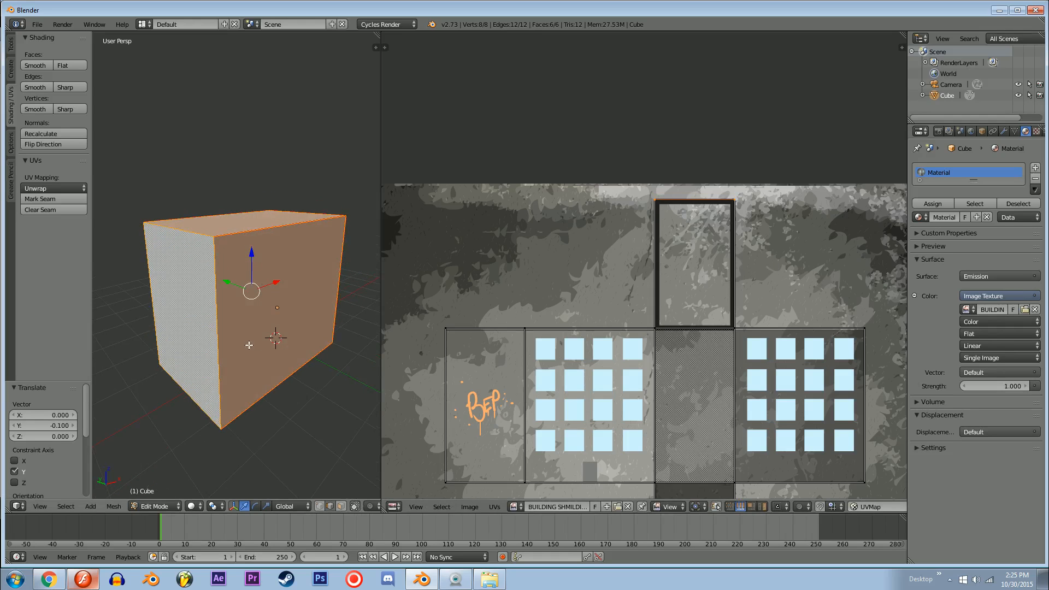
left_click(196, 507)
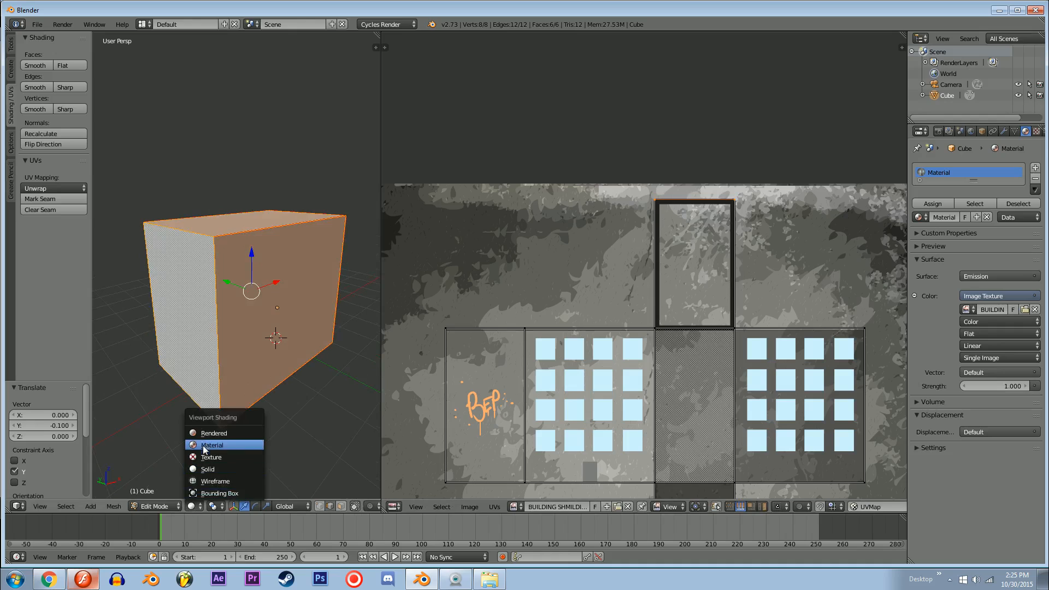
left_click(203, 444)
middle_click_drag(269, 361, 220, 376)
key("a")
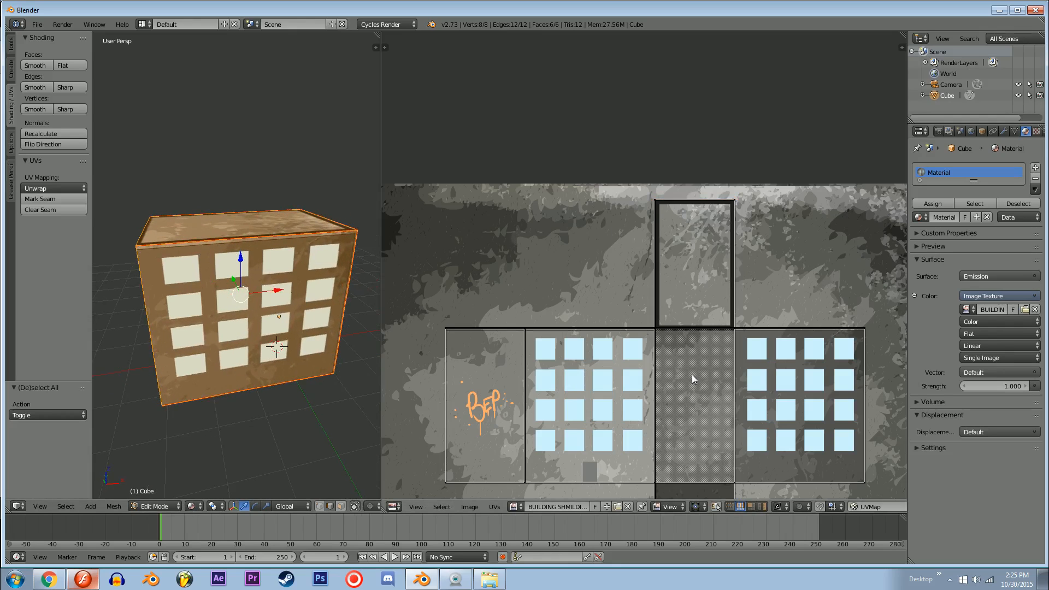
Step: Try shifting the entire UV layout across the texture to preview the effect on the building
key("a")
key("g")
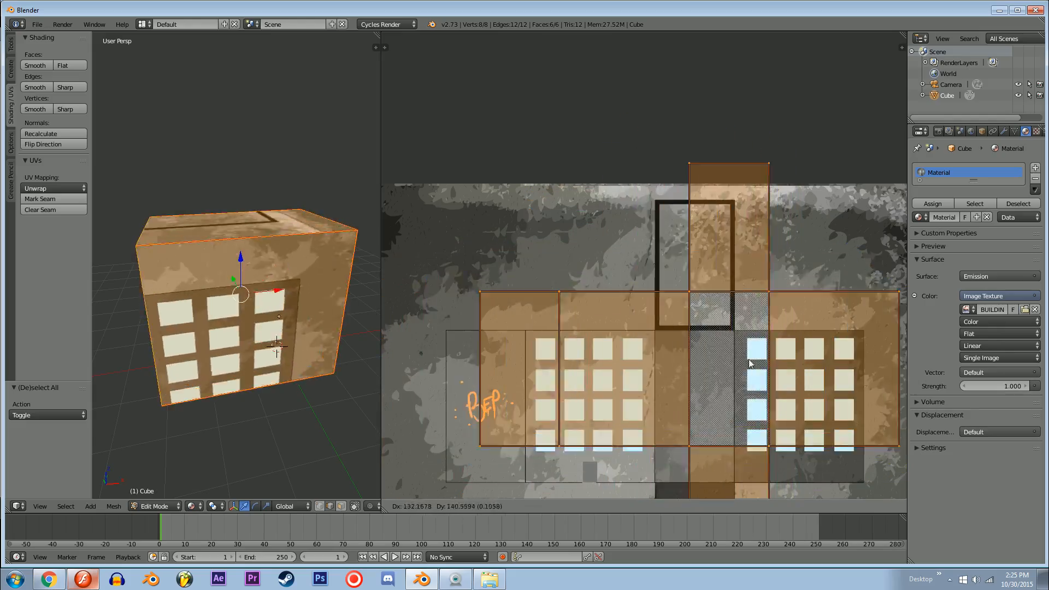
left_click(706, 372)
Step: Move the lowest edge of the bottom UV face about 0.097 in Y onto the lower edge of the template's dark rectangle
middle_click_drag(746, 394, 726, 198)
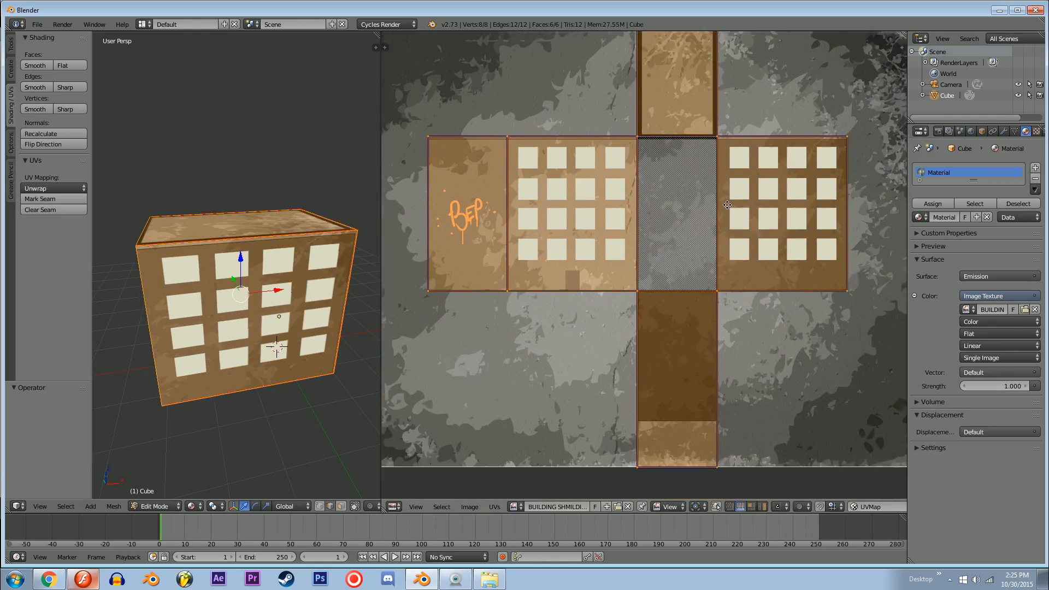
right_click(670, 458)
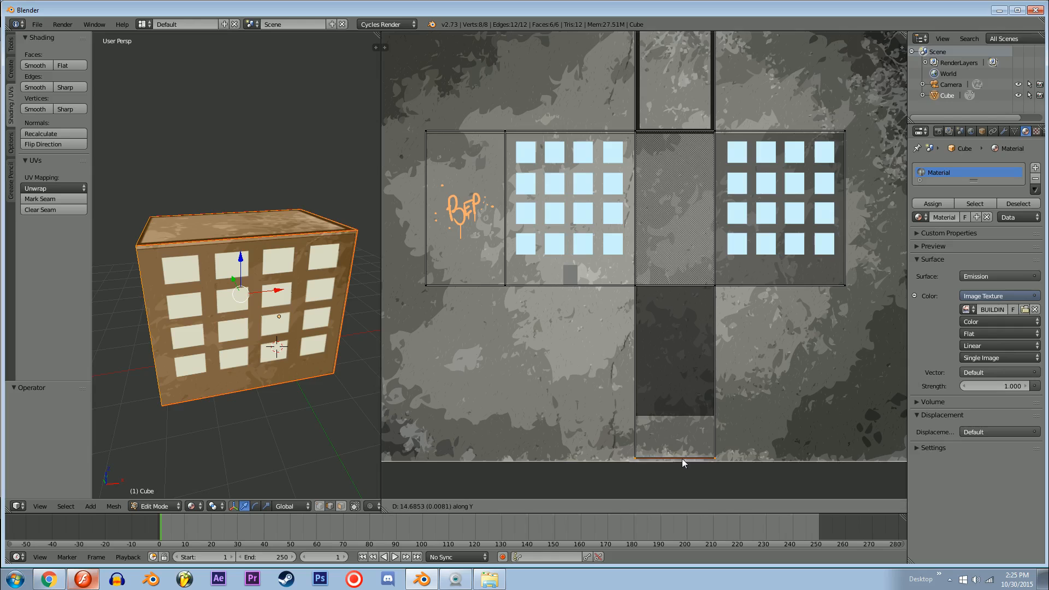
middle_click_drag(284, 229, 309, 260)
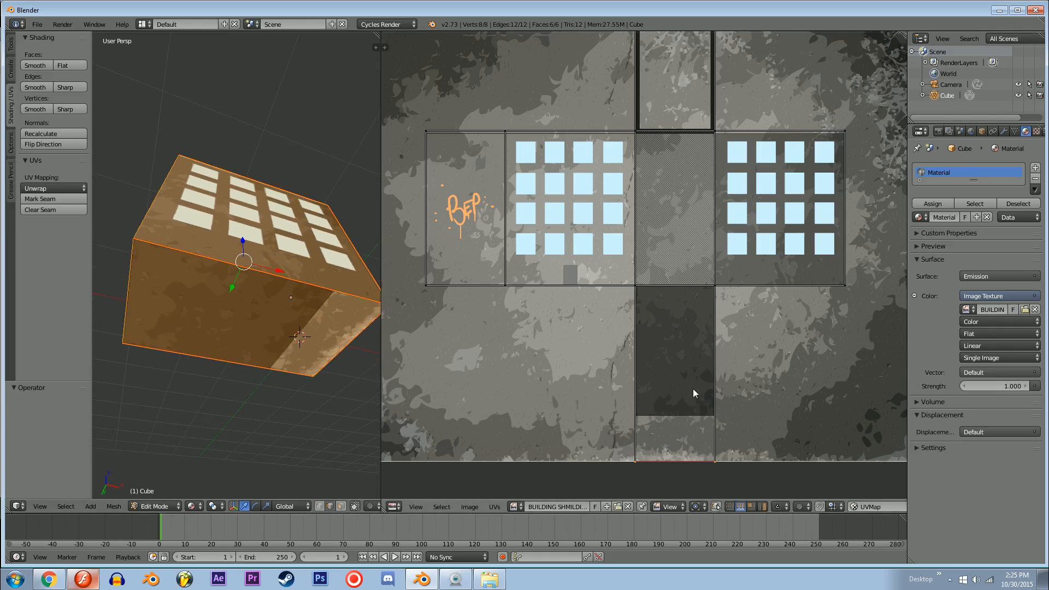
key("g")
key("y")
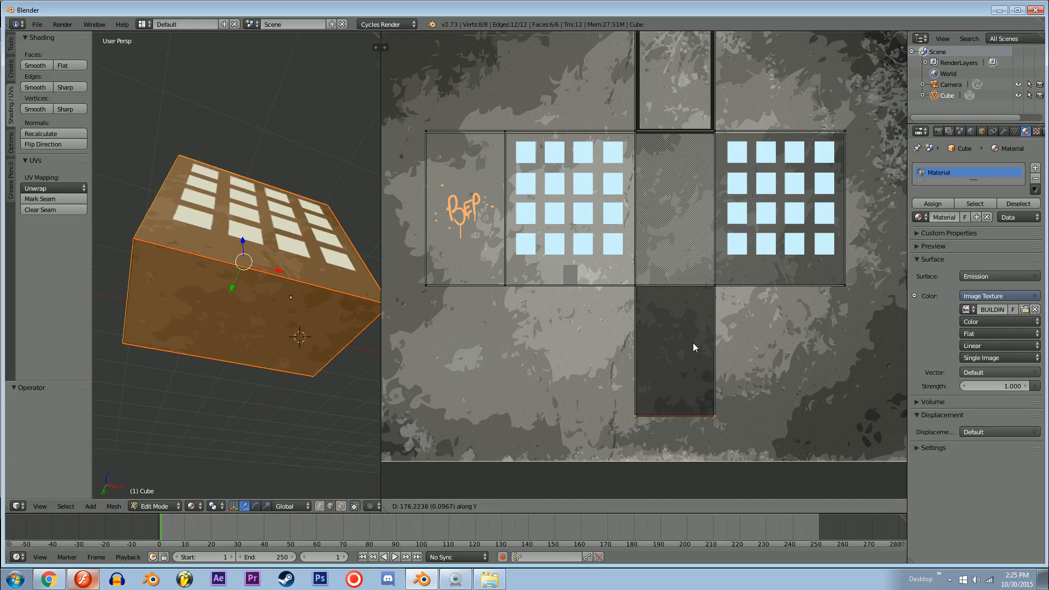
left_click(693, 343)
Step: Check the roof trim on the building and move the wall strip's upper UV edge about -0.005 in Y onto the template line
key("a")
middle_click_drag(290, 243, 256, 262)
scroll(295, 298, "up", 2)
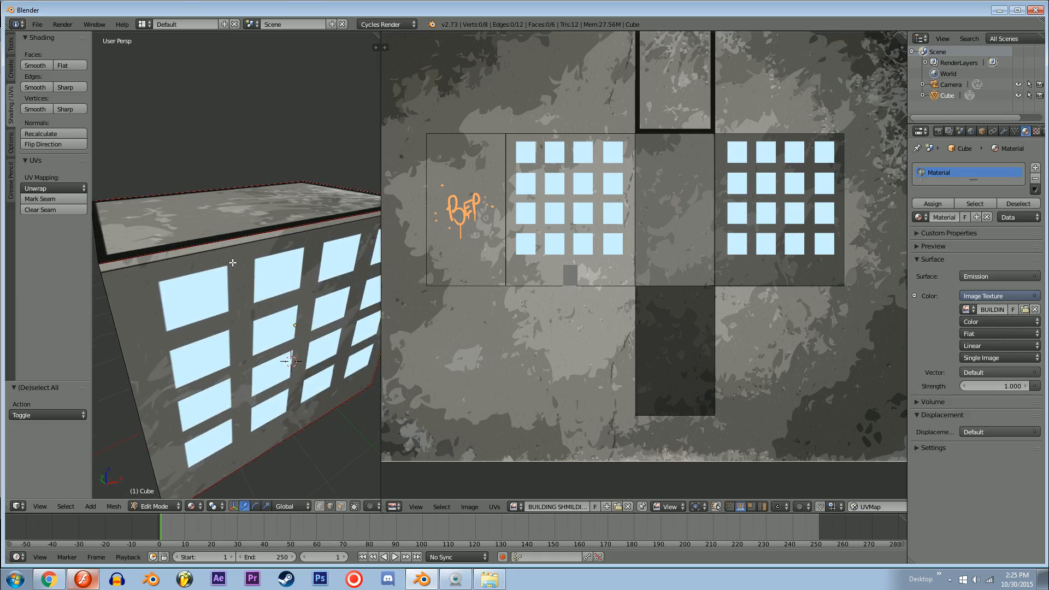
key("a")
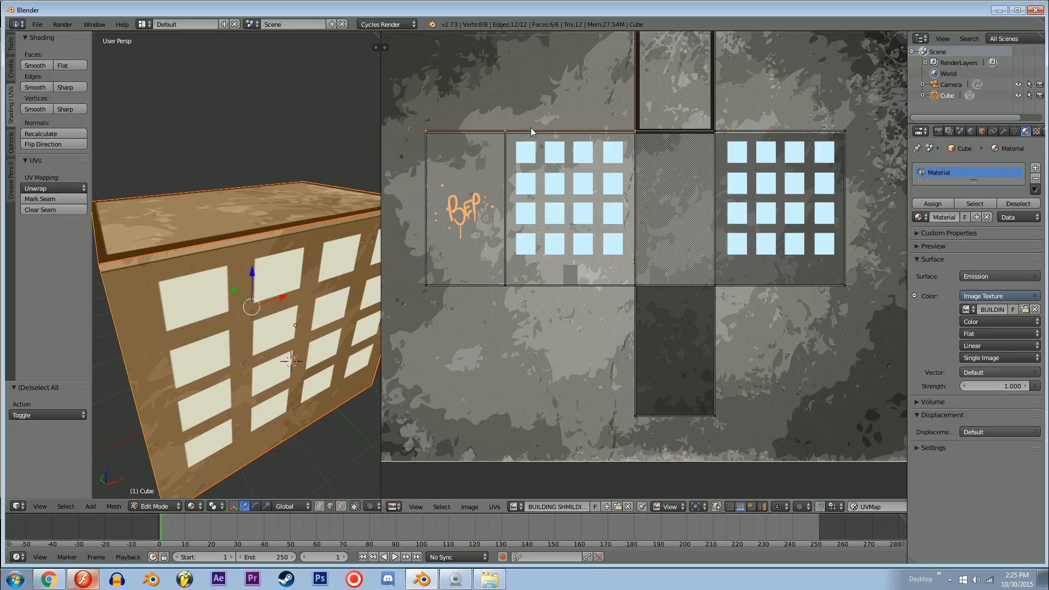
middle_click_drag(581, 145, 594, 251)
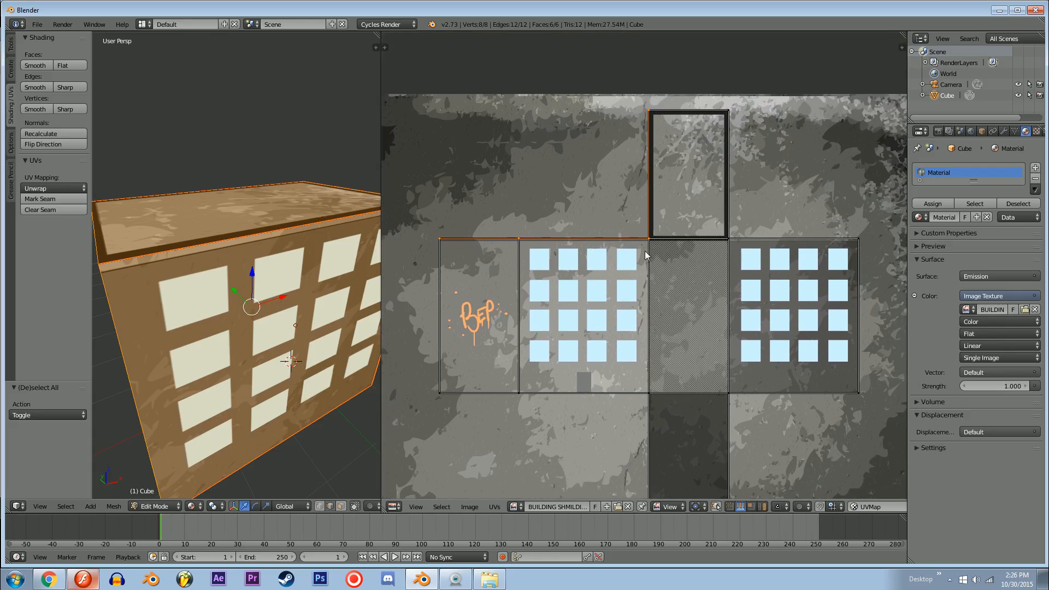
right_click(757, 239)
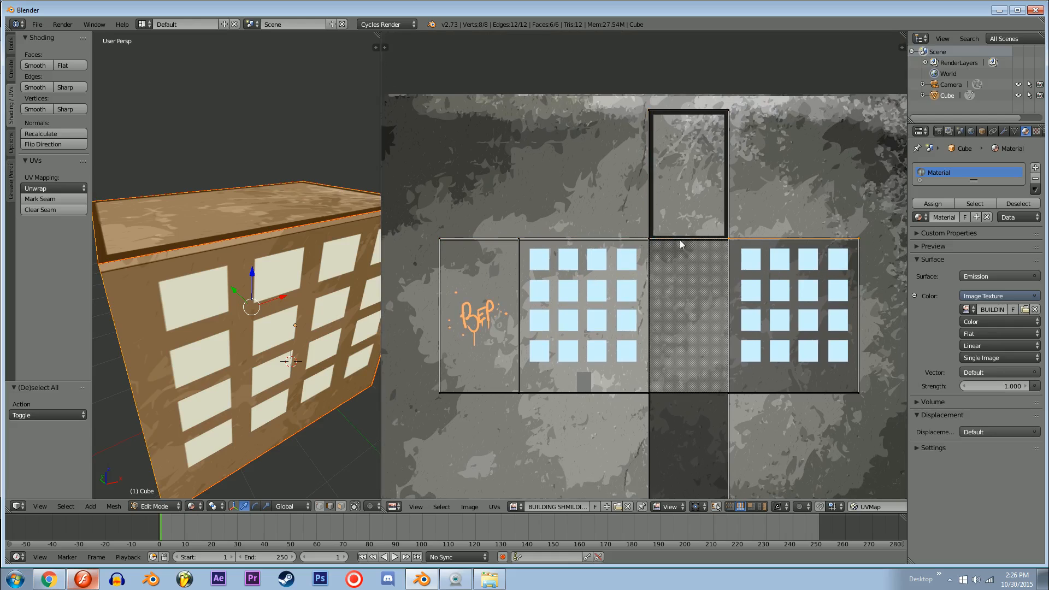
key("g")
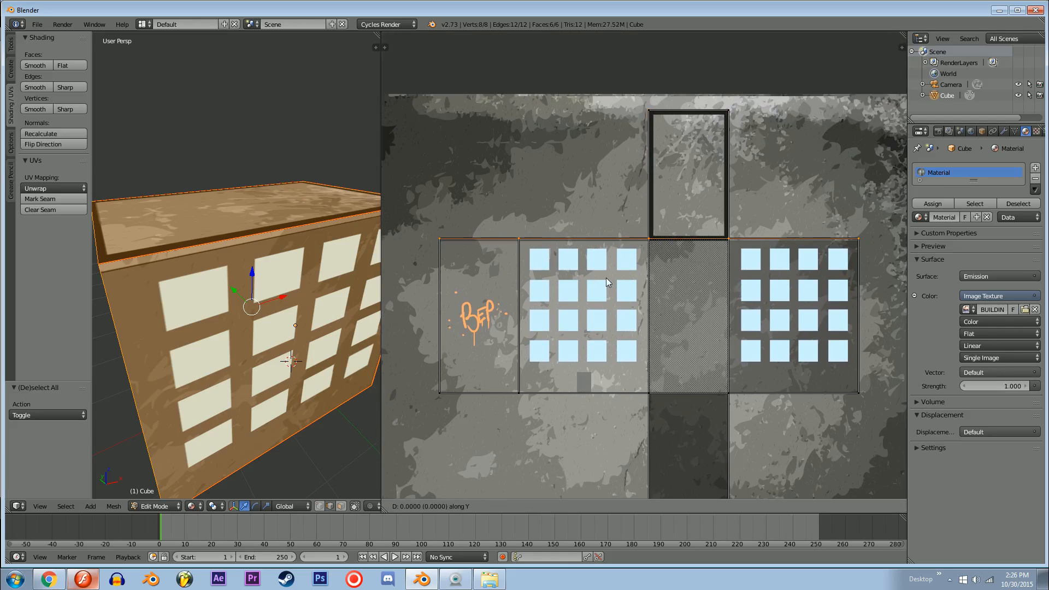
key("y")
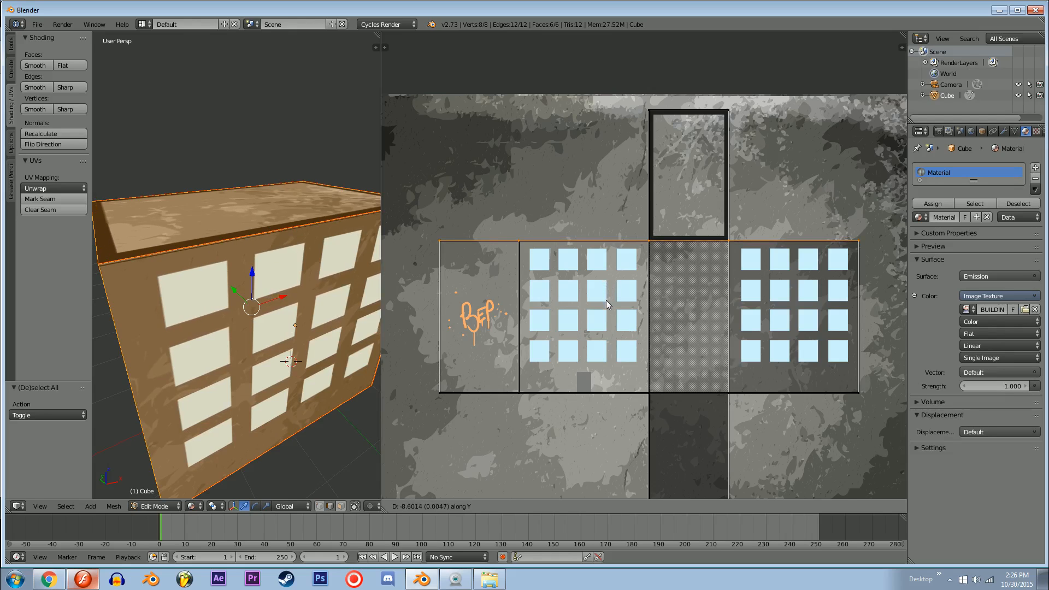
left_click(605, 300)
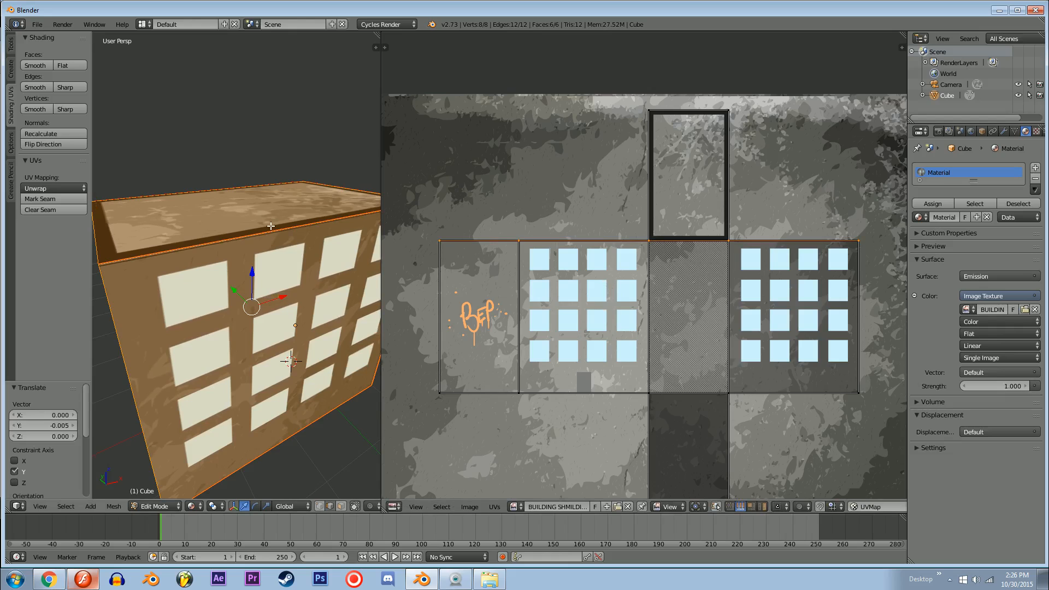
Step: Clear the UV selection, view the building's graffiti and front walls, and return to Object Mode
key("a")
middle_click_drag(481, 246, 487, 250)
middle_click_drag(213, 245, 262, 235)
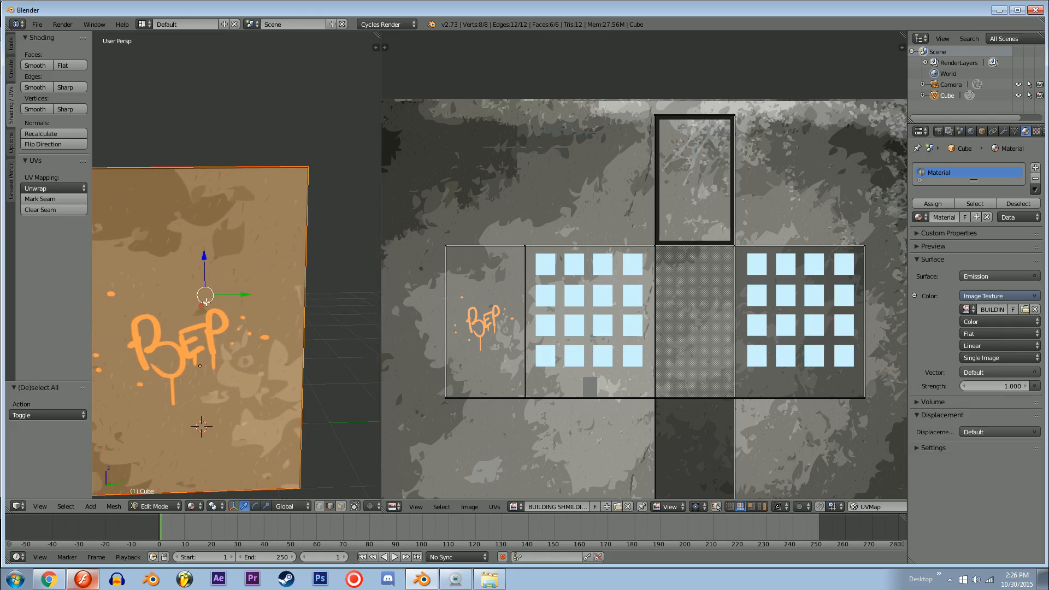
scroll(259, 287, "down", 3)
middle_click_drag(259, 293, 128, 312)
key("Tab")
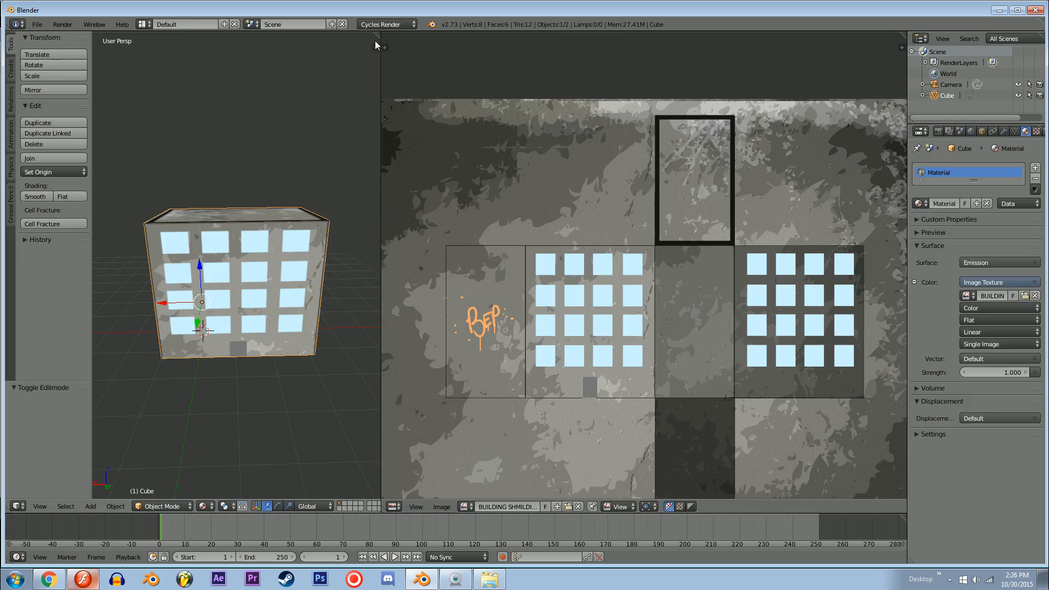
Step: Join the 3D viewport with the image editor area so the 3D view fills both
left_click_drag(375, 31, 312, 39)
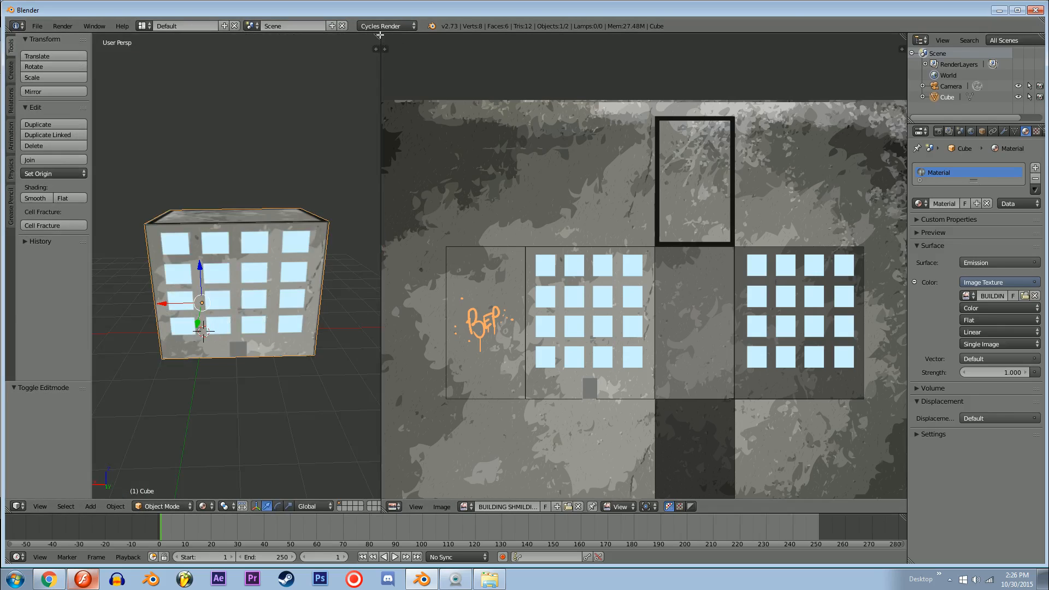
left_click_drag(379, 35, 516, 42)
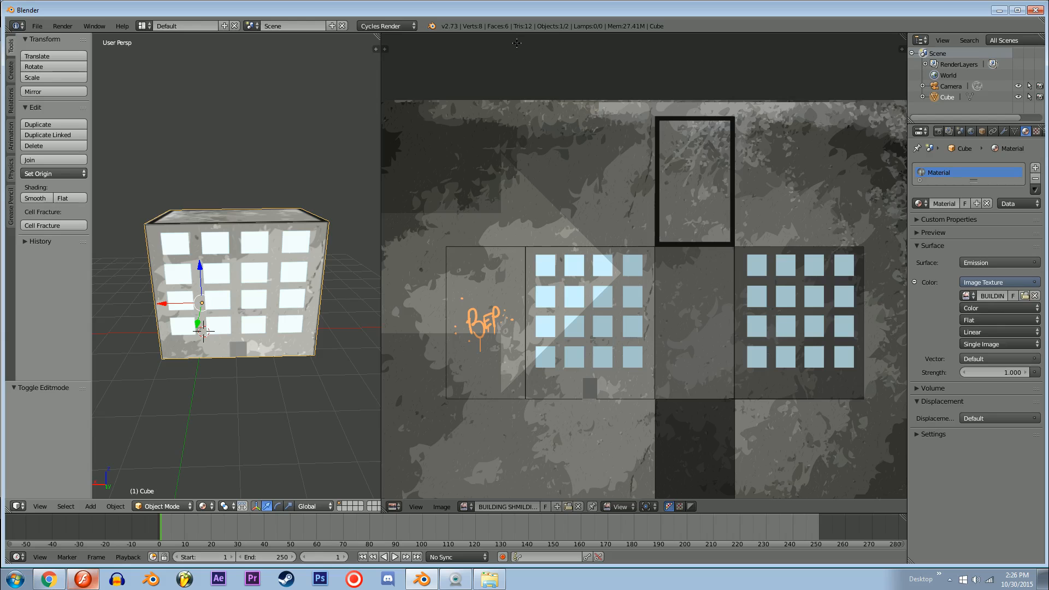
left_click_drag(516, 43, 517, 44)
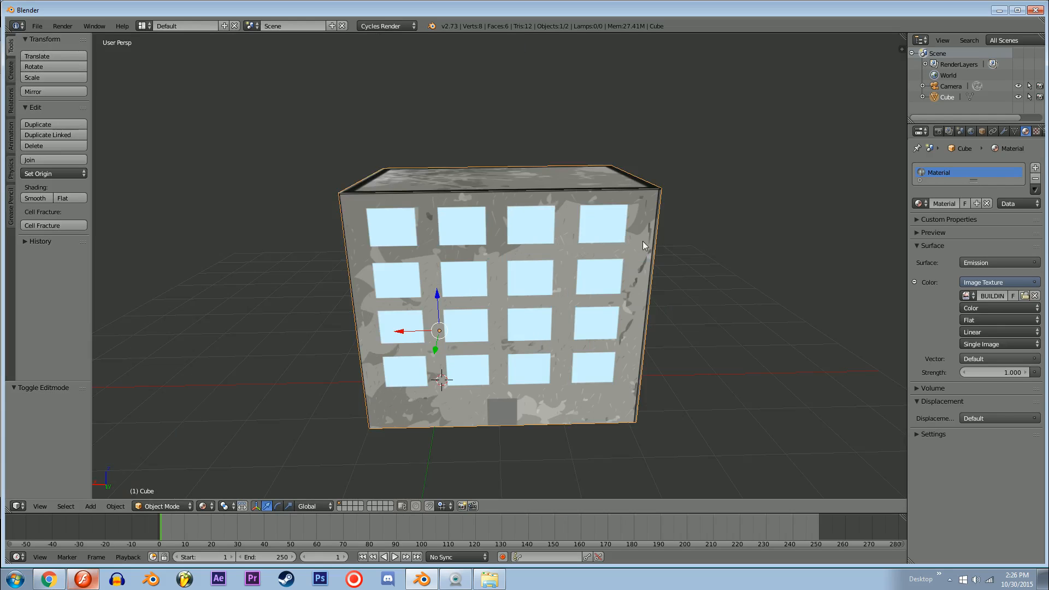
Step: Enter Edit Mode on the building, switch to face selection and select the roof face
mouse_move(636, 164)
middle_mouse_down()
mouse_move(582, 203)
mouse_move(519, 144)
mouse_move(627, 142)
mouse_move(638, 182)
middle_mouse_up()
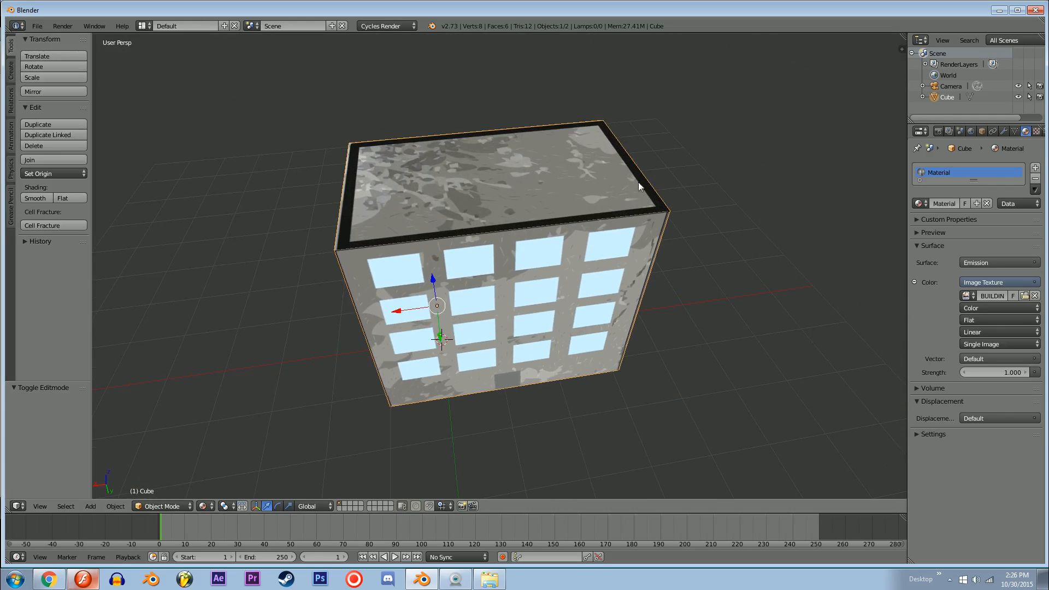
key("Tab")
middle_click_drag(660, 261, 646, 208)
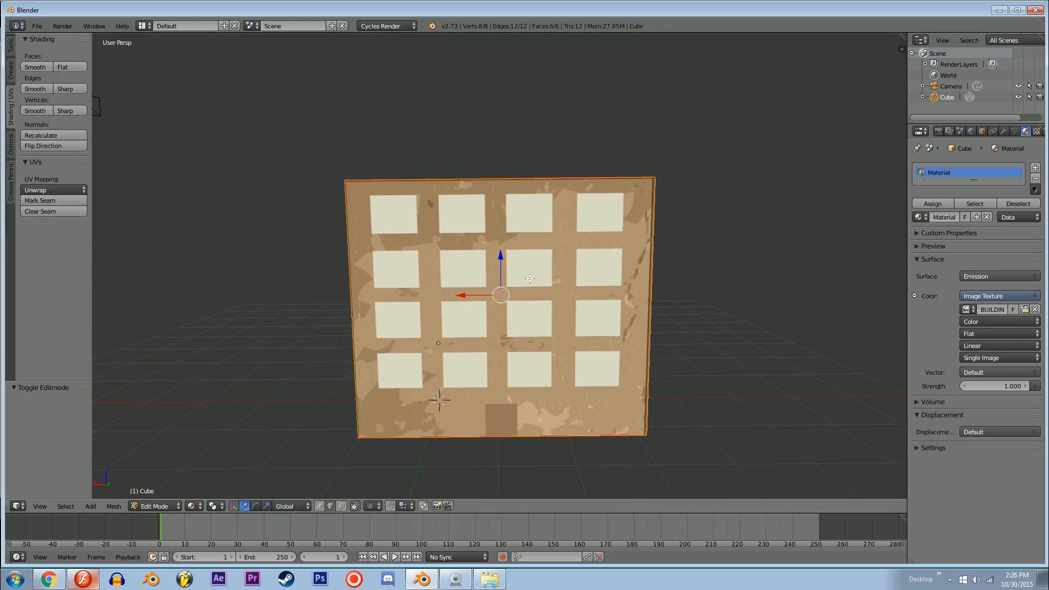
mouse_move(560, 237)
middle_mouse_down()
mouse_move(563, 247)
mouse_move(453, 285)
mouse_move(620, 234)
mouse_move(573, 235)
middle_mouse_up()
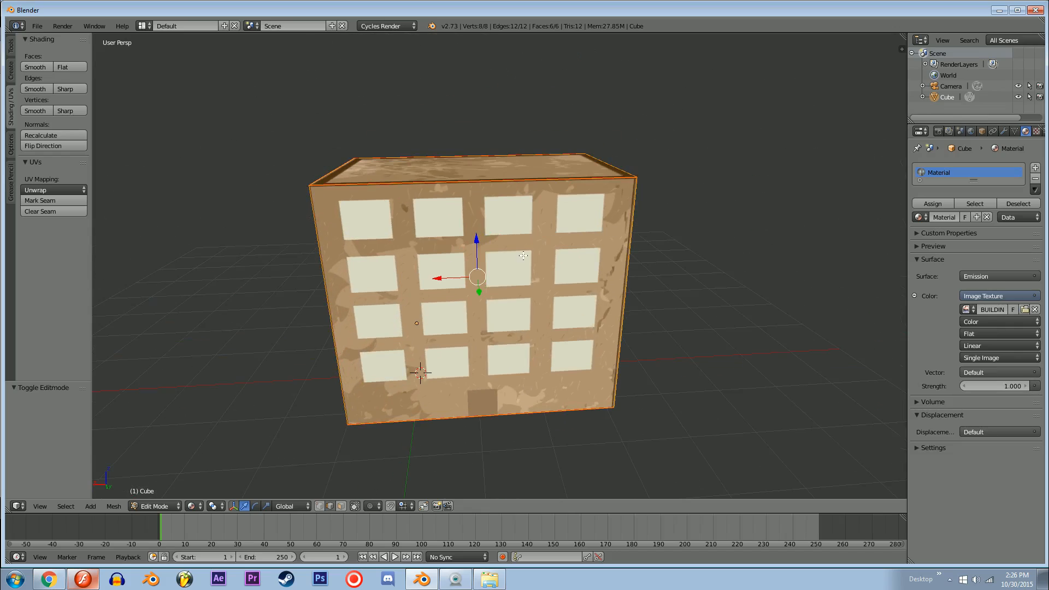
middle_click_drag(468, 241, 497, 258)
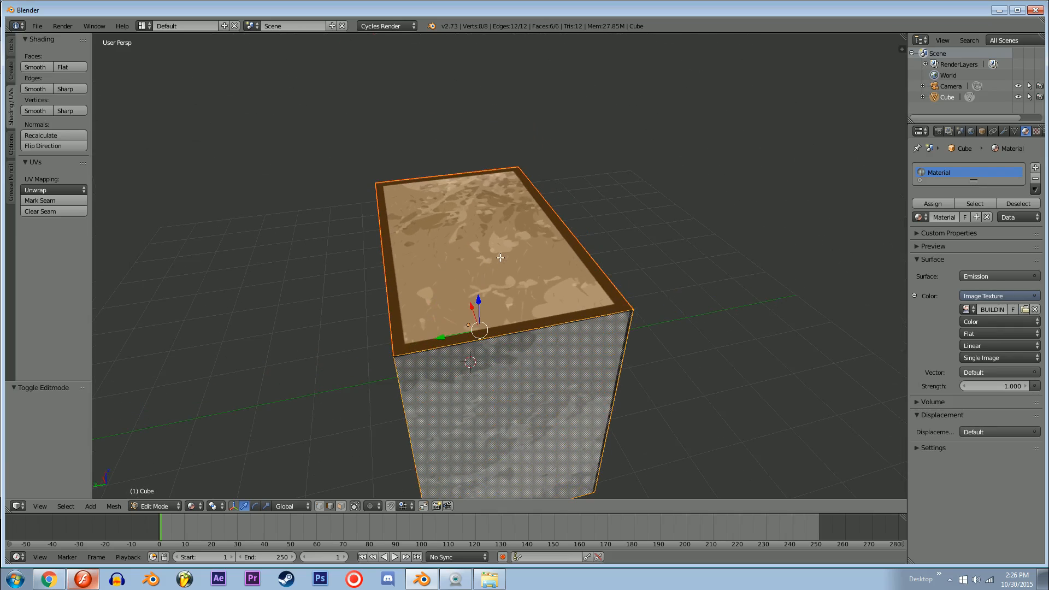
key("ctrl+shift+Tab")
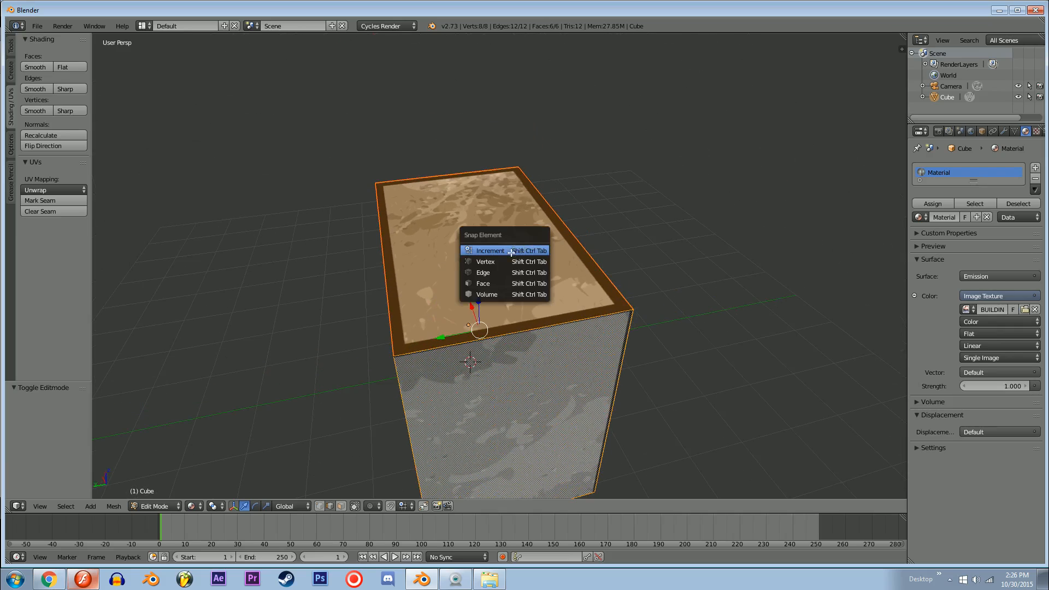
left_click(541, 191)
key("ctrl+Tab")
left_click(528, 237)
right_click(490, 239)
middle_click_drag(527, 240, 525, 267)
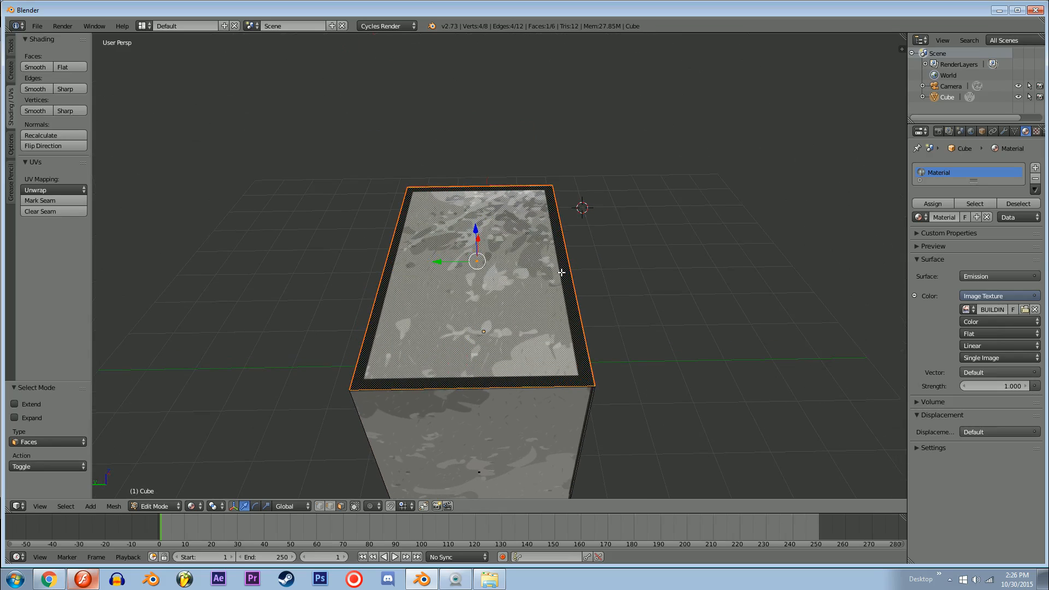
Step: Inset the roof face by about 0.14 so its edges follow the inner line of the dark roof trim
key("u")
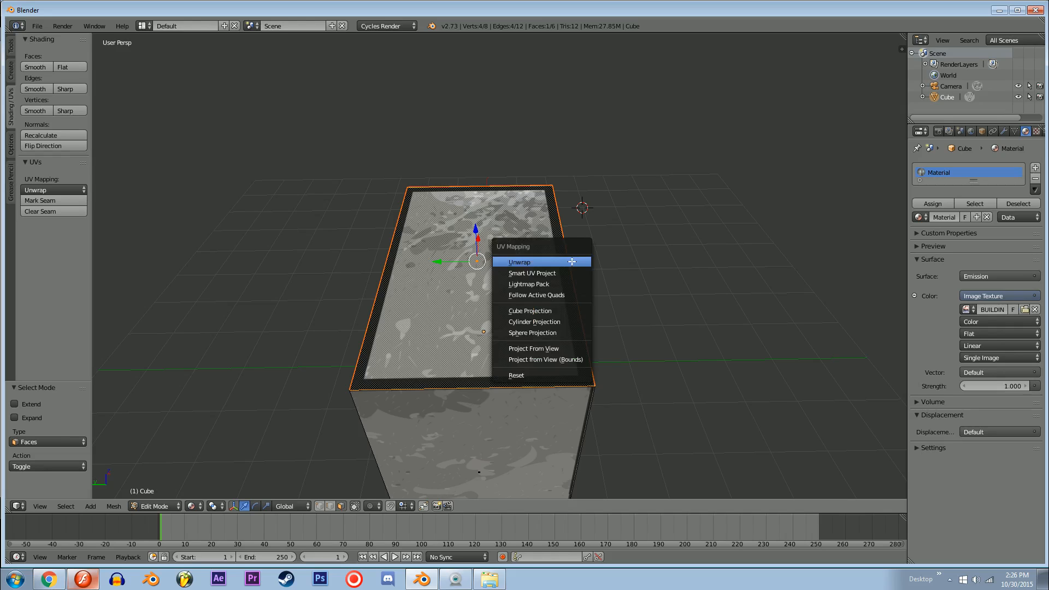
left_click(610, 203)
key("i")
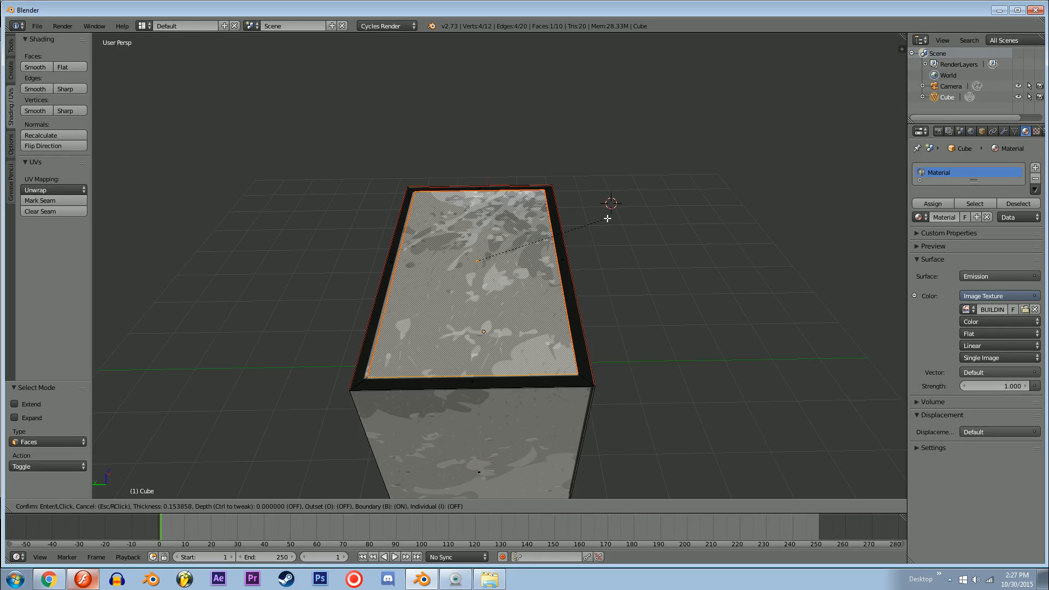
left_click(608, 217)
Step: Extrude the inset roof face downward along its normal to form a recessed roof inside a raised dark rim
middle_click_drag(609, 215, 709, 302)
scroll(587, 233, "up", 4)
middle_click_drag(587, 233, 633, 225)
key("ctrl+Tab")
left_click(526, 237)
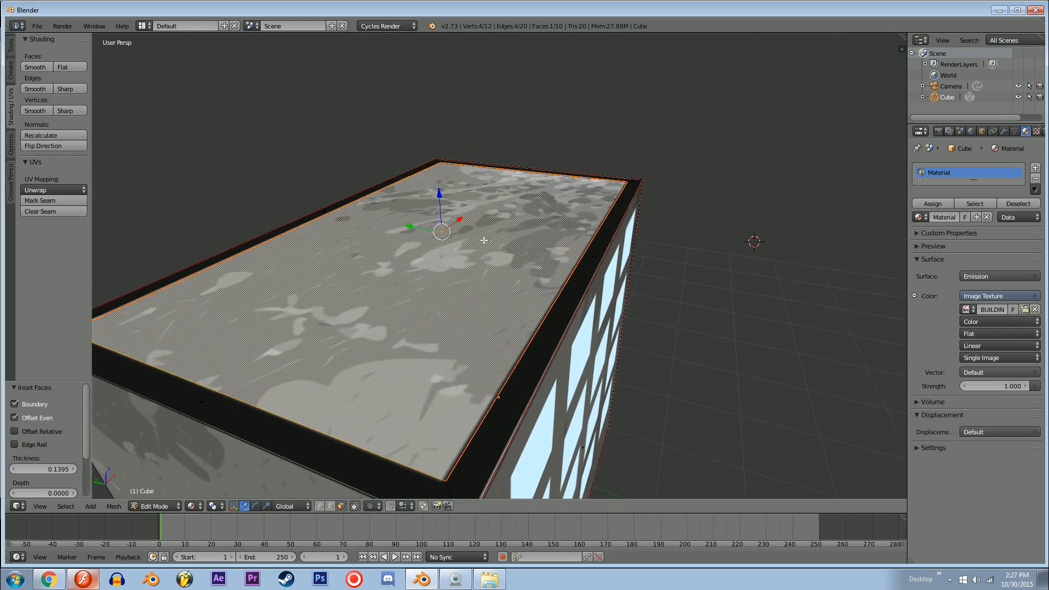
key("e")
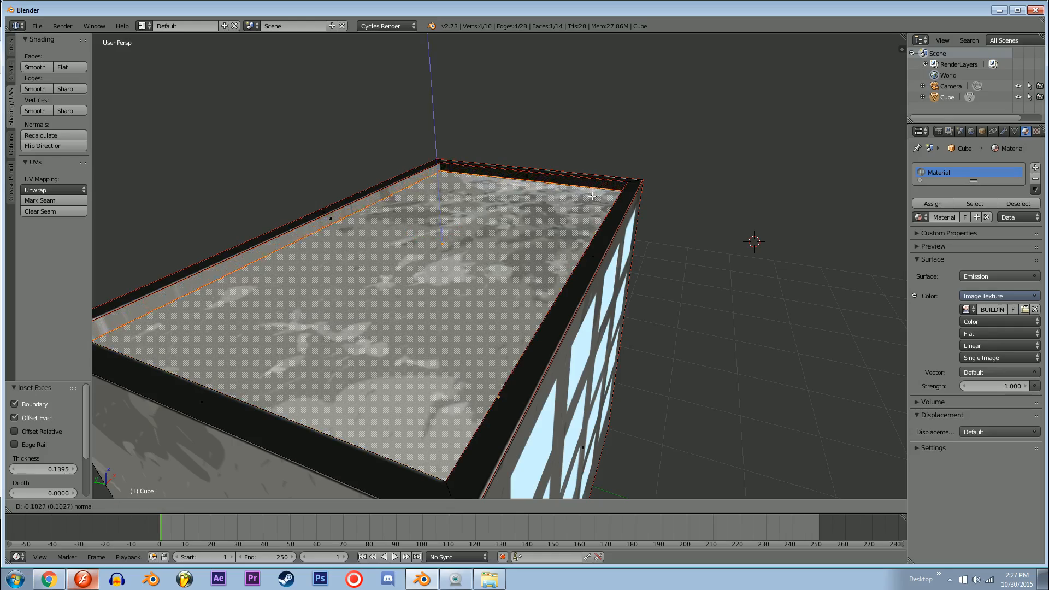
left_click(591, 205)
Step: Clear the selection and select the building's front wall face with the door
key("a")
middle_click_drag(592, 205, 494, 204)
scroll(494, 203, "down", 5)
mouse_move(527, 278)
middle_mouse_down()
mouse_move(541, 251)
mouse_move(508, 265)
mouse_move(490, 255)
mouse_move(557, 263)
mouse_move(522, 269)
middle_mouse_up()
right_click(557, 262)
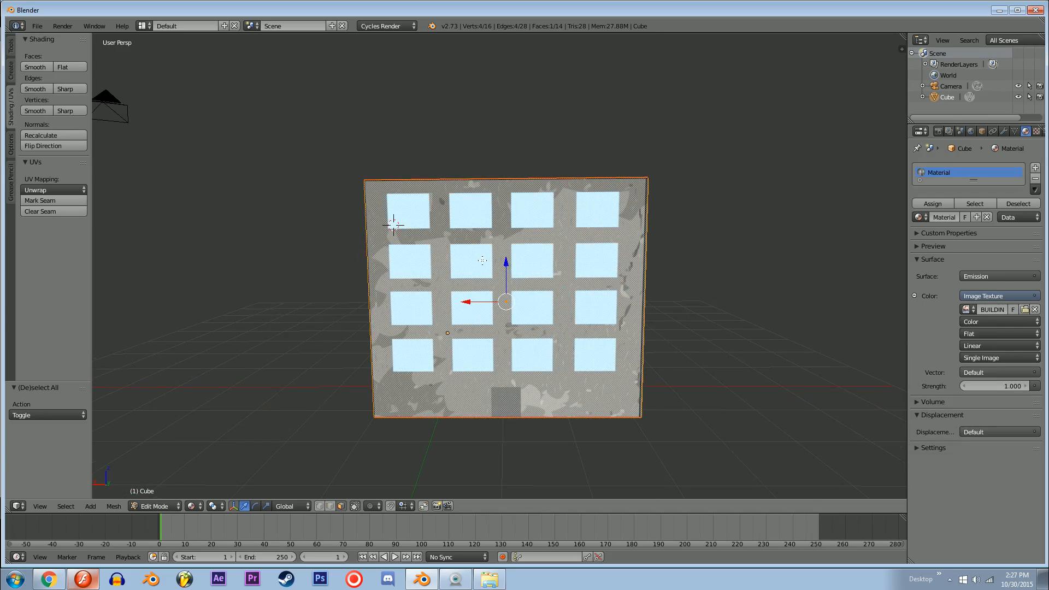
Step: Add a single vertical loop cut through the centre of the front wall and door
middle_click_drag(436, 187, 499, 233)
middle_click_drag(408, 219, 446, 237)
key("ctrl+r")
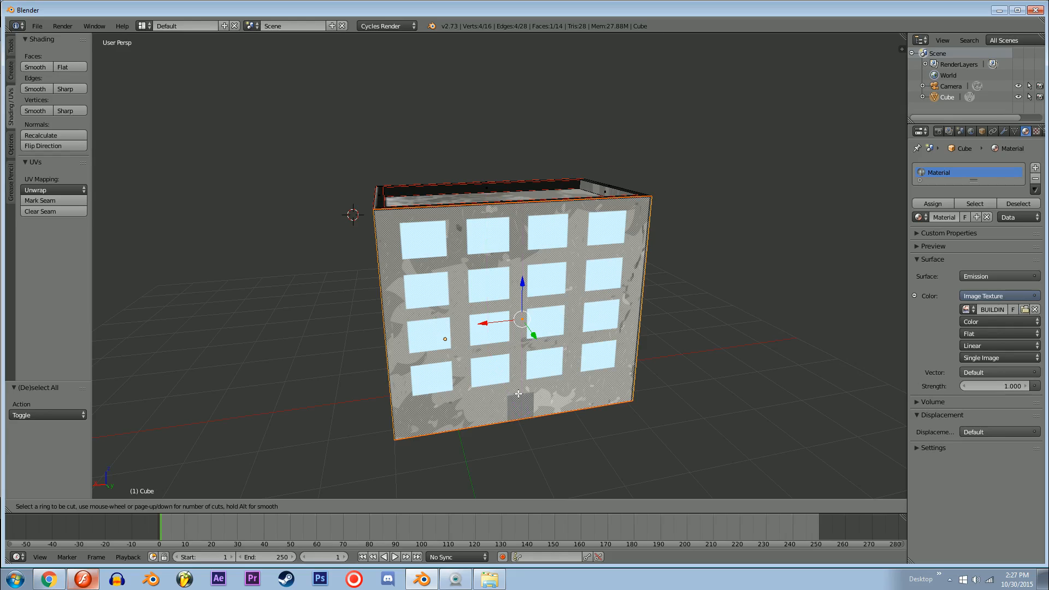
left_click(523, 410)
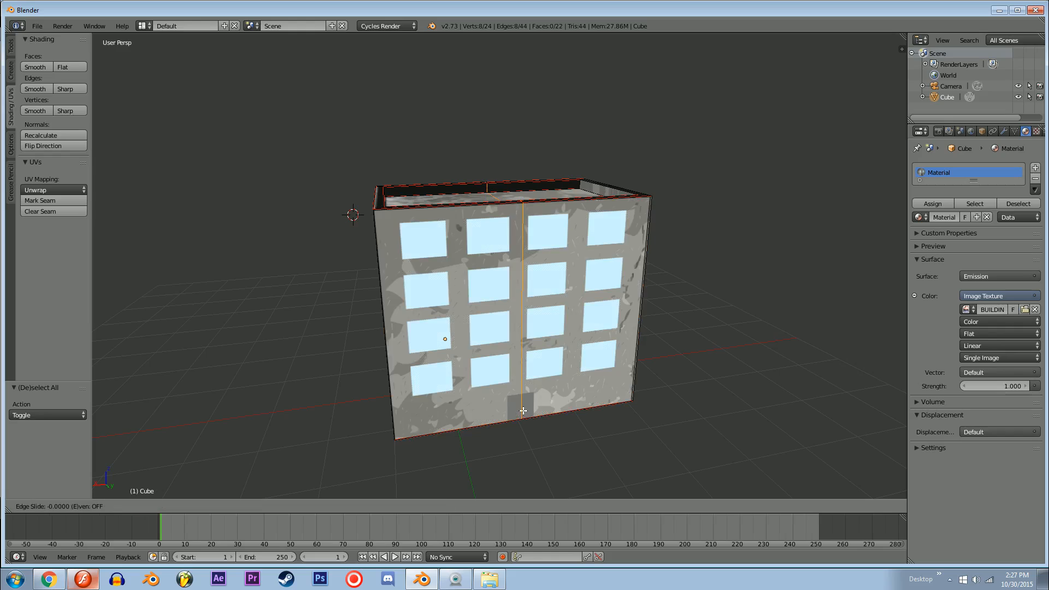
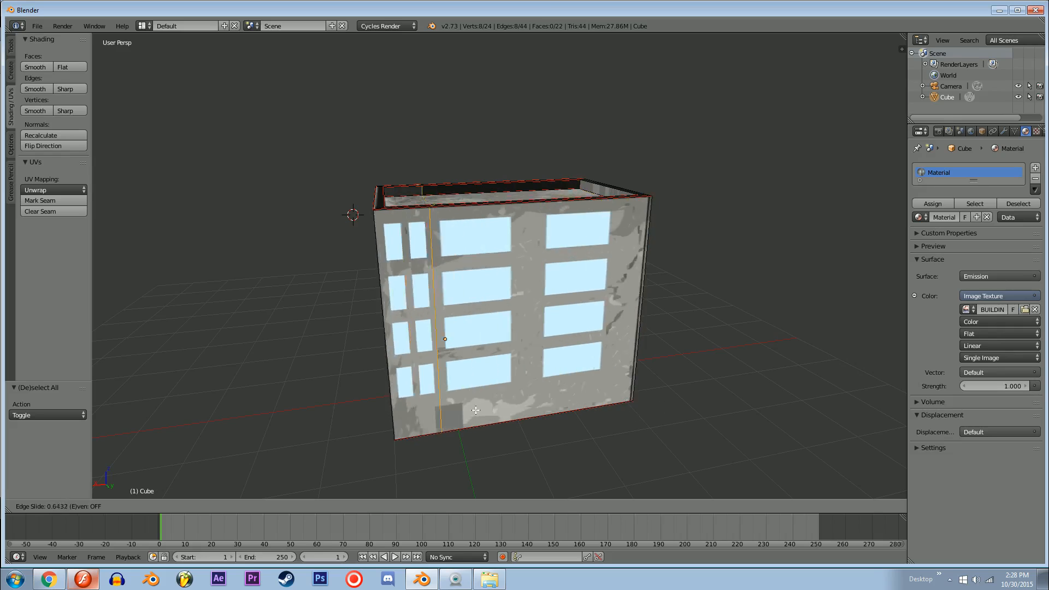
Step: Place the vertical loop cut at the centre of the front wall and enable its Correct UVs option
left_click(522, 410)
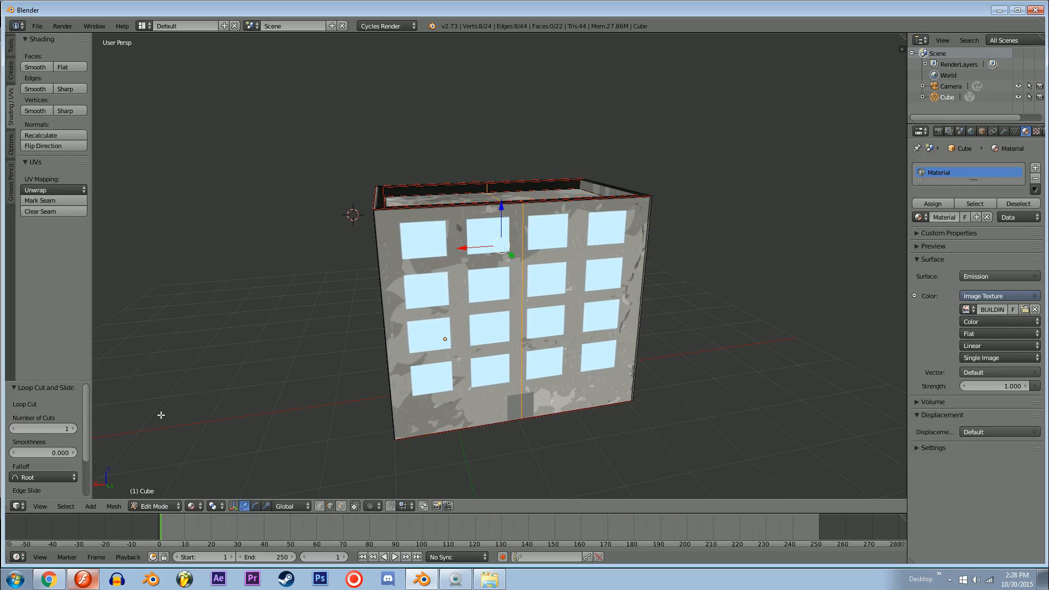
left_click_drag(86, 432, 85, 486)
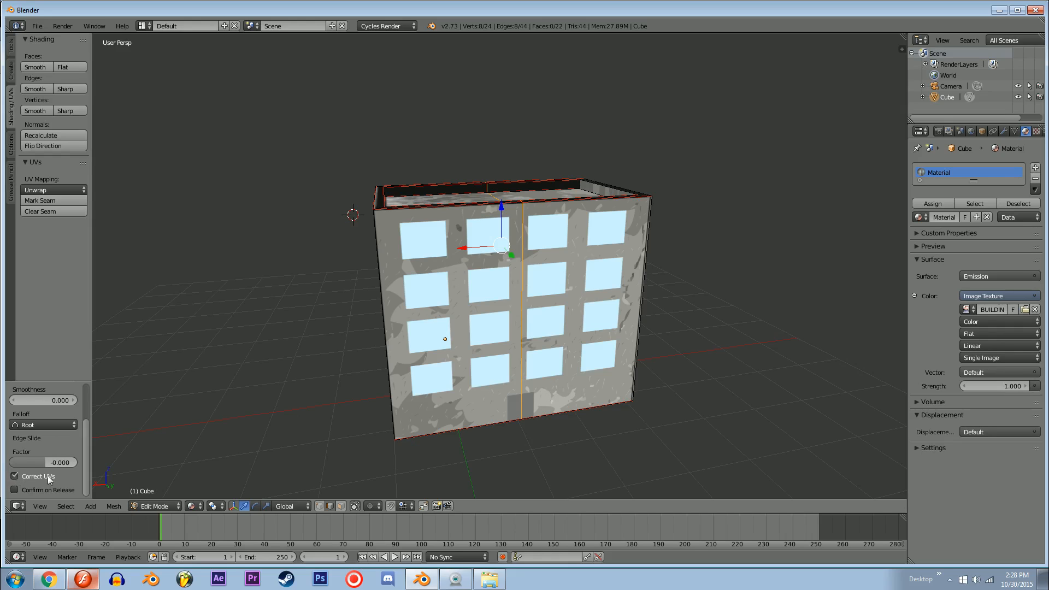
Step: Try moving the centre edge loop along the X axis, and undo the move
key("g")
key("x")
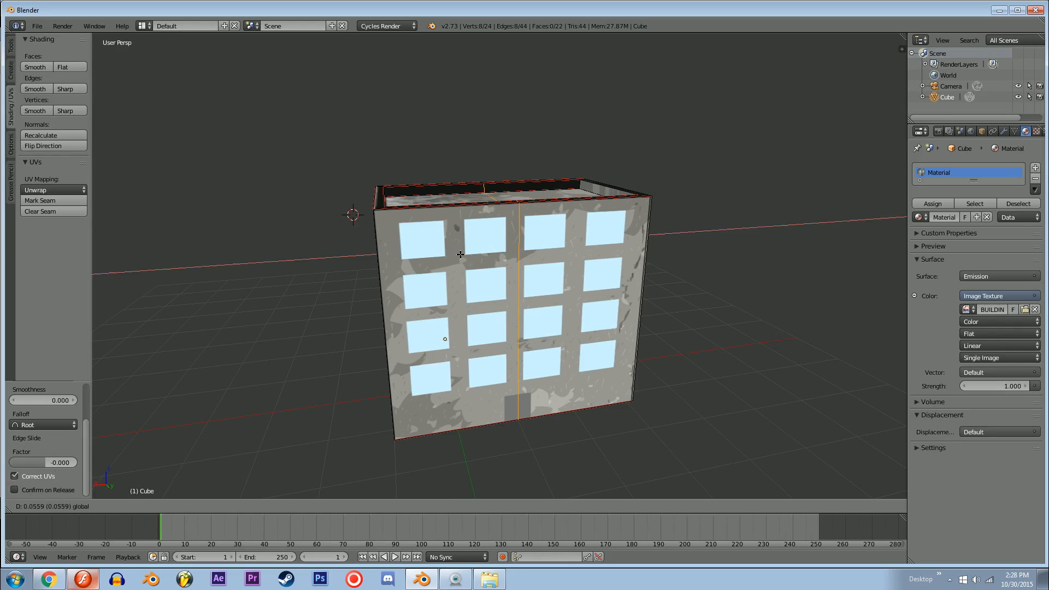
left_click(518, 264)
key("ctrl+z")
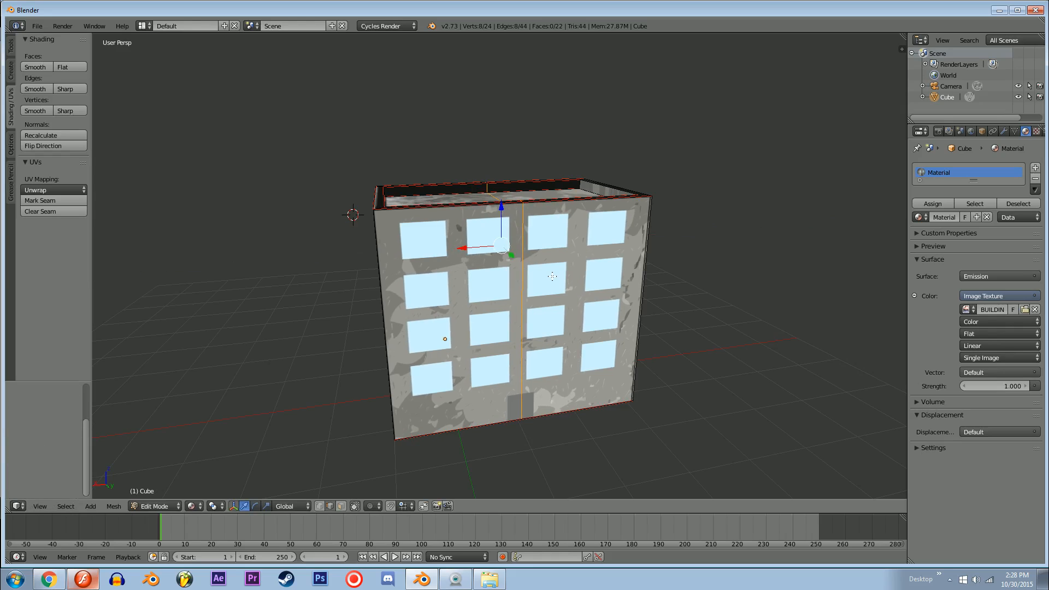
Step: Edge-slide the vertical loop across the front wall to the outer edge of the leftmost window column
key("g")
key("g")
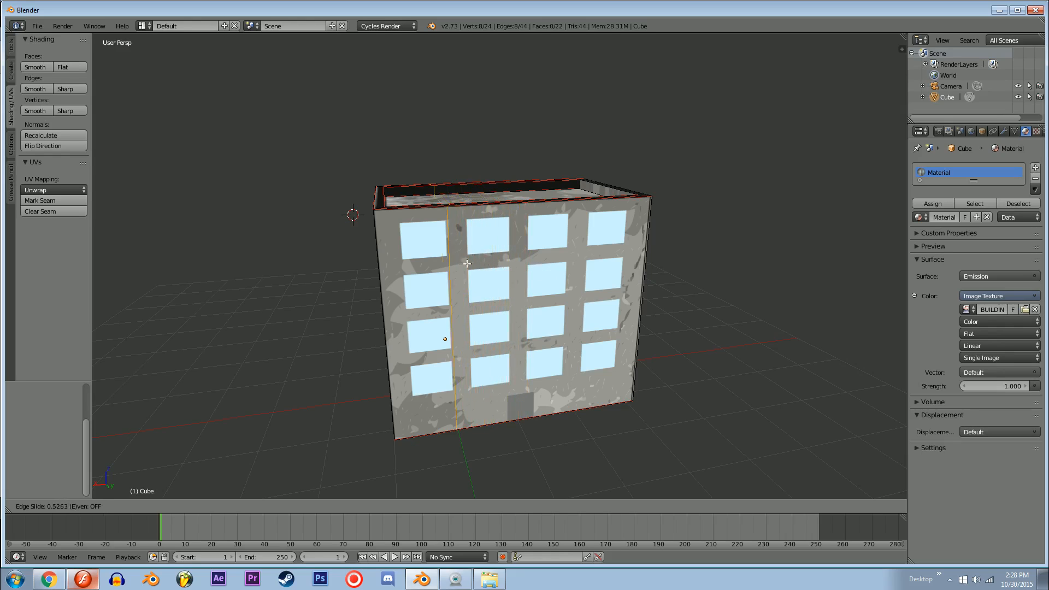
left_click(426, 262)
middle_click_drag(426, 262, 384, 268)
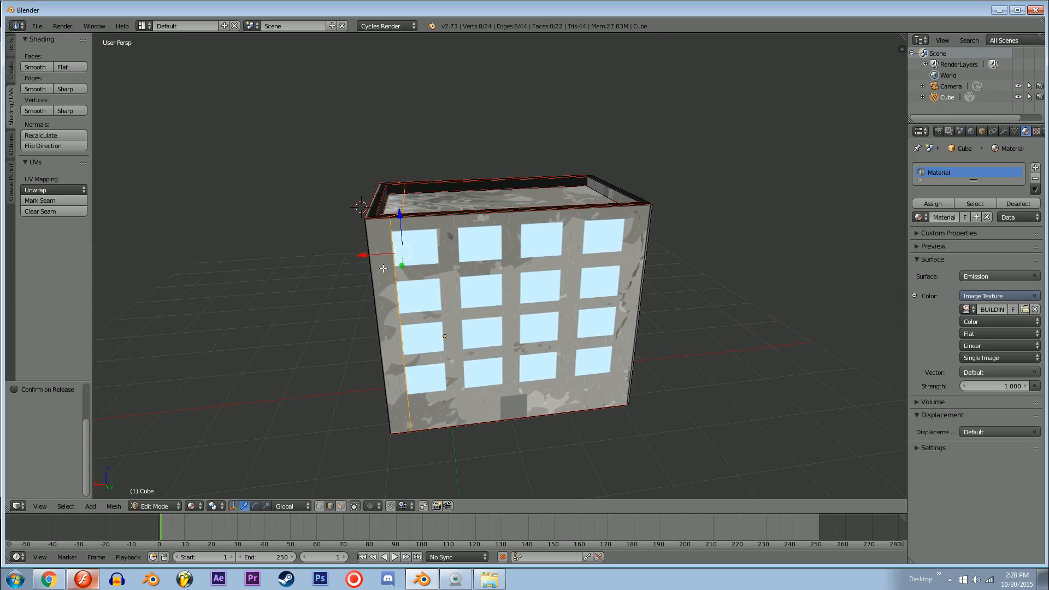
Step: Clear the selection, select the entire vertical edge loop beside the leftmost window column, and check it in wireframe
middle_click_drag(439, 289, 399, 182)
key("a")
scroll(400, 288, "up", 3)
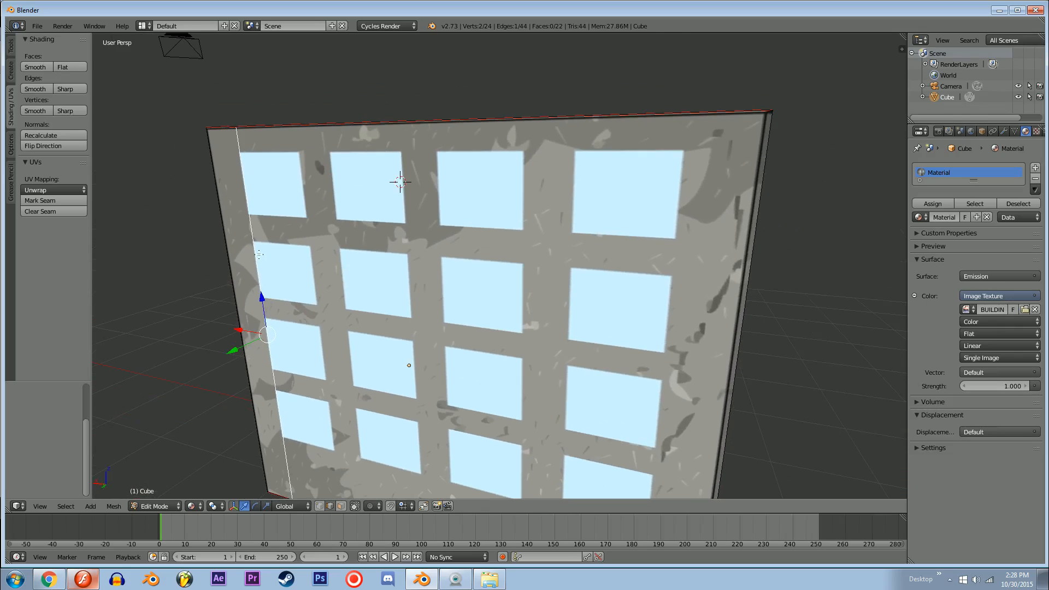
middle_click_drag(259, 253, 265, 297)
right_click(236, 239, "alt")
key("z")
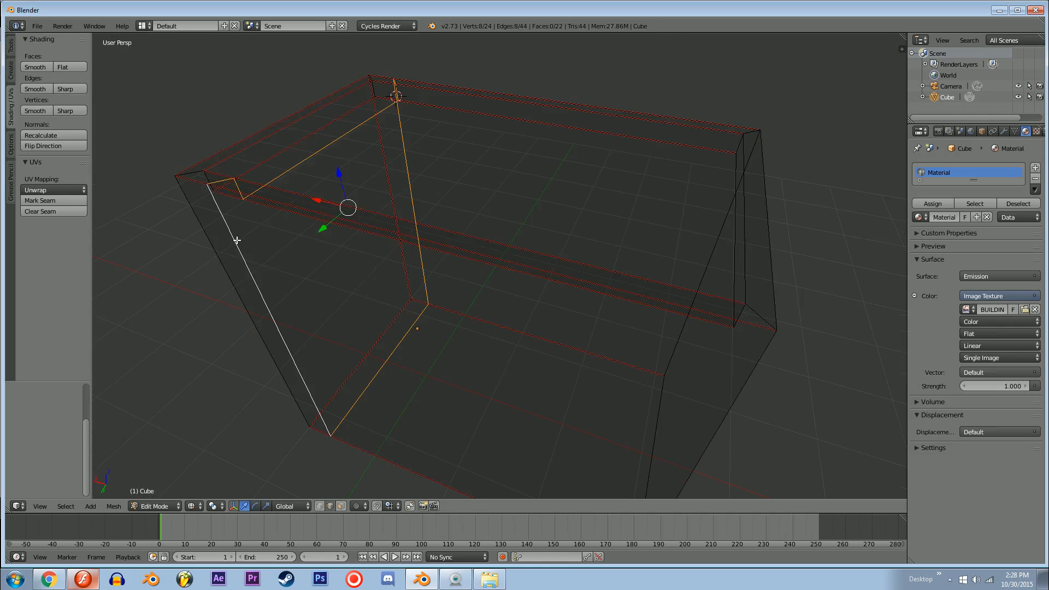
Step: Set the viewport shading back to Material
left_click(192, 506)
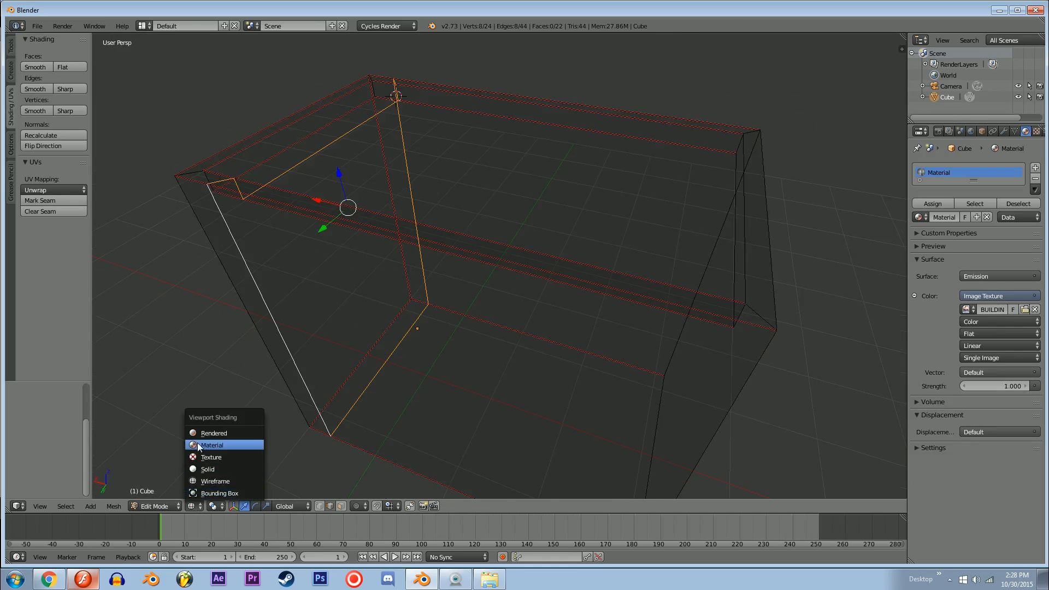
left_click(197, 442)
middle_click_drag(294, 415, 304, 338)
scroll(304, 338, "up", 3)
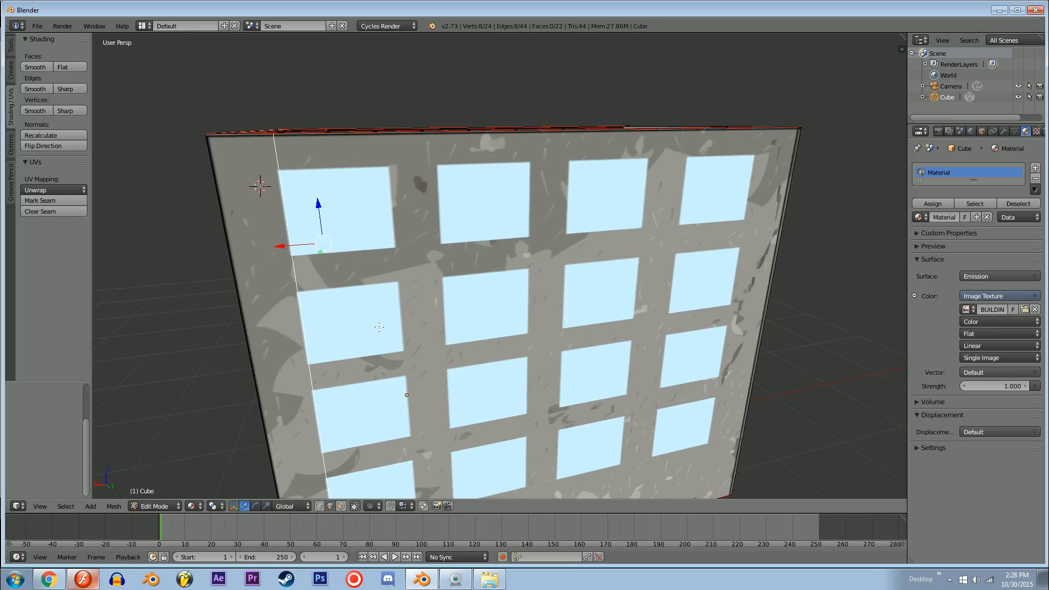
middle_click_drag(379, 326, 380, 308)
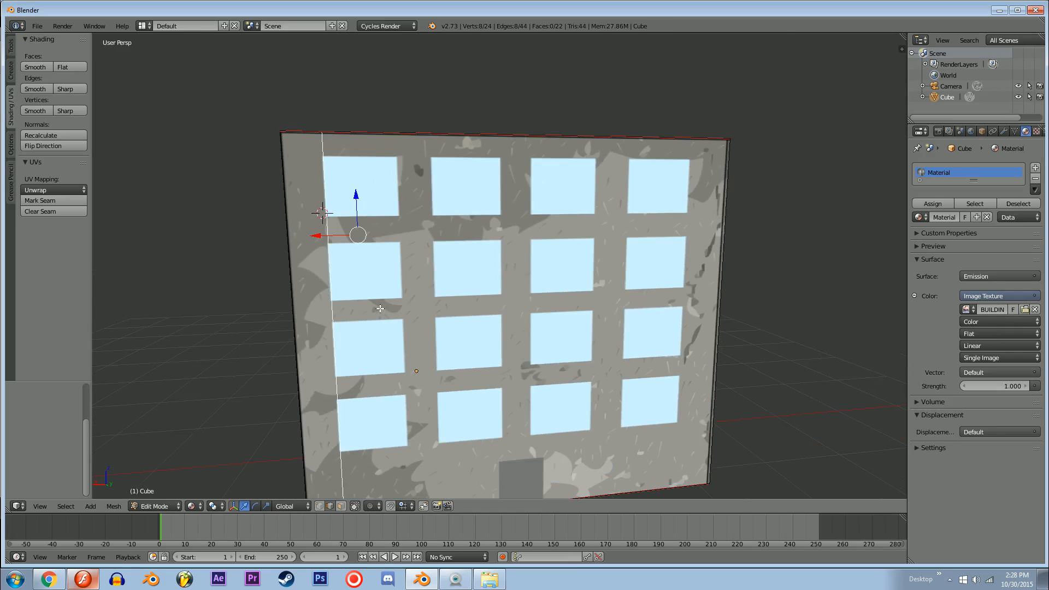
Step: Duplicate the selected edge loop and move the copy along X to the other side of the first window column
key("shift+d")
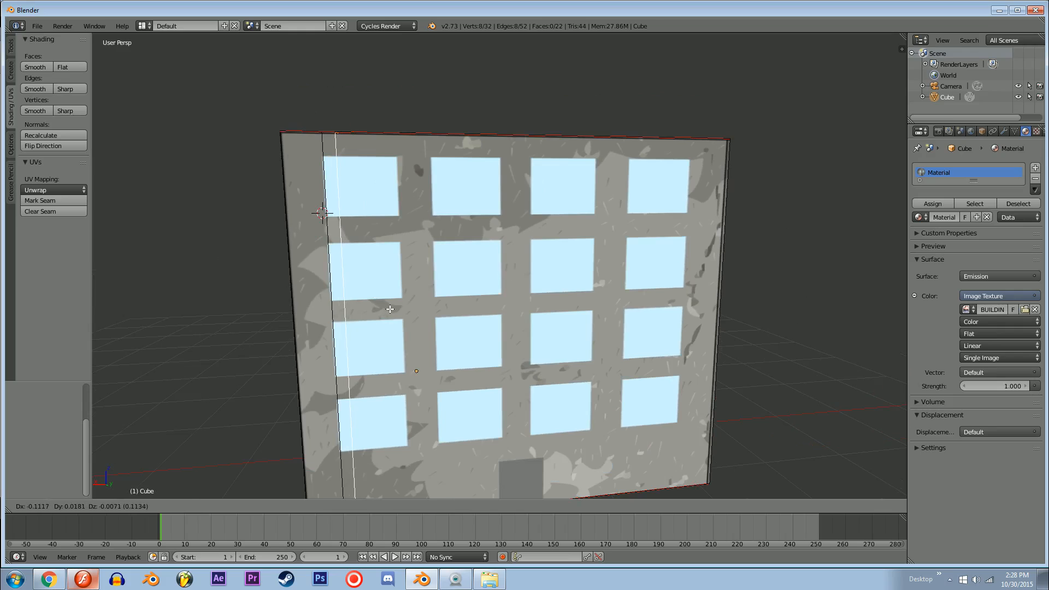
left_click(390, 309)
middle_click_drag(339, 255, 343, 260)
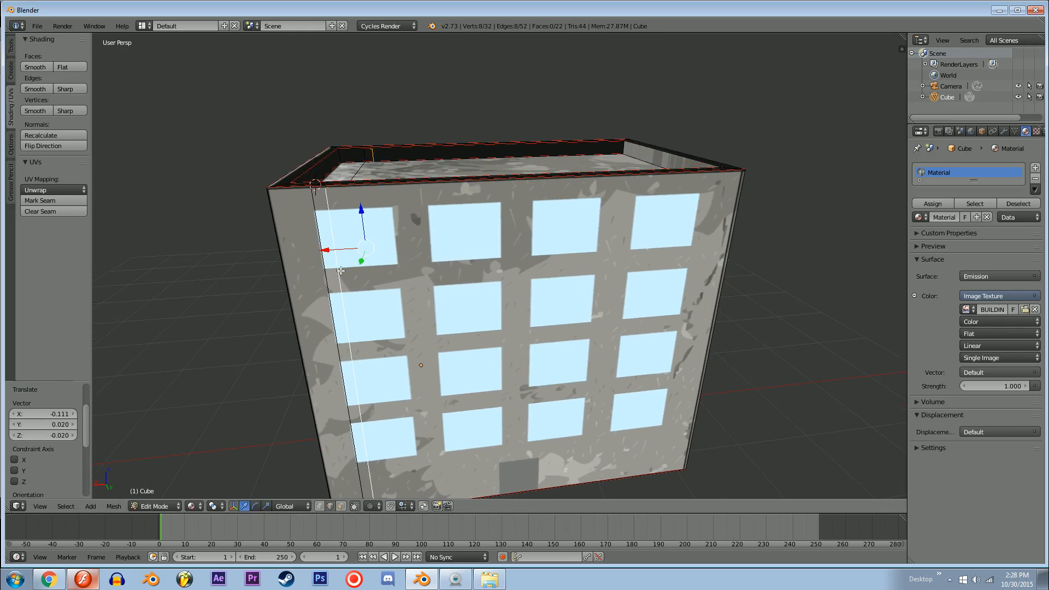
left_click_drag(336, 252, 391, 253)
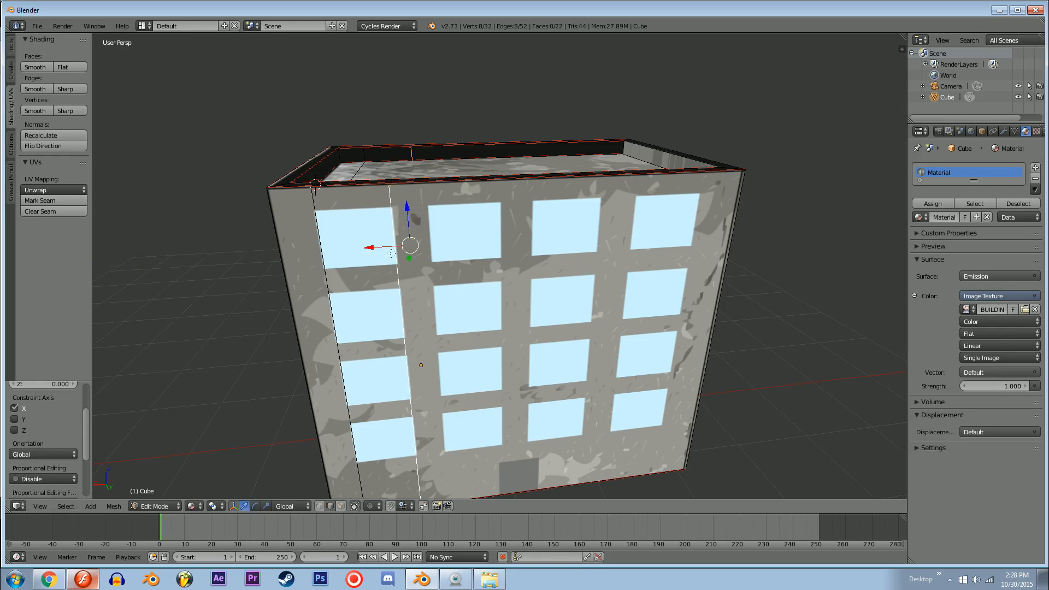
Step: Select both vertical loops around the first window column, duplicate them, and move the copies along X to frame the second column
right_click(328, 282, "alt+shift")
mouse_move(400, 274)
middle_mouse_down()
mouse_move(339, 292)
mouse_move(464, 247)
mouse_move(393, 259)
mouse_move(399, 278)
middle_mouse_up()
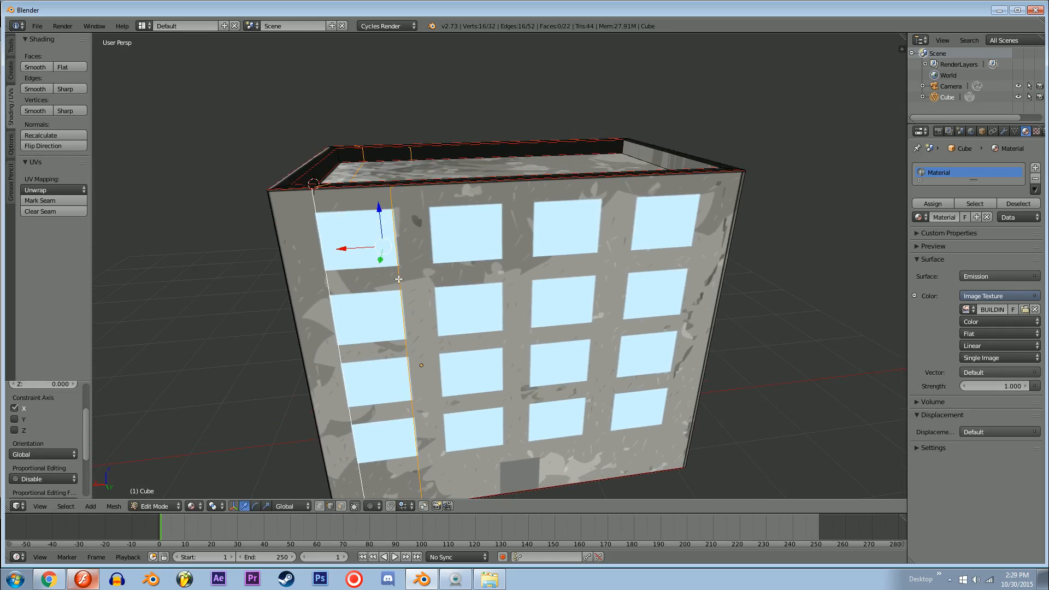
key("shift+d")
key("x")
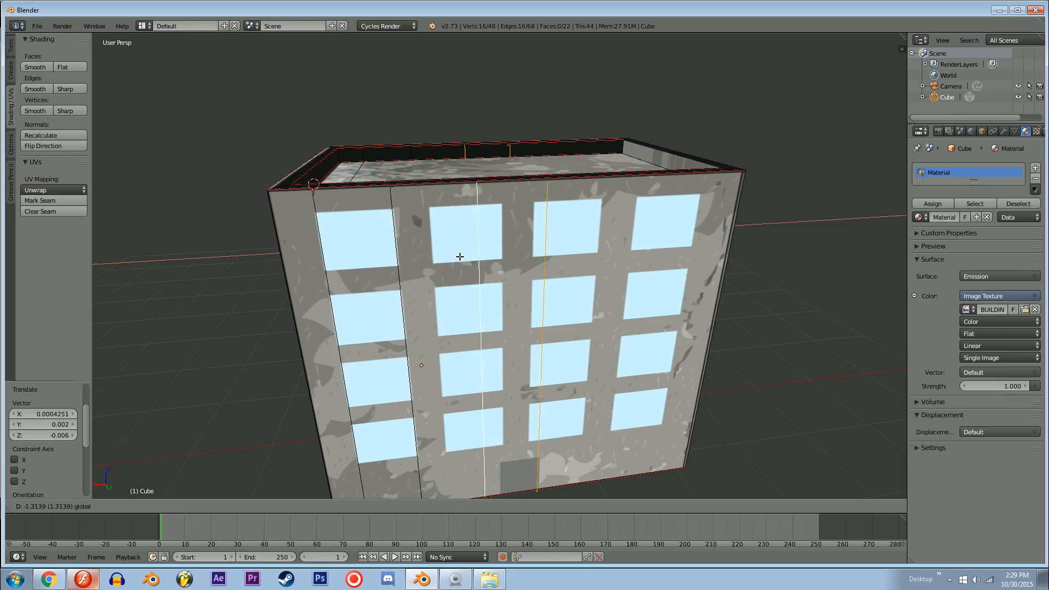
left_click(437, 255)
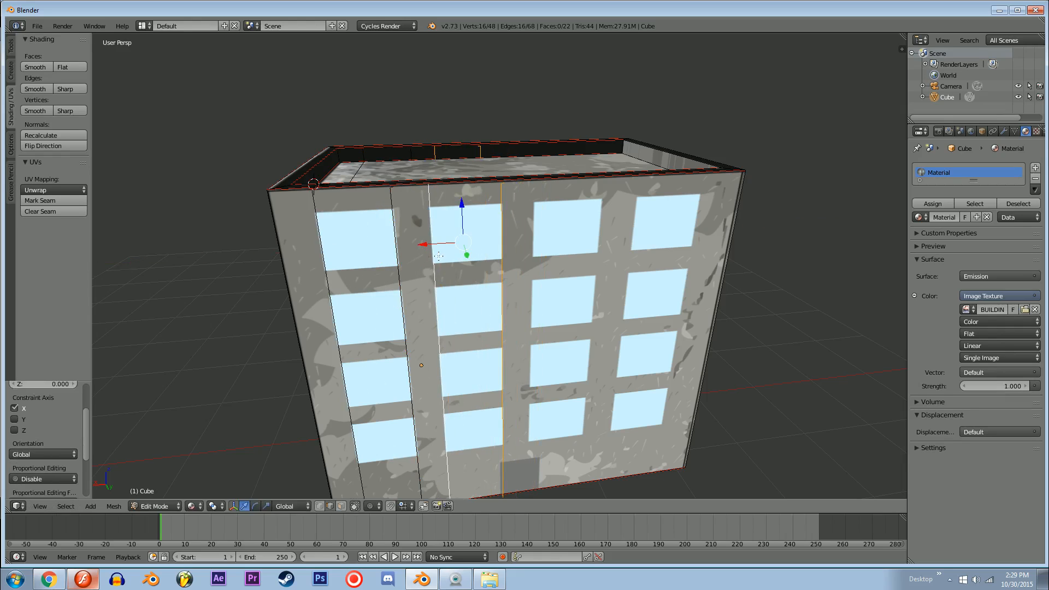
Step: Duplicate the pair of vertical loops and move the copies along X to frame the third window column
key("shift+d")
right_click(439, 254)
key("g")
key("x")
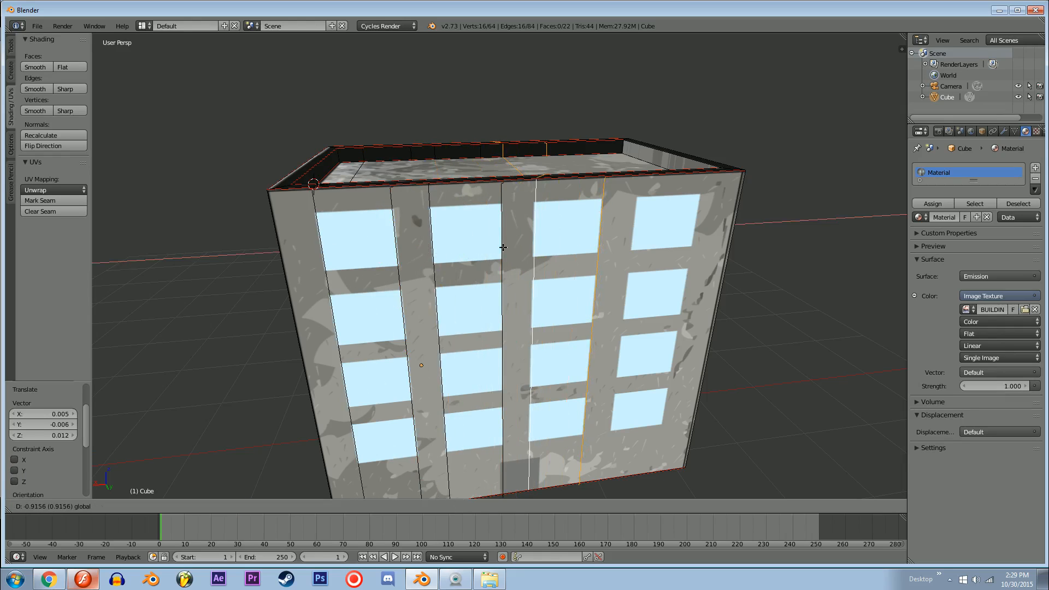
left_click(503, 247)
Step: Duplicate the vertical loop pair once more and move it along X to frame the fourth window column
key("shift+d")
right_click(503, 248)
key("g")
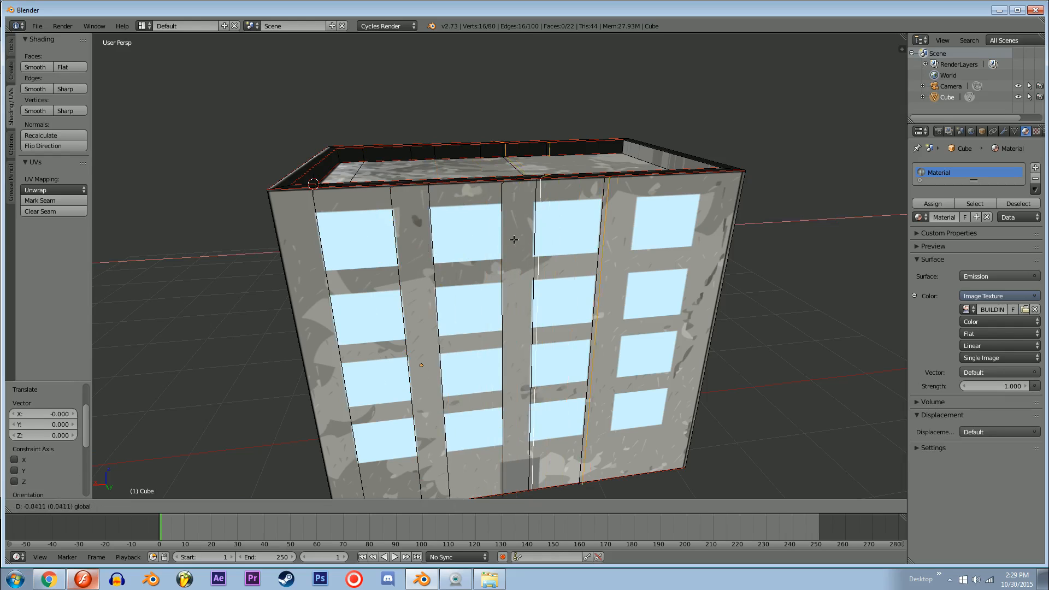
key("x")
left_click(577, 241)
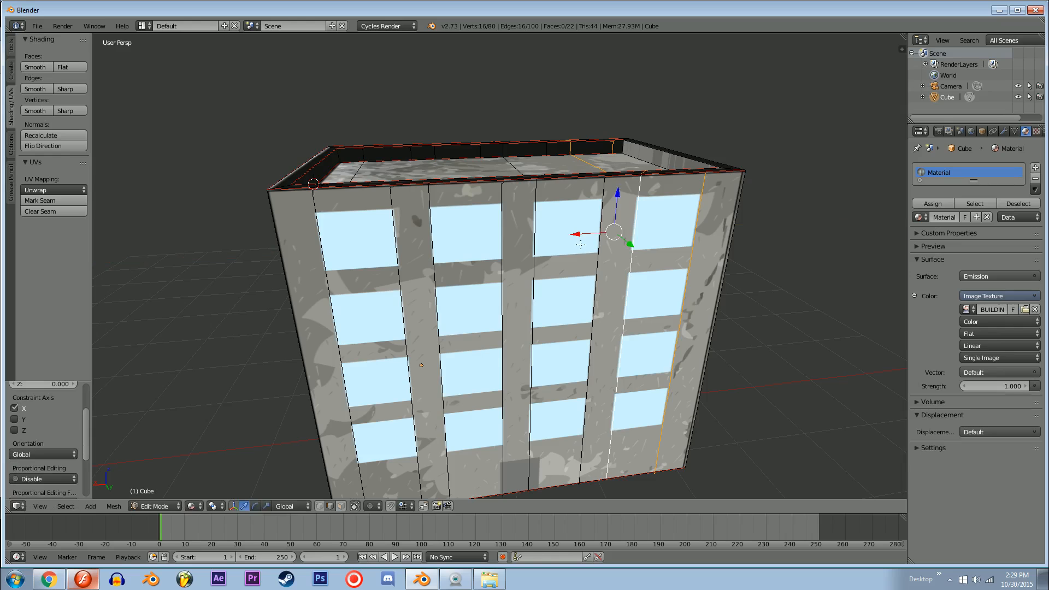
Step: Add two horizontal loop cuts and slide them to the upper and lower edges of the top window row
middle_click_drag(578, 241, 552, 253)
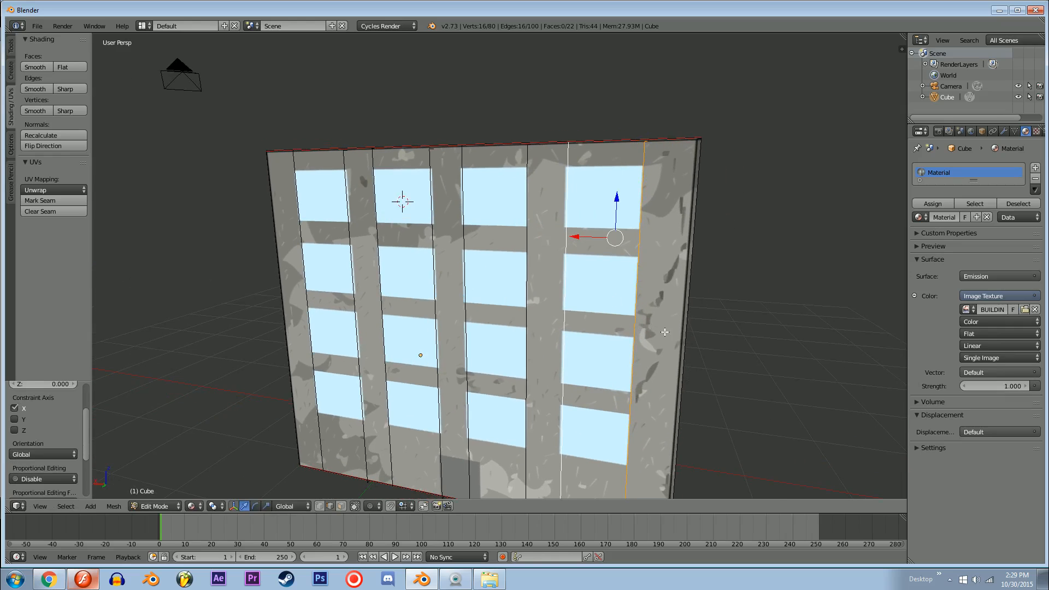
key("ctrl+r")
left_click(676, 345)
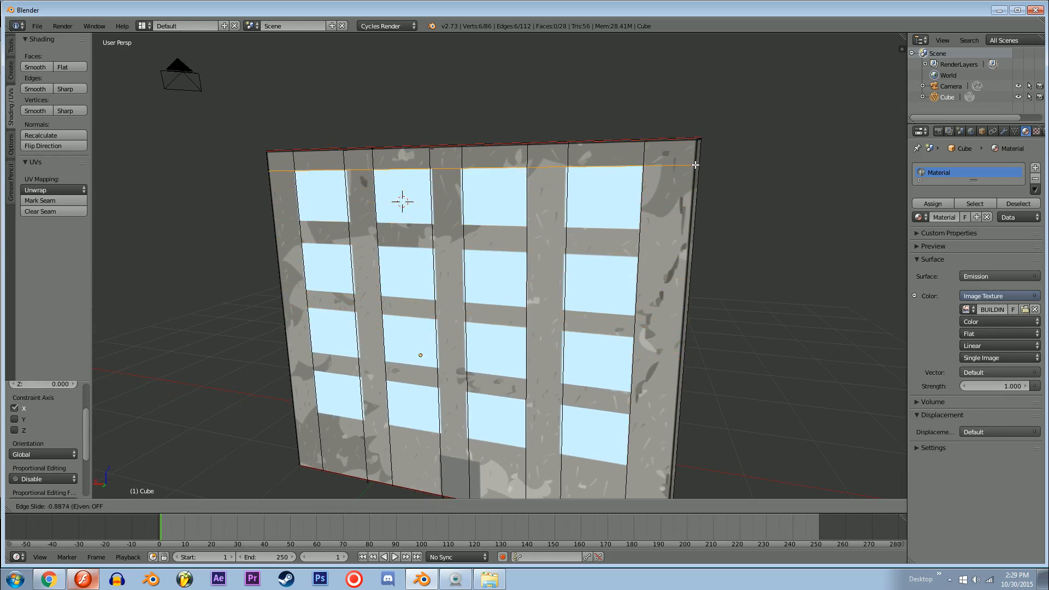
left_click(701, 246)
key("ctrl+r")
left_click(685, 341)
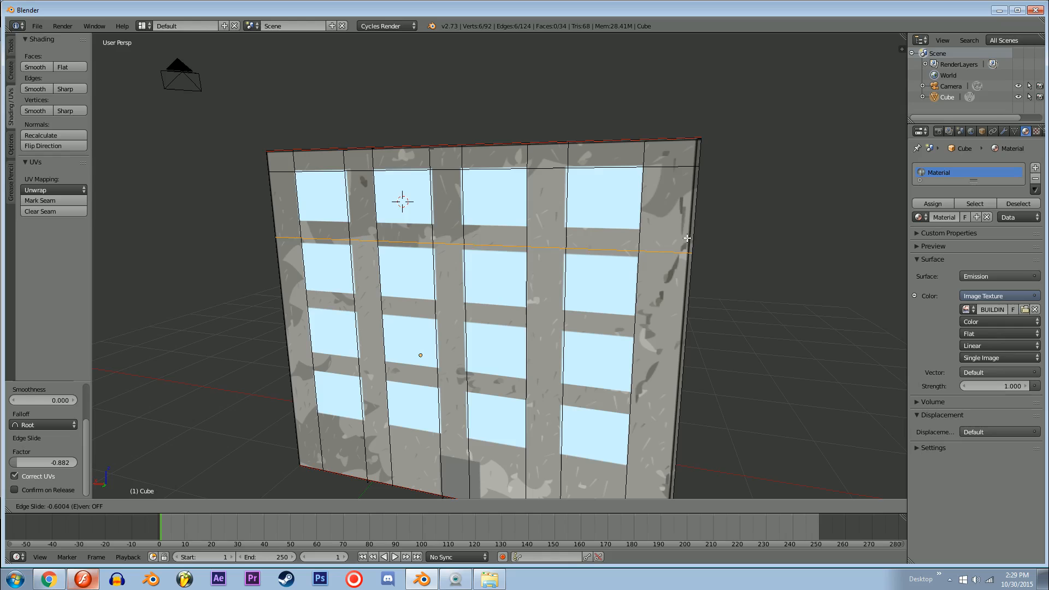
left_click(684, 214)
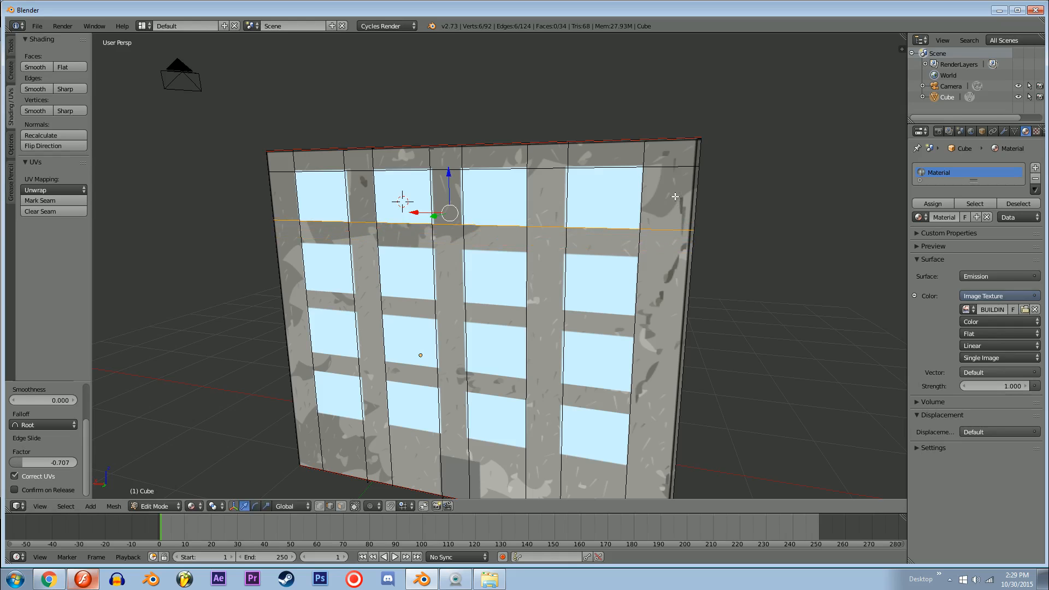
Step: Select both horizontal loops around the top window row, duplicate them, and lower the copies along Z to the second row
left_click(659, 169, "alt+shift")
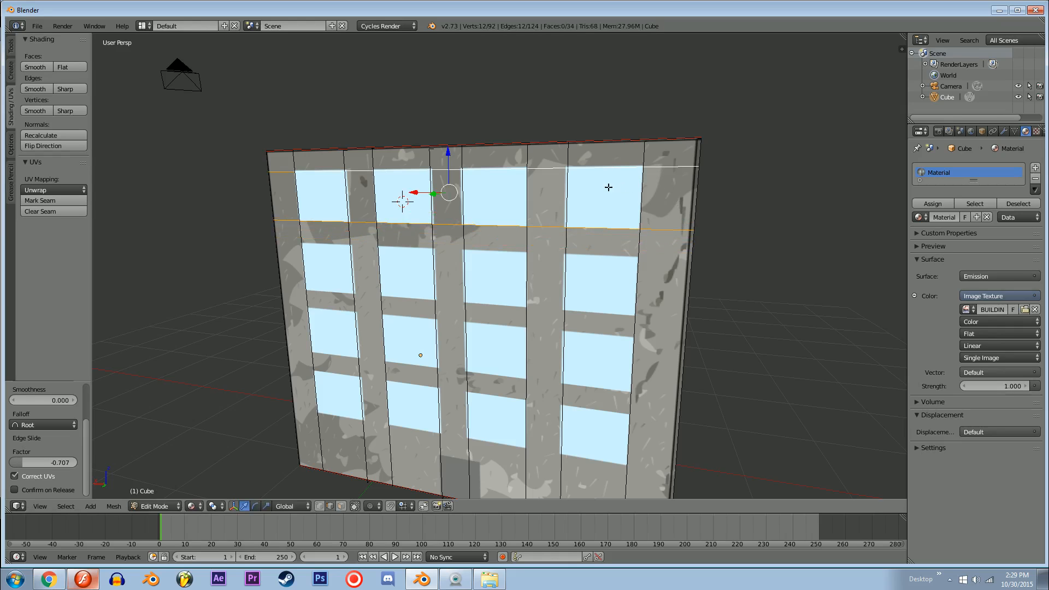
middle_click_drag(608, 187, 522, 242)
key("shift+d")
right_click(431, 173)
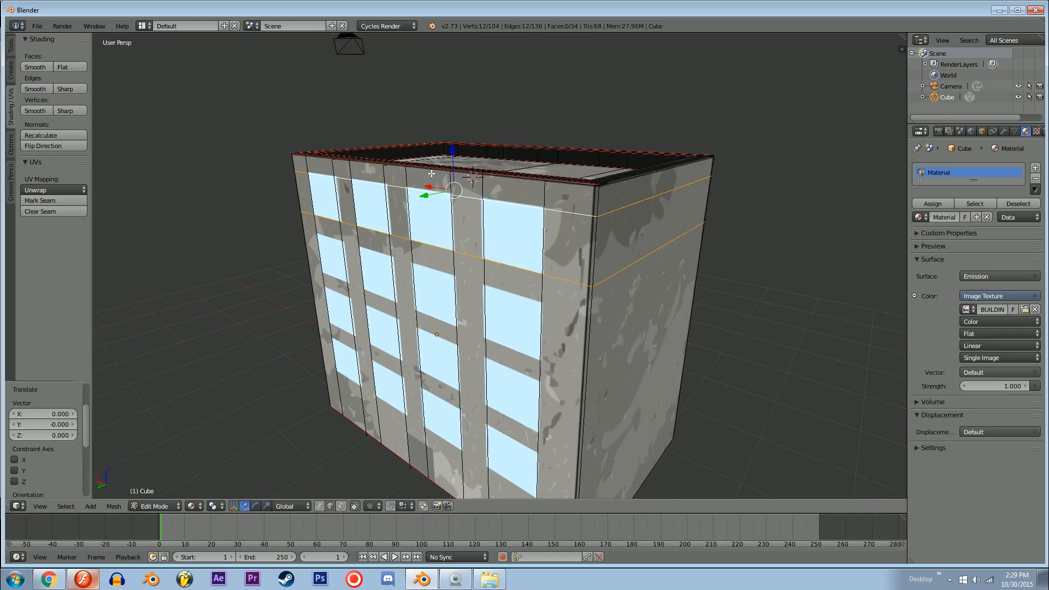
left_click_drag(452, 156, 458, 262)
Step: Duplicate the horizontal loop pair and lower the copies along Z to frame the third window row
key("shift+d")
right_click(456, 237)
left_click(457, 263)
middle_click_drag(458, 263, 475, 229)
Step: Duplicate the horizontal loop pair once more and lower it about 0.734 along Z to frame the fourth window row
key("shift+d")
right_click(474, 232)
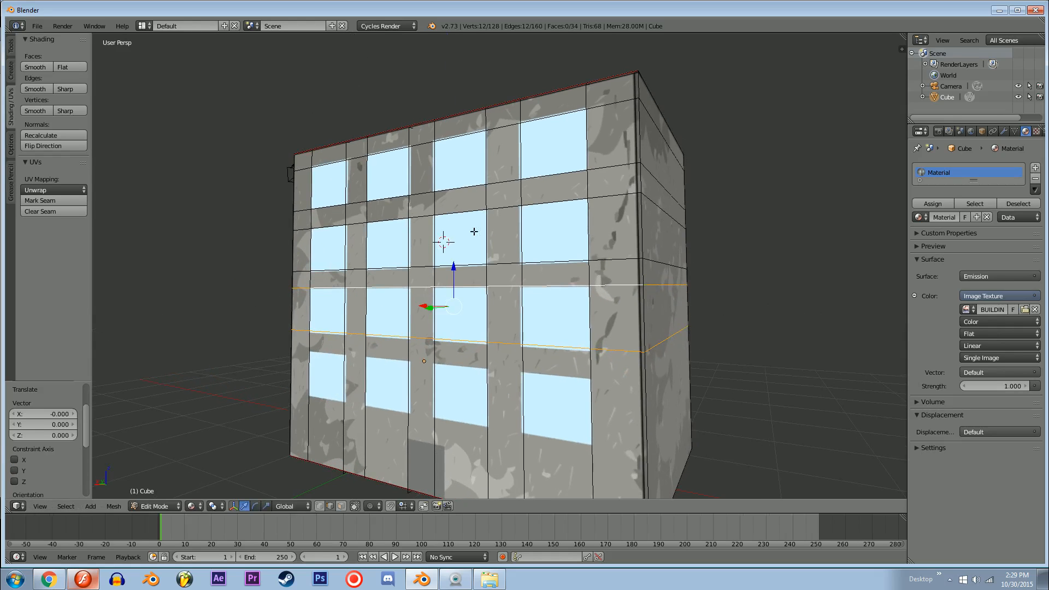
left_click_drag(455, 268, 454, 329)
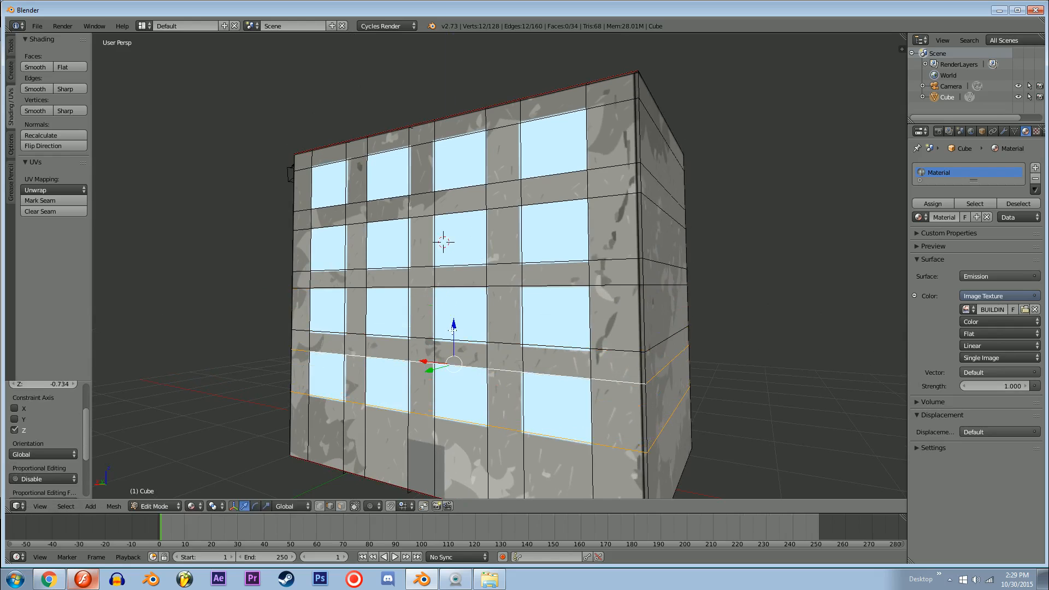
Step: Switch to face selection, clear the selection, and select the face at the upper-left window of the front wall
middle_click_drag(526, 385, 369, 262, "shift")
key("ctrl+Tab")
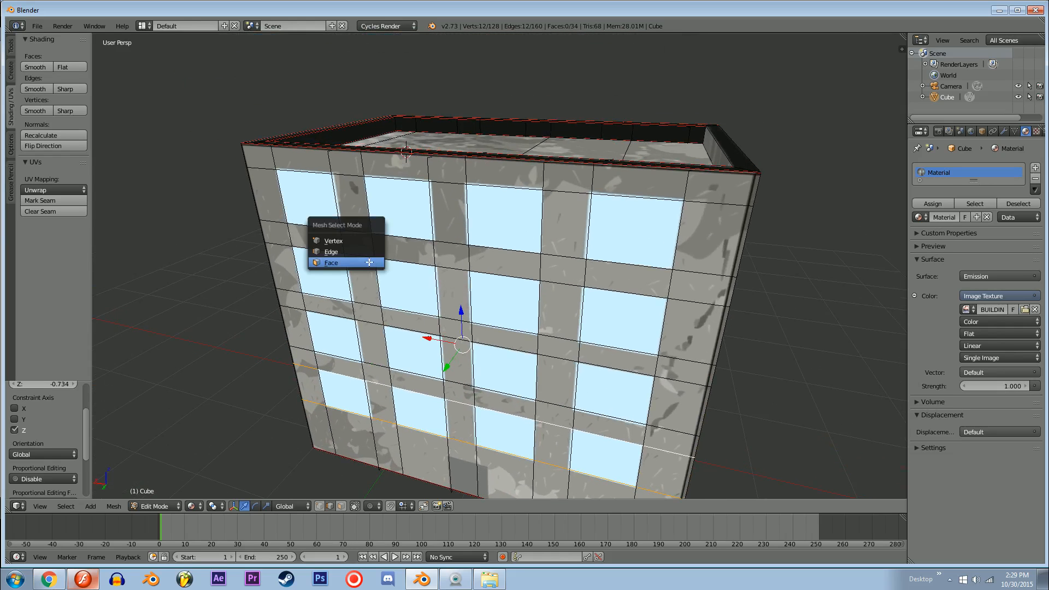
left_click(345, 267)
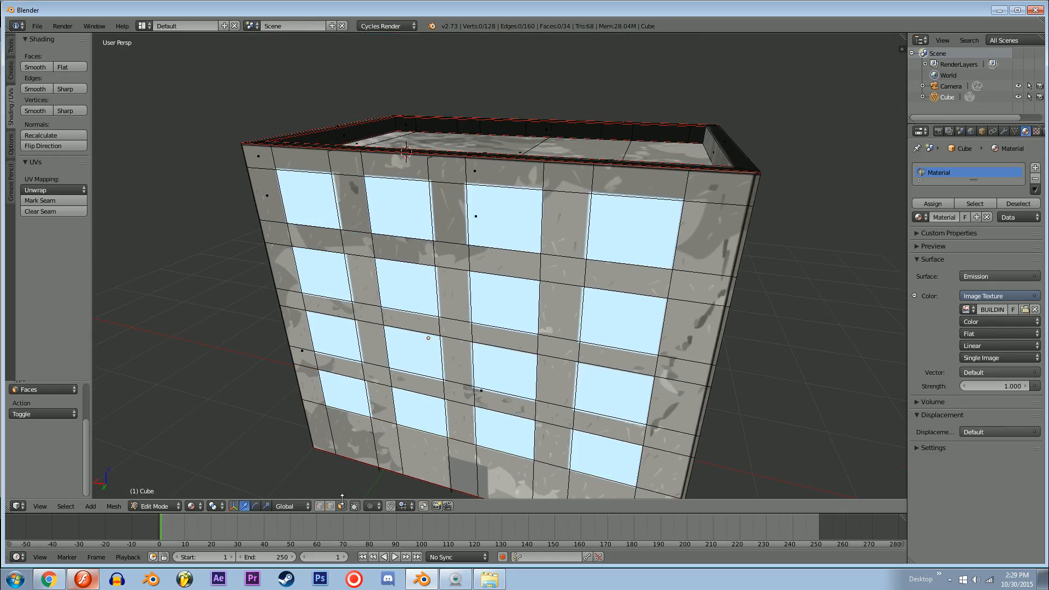
right_click(321, 217)
middle_click_drag(321, 217, 538, 227)
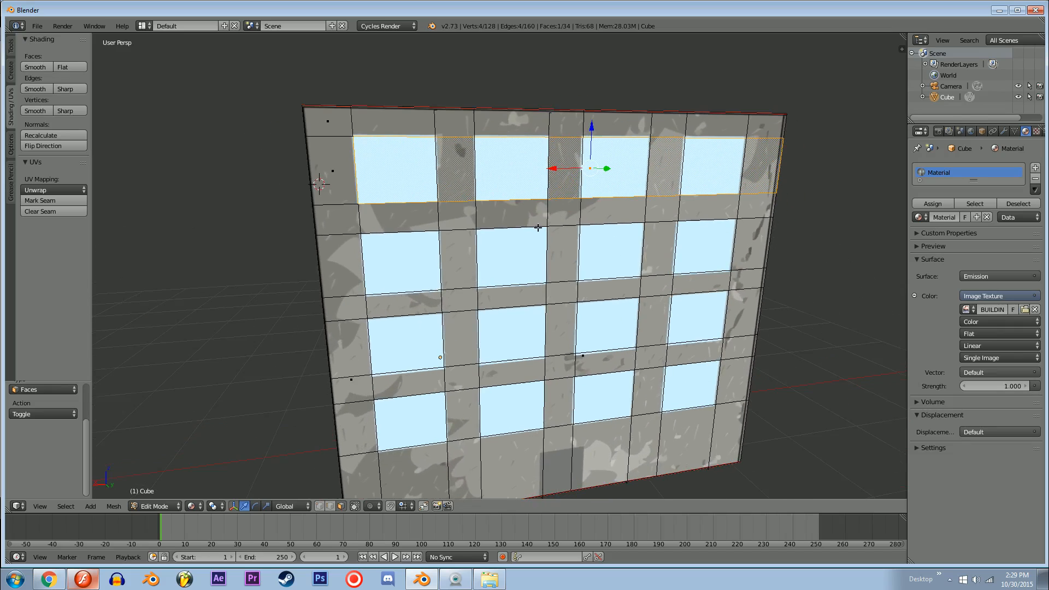
Step: Clear the face selection, switch to edge selection, and select the vertical edge on the inner side of the first window column
key("ctrl+Tab")
left_click(507, 137)
key("a")
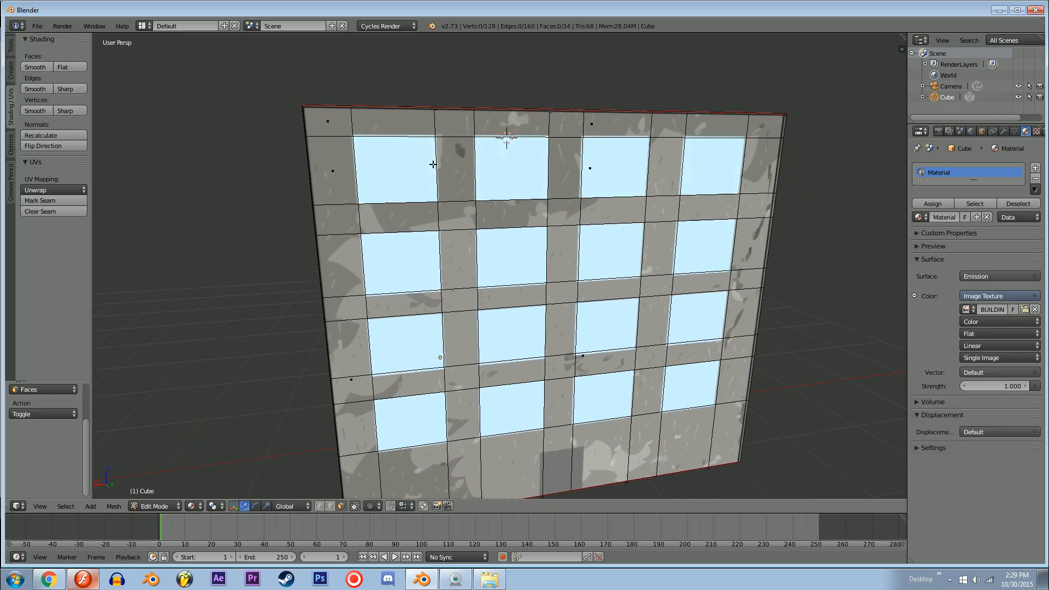
key("ctrl+Tab")
left_click(410, 154)
right_click(439, 180)
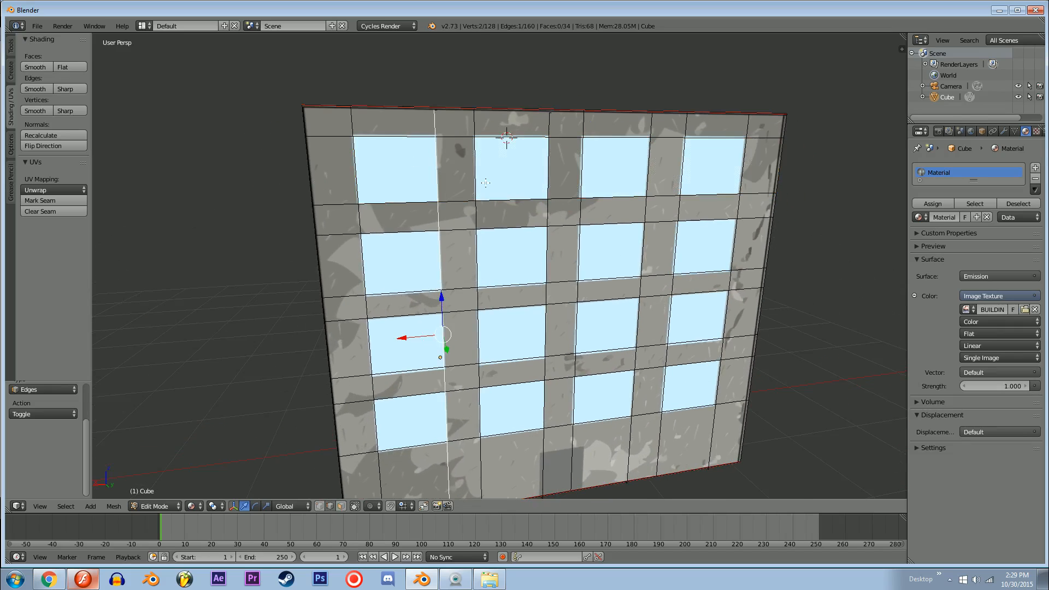
Step: Duplicate the selected vertical edge and offset the copy slightly along X
key("shift+d")
key("x")
left_click(415, 339)
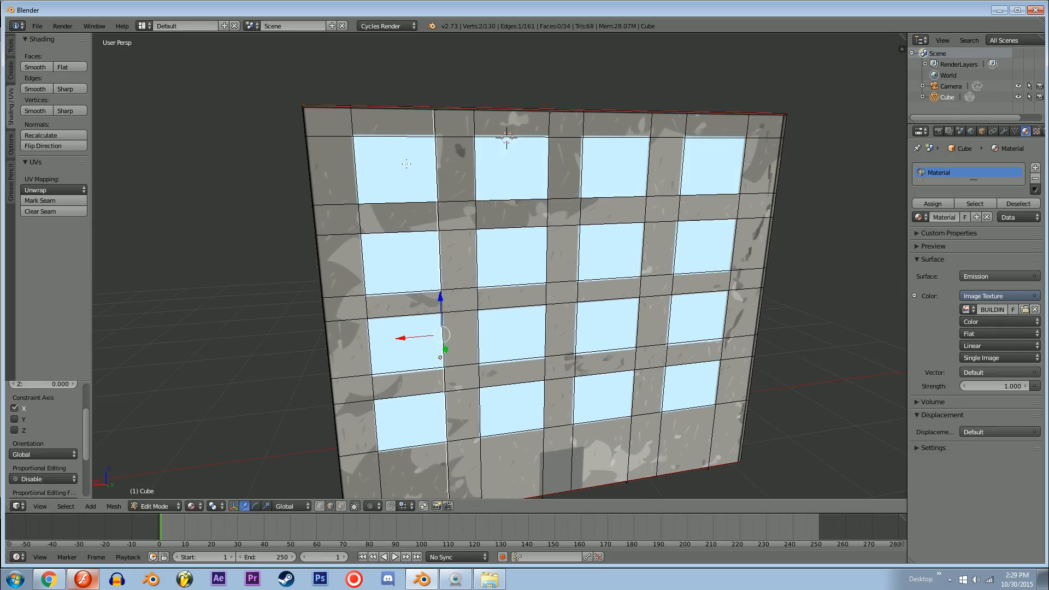
Step: Return to face selection and select the face under the first window of the top row
key("ctrl+Tab")
left_click(405, 183)
right_click(405, 182)
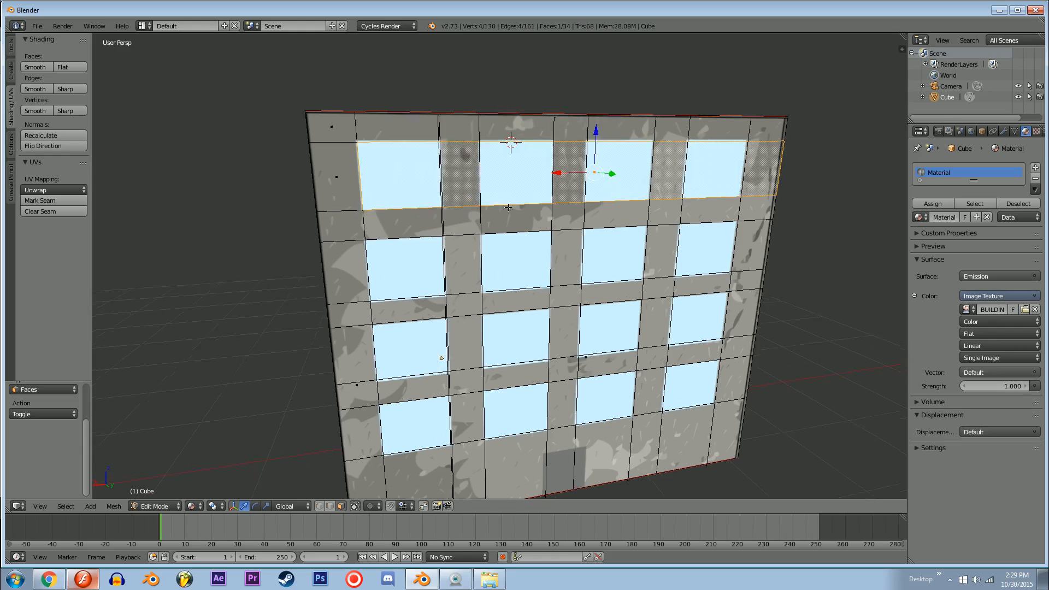
Step: Undo the recent face selection and the duplicated vertical edge beside the first window column
middle_click_drag(405, 183, 530, 249)
key("ctrl+z")
key("ctrl+z")
key("ctrl+z")
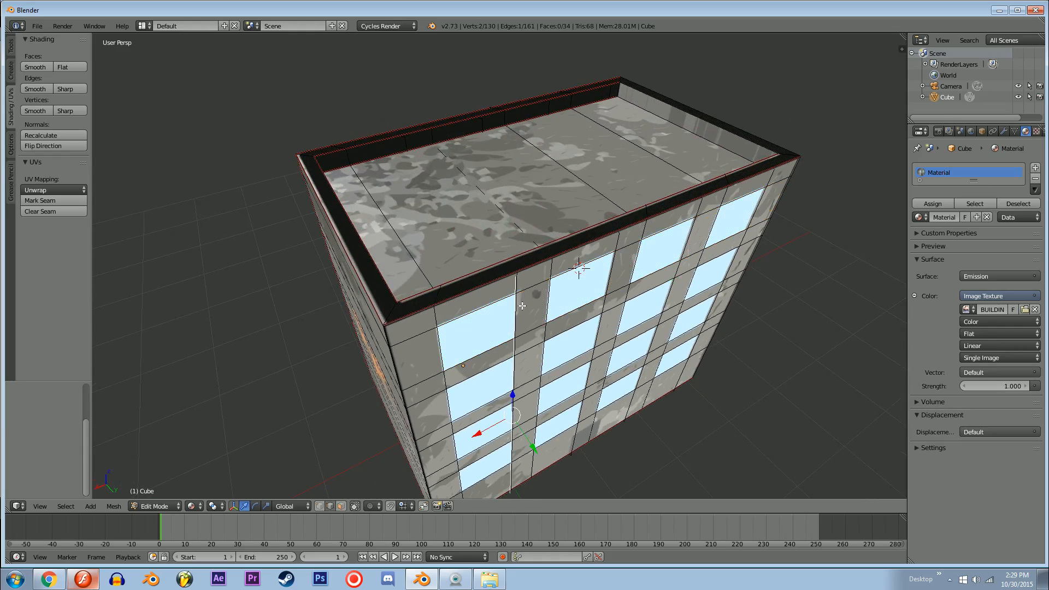
middle_click_drag(522, 313, 562, 272)
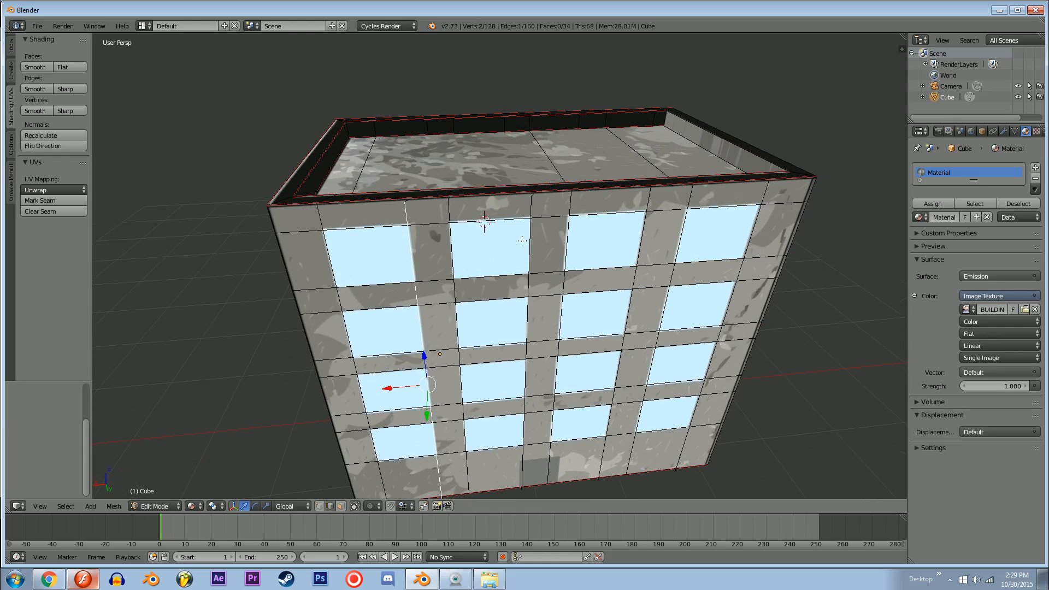
Step: Add a vertical loop cut around the building and slide it onto the inner side of the first window column
key("ctrl+r")
left_click(570, 190)
right_click(570, 190)
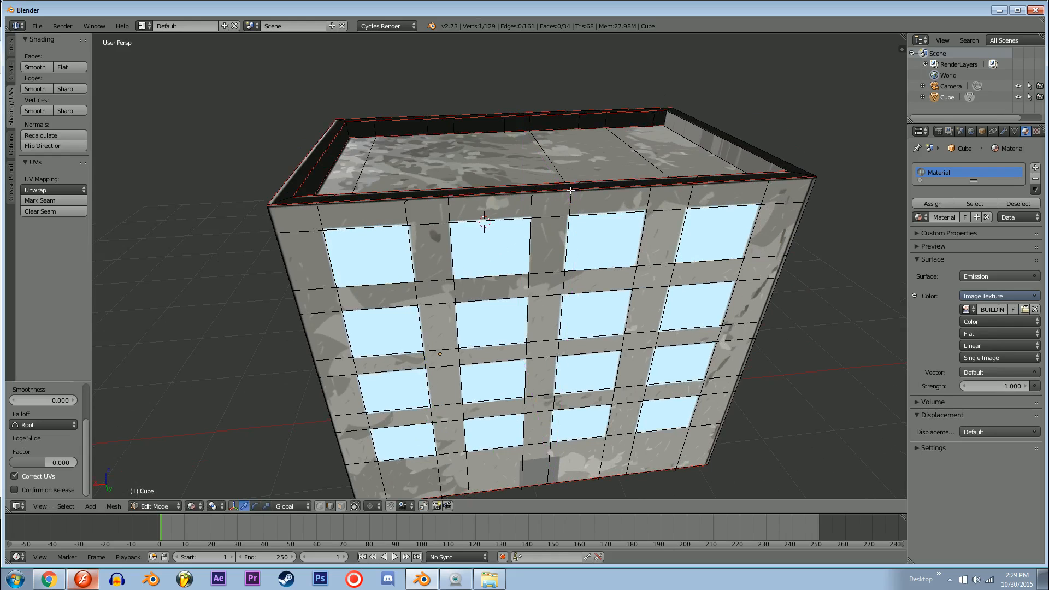
key("ctrl+r")
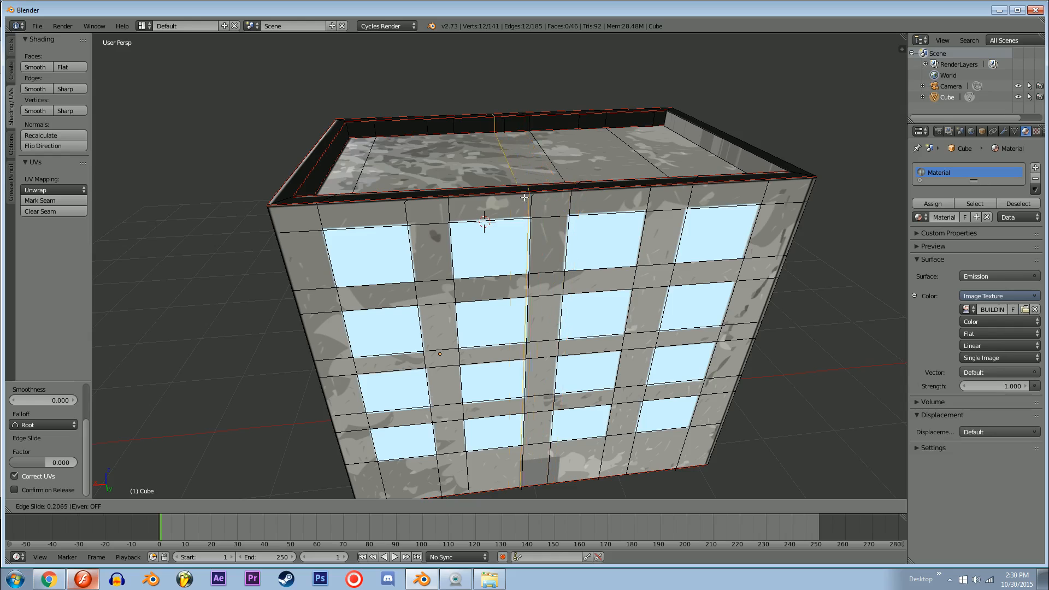
left_click(433, 266)
left_click(416, 288)
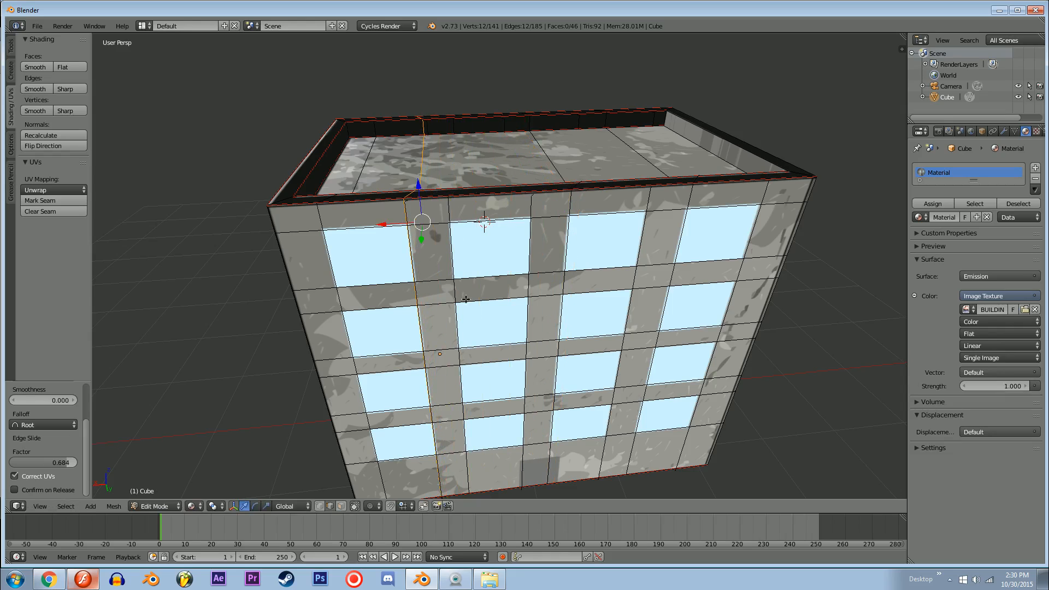
Step: Add two vertical loop cuts aligned with both sides of the second window column
mouse_move(466, 299)
middle_mouse_down()
mouse_move(472, 355)
mouse_move(476, 282)
middle_mouse_up()
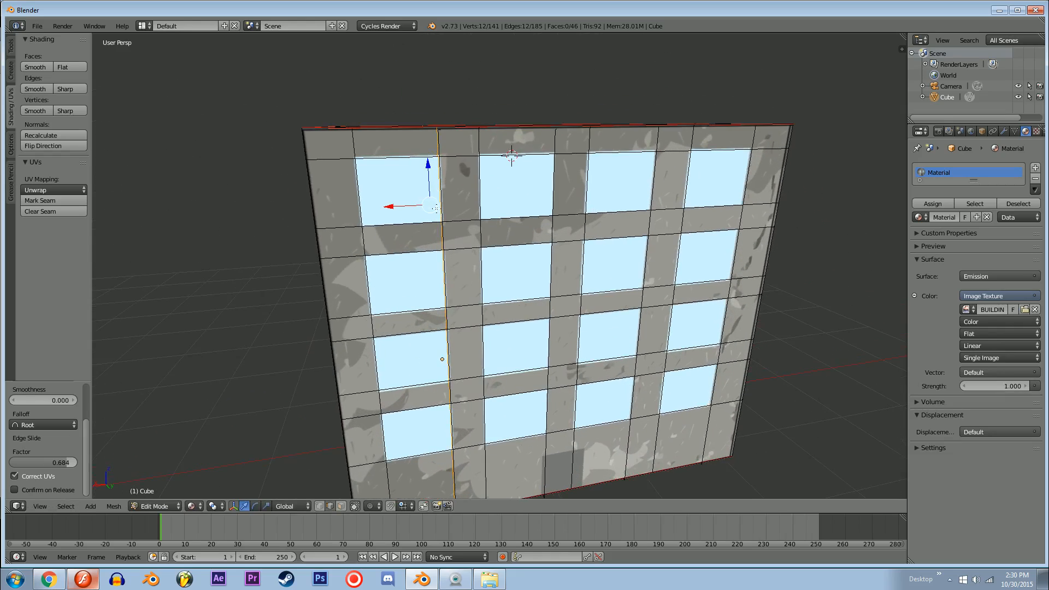
left_click_drag(408, 208, 400, 206)
key("ctrl+z")
key("ctrl+r")
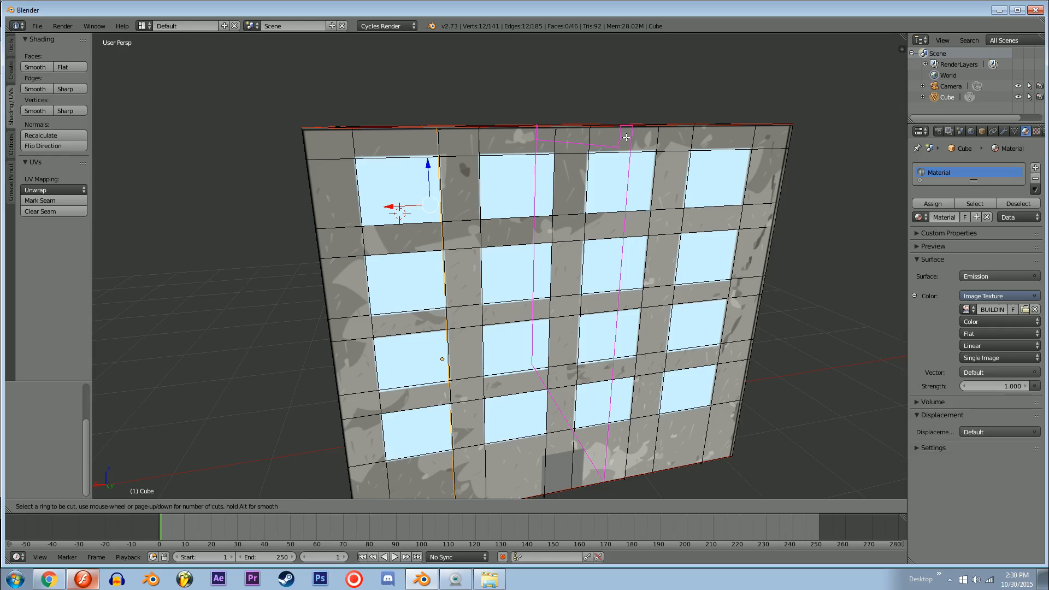
left_click(522, 143)
left_click(482, 144)
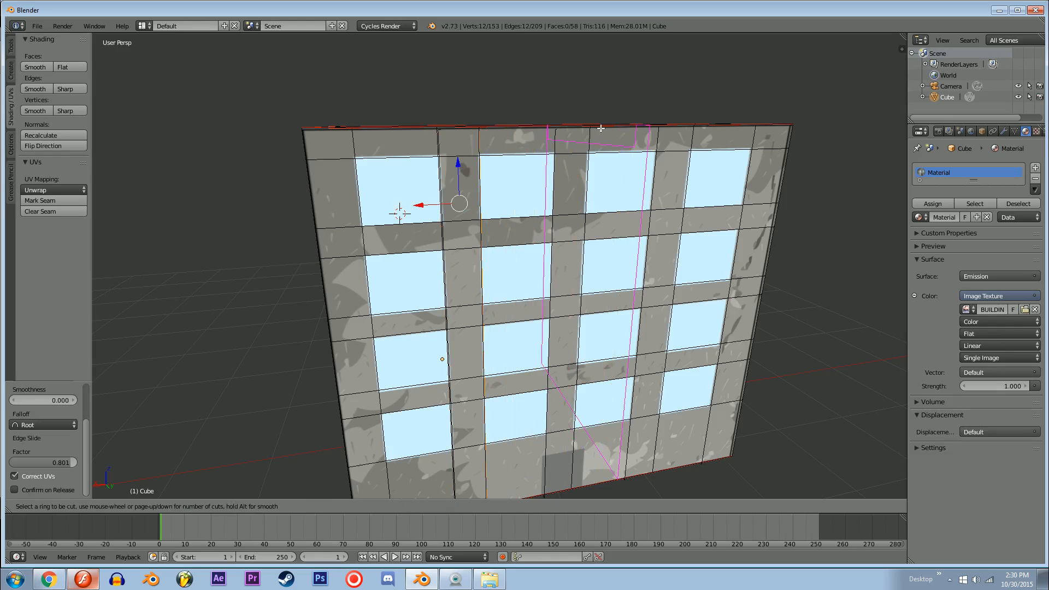
key("ctrl+r")
left_click(570, 131)
left_click(510, 128)
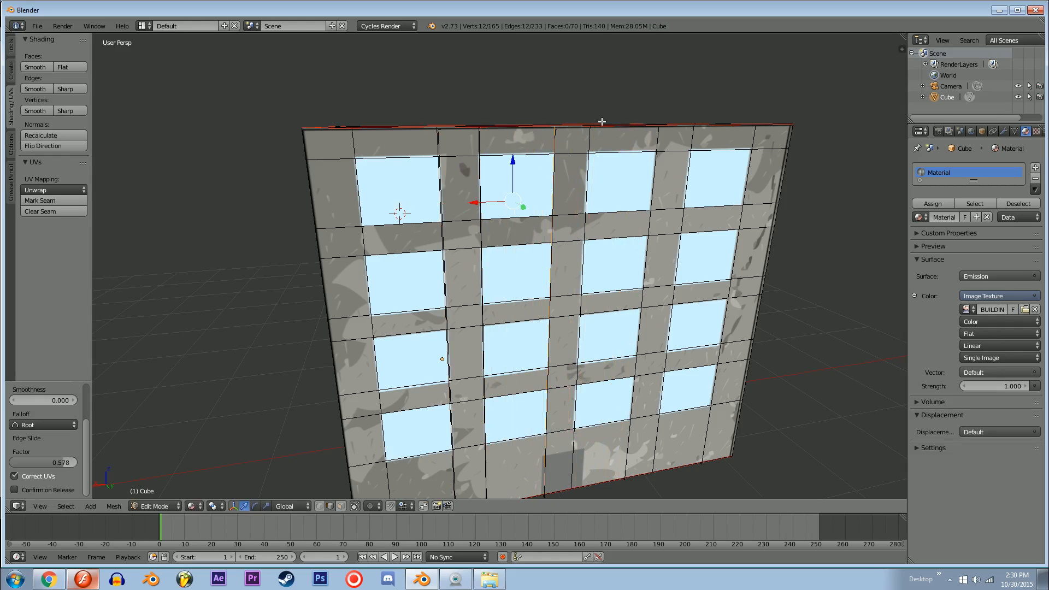
Step: Add two vertical loop cuts aligned with both sides of the third window column
key("ctrl+r")
left_click(519, 131)
left_click(521, 131)
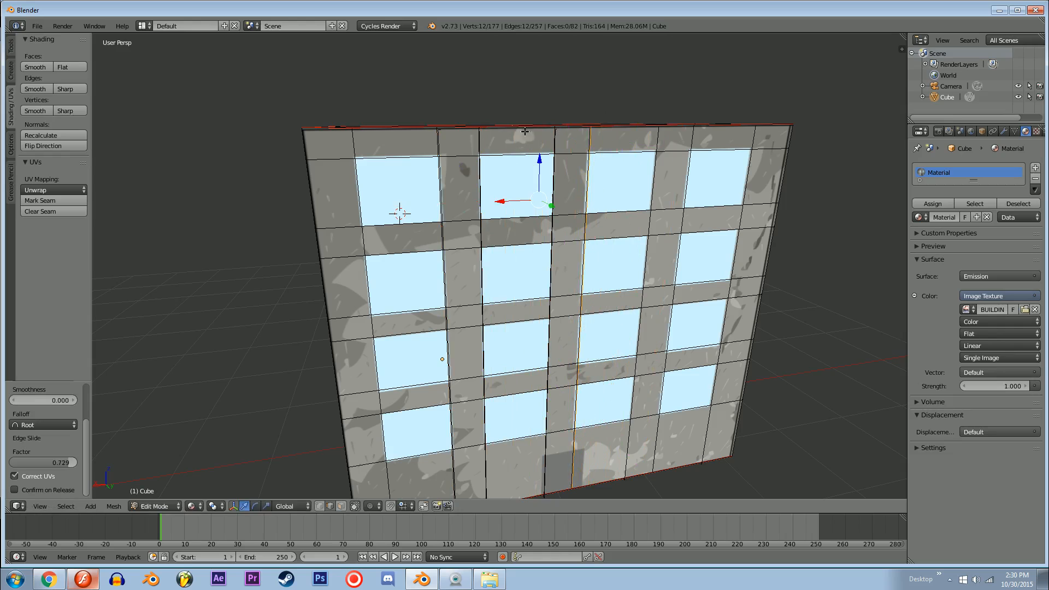
middle_click_drag(521, 132, 550, 128)
key("ctrl+r")
left_click(551, 127)
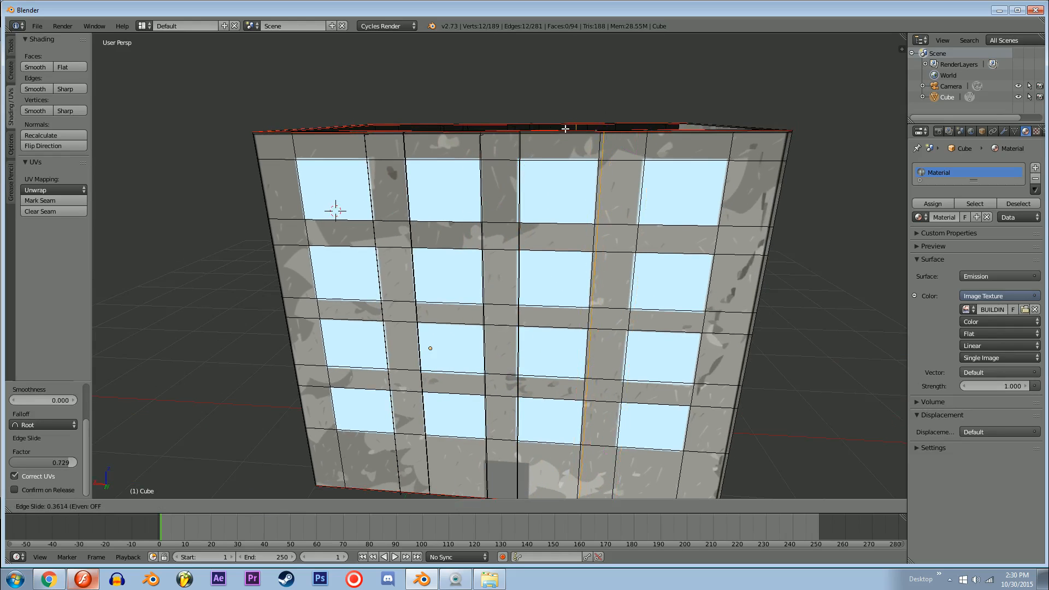
left_click(571, 134)
Step: Add two vertical loop cuts aligned with both sides of the fourth window column
key("ctrl+r")
left_click(689, 131)
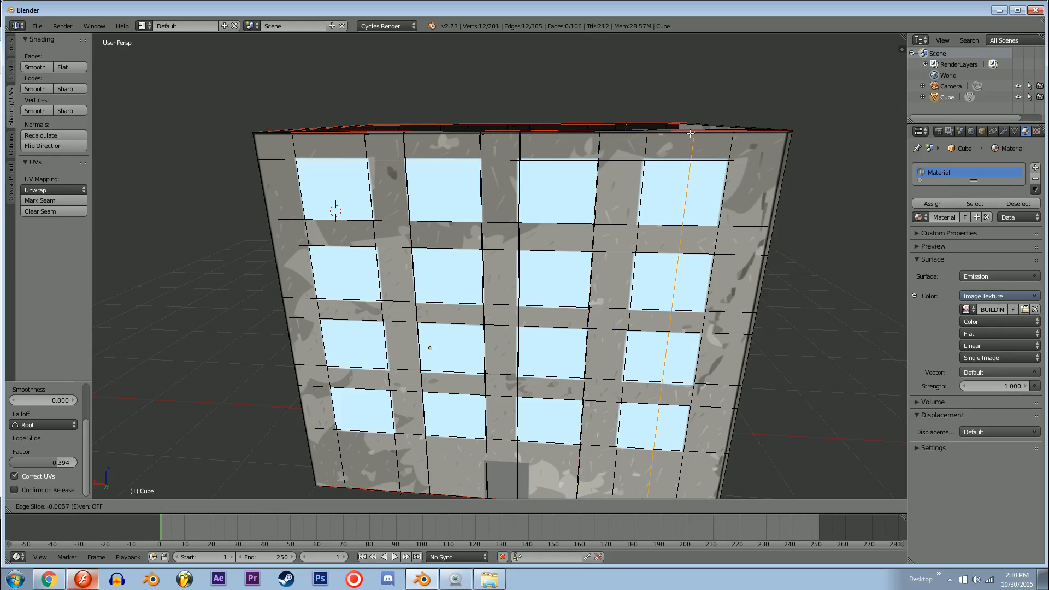
left_click(641, 136)
key("ctrl+r")
left_click(680, 135)
left_click(679, 139)
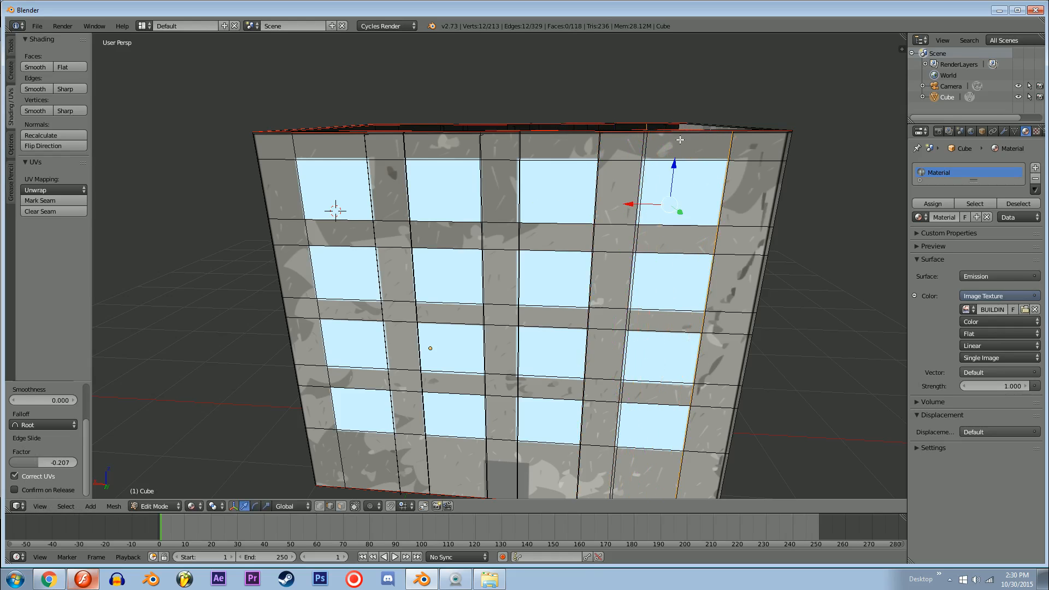
Step: Switch to face selection and select the four window faces of the top row
middle_click_drag(680, 139, 714, 126)
key("ctrl+Tab")
left_click(462, 185)
right_click(418, 170)
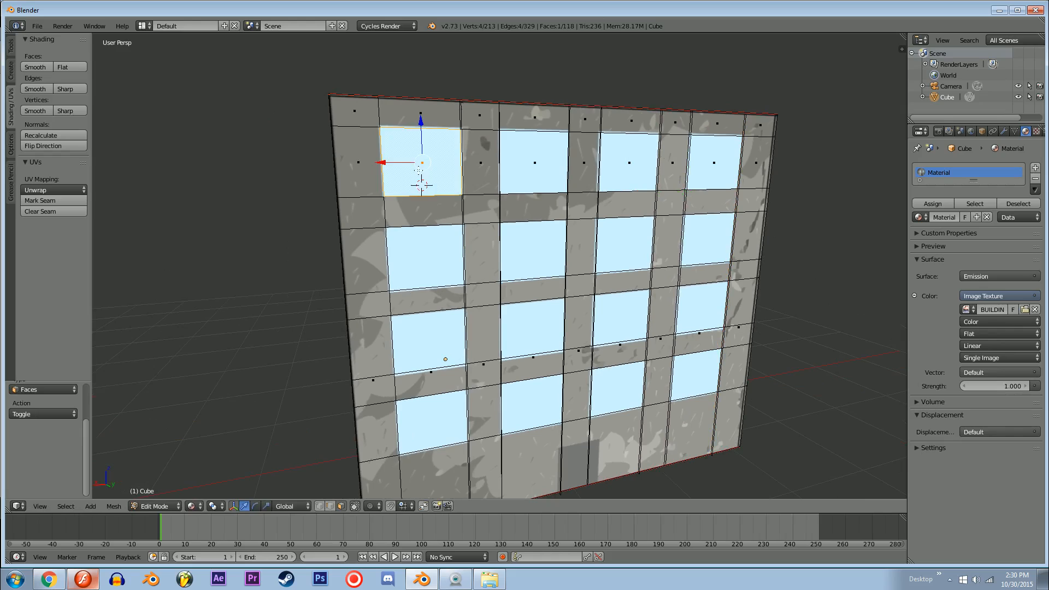
right_click(541, 152, "shift")
right_click(629, 158, "shift")
right_click(712, 164, "shift")
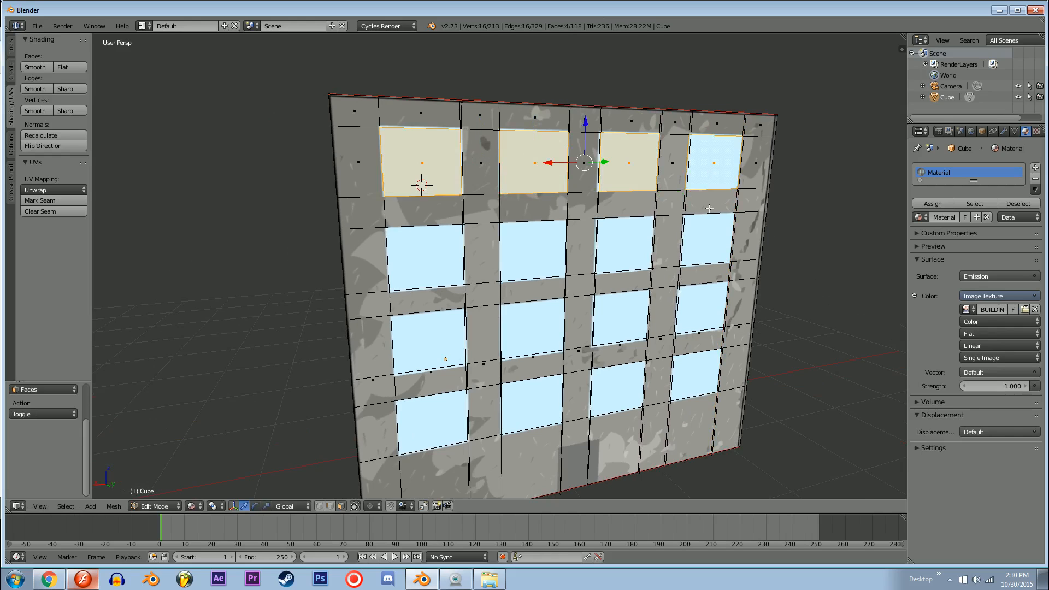
Step: Add the face below the top row's fourth window to the selection and inspect the front wall in solid shading
right_click(706, 239, "shift")
key("z")
key("z")
middle_click_drag(706, 248, 646, 278)
key("z")
key("z")
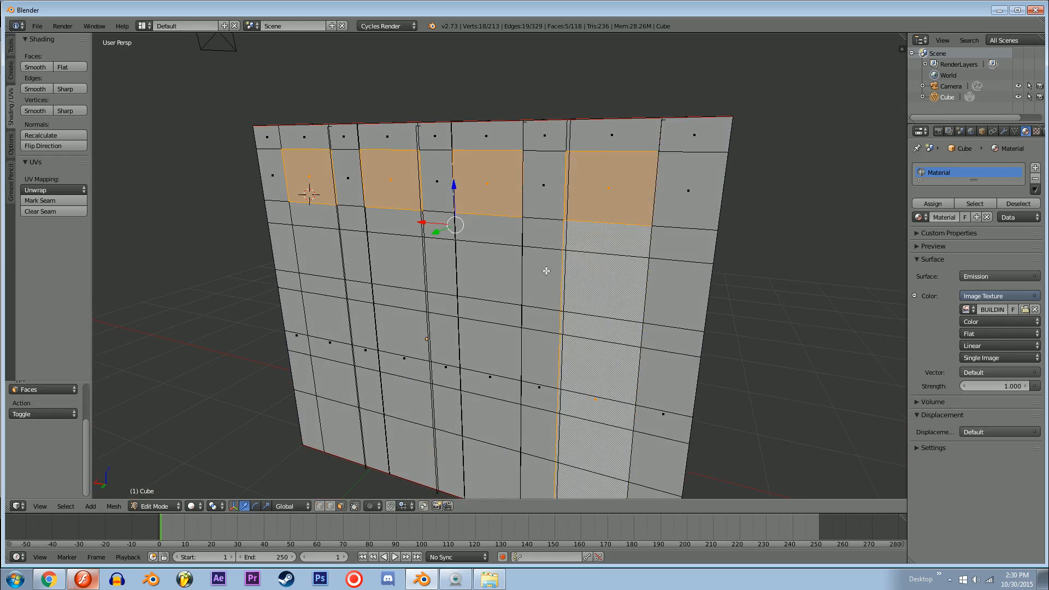
Step: Clear the selection and select the four tall faces running down beneath the top-row windows
key("ctrl+Tab")
left_click(538, 244)
key("a")
key("a")
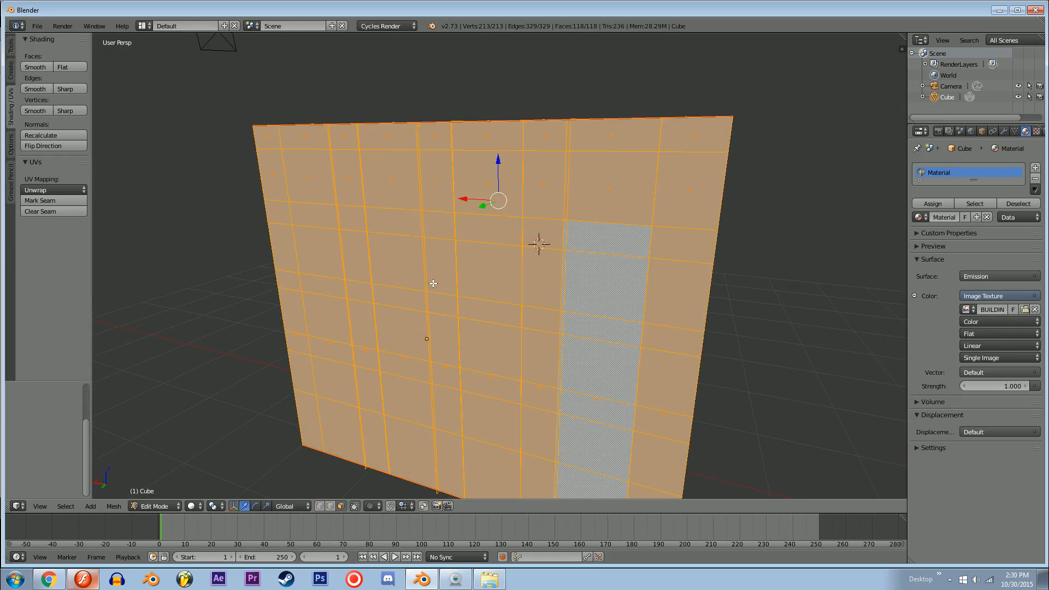
key("a")
right_click(400, 345)
right_click(334, 345)
right_click(391, 349, "shift")
right_click(512, 360, "shift")
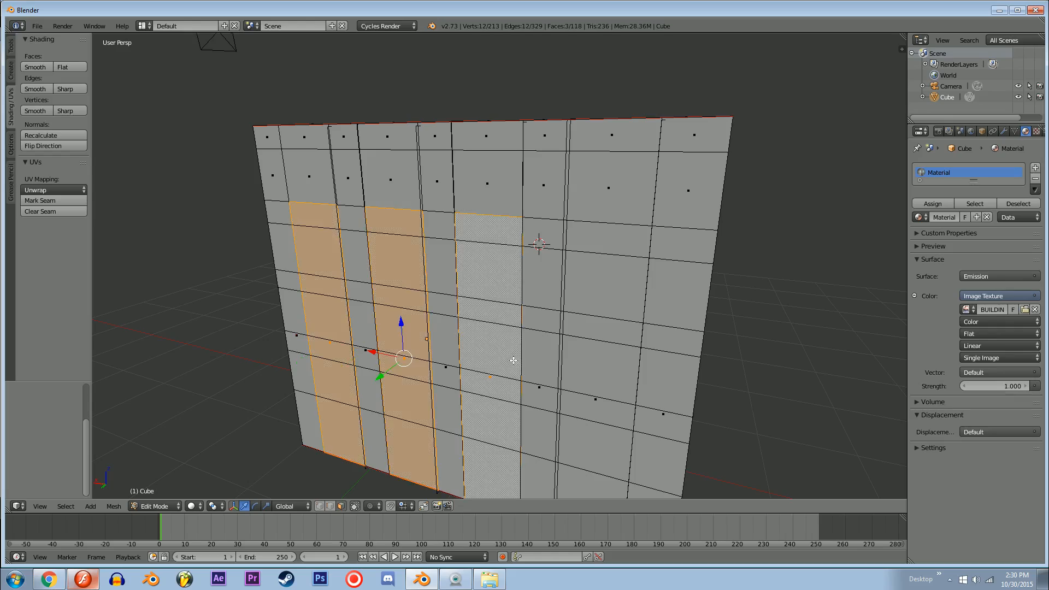
right_click(601, 360, "shift")
mouse_move(605, 299)
middle_mouse_down()
mouse_move(699, 308)
mouse_move(596, 287)
middle_mouse_up()
scroll(578, 281, "down", 5)
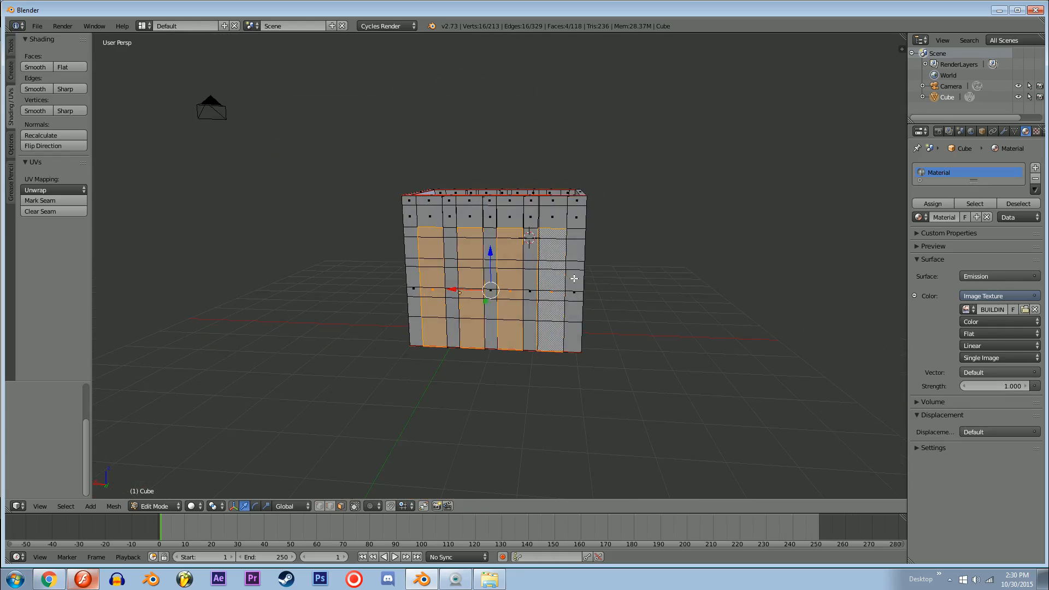
key("alt+z")
scroll(568, 271, "up", 5)
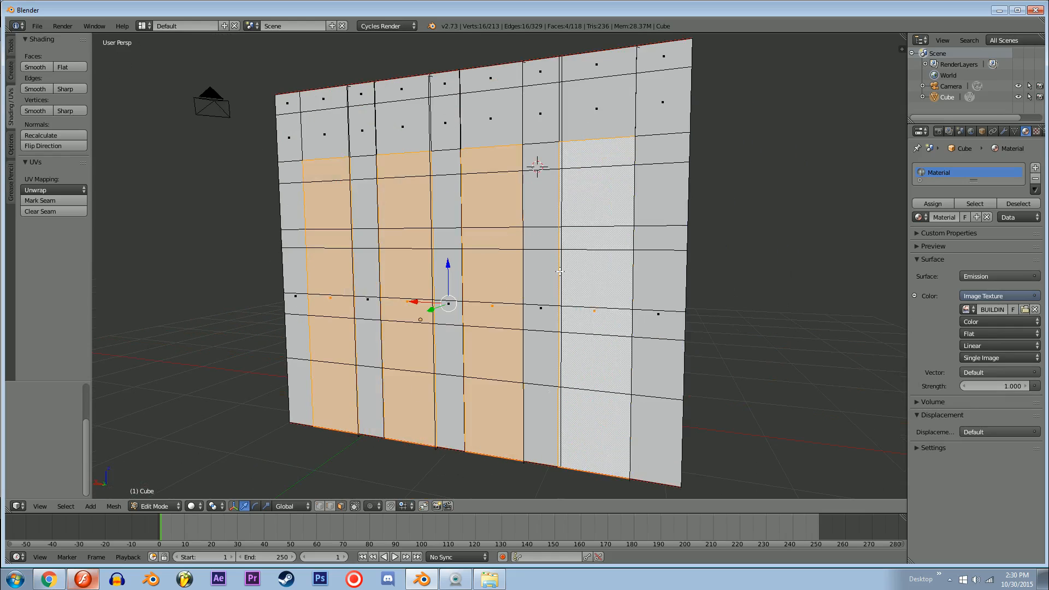
Step: In edge selection, select the seven horizontal edge rows from the top windows' lower edge downward, dissolve them, and delete the leftover edges
key("z")
key("z")
key("ctrl+Tab")
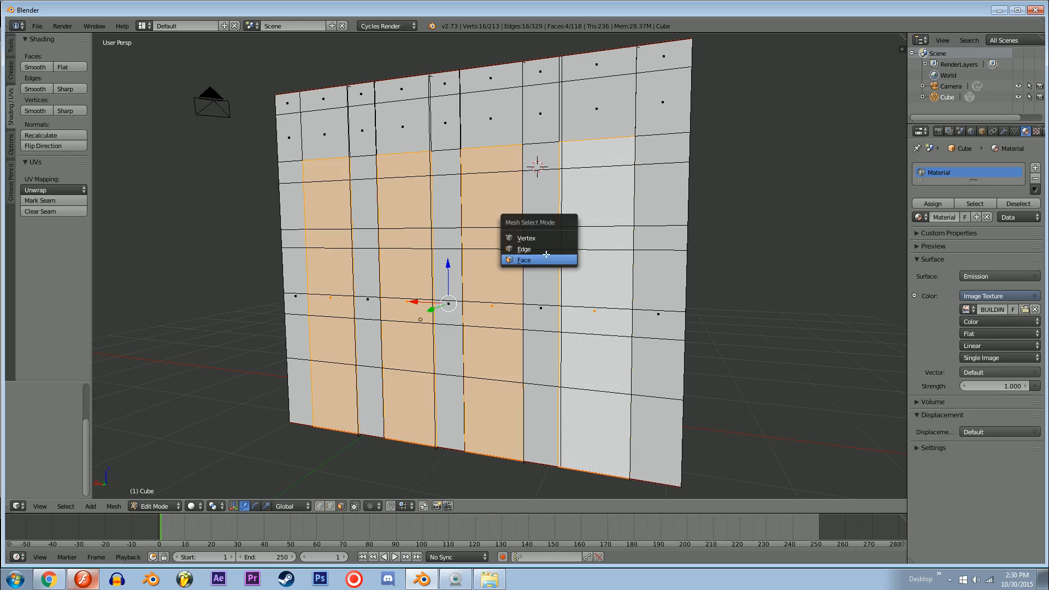
left_click(543, 249)
right_click(590, 387, "alt")
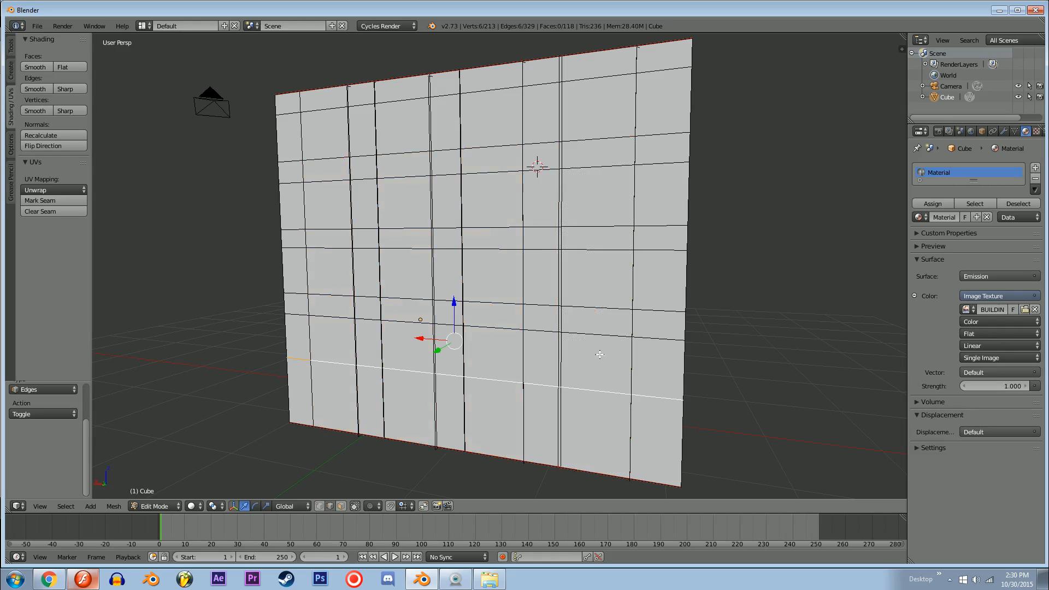
right_click(598, 332, "alt+shift")
right_click(598, 306, "alt+shift")
right_click(595, 250, "alt+shift")
right_click(596, 223, "alt+shift")
right_click(538, 165, "alt+shift")
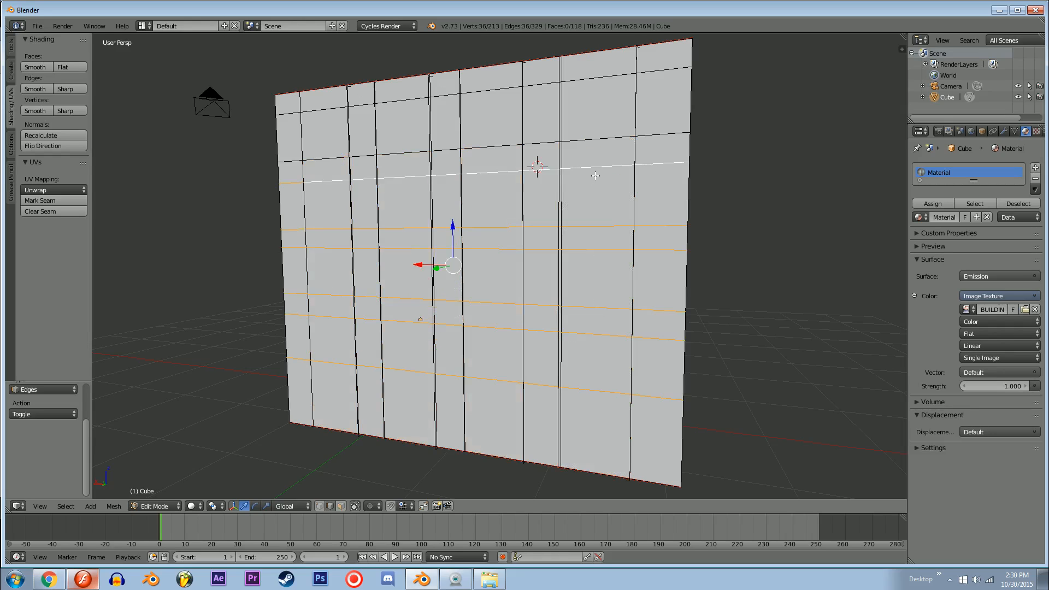
right_click(587, 145, "alt+shift")
key("x")
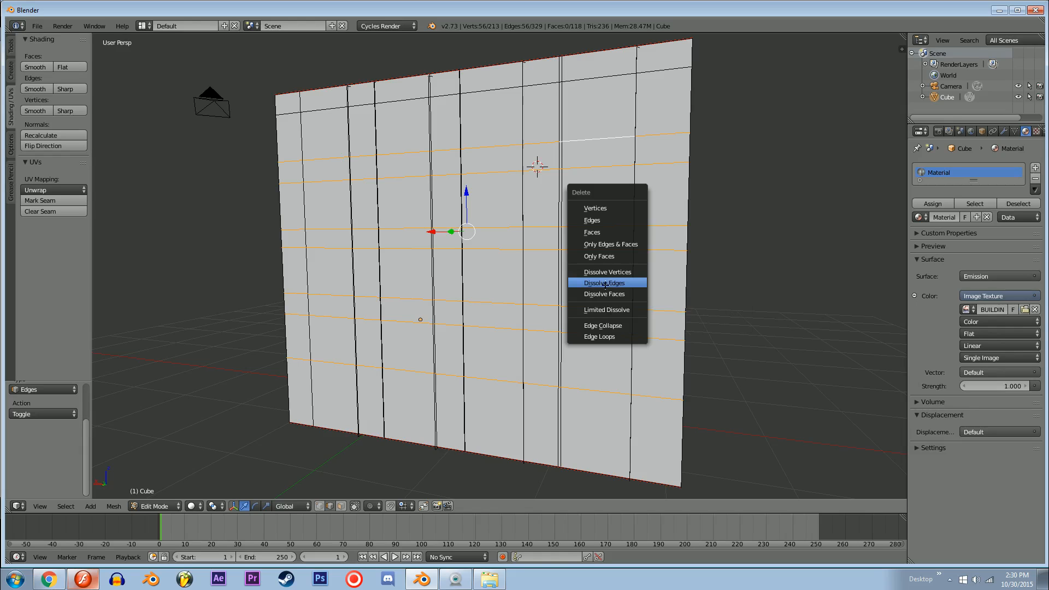
left_click(605, 283)
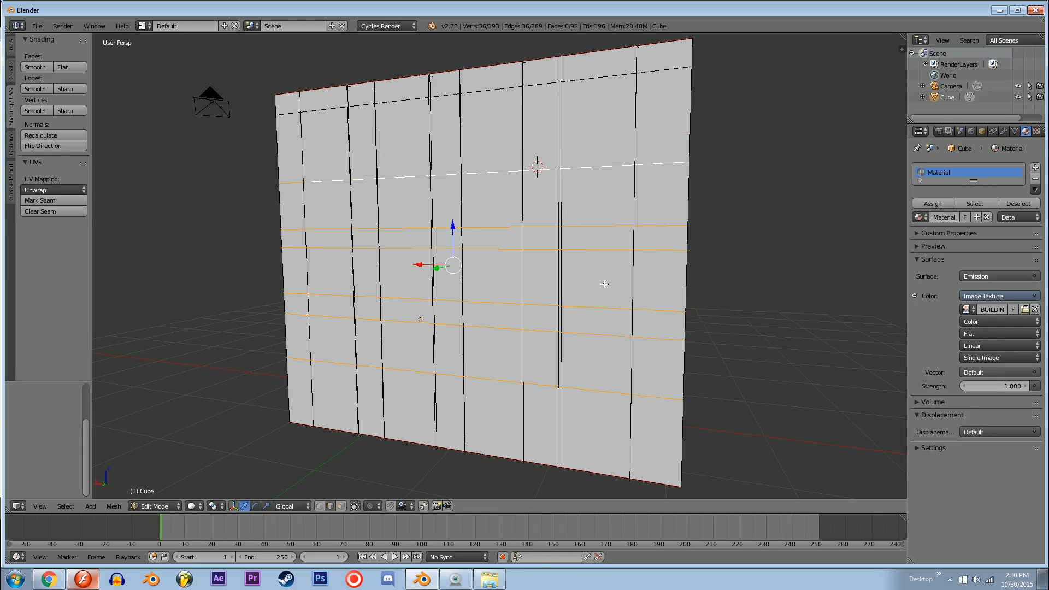
key("x")
left_click(572, 218)
Step: Keep edge selection mode active and display the building in Texture viewport shading
middle_click_drag(572, 218, 539, 262)
key("ctrl+Tab")
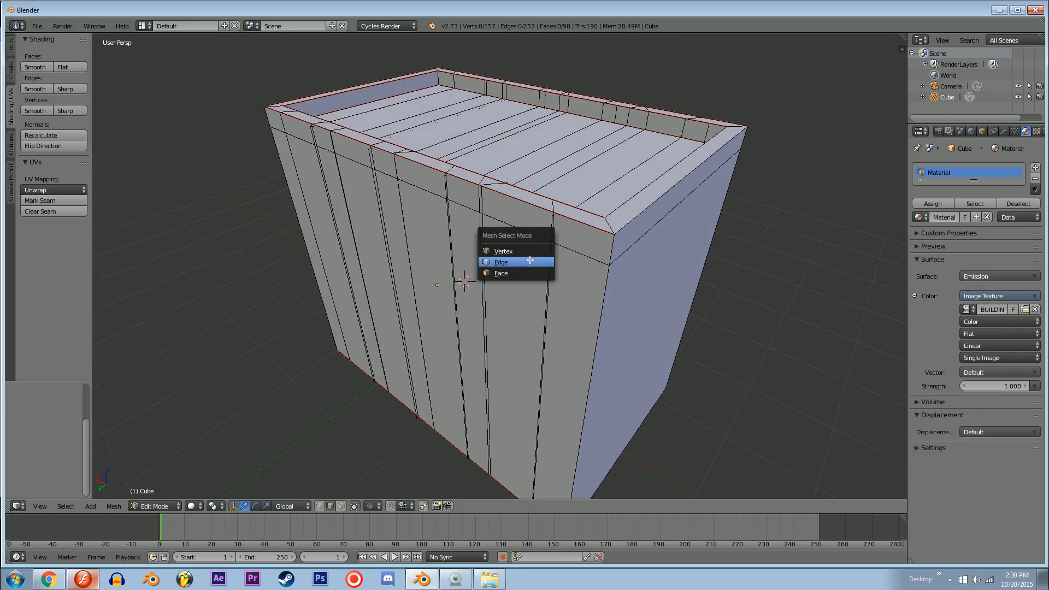
left_click(529, 261)
left_click(195, 506)
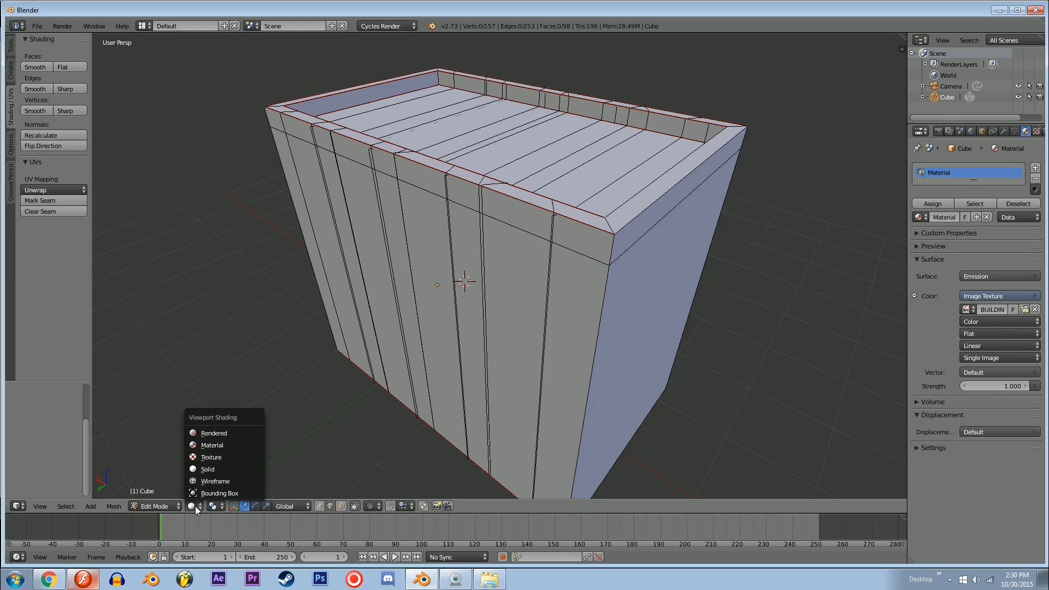
left_click(209, 457)
mouse_move(300, 344)
middle_mouse_down()
mouse_move(453, 277)
mouse_move(480, 277)
middle_mouse_up()
Step: Add horizontal loop cuts along the lower edge of the first window row and the upper edge of the second
key("ctrl+r")
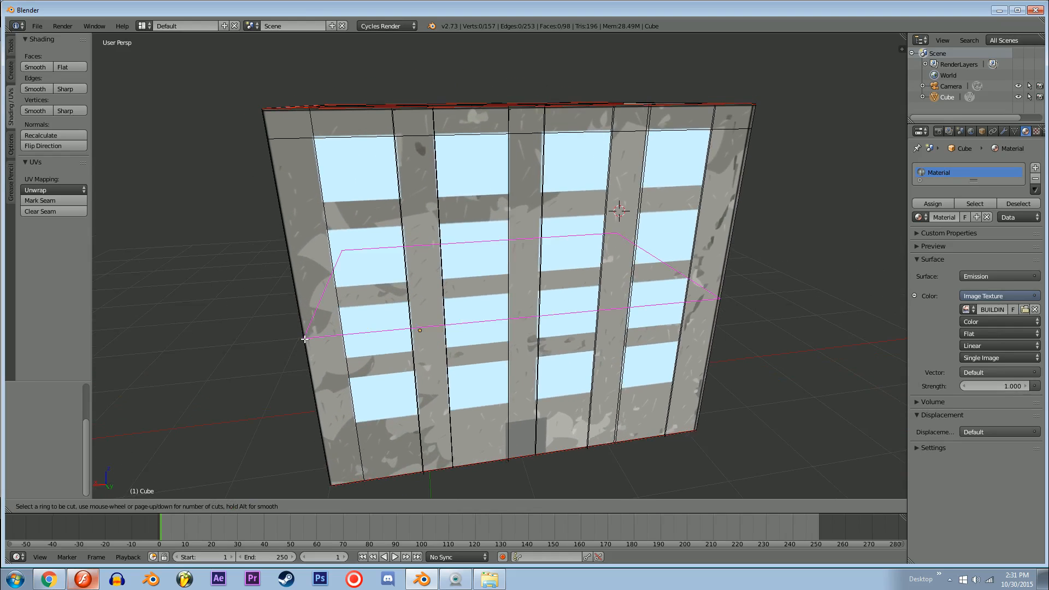
left_click(305, 338)
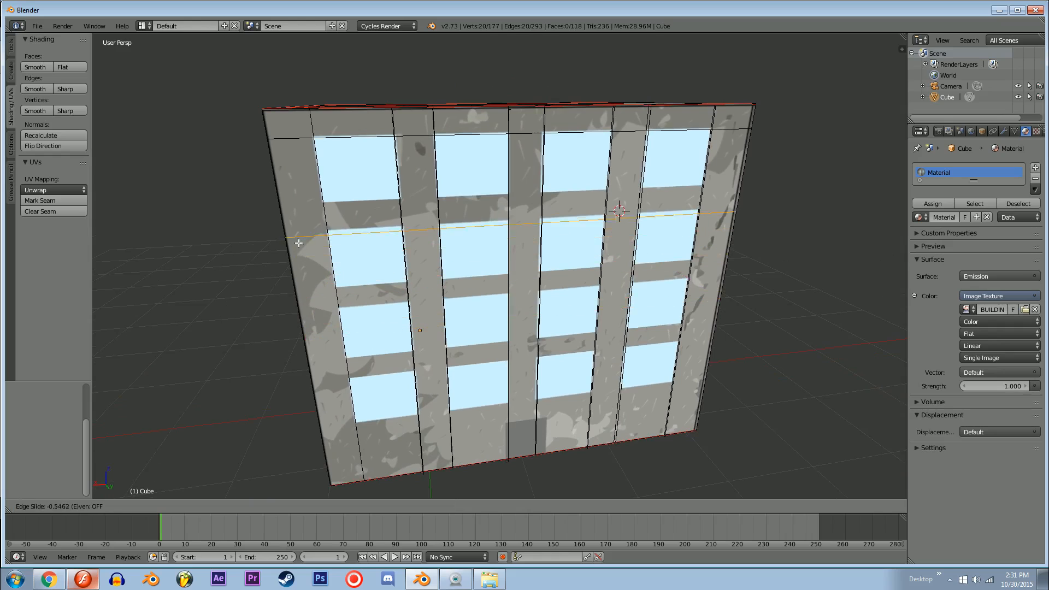
left_click(300, 214)
key("ctrl+r")
left_click(300, 217)
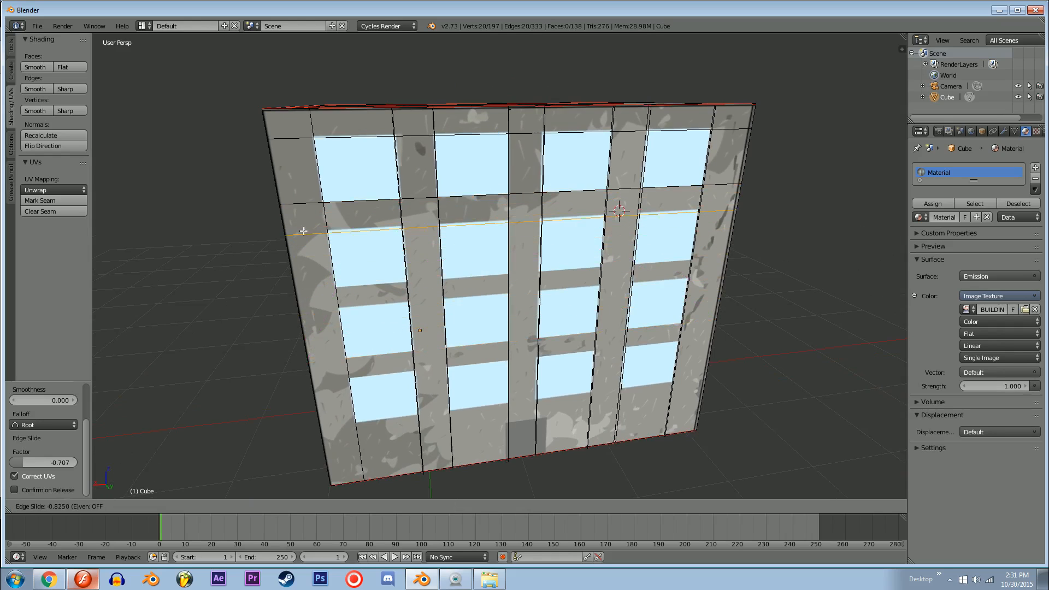
left_click(304, 233)
Step: Add horizontal loop cuts along the lower edge of the second window row and the upper edge of the third
key("ctrl+r")
left_click(314, 358)
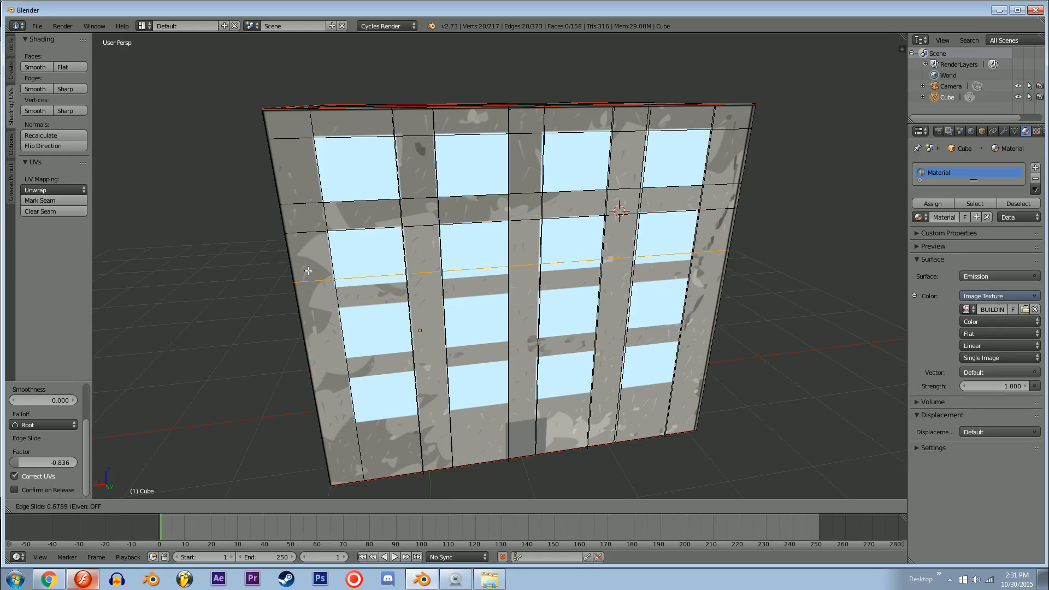
left_click(310, 278)
middle_click_drag(310, 278, 299, 344)
key("ctrl+r")
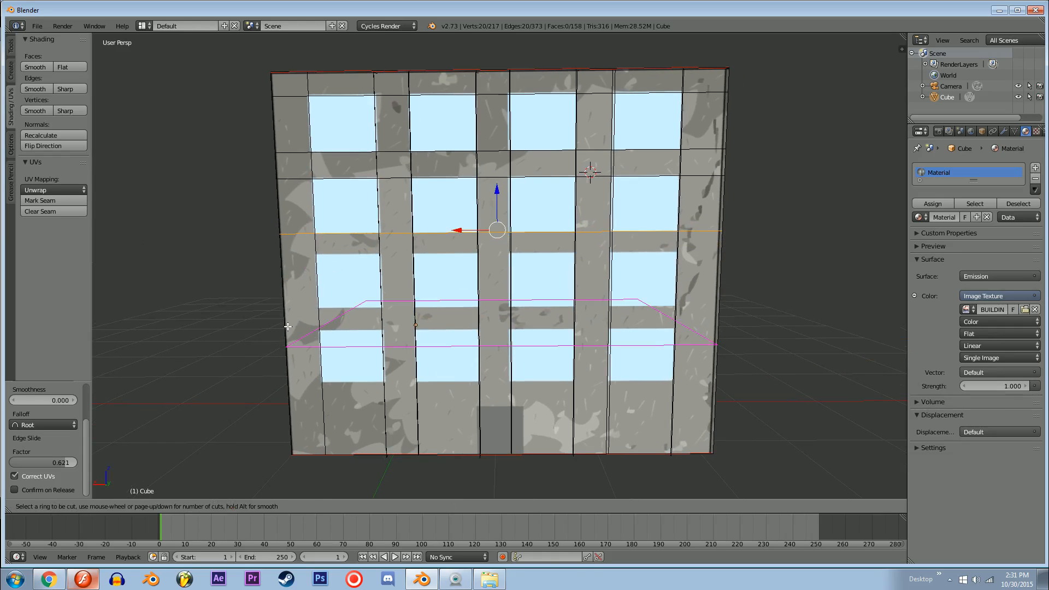
left_click(299, 344)
left_click(295, 236)
Step: Add horizontal loop cuts along the lower edge of the third window row and the upper edge of the fourth
key("ctrl+r")
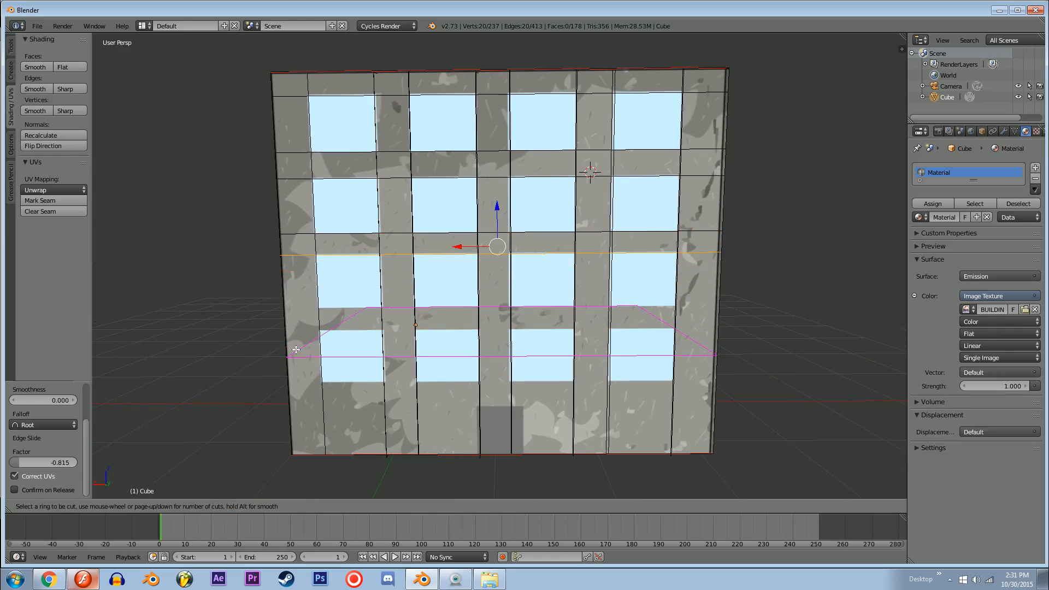
left_click(296, 348)
left_click(300, 301)
key("ctrl+r")
left_click(300, 368)
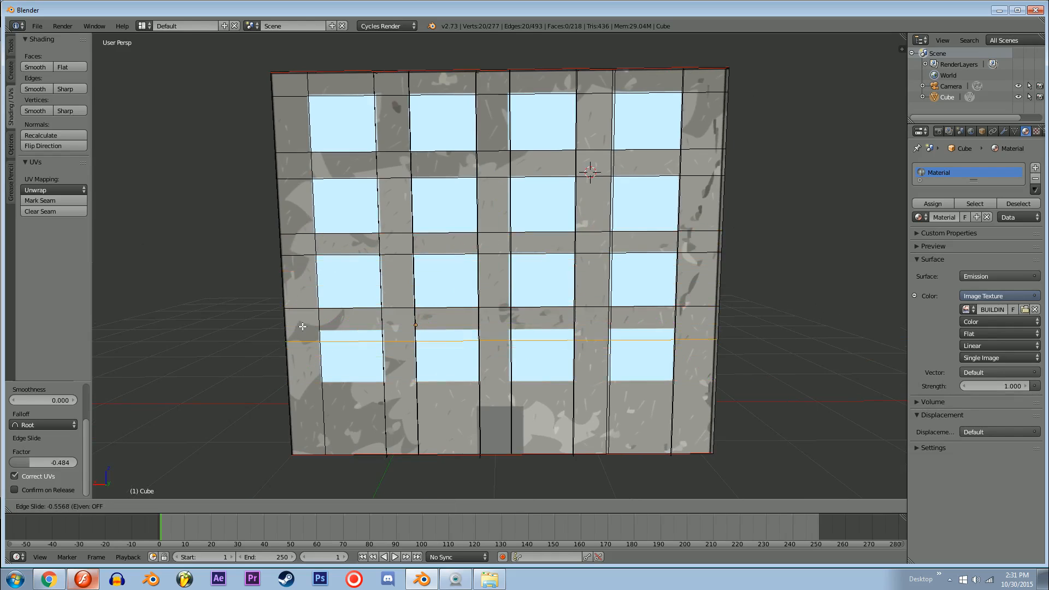
left_click(302, 314)
Step: Add a horizontal loop cut along the lower edge of the fourth window row
key("ctrl+r")
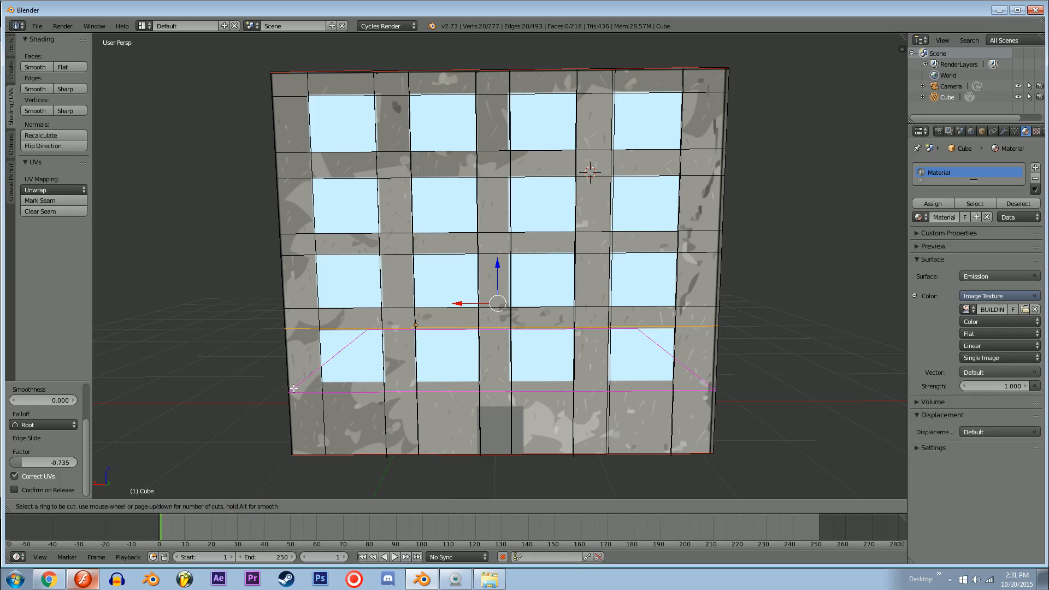
left_click(299, 365)
left_click(292, 376)
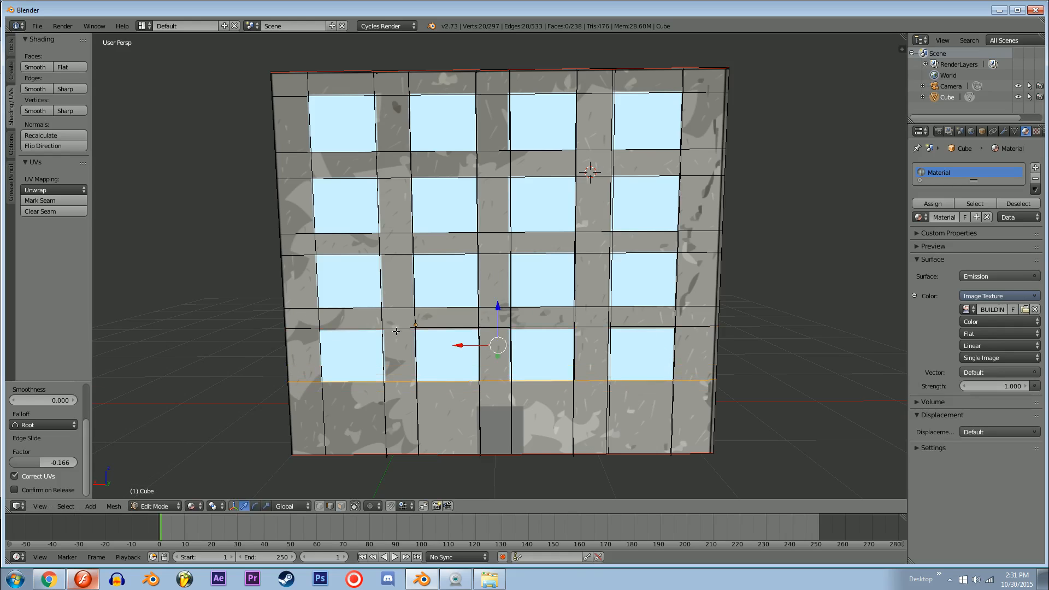
Step: Switch to face selection and select the front facade's top-row windows plus the three second-row windows nearest the right corner
middle_click_drag(398, 331, 382, 336)
key("ctrl+Tab")
left_click(366, 346)
right_click(339, 134)
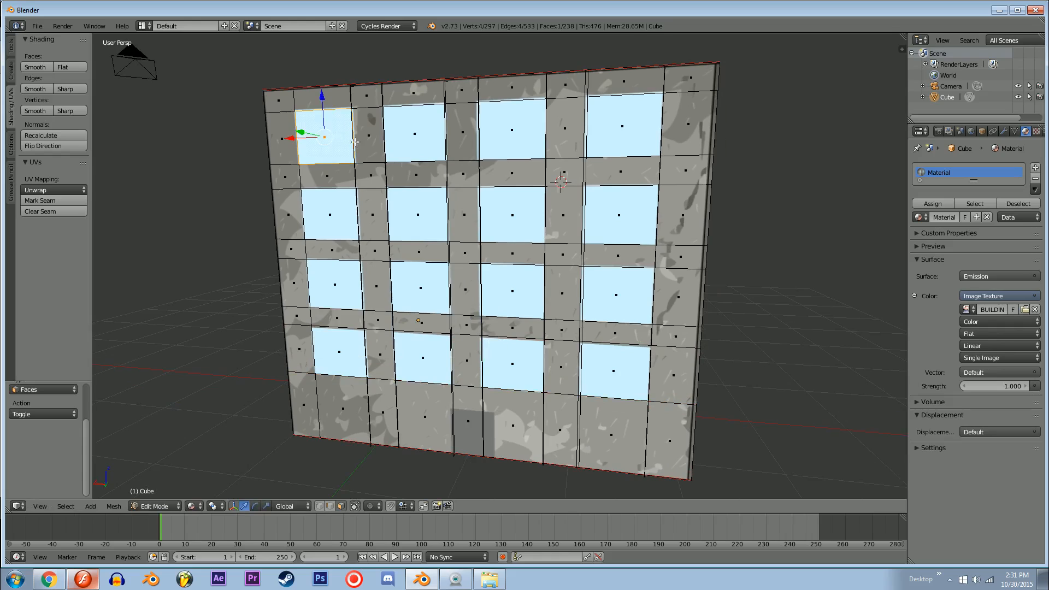
right_click(414, 133, "shift")
right_click(418, 214, "shift")
right_click(512, 215, "shift")
right_click(511, 129, "shift")
right_click(622, 126, "shift")
right_click(619, 215, "shift")
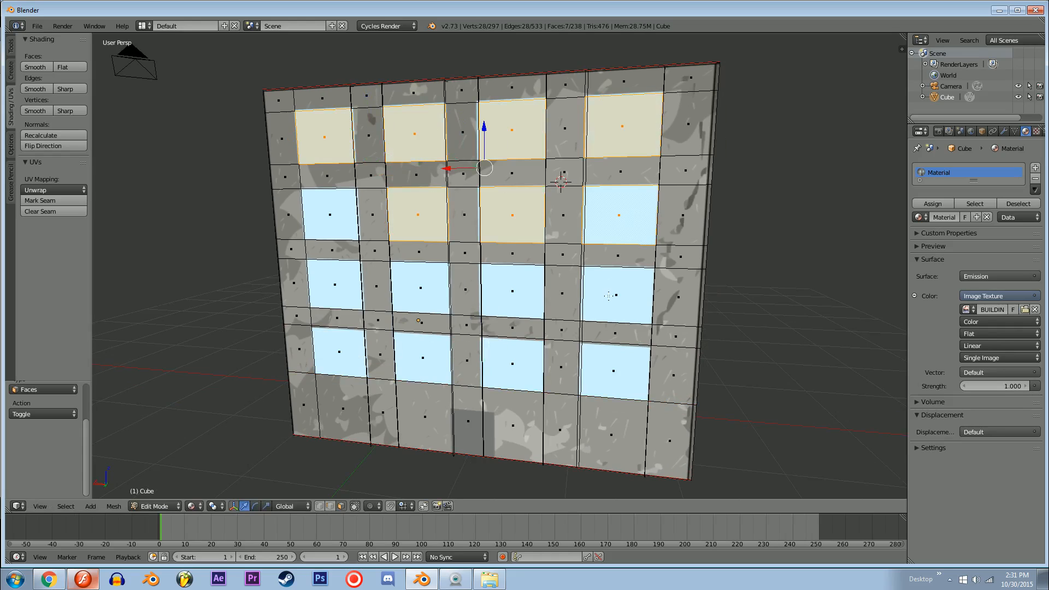
Step: Add the remaining front windows to the selection, extrude all of them inward, and clear the selection
right_click(616, 295, "shift")
right_click(511, 290, "shift")
right_click(512, 363, "shift")
right_click(613, 370, "shift")
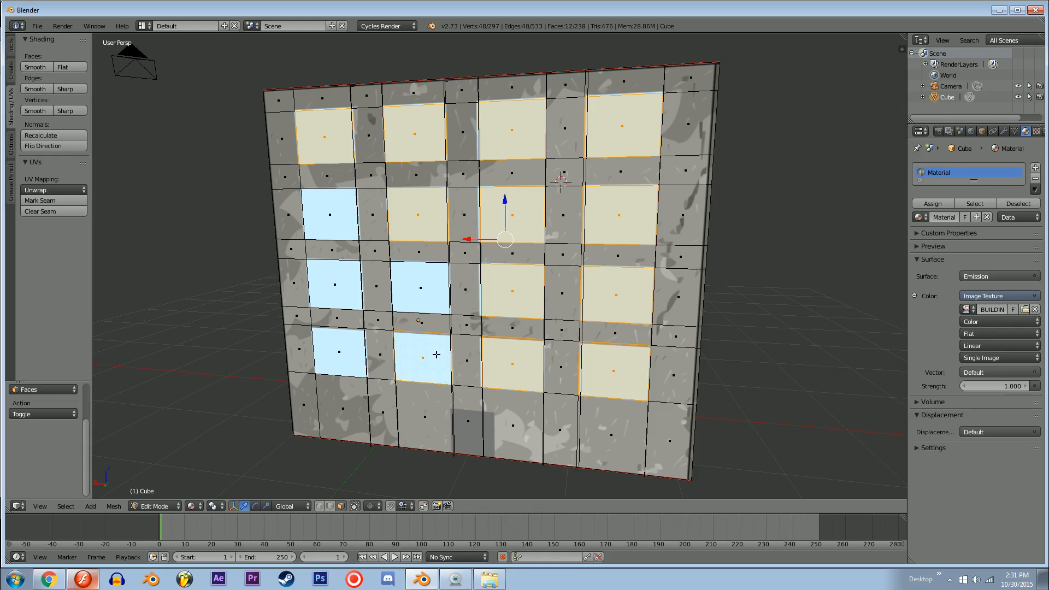
right_click(420, 287, "shift")
right_click(340, 351, "shift")
right_click(335, 284, "shift")
right_click(329, 214, "shift")
middle_click_drag(623, 256, 431, 250)
key("e")
left_click(566, 264)
key("a")
Step: On the back facade, select all windows in the upper two rows and the two leftmost in the third row
middle_click_drag(480, 281, 453, 277)
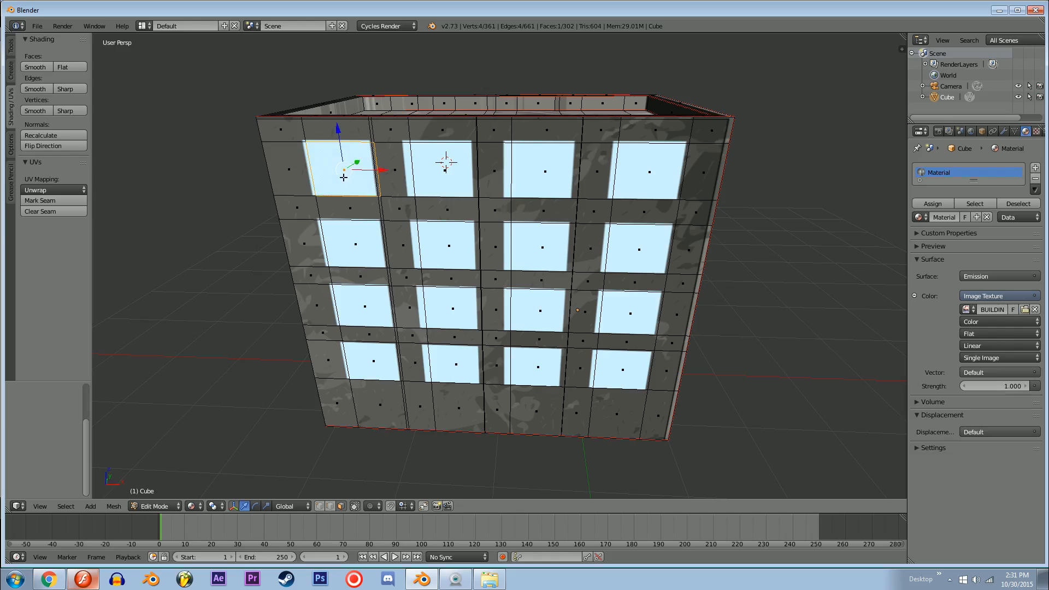
right_click(445, 169, "shift")
right_click(545, 171, "shift")
right_click(648, 172, "shift")
right_click(639, 249, "shift")
right_click(542, 247, "shift")
right_click(449, 245, "shift")
right_click(464, 297, "shift")
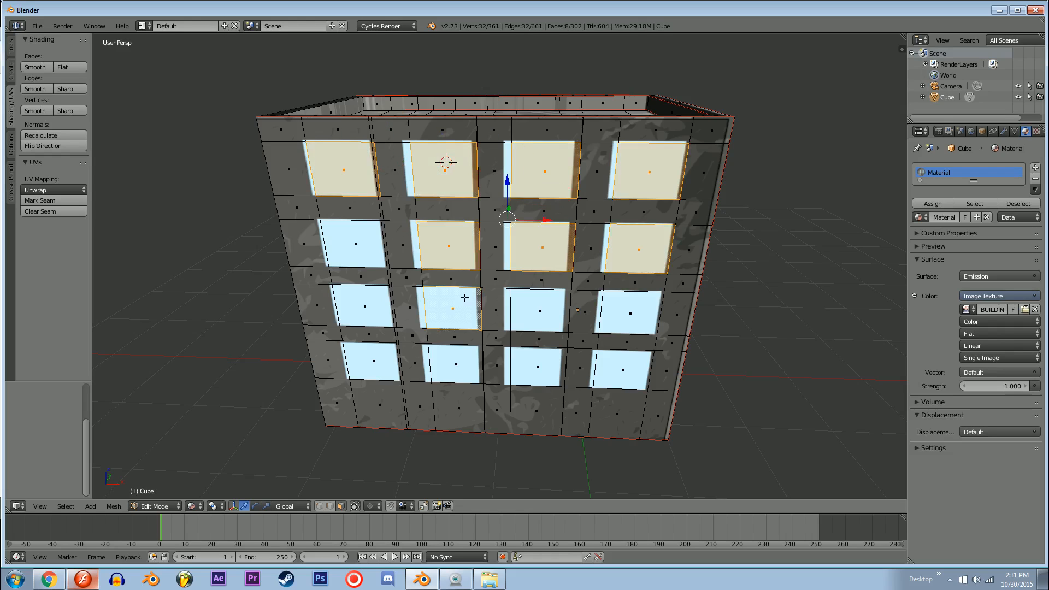
right_click(395, 314, "shift")
right_click(367, 281, "shift")
right_click(409, 311, "shift")
right_click(364, 276, "shift")
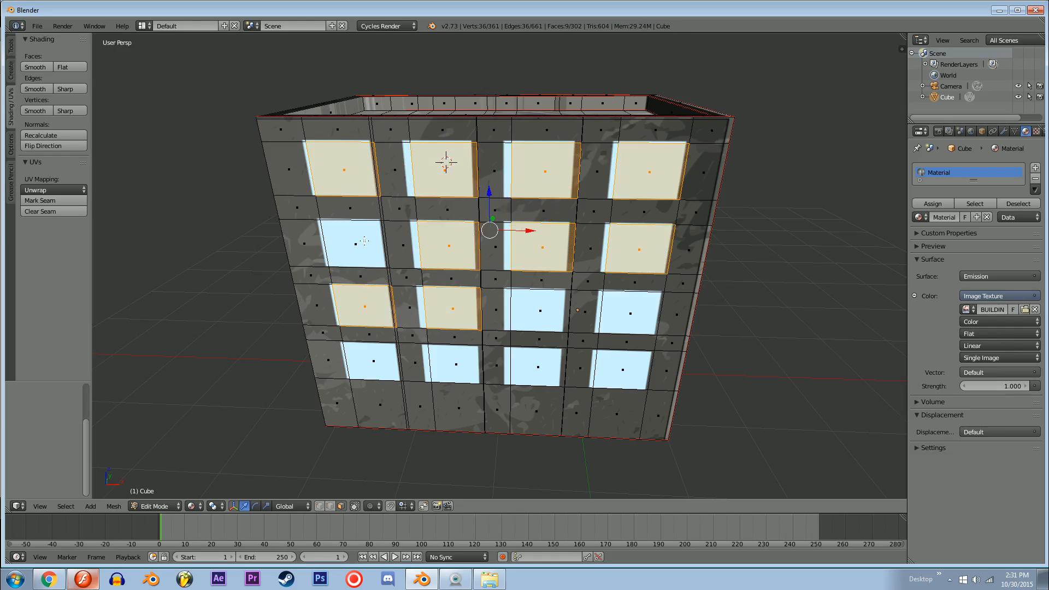
right_click(356, 243, "shift")
Step: Add the remaining back windows to the selection, extrude all of them inward, and clear the selection
right_click(540, 311, "shift")
right_click(630, 313, "shift")
right_click(622, 369, "shift")
right_click(538, 367, "shift")
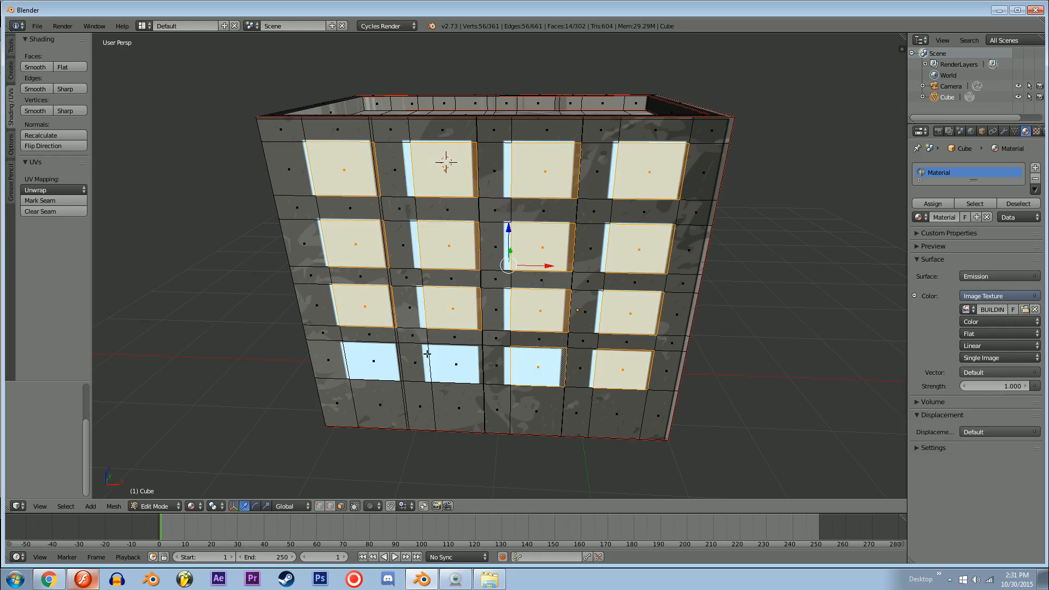
right_click(396, 360, "shift")
right_click(383, 361, "shift")
right_click(412, 361, "shift")
middle_click_drag(493, 325, 450, 187)
key("e")
left_click(570, 284)
key("a")
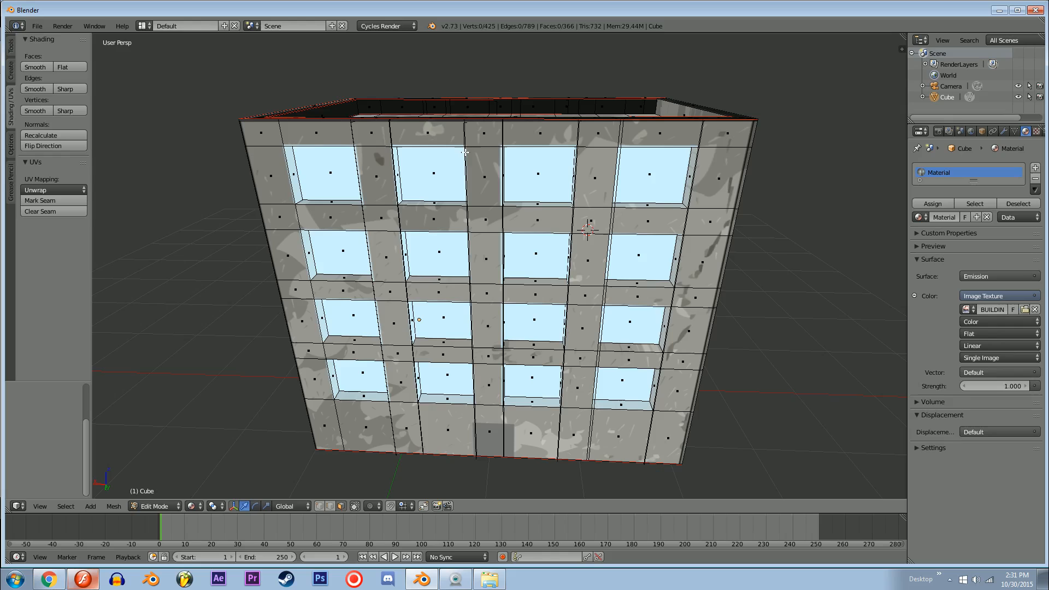
Step: Add two vertical loop cuts within the wall strip between the second and third window columns
key("ctrl+r")
left_click(486, 127)
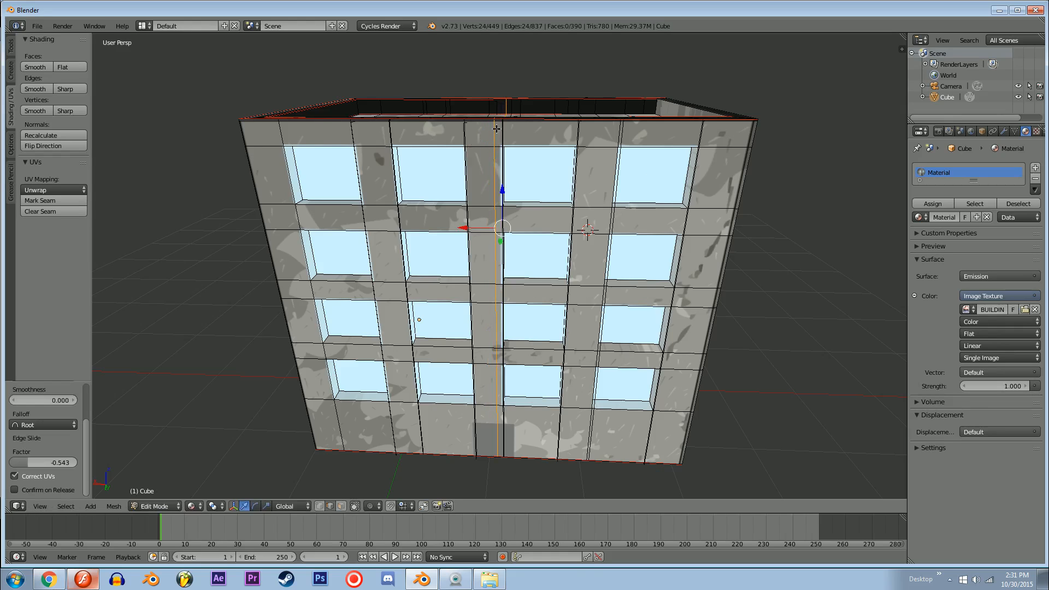
left_click(468, 125)
middle_click_drag(468, 125, 519, 142)
Step: In face selection, select the faces running down the narrow central strip on both the front and back facades
right_click(518, 142)
left_click(505, 173)
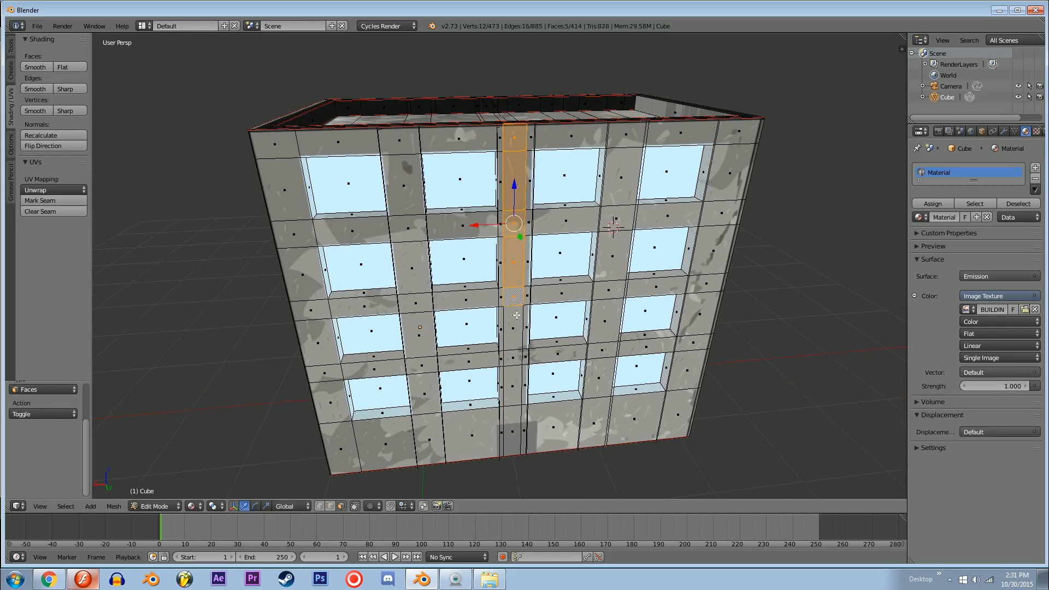
middle_click_drag(631, 323, 472, 146)
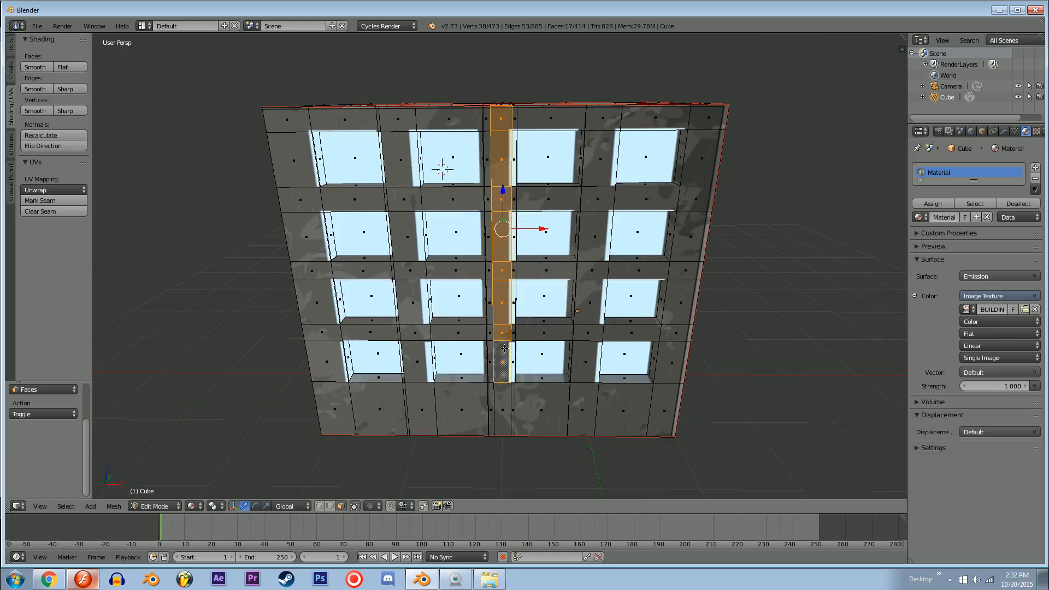
right_click(501, 392, "shift")
Step: Extrude the central strip faces in place and scale them outward along Y by about 1.12
middle_click_drag(549, 300, 428, 338)
scroll(427, 338, "down", 4)
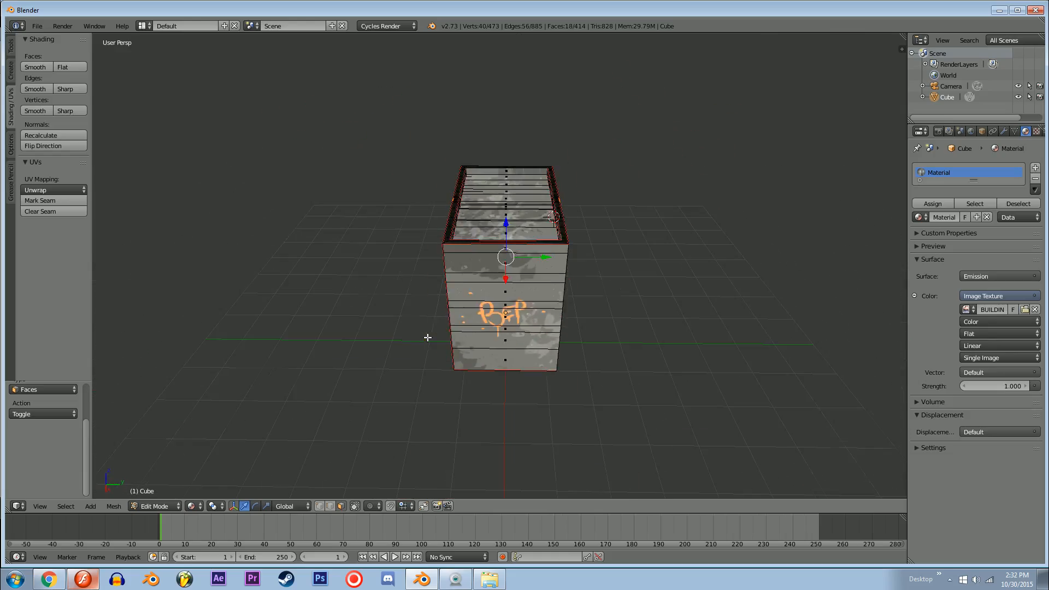
key("z")
middle_click_drag(505, 327, 534, 255)
key("e")
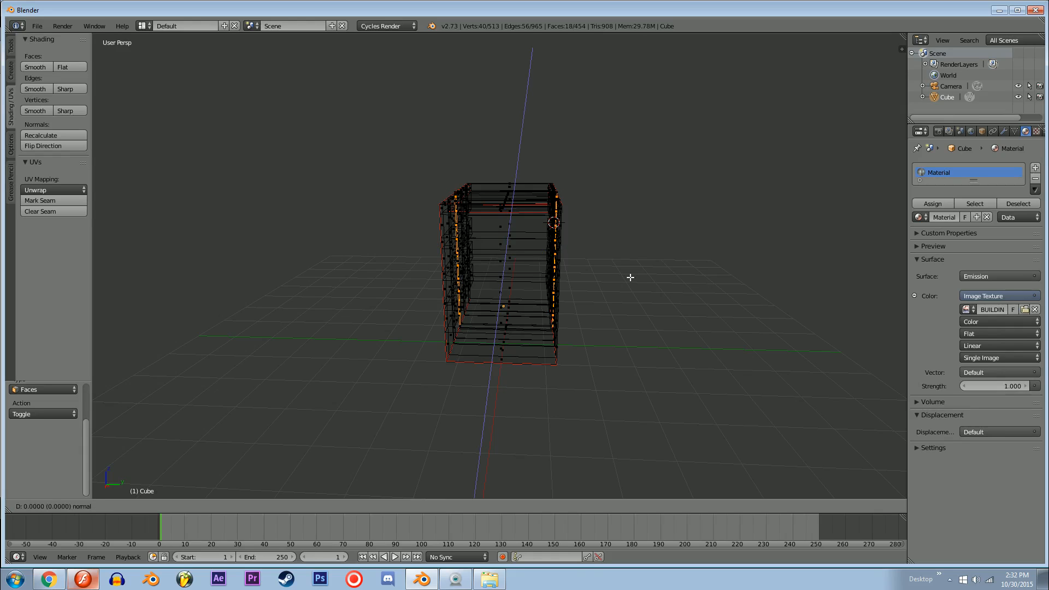
right_click(630, 278)
middle_click_drag(626, 267, 626, 292)
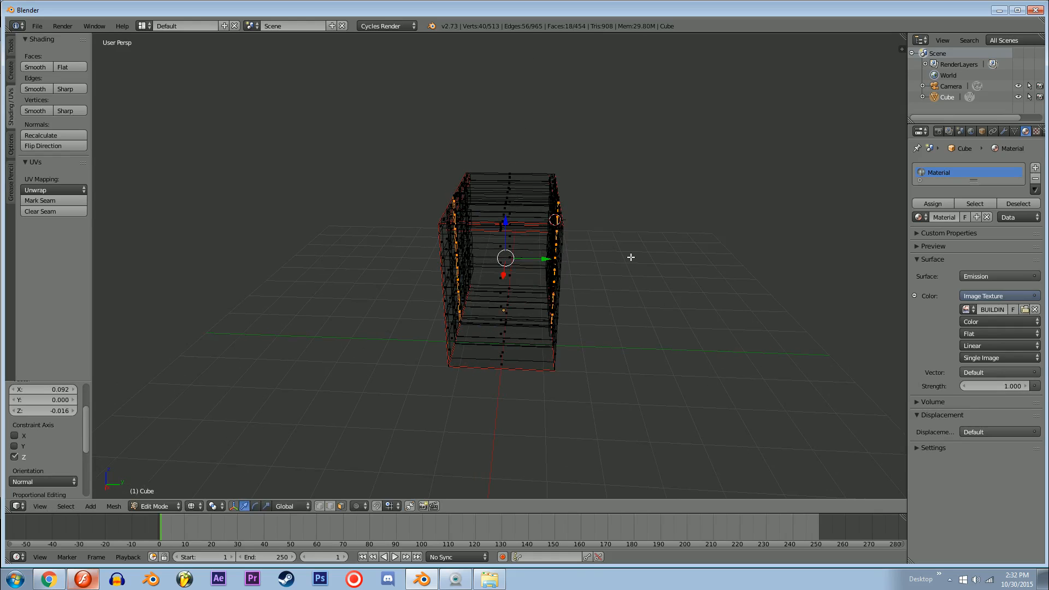
key("s")
key("y")
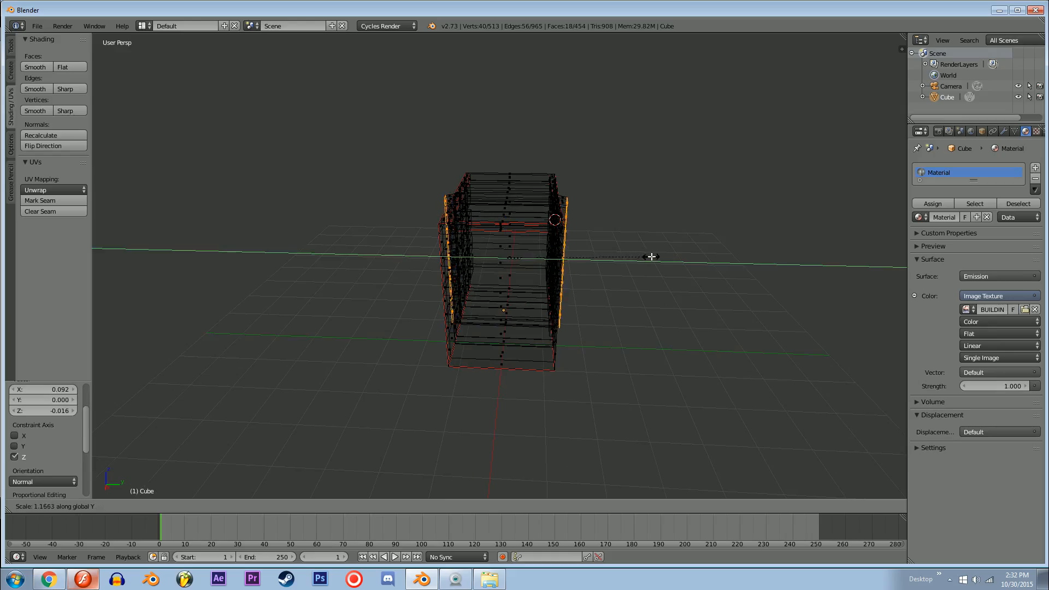
left_click(650, 257)
Step: Move the extruded pillar faces along X to straighten the pillars, and clear the selection
mouse_move(650, 257)
middle_mouse_down()
mouse_move(592, 230)
mouse_move(622, 256)
mouse_move(512, 281)
mouse_move(527, 304)
middle_mouse_up()
scroll(596, 235, "up", 3)
key("z")
scroll(559, 264, "up", 3)
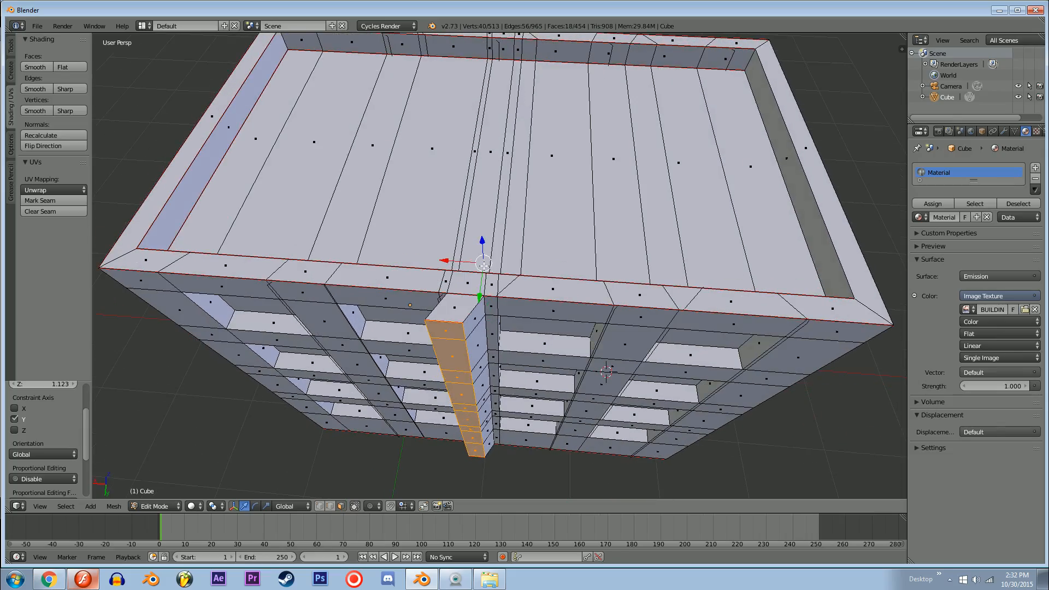
left_click_drag(450, 261, 464, 264)
middle_click_drag(612, 265, 613, 225)
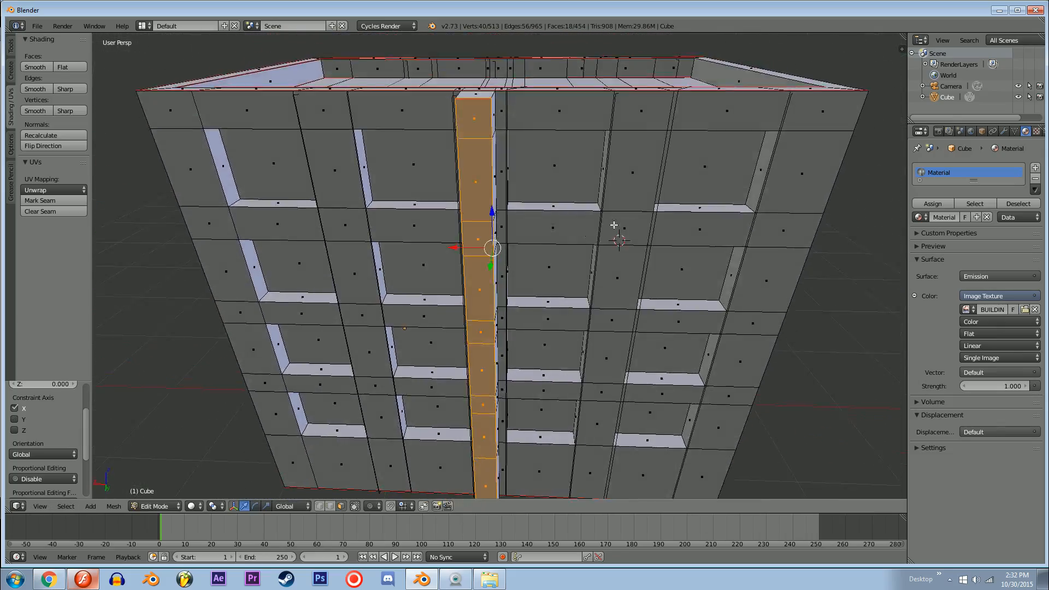
left_click_drag(476, 248, 478, 248)
key("a")
Step: Return the building to Texture viewport shading
middle_click_drag(478, 248, 494, 217)
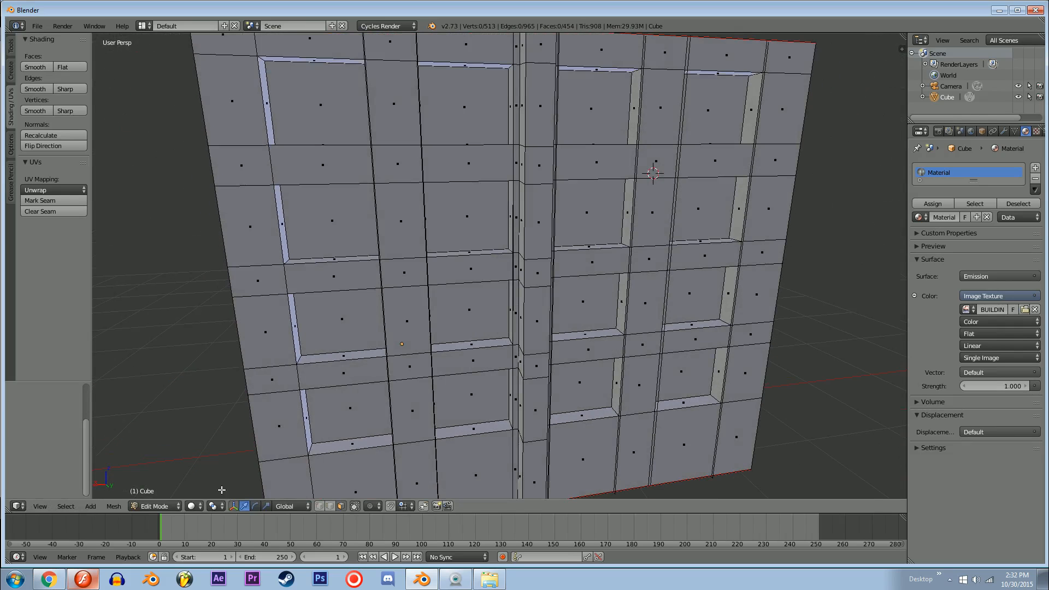
left_click(194, 506)
left_click(221, 443)
scroll(528, 312, "down", 5)
key("a")
mouse_move(582, 256)
middle_mouse_down()
mouse_move(491, 309)
mouse_move(484, 330)
mouse_move(540, 424)
mouse_move(712, 284)
mouse_move(683, 257)
mouse_move(578, 244)
mouse_move(445, 251)
mouse_move(355, 280)
mouse_move(397, 213)
mouse_move(564, 272)
mouse_move(646, 276)
mouse_move(539, 280)
middle_mouse_up()
Step: Add a horizontal loop cut around the building along the top edge of the painted door
key("Tab")
scroll(524, 277, "up", 3)
middle_click_drag(516, 328, 485, 342)
key("Tab")
key("ctrl+r")
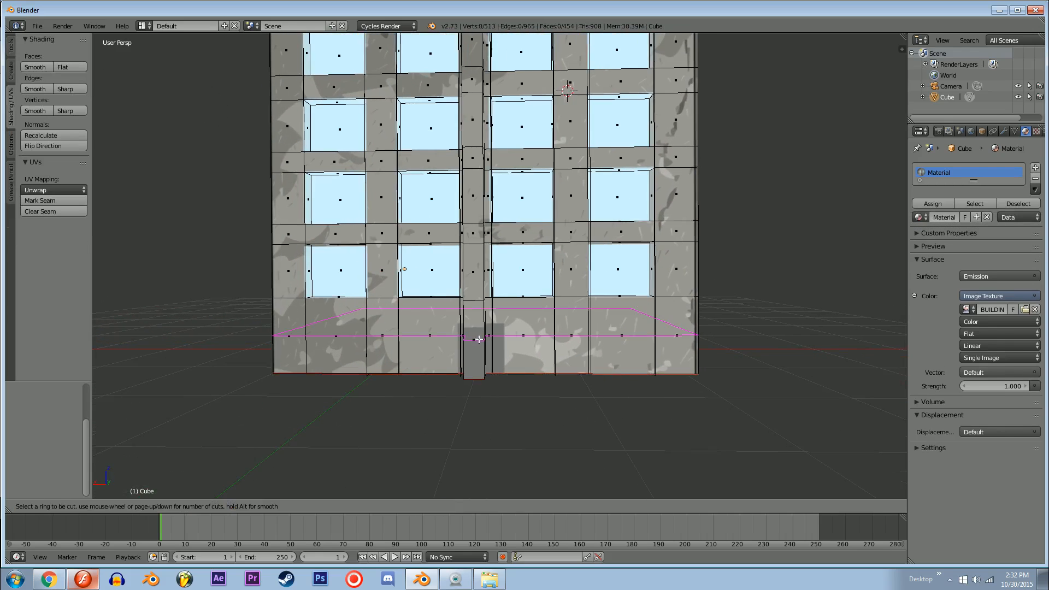
left_click(481, 338)
left_click(487, 327)
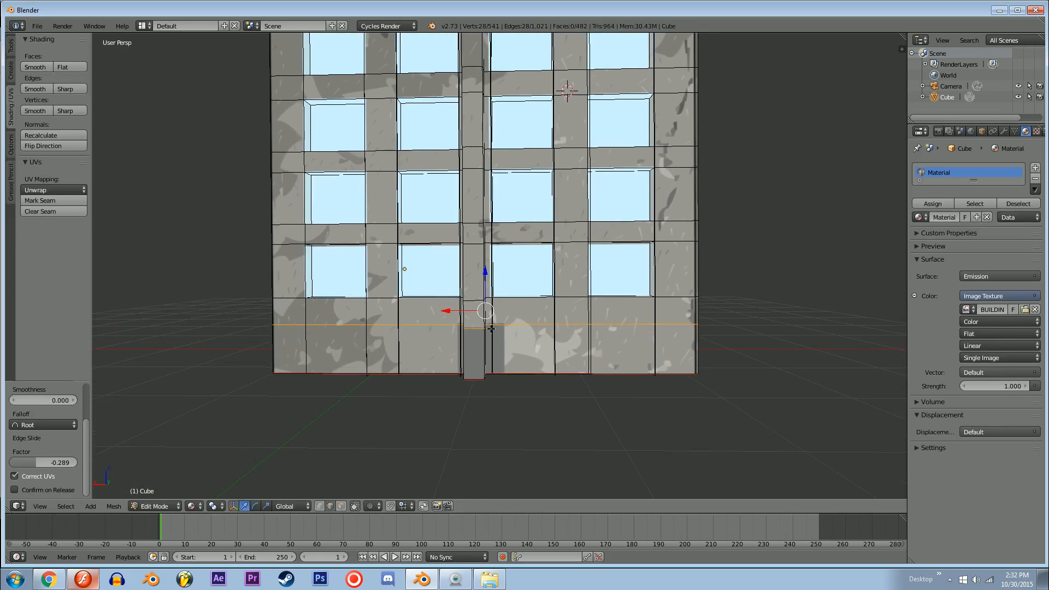
Step: In face selection, extrude the front pillar's ground-level face inward by about 0.137
middle_click_drag(487, 327, 559, 345)
scroll(587, 346, "up", 3)
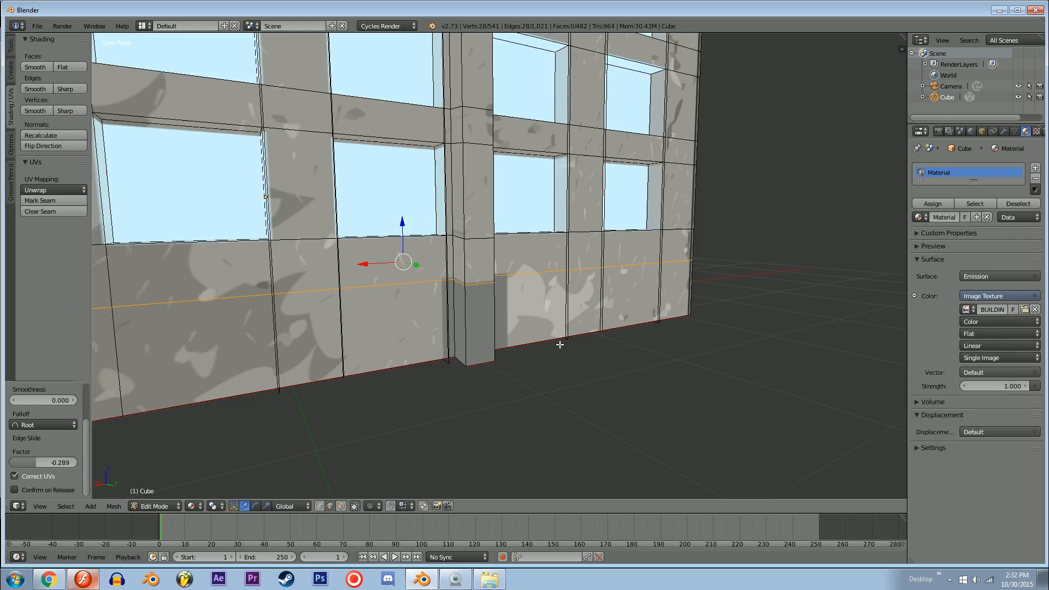
key("ctrl+Tab")
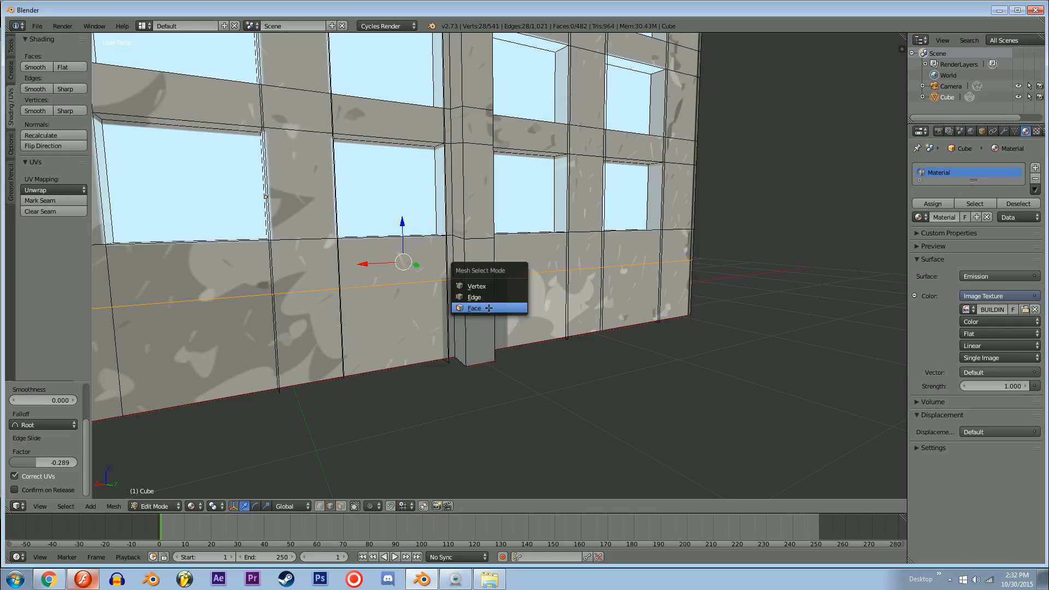
left_click(489, 308)
middle_click_drag(488, 308, 529, 360)
key("e")
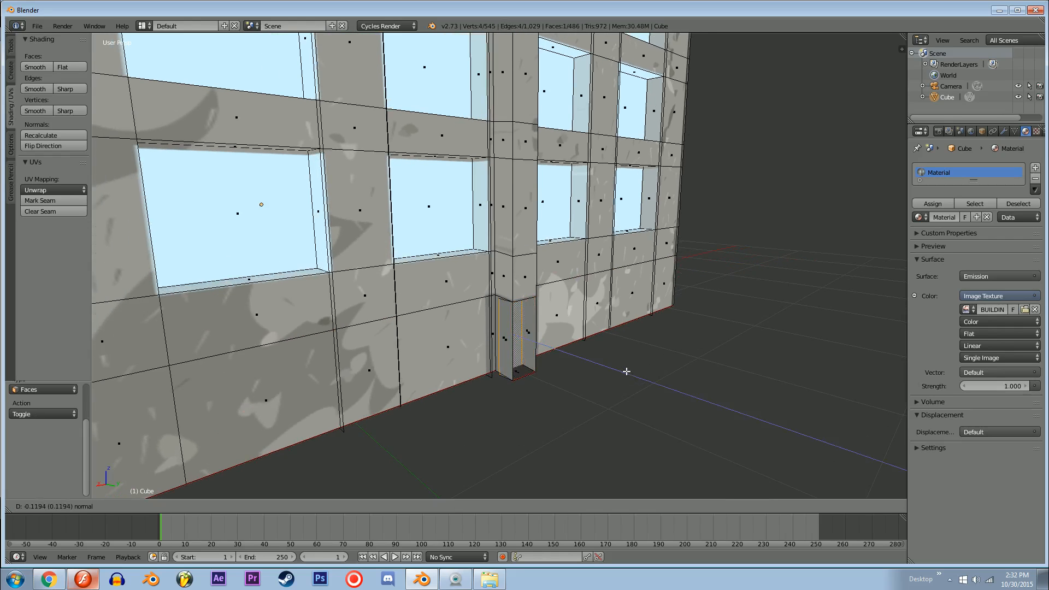
left_click(624, 370)
Step: Delete the outer and inner side faces of the front pillar's ground-level section
right_click(505, 345)
right_click(546, 335, "shift")
right_click(530, 343, "shift")
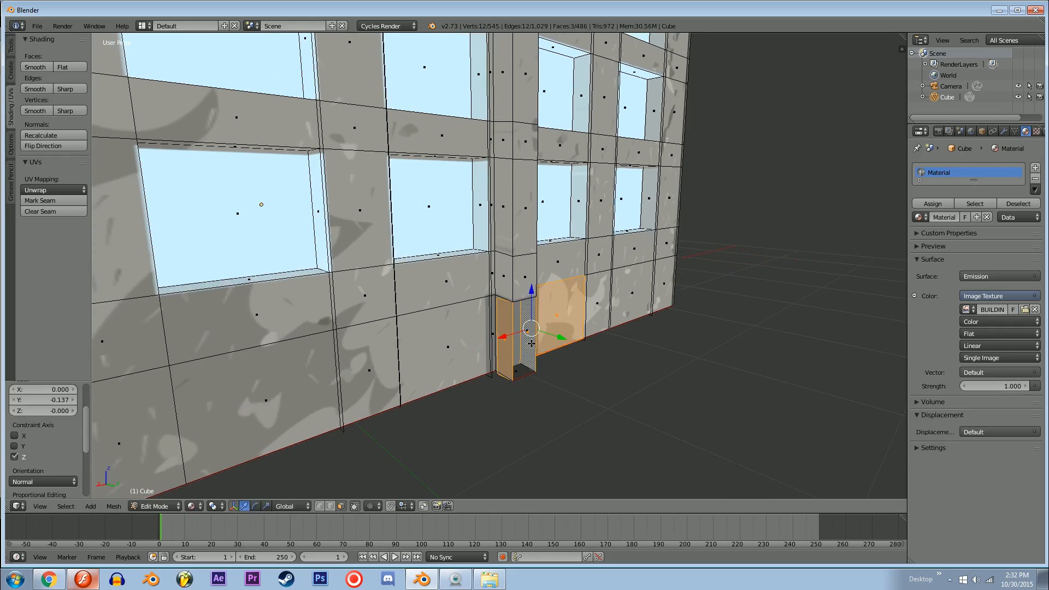
right_click(567, 330, "shift")
key("x")
left_click(546, 356)
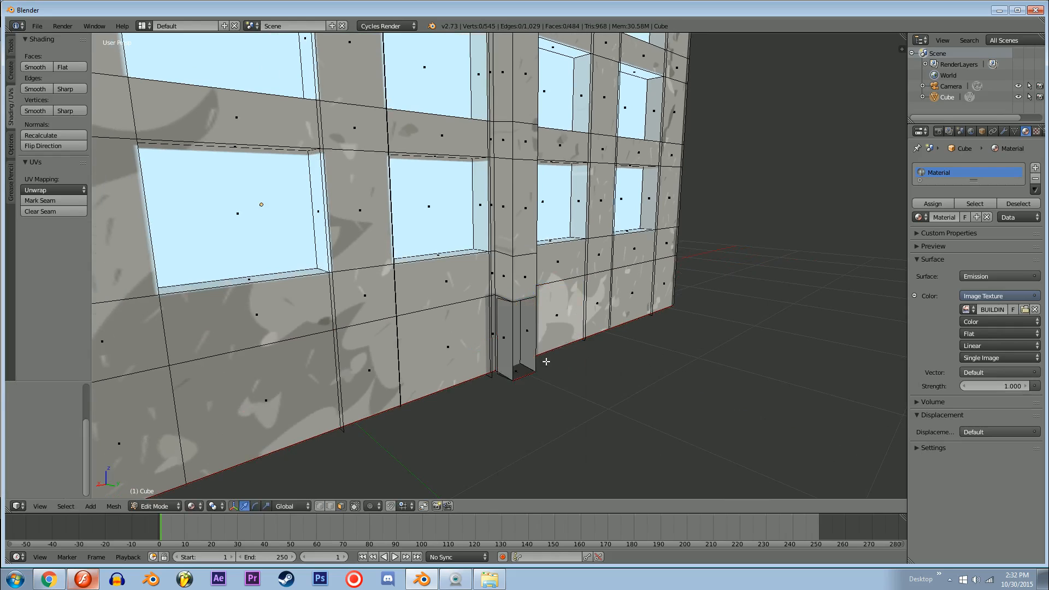
middle_click_drag(546, 356, 507, 330)
key("x")
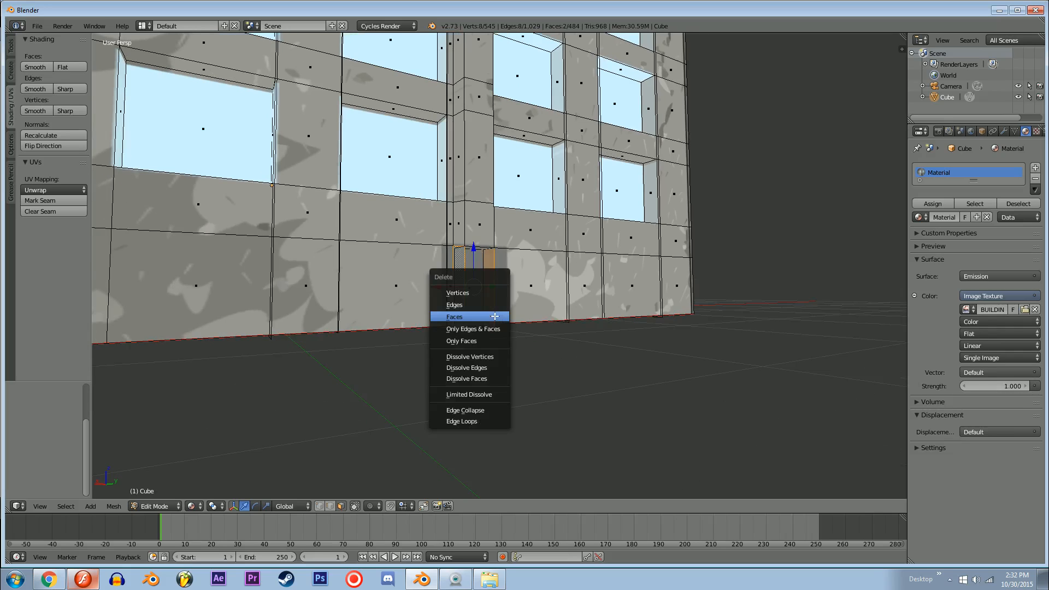
left_click(461, 311)
scroll(417, 331, "up", 4)
right_click(415, 331)
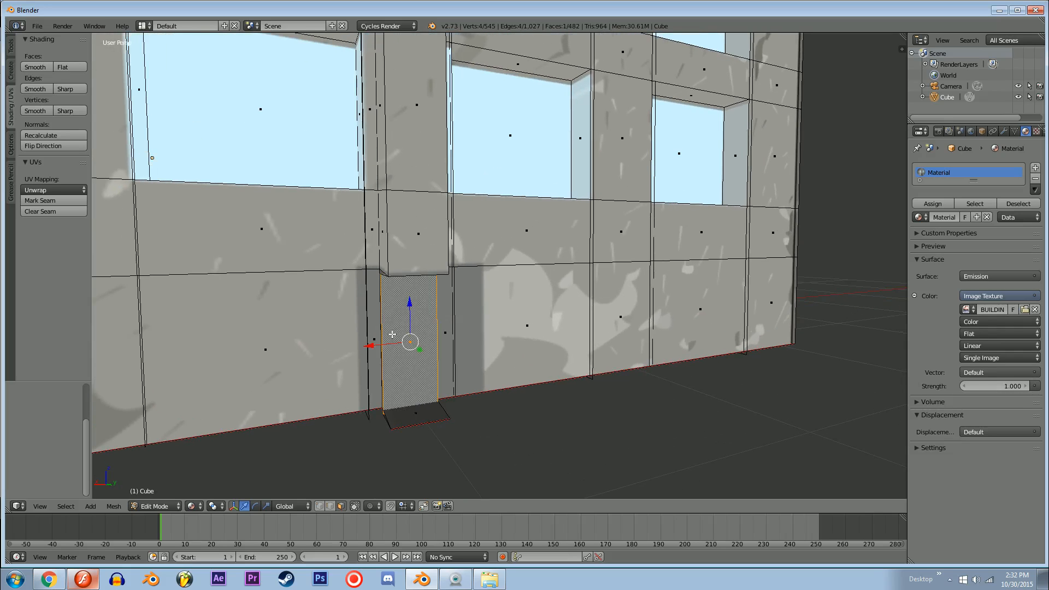
right_click(388, 333, "shift")
right_click(374, 334, "shift")
right_click(404, 334, "shift")
right_click(447, 332, "shift")
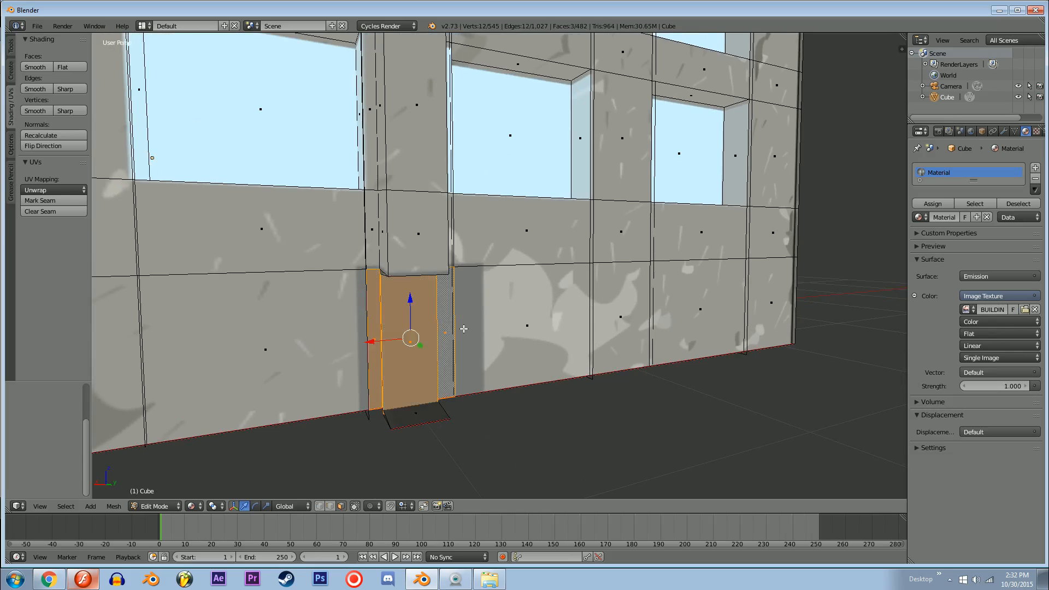
Step: Add vertical loop cuts along the left and right edges of the painted door
middle_click_drag(464, 329, 437, 330)
key("ctrl+r")
left_click(485, 393)
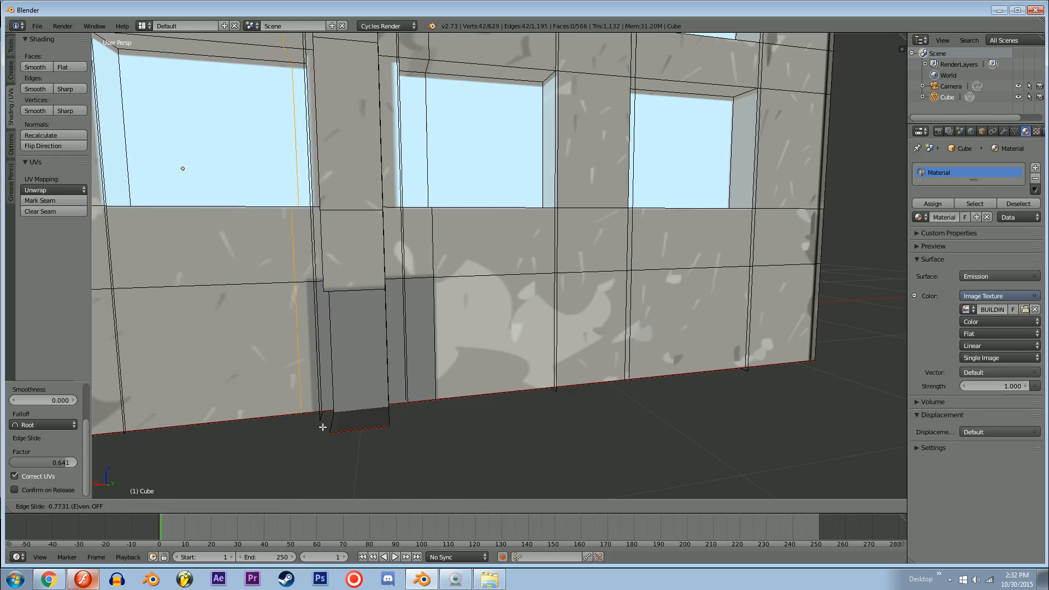
left_click(326, 388)
right_click(325, 386)
Step: In face selection, select the wall faces covered by the painted door and extrude them inward by 0.2
key("ctrl+Tab")
left_click(311, 375)
right_click(311, 371)
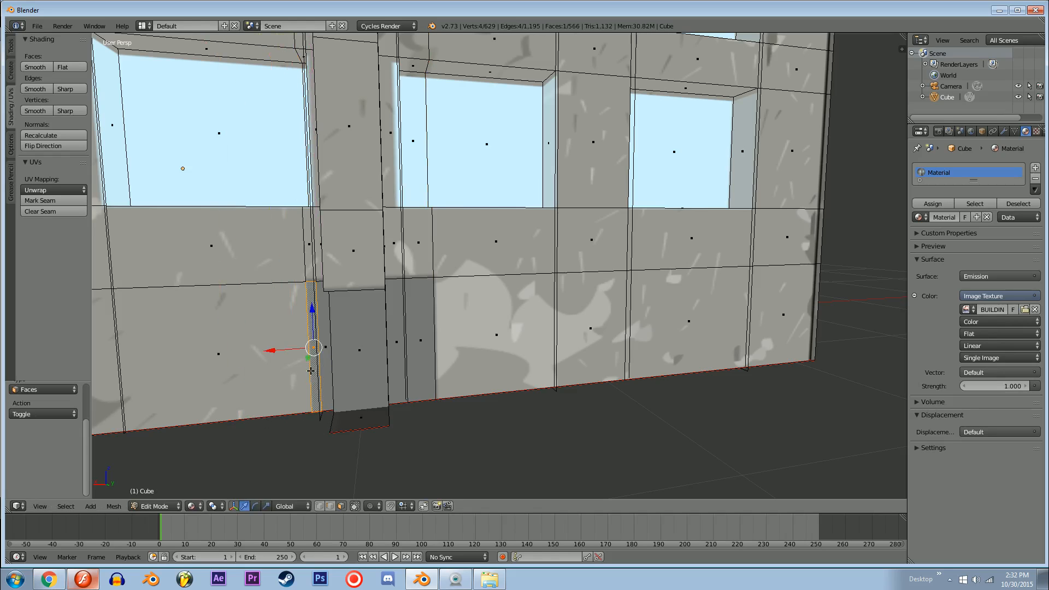
right_click(351, 358, "shift")
right_click(394, 349, "shift")
right_click(424, 345, "shift")
middle_click_drag(425, 344, 594, 355)
key("e")
left_click(681, 389)
Step: Delete the leftover faces that stand inside the recessed doorway
right_click(456, 377)
right_click(500, 368, "shift")
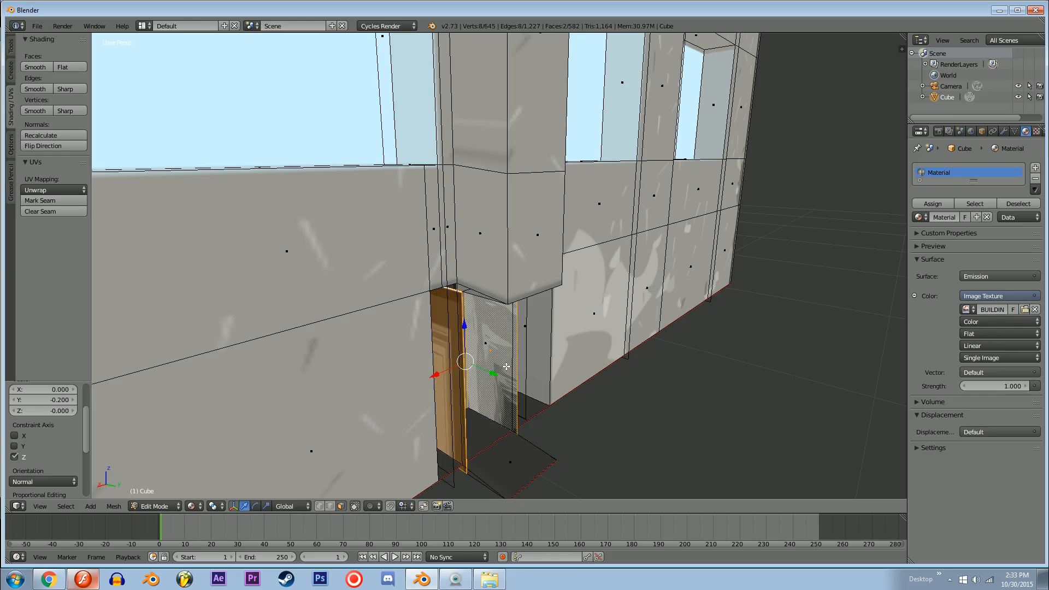
key("x")
left_click(506, 366)
right_click(452, 378)
key("x")
left_click(451, 375)
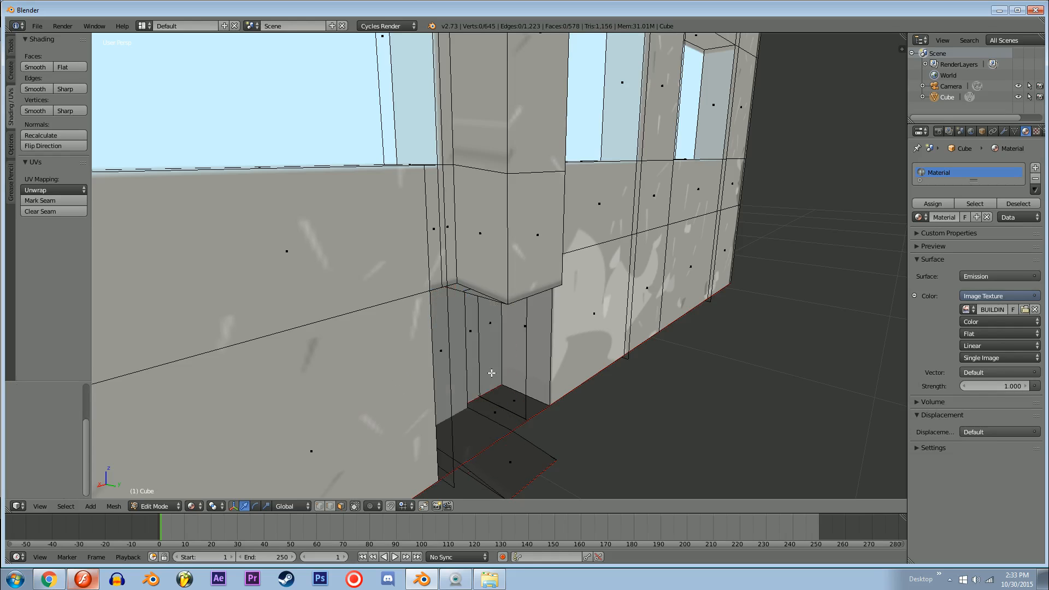
Step: Return to Object Mode, deselect the building, and align the camera to an elevated corner view of it
middle_click_drag(451, 376, 550, 292)
key("Tab")
key("a")
key("ctrl+alt+KP_0")
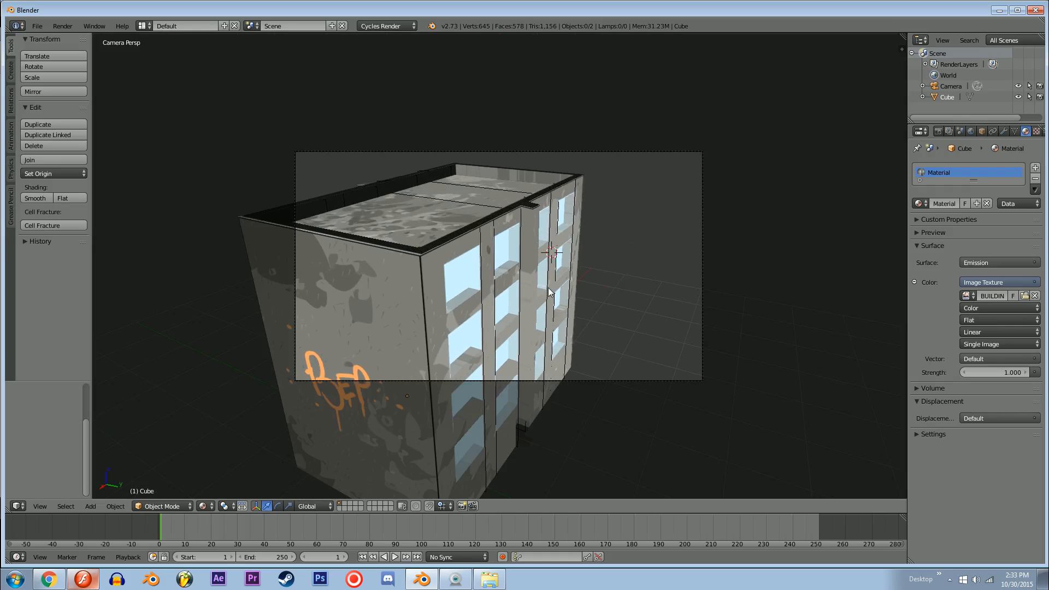
Step: Move the camera to reframe the building and lower its focal length to about 20 mm
right_click(700, 342)
key("g")
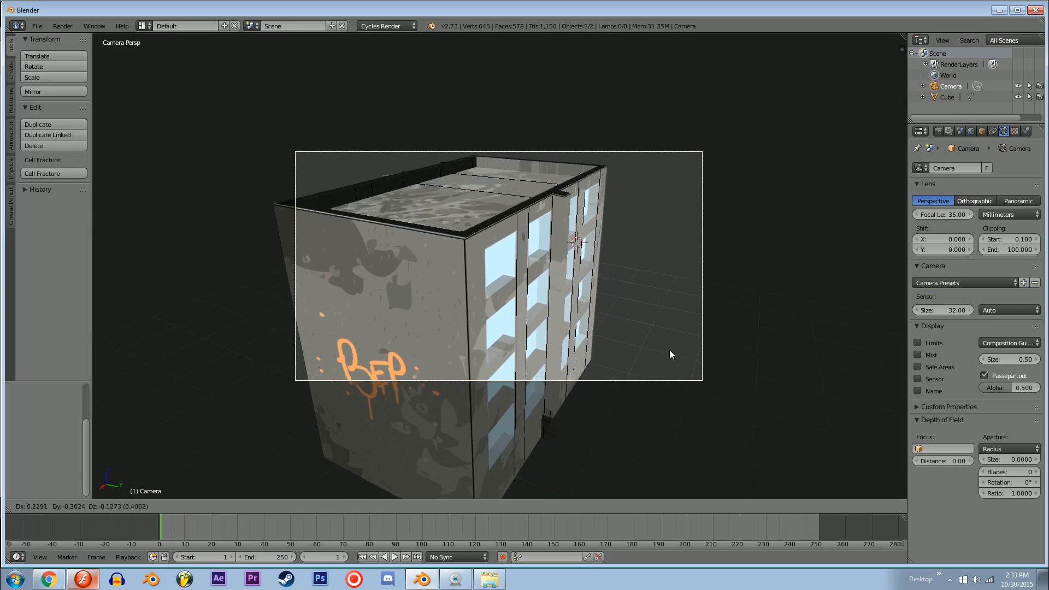
left_click(681, 356)
mouse_move(956, 218)
left_mouse_down()
mouse_move(938, 217)
mouse_move(947, 218)
left_mouse_up()
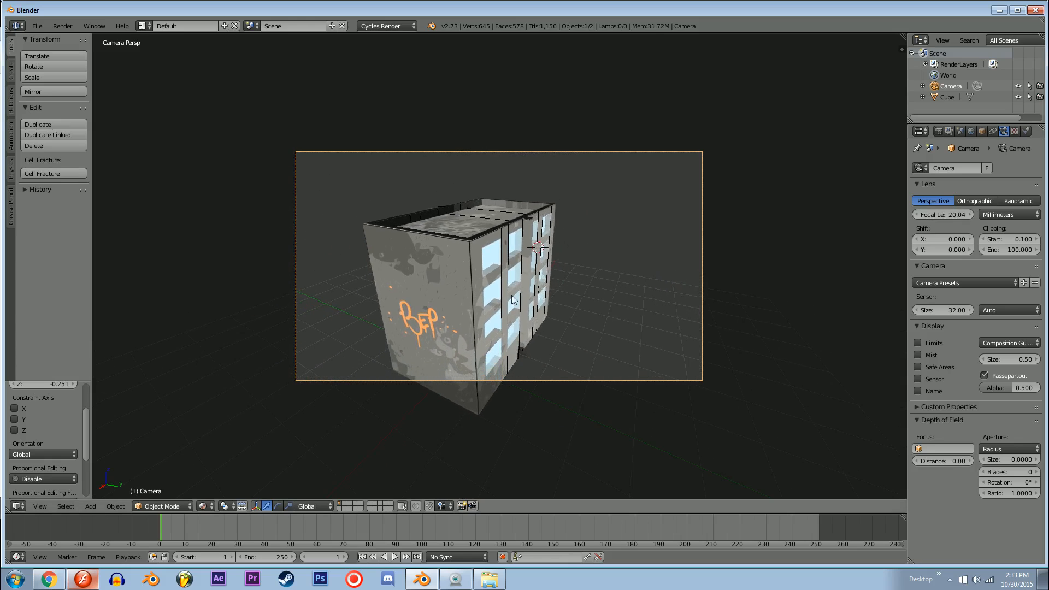
key("Home")
middle_click_drag(644, 296, 651, 296)
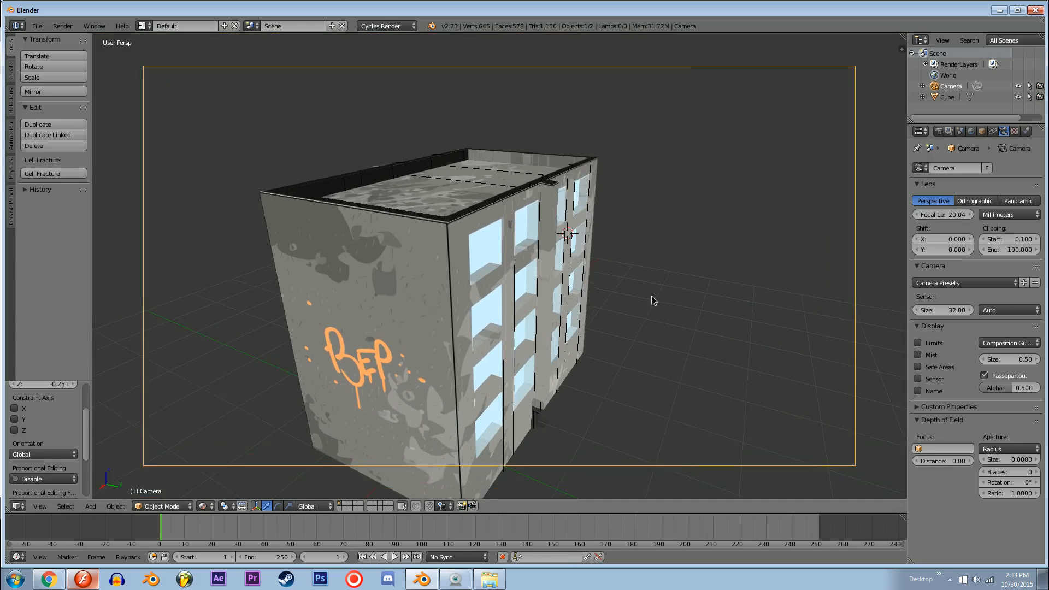
Step: Enable the transparent film background in the scene's render settings
left_click(981, 131)
left_click(971, 131)
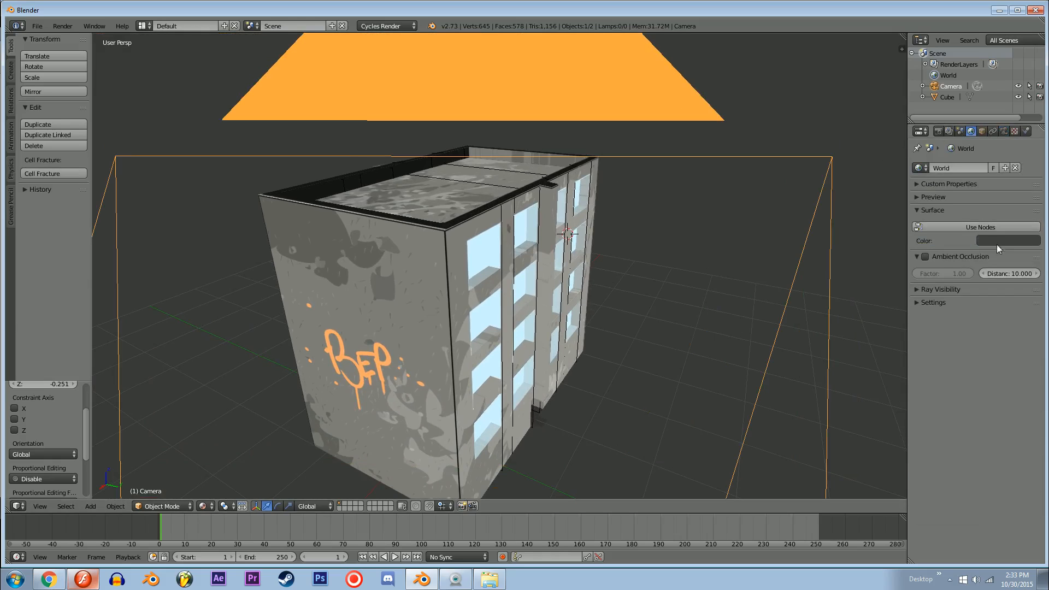
left_click(937, 132)
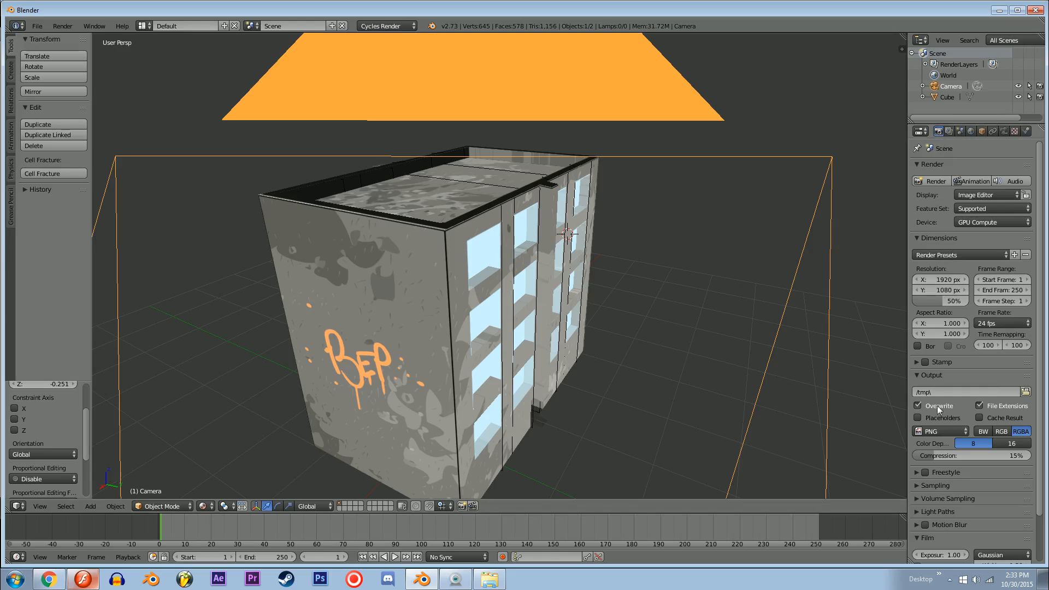
scroll(941, 486, "down", 3)
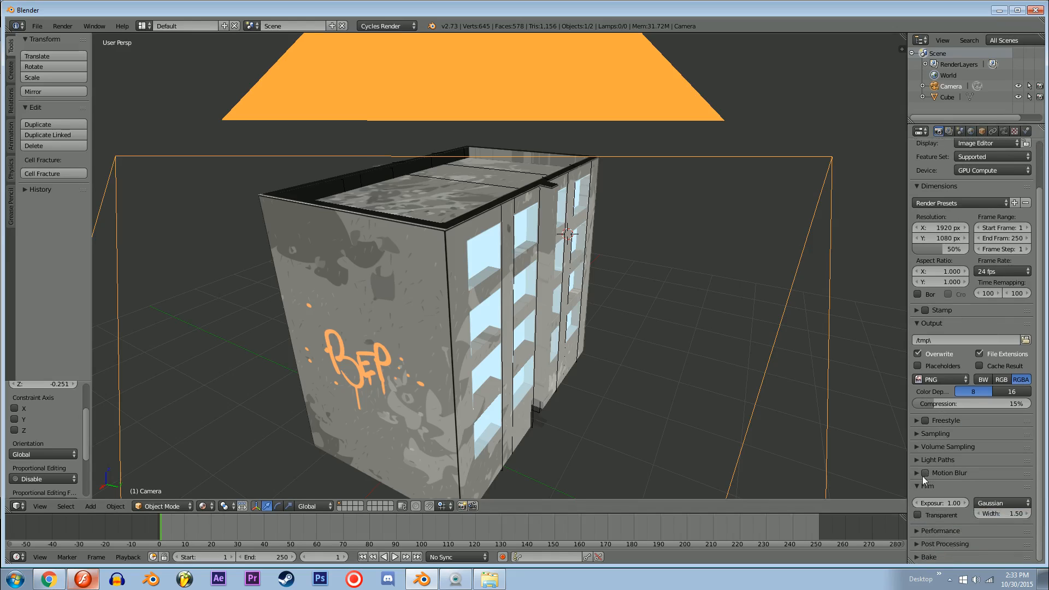
left_click(918, 514)
Step: Render the camera view, raise the render resolution scale to 100%, and render it again
key("KP_0")
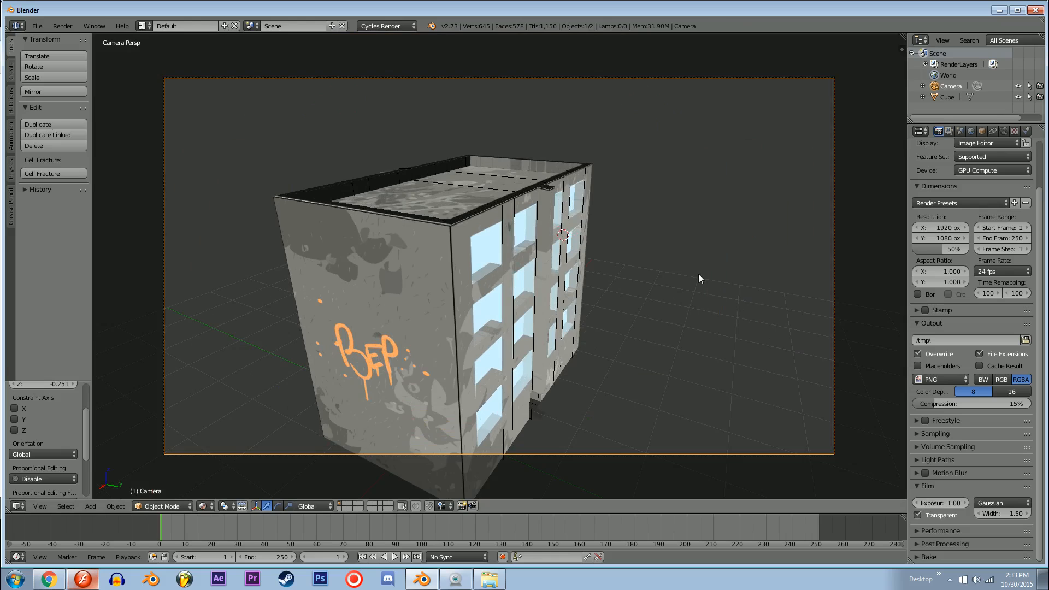
key("F12")
scroll(605, 259, "up", 2)
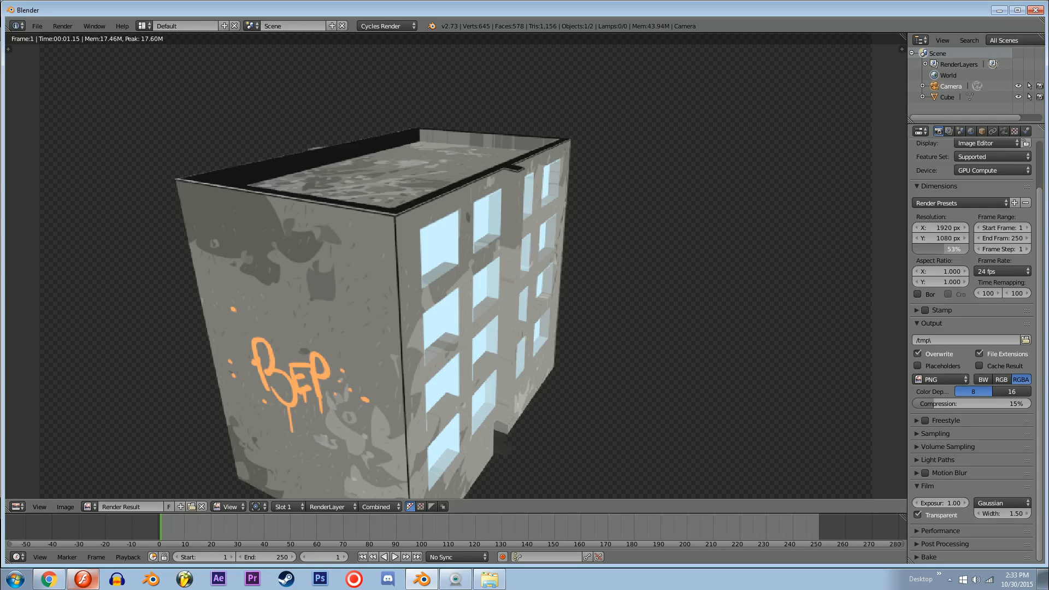
left_click_drag(953, 249, 977, 249)
key("F12")
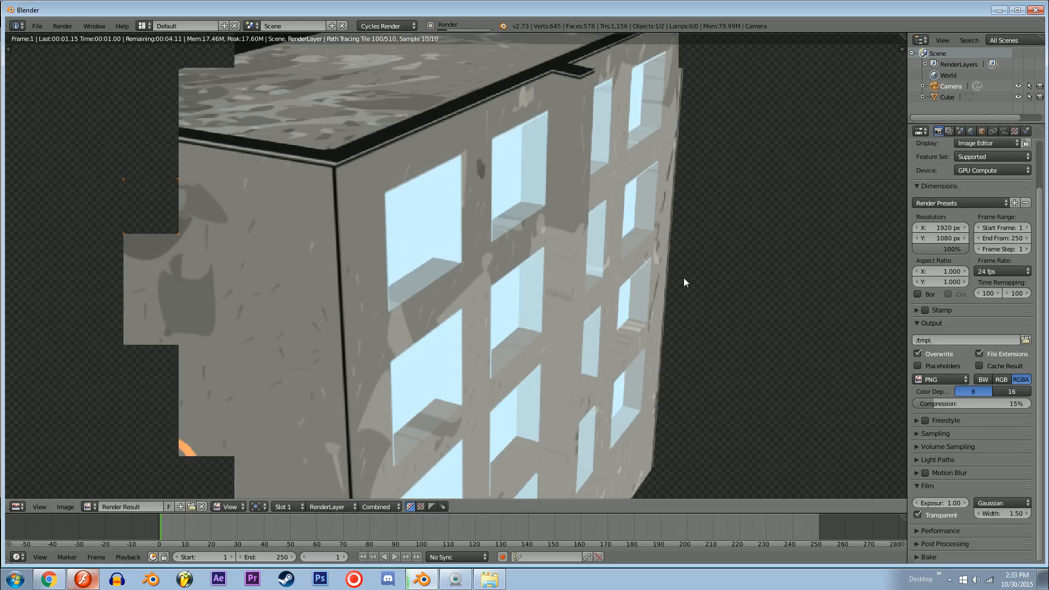
scroll(568, 224, "down", 3)
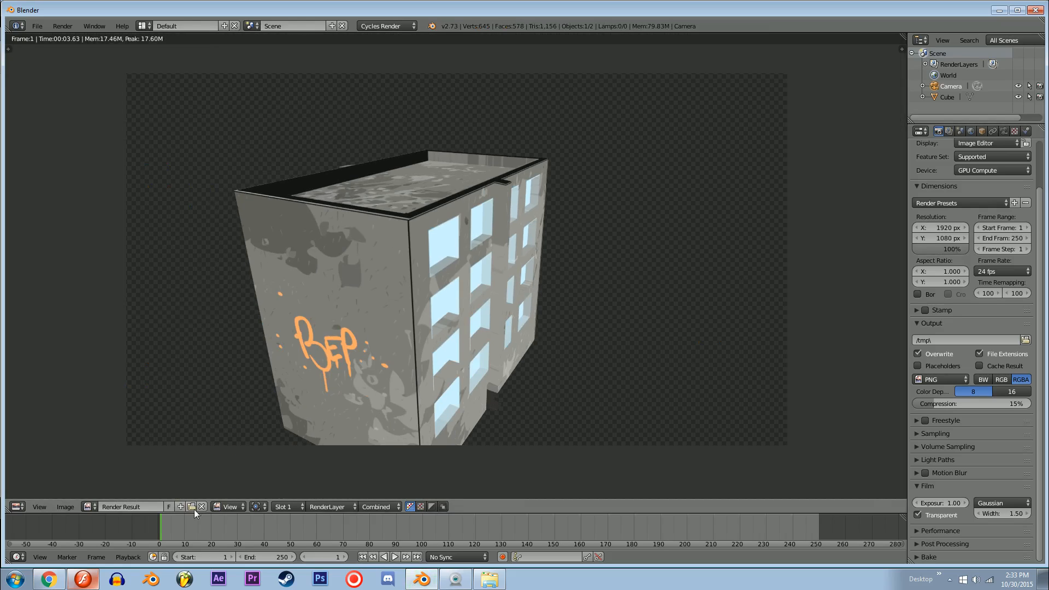
Step: Save the rendered image as a PNG named 4546 in the Desktop folder
left_click(62, 506)
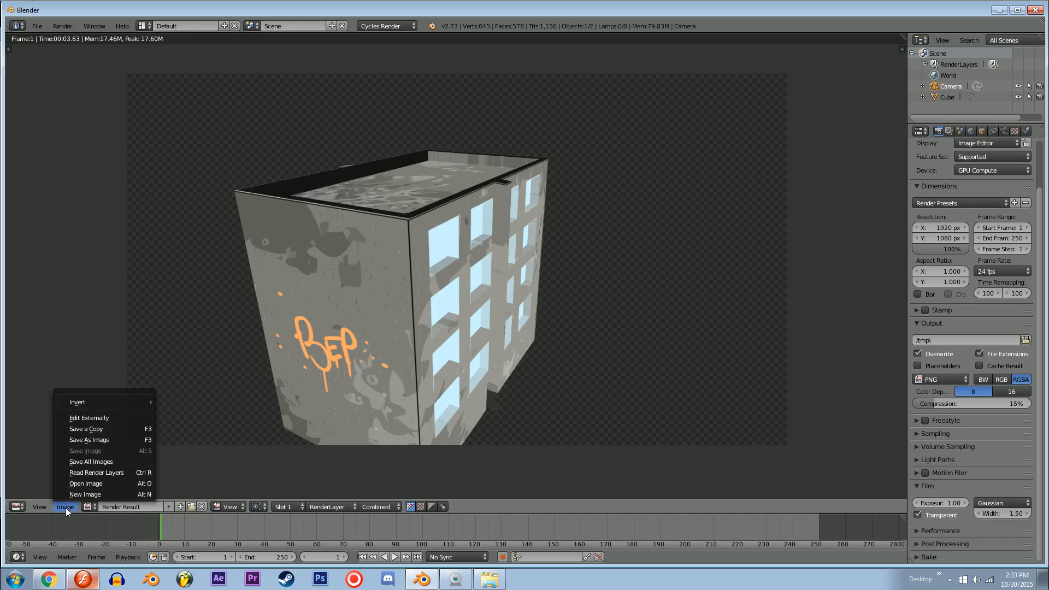
left_click(95, 440)
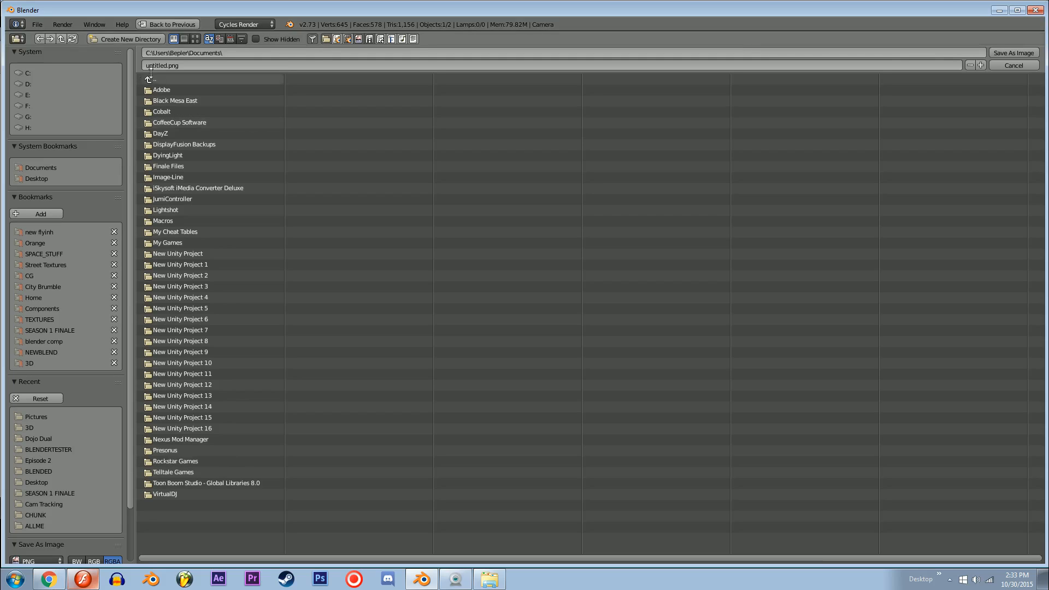
left_click(35, 178)
left_click(186, 67)
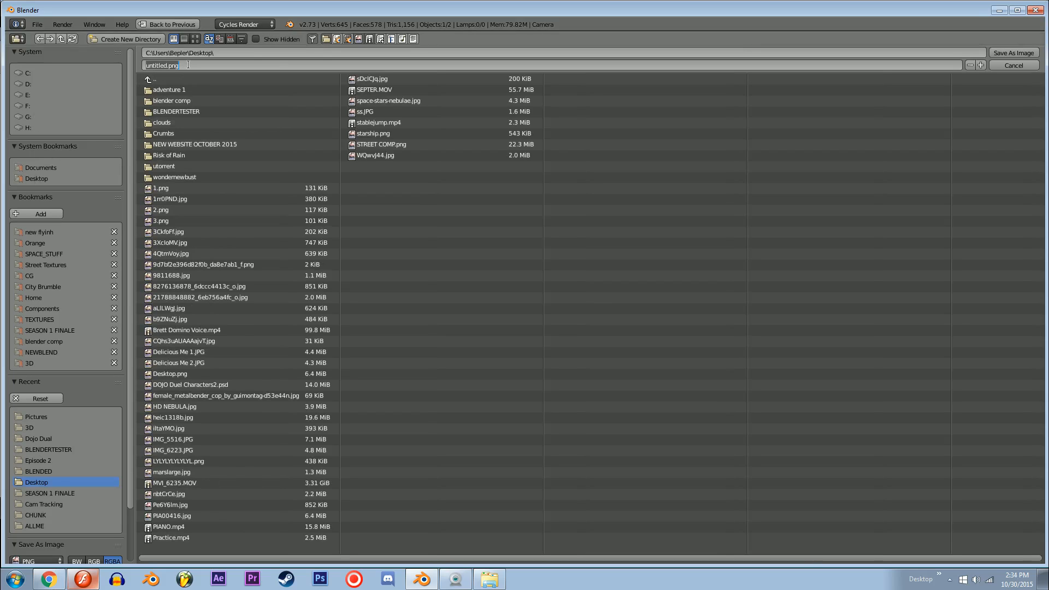
type("4546")
key("Return")
left_click(1008, 53)
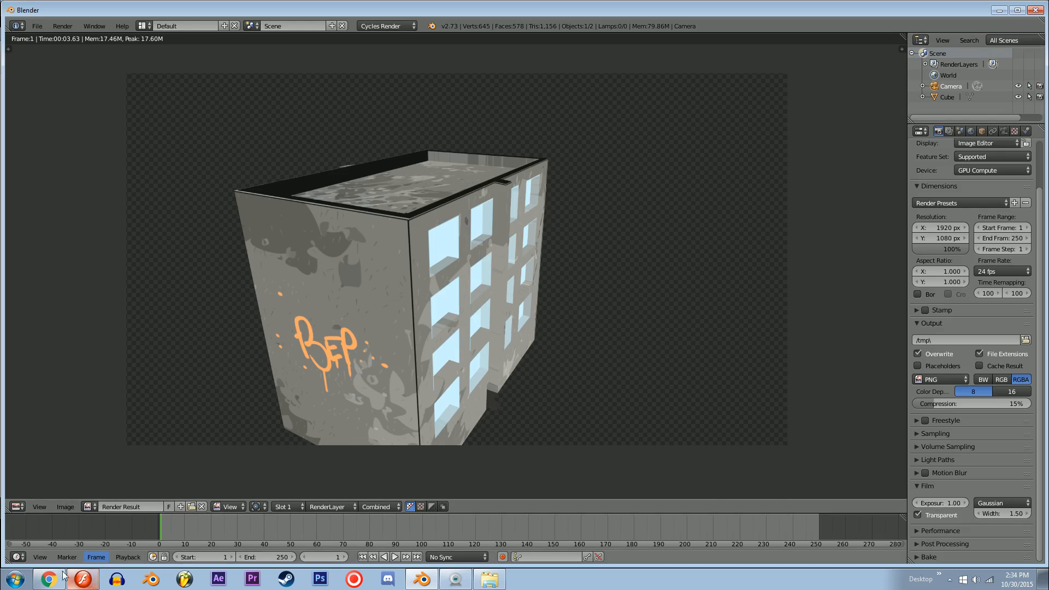
Step: Switch to Flash, find 4546.png by searching the Desktop folder in Windows Explorer, and bring it onto the stage
left_click(83, 579)
left_click_drag(172, 340, 327, 353)
left_click(346, 367, "ctrl")
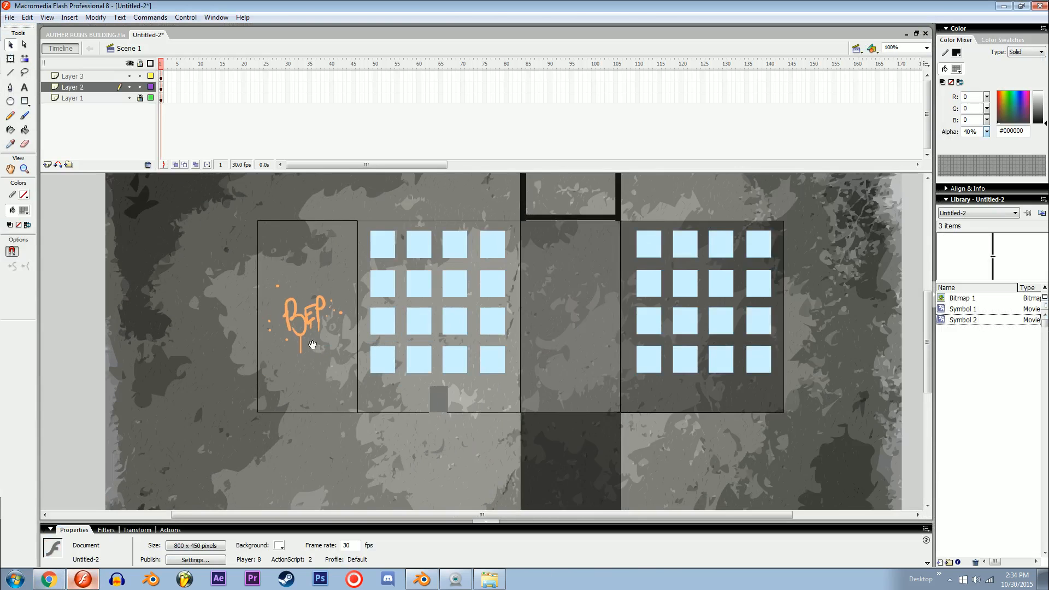
left_click_drag(214, 308, 385, 368)
left_click(489, 579)
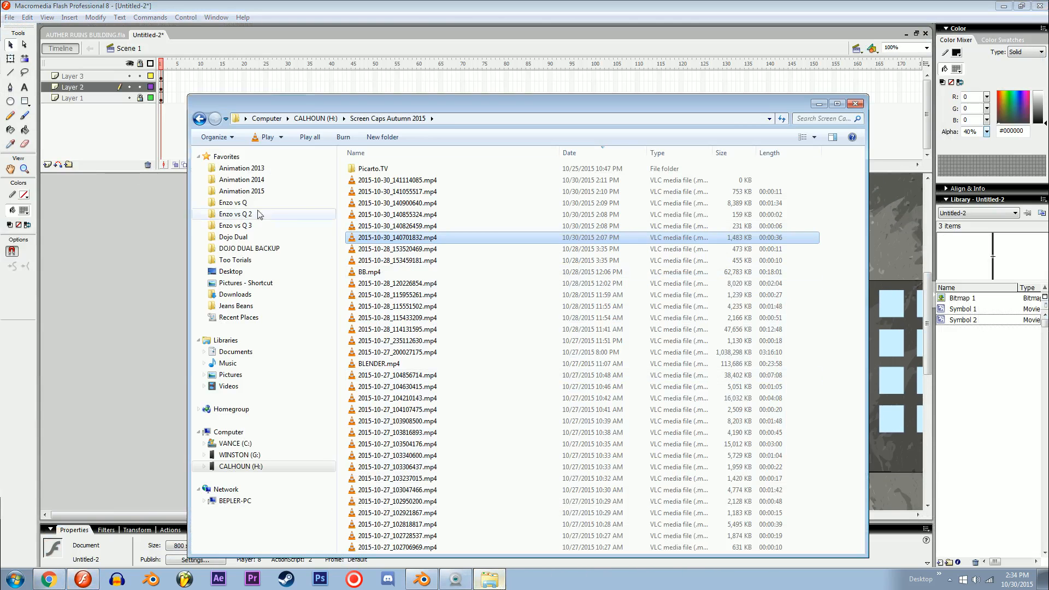
left_click(235, 272)
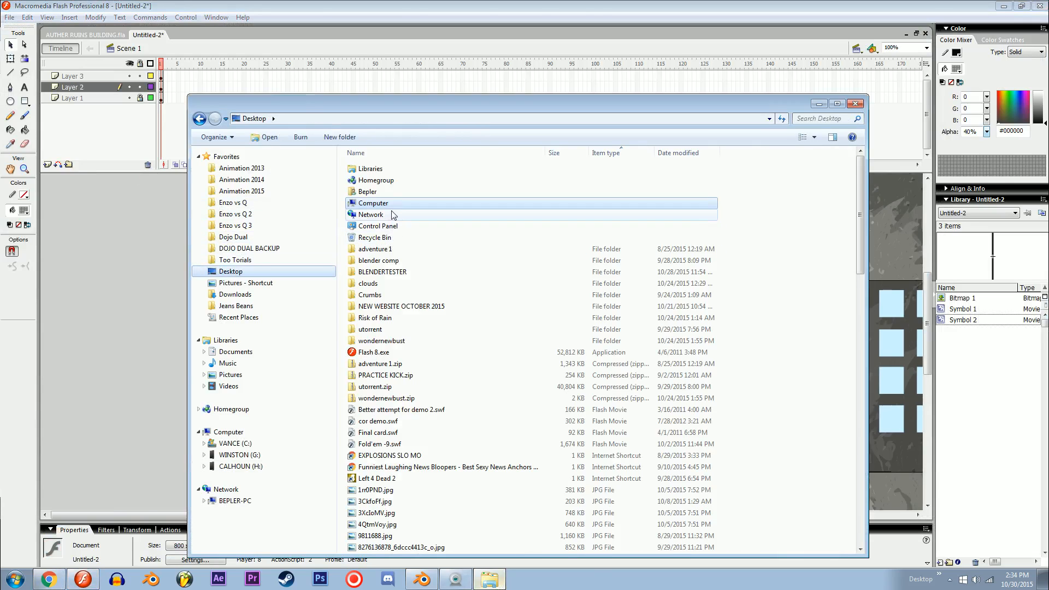
left_click(801, 121)
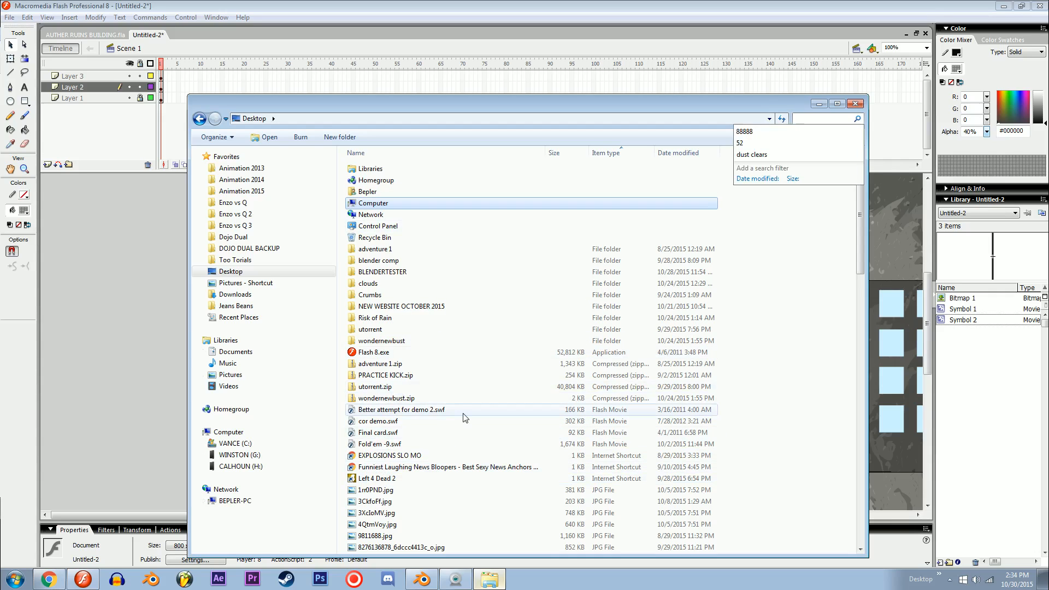
double_click(377, 216)
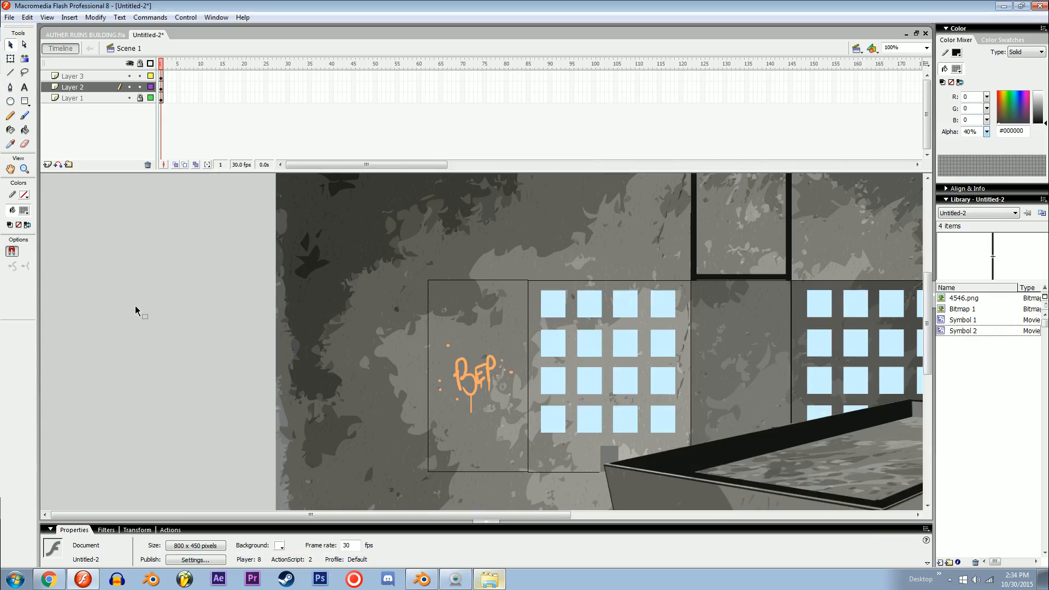
Step: Position the imported building render beside the left edge of the flat texture layout and deselect it
key("ctrl+minus")
left_click_drag(528, 424, 217, 339)
left_click_drag(322, 395, 253, 357)
left_click_drag(367, 410, 332, 388)
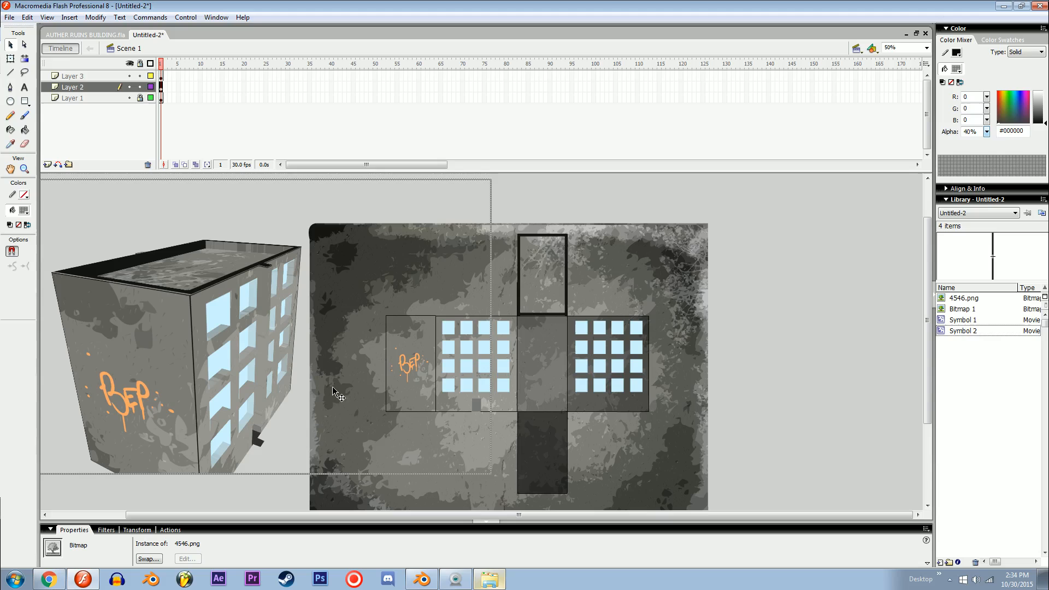
left_click(766, 383)
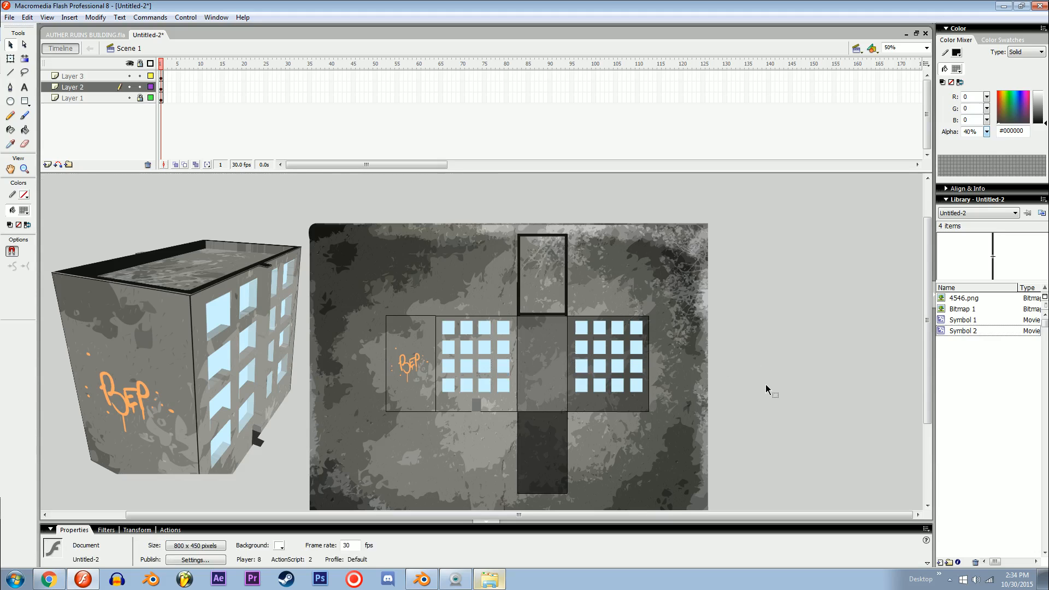
Step: Compare the render with the flat texture up close, and move the render to overlap the texture's left edge slightly
key("ctrl+equal")
left_click_drag(656, 387, 765, 432)
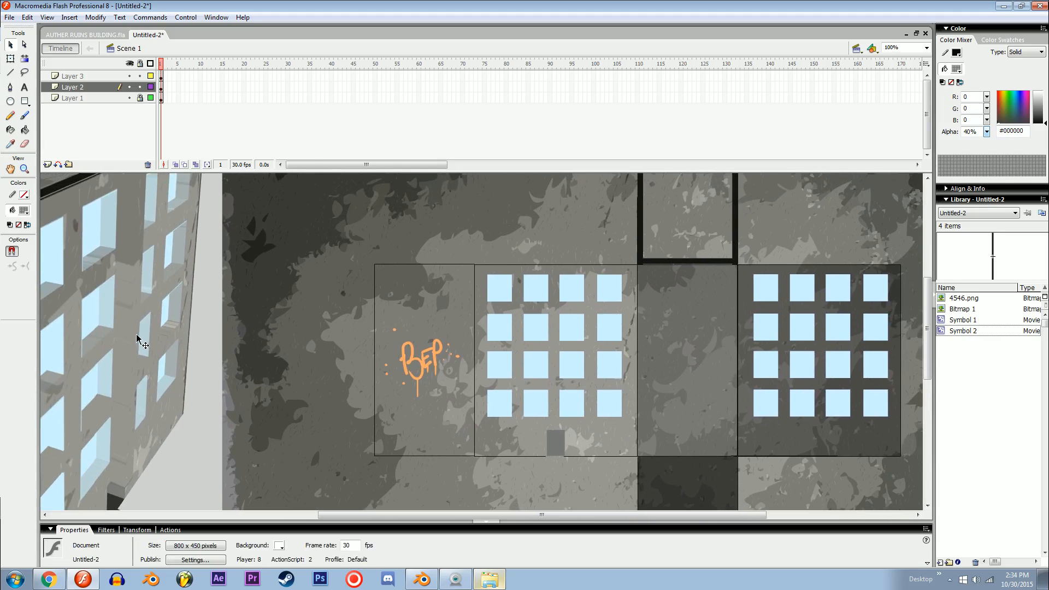
left_click_drag(146, 337, 186, 351)
key("ctrl+minus")
scroll(381, 374, "up", 3)
left_click_drag(370, 373, 433, 411)
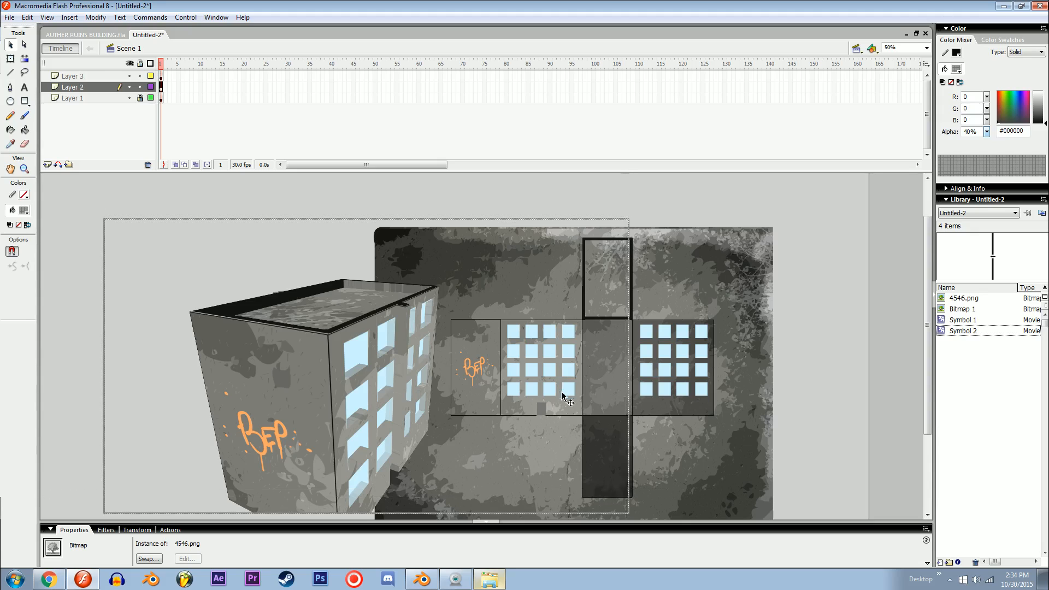
left_click_drag(561, 392, 563, 410)
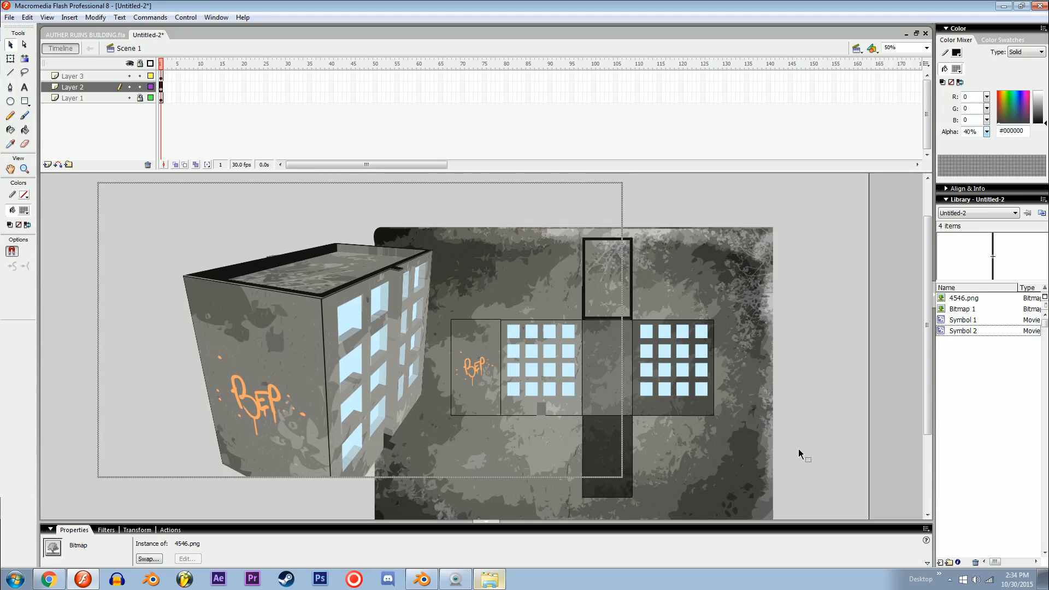